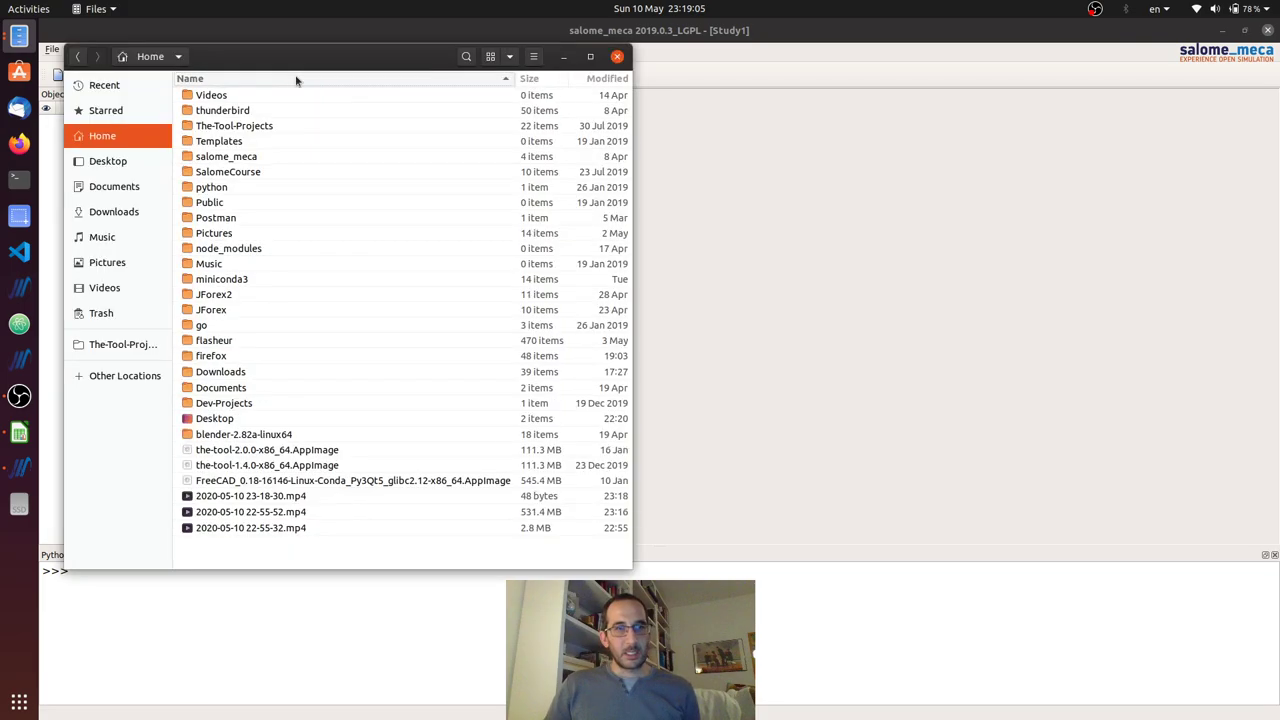
Step: In the Geometry module, create rectangular face Face_1, height 1000 and width 3000, on OXY
{"action": "left_click", "coordinate": [566, 57]}
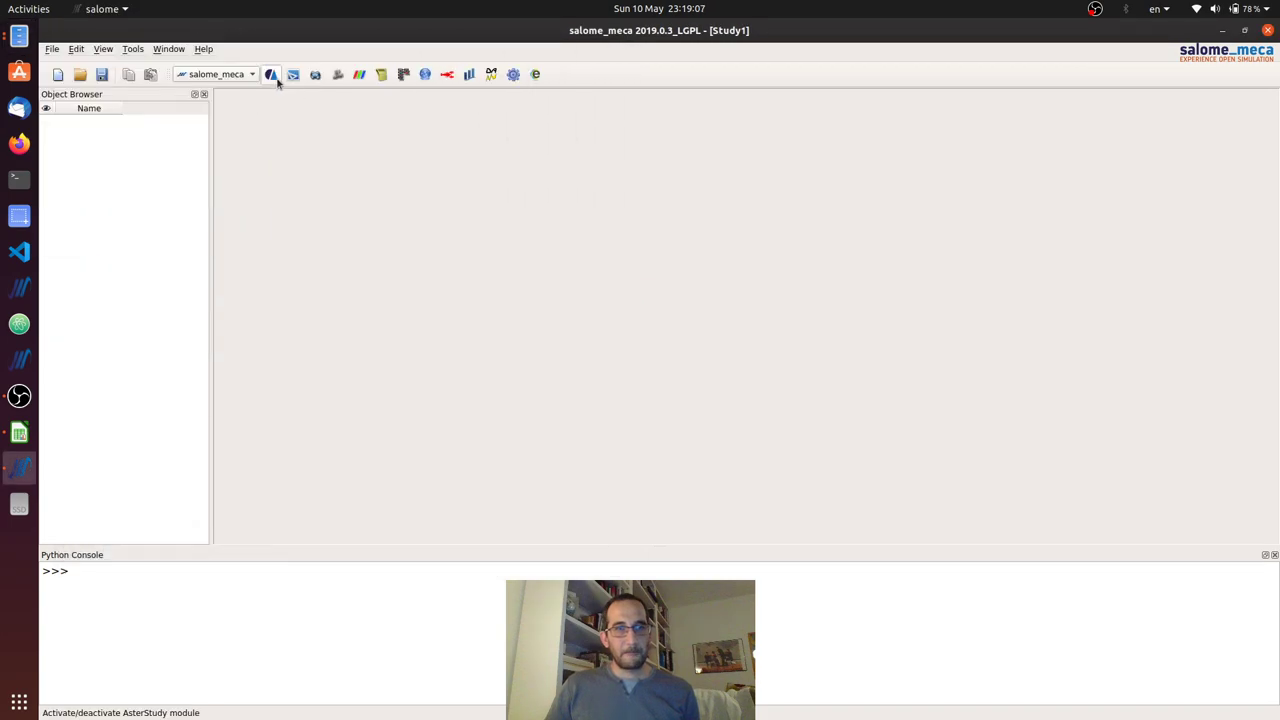
{"action": "left_click", "coordinate": [315, 76]}
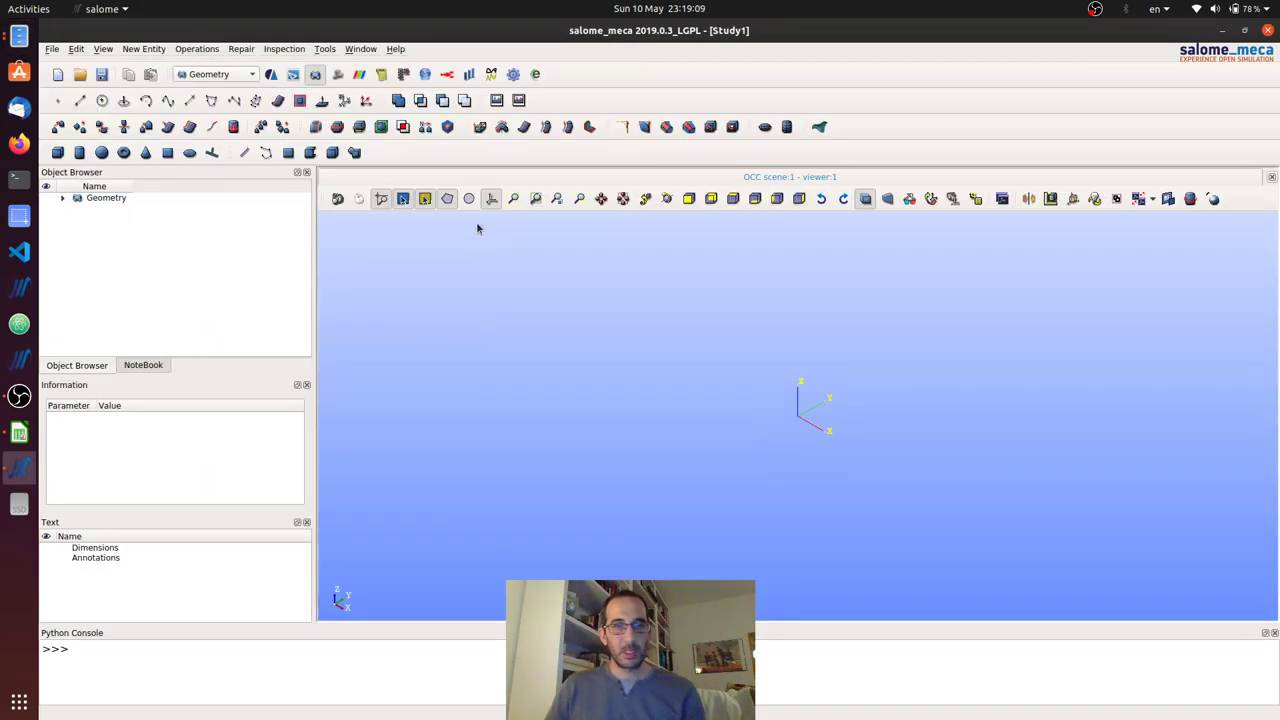
{"action": "left_click", "coordinate": [167, 153]}
{"action": "left_click", "coordinate": [607, 348]}
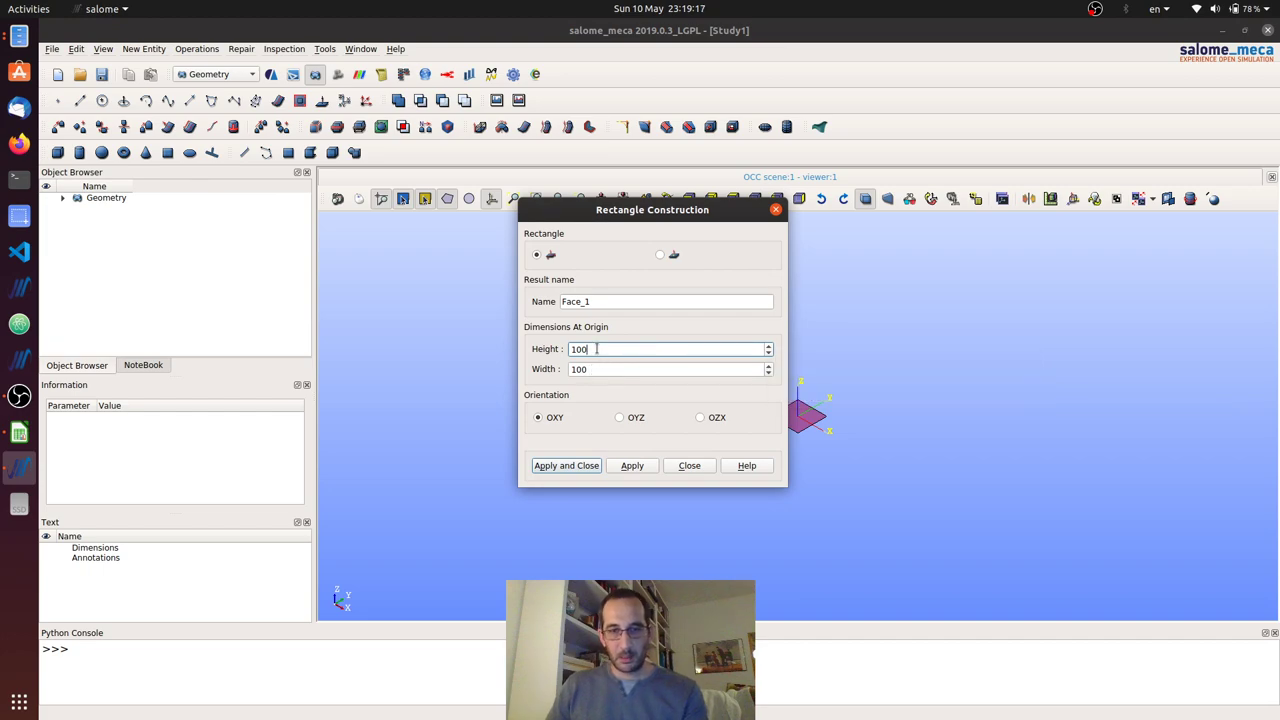
{"action": "type", "text": "0"}
{"action": "key", "text": "Tab"}
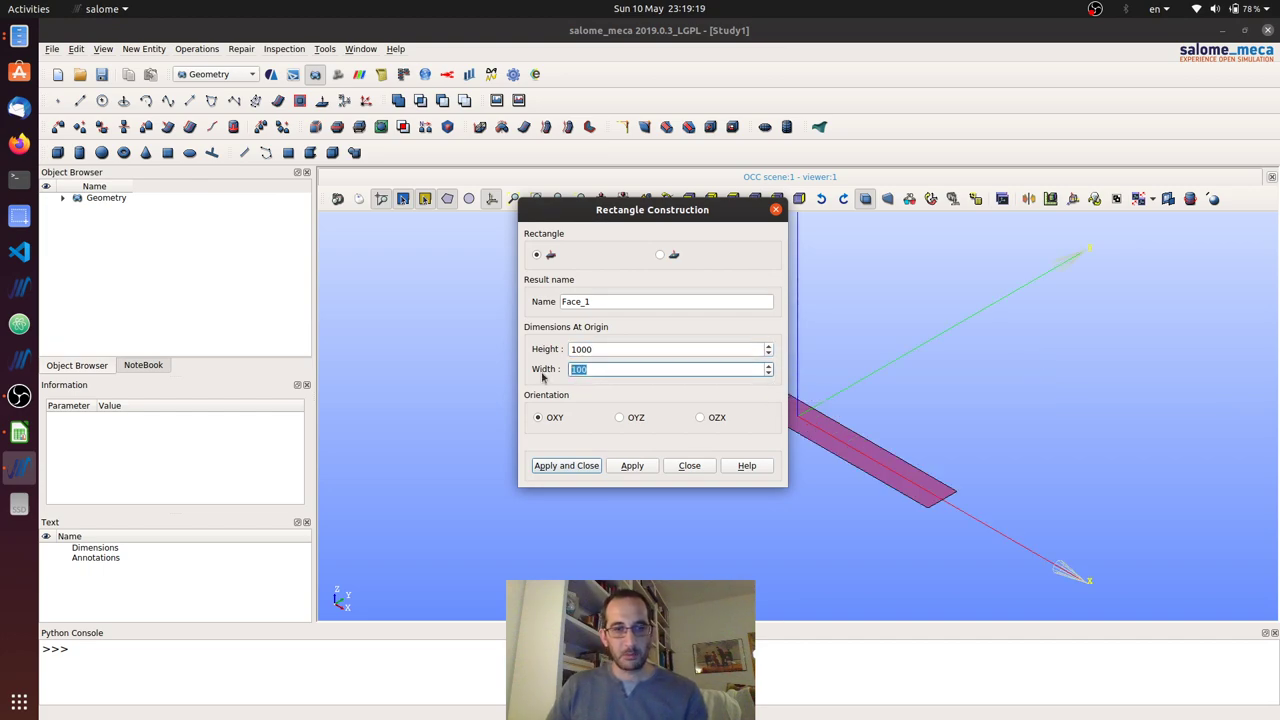
{"action": "type", "text": "3000"}
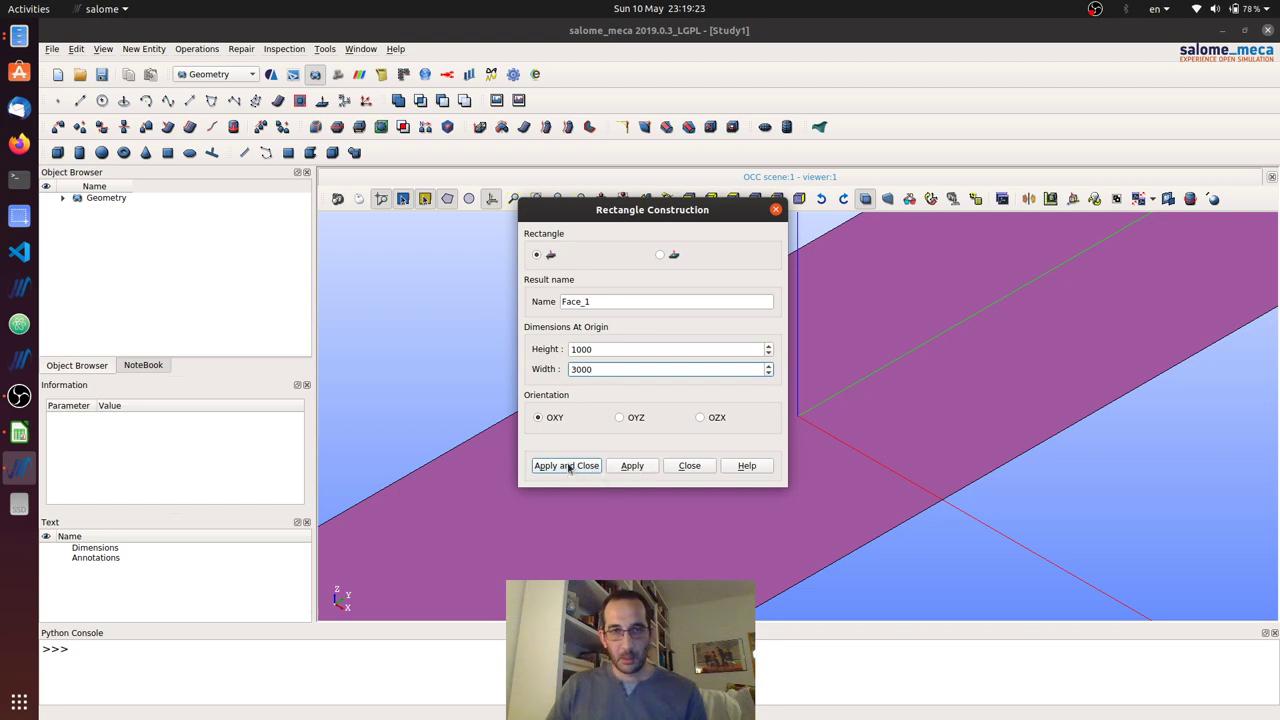
{"action": "left_click", "coordinate": [567, 466]}
Step: Browse the Inspection and Operations menus to reach the Transformation commands
{"action": "scroll", "coordinate": [508, 310], "scroll_direction": "down", "scroll_amount": 5}
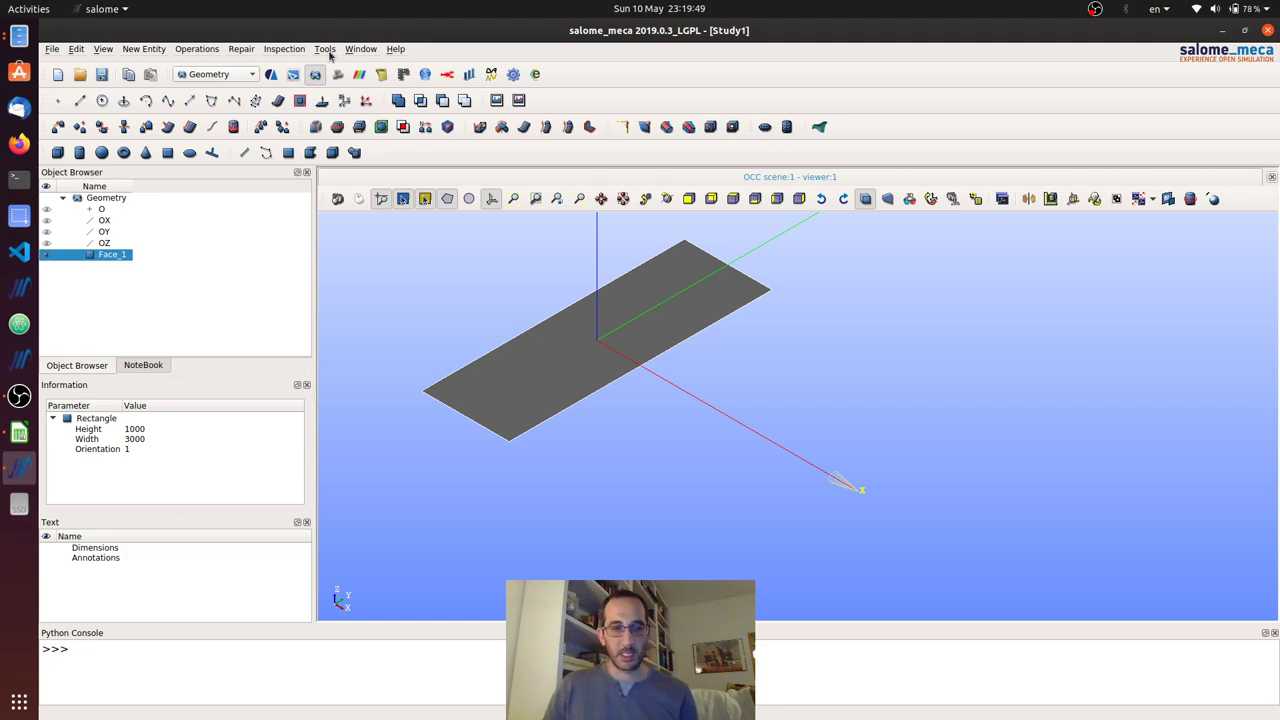
{"action": "left_click", "coordinate": [276, 50]}
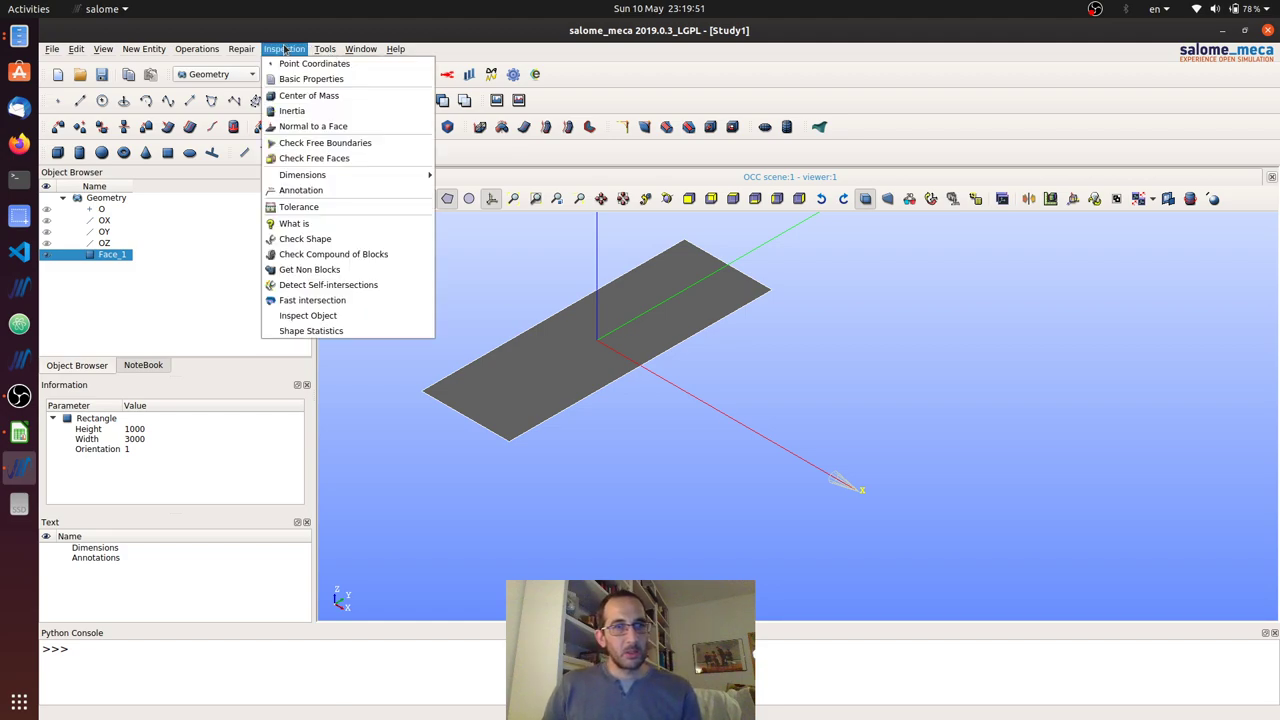
{"action": "mouse_move", "coordinate": [188, 52]}
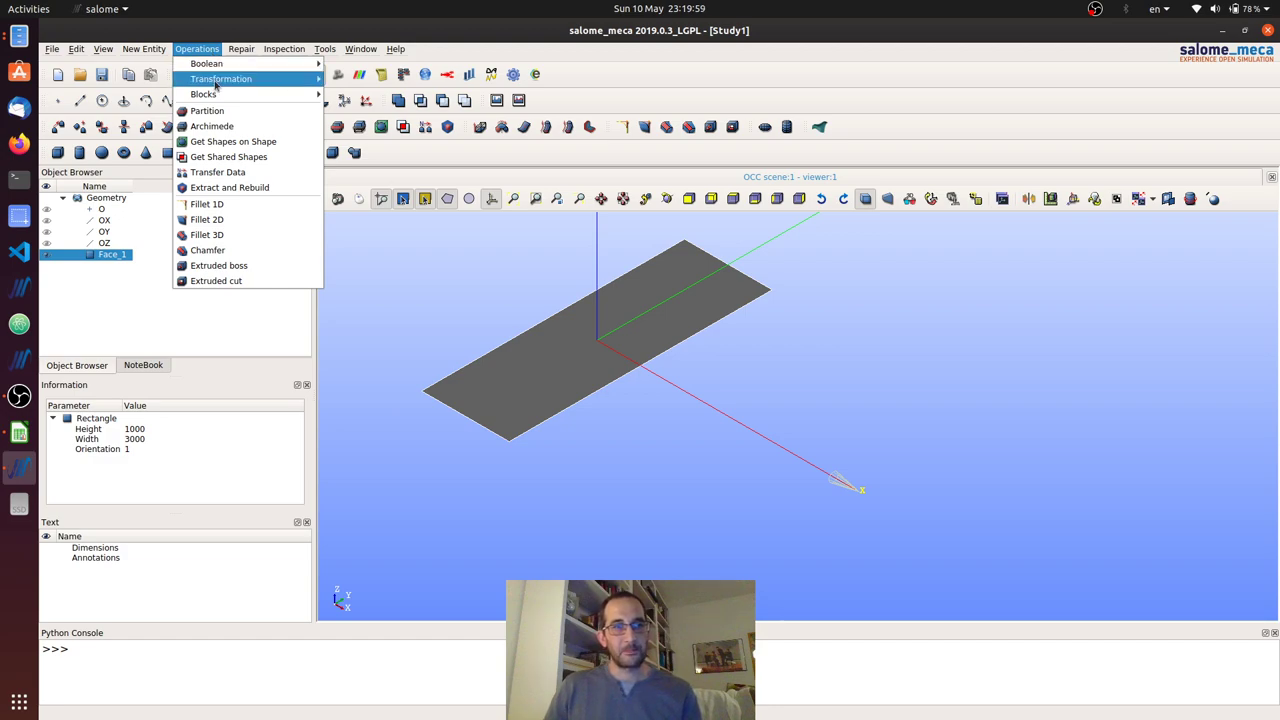
{"action": "mouse_move", "coordinate": [218, 82]}
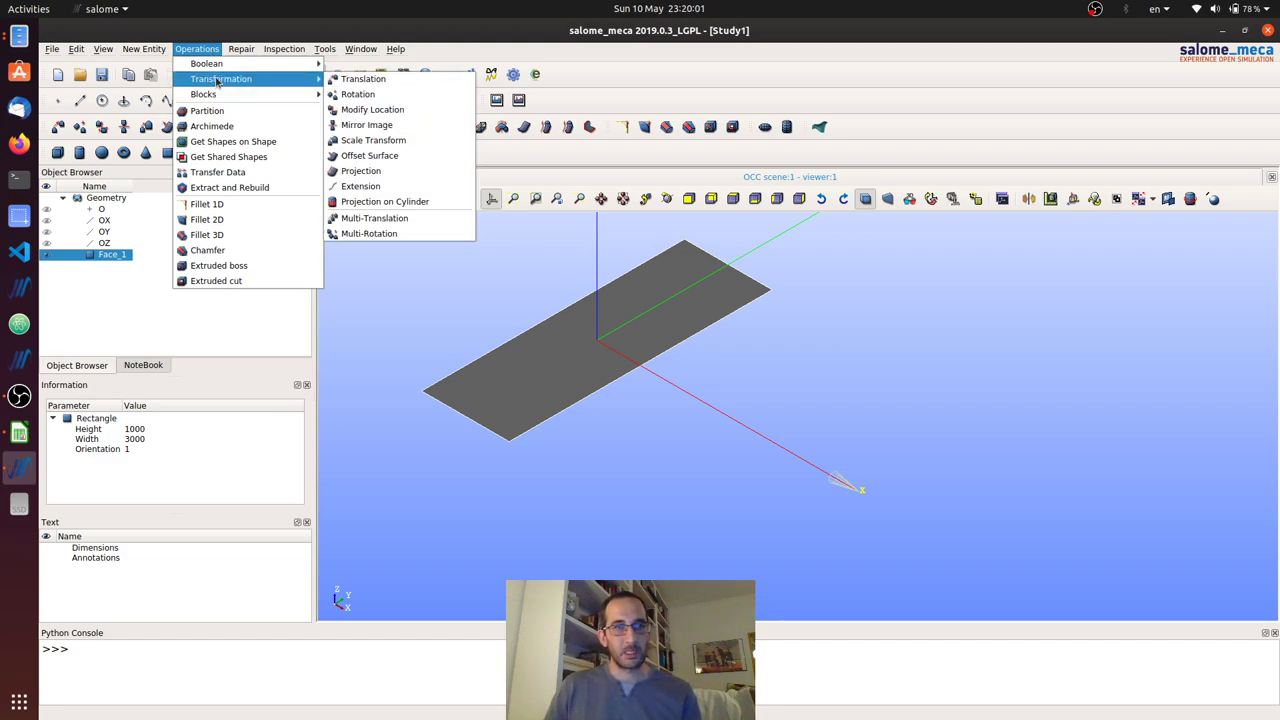
{"action": "mouse_move", "coordinate": [272, 45]}
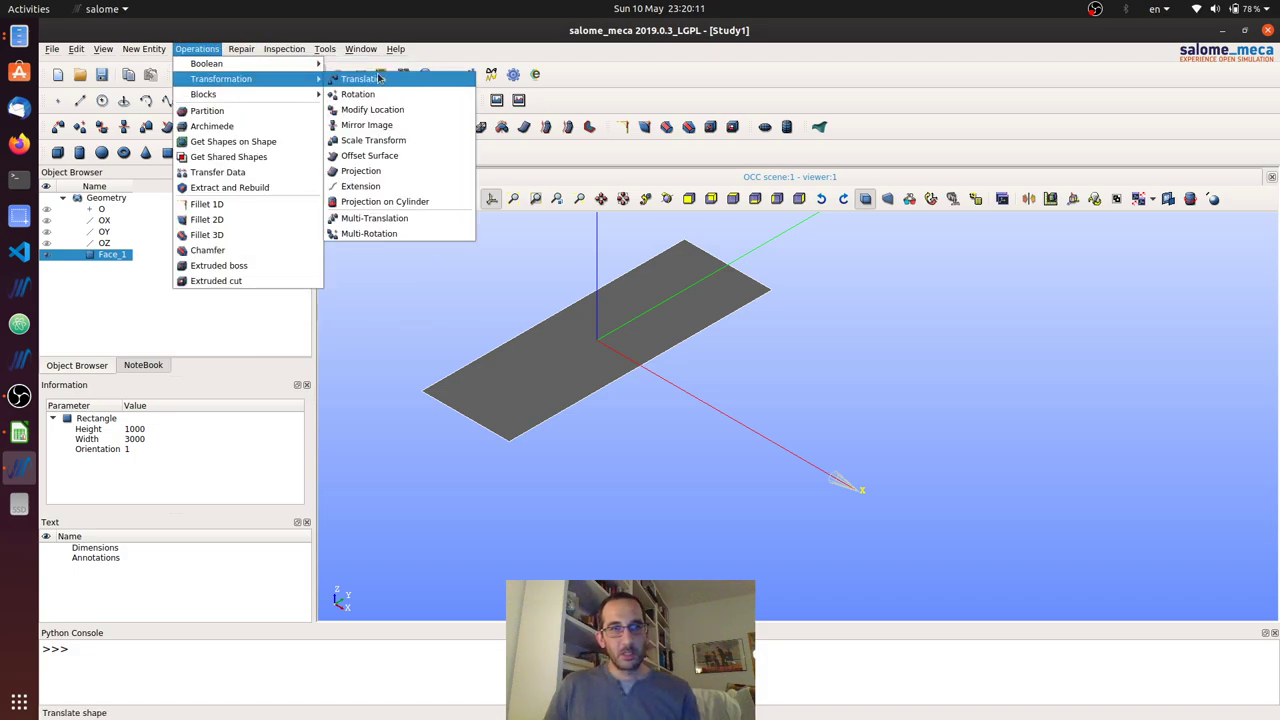
Step: Copy Face_1 shifted Dx 2000 as Translation_1, then show and select both faces
{"action": "left_click", "coordinate": [378, 79]}
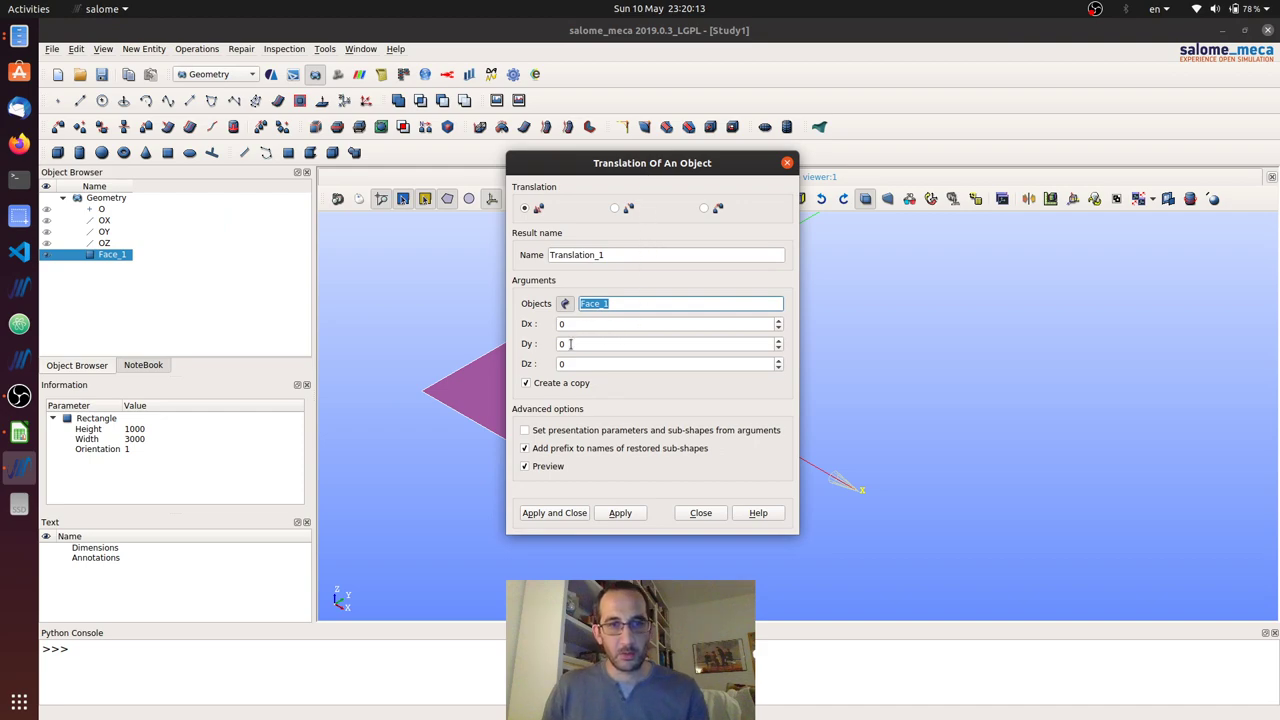
{"action": "left_click", "coordinate": [572, 344]}
{"action": "left_click", "coordinate": [566, 324]}
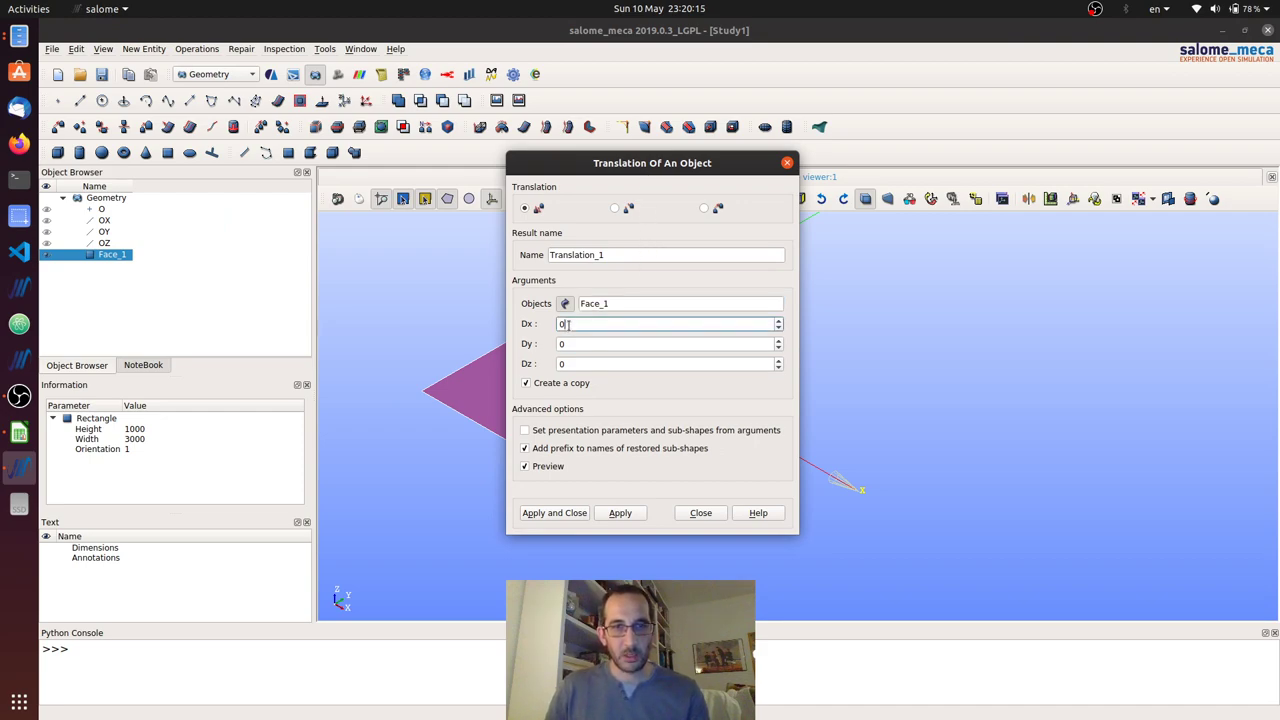
{"action": "key", "text": "BackSpace"}
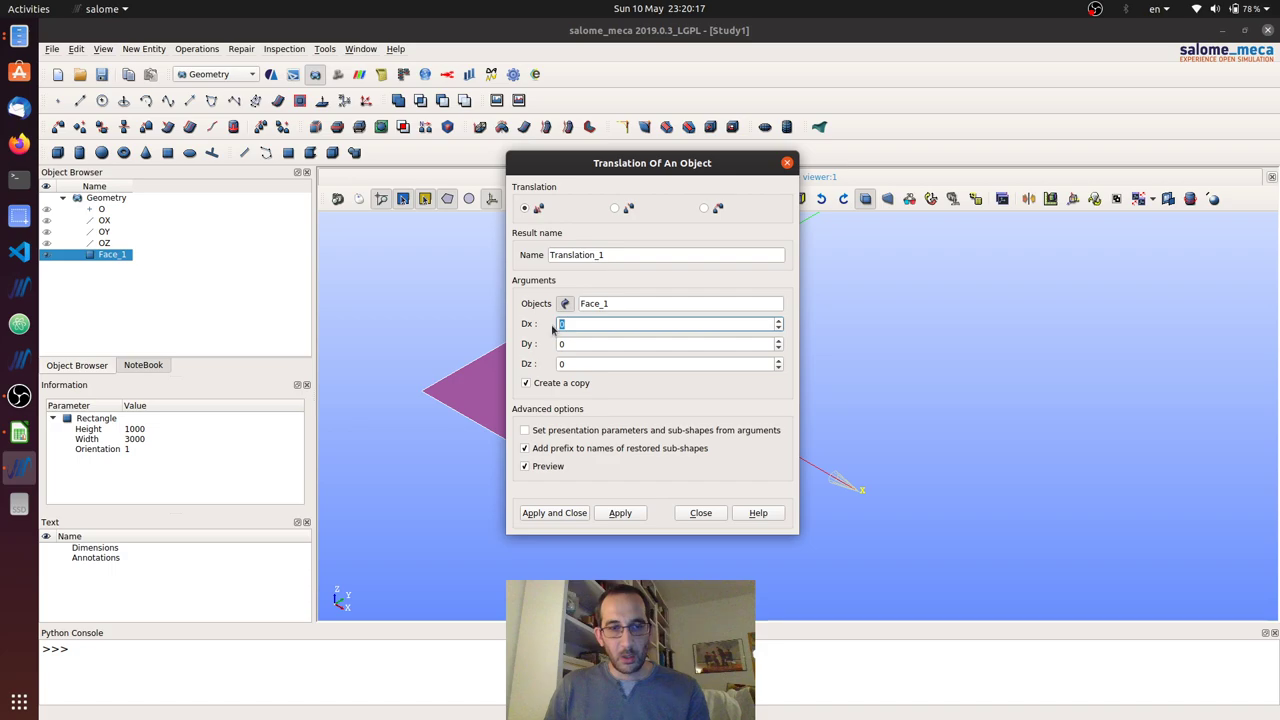
{"action": "type", "text": "2000"}
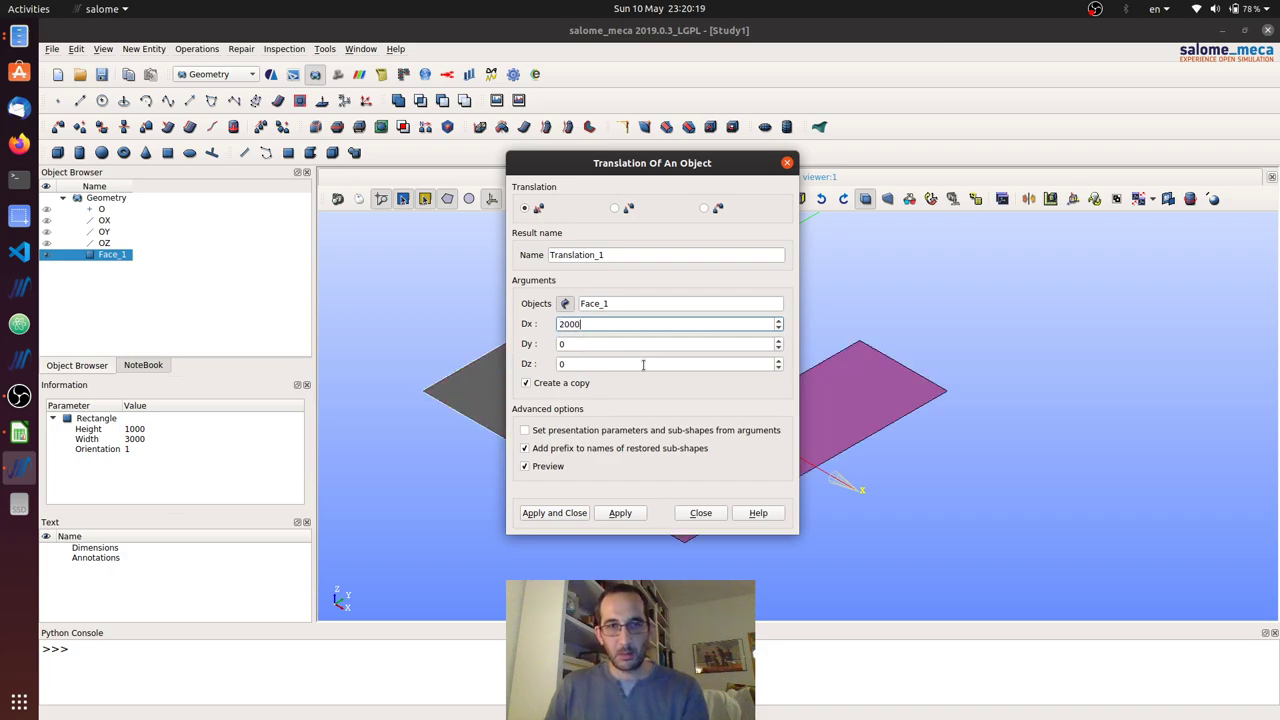
{"action": "left_click", "coordinate": [575, 515]}
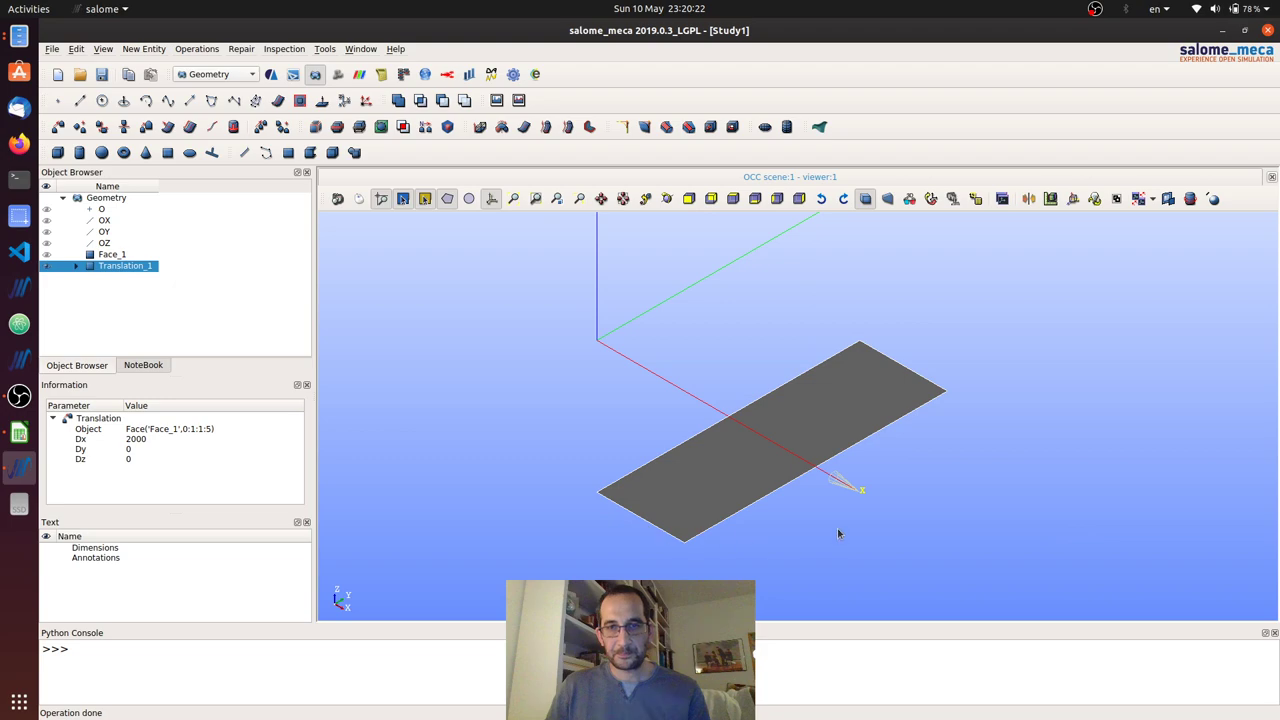
{"action": "left_click", "coordinate": [46, 255]}
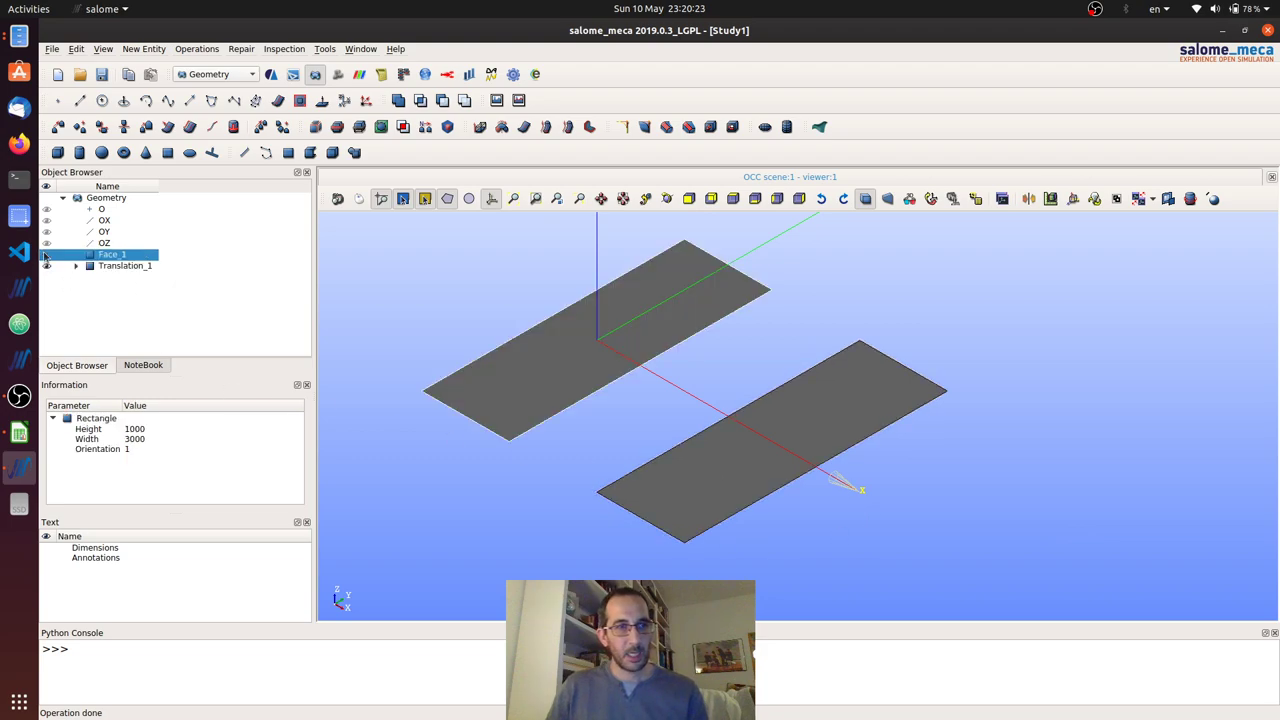
{"action": "left_click", "coordinate": [118, 266], "text": "ctrl"}
Step: Build Compound_1 from Face_1 and Translation_1 via New Entity > Build > Compound
{"action": "left_click", "coordinate": [144, 49]}
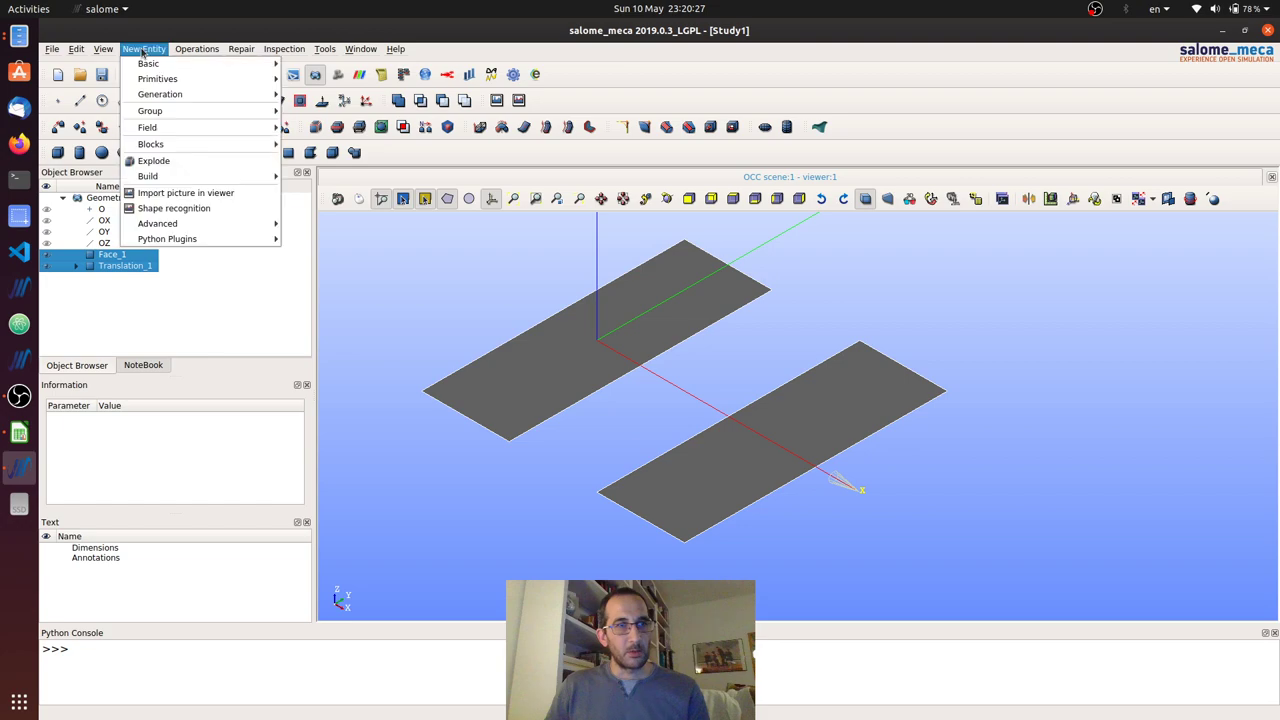
{"action": "mouse_move", "coordinate": [170, 150]}
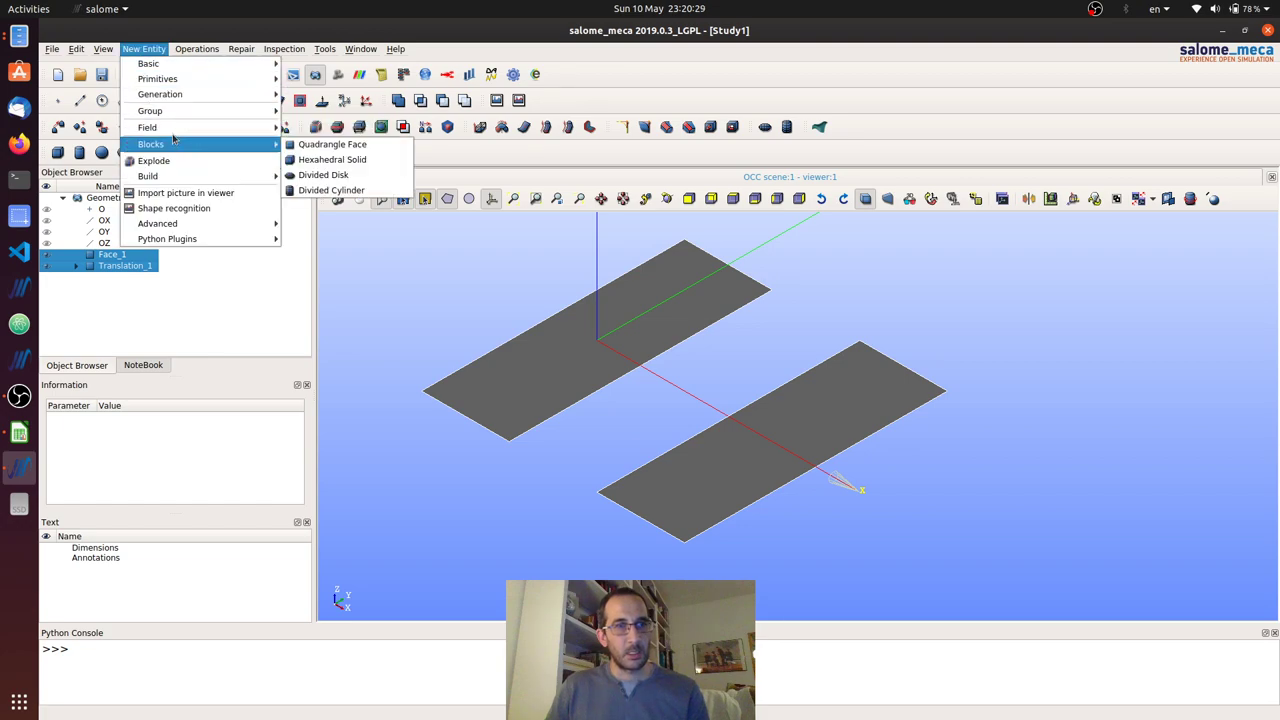
{"action": "mouse_move", "coordinate": [175, 177]}
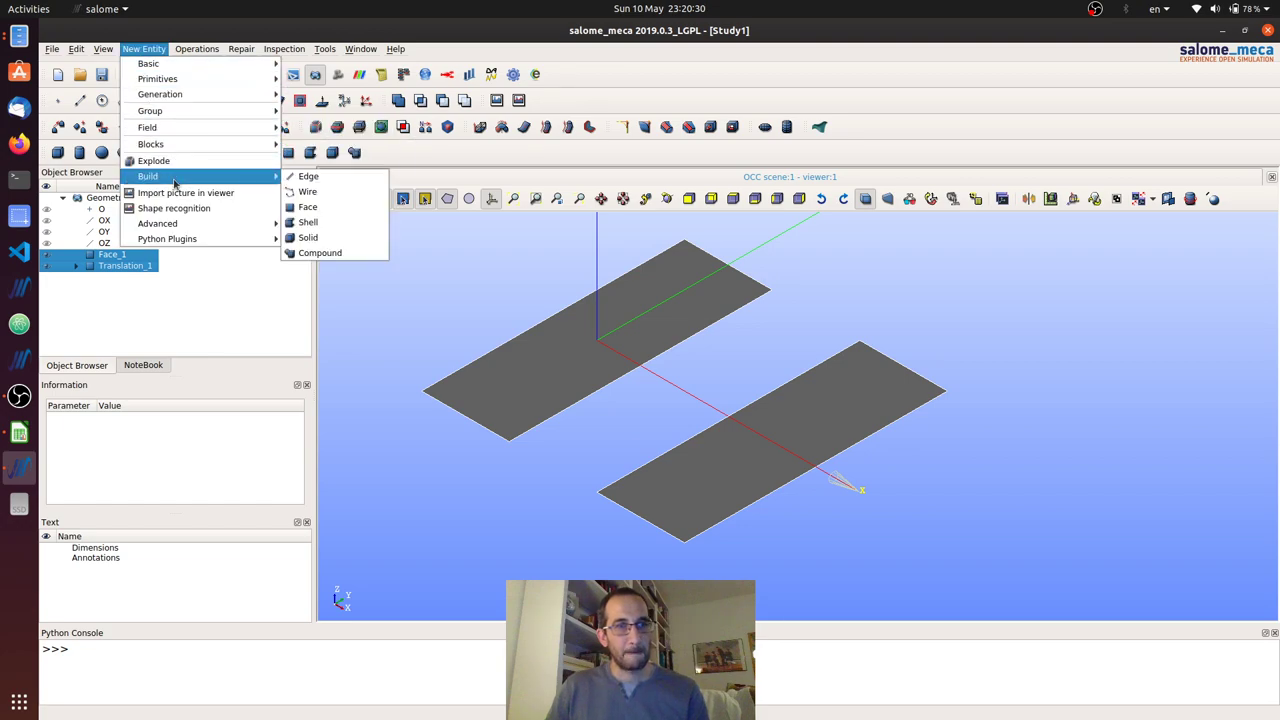
{"action": "left_click", "coordinate": [324, 253]}
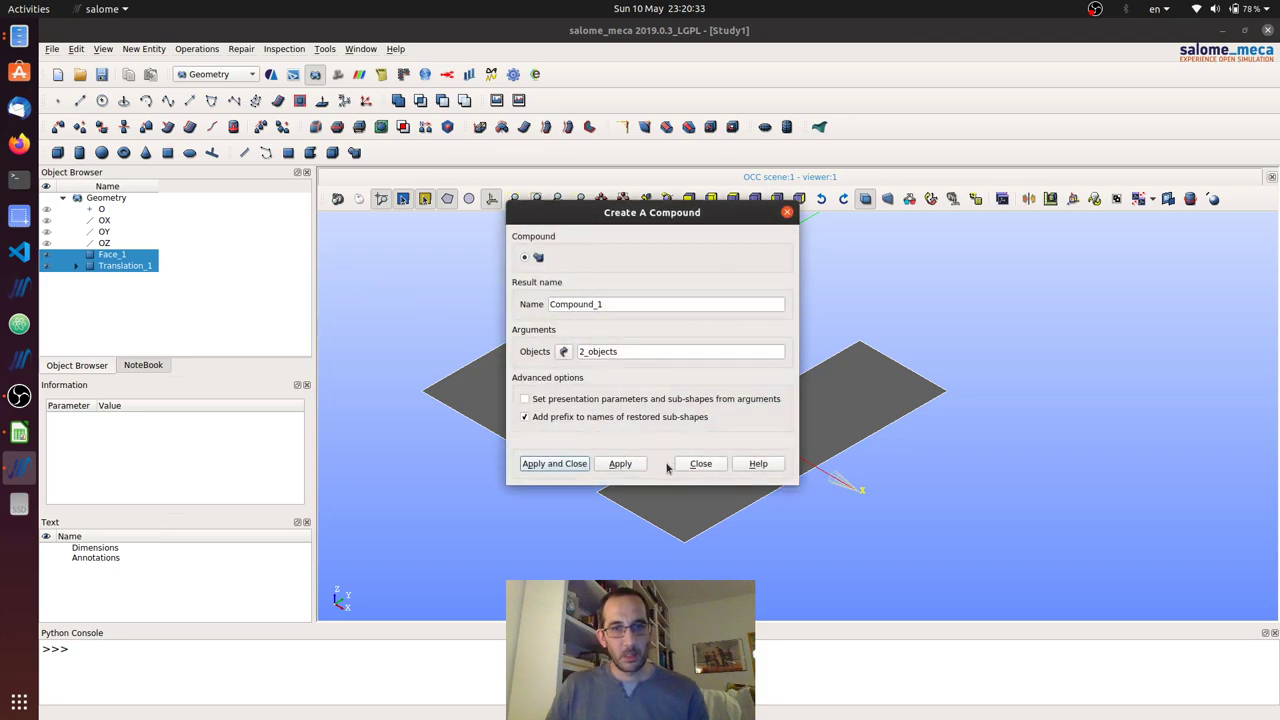
{"action": "left_click", "coordinate": [570, 464]}
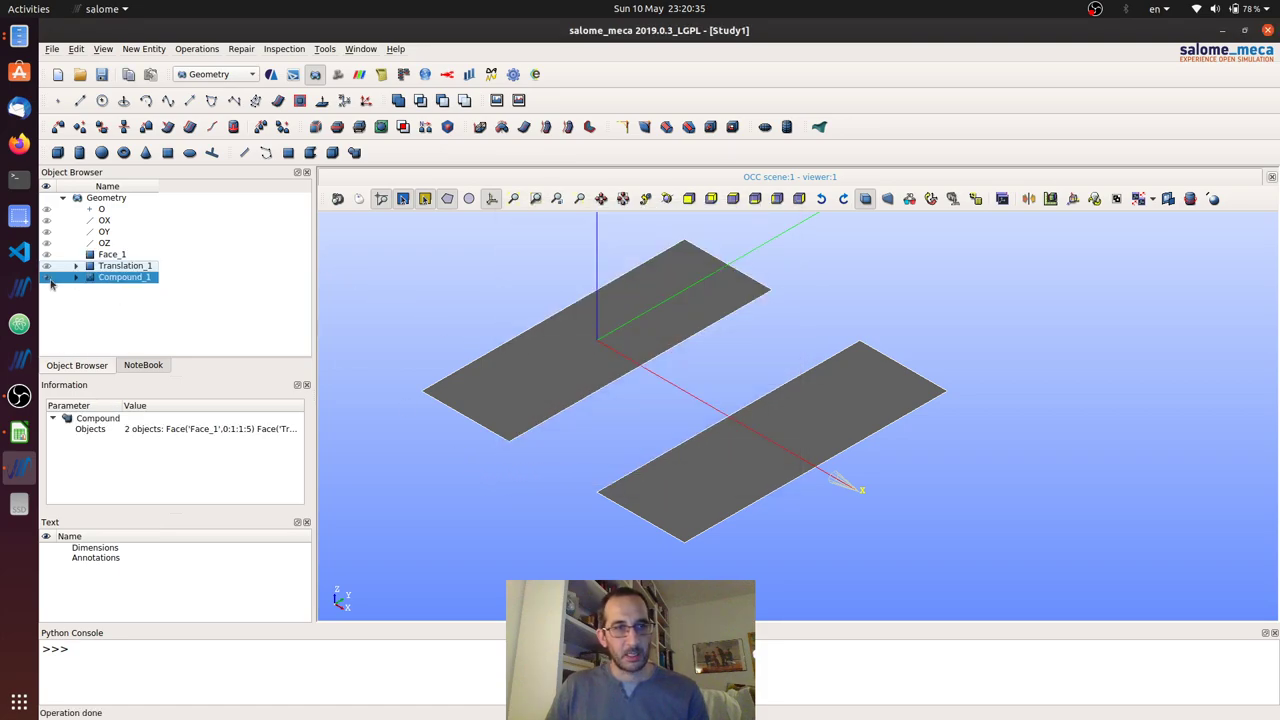
Step: Create a face group named panelA on Compound_1 holding face 2
{"action": "right_click", "coordinate": [117, 281]}
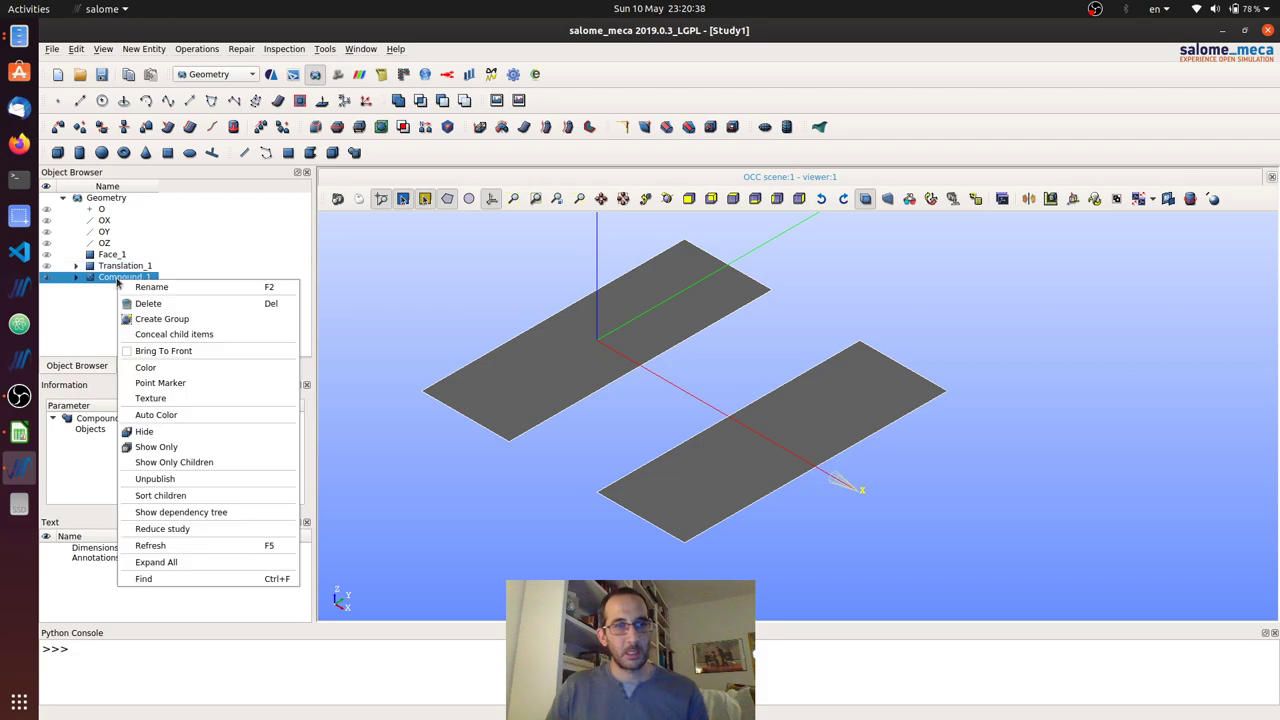
{"action": "left_click", "coordinate": [185, 320]}
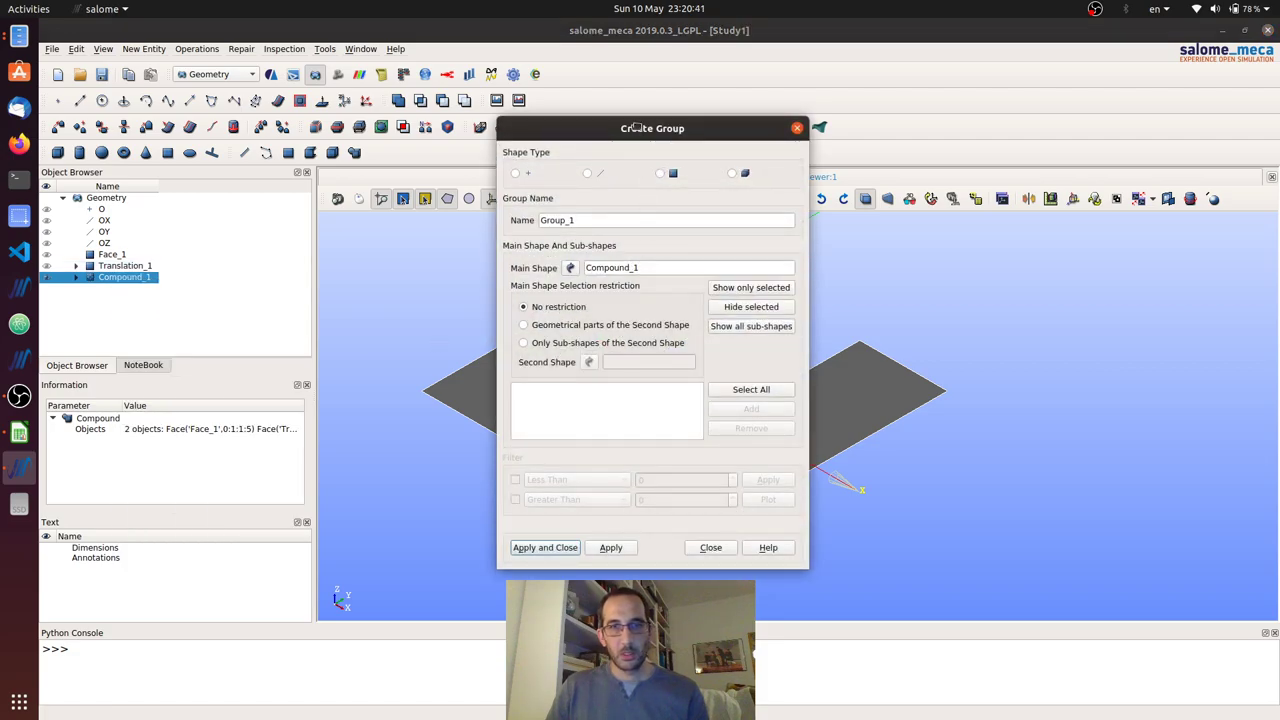
{"action": "left_click_drag", "start_coordinate": [637, 46], "coordinate": [968, 97]}
{"action": "left_click", "coordinate": [991, 142]}
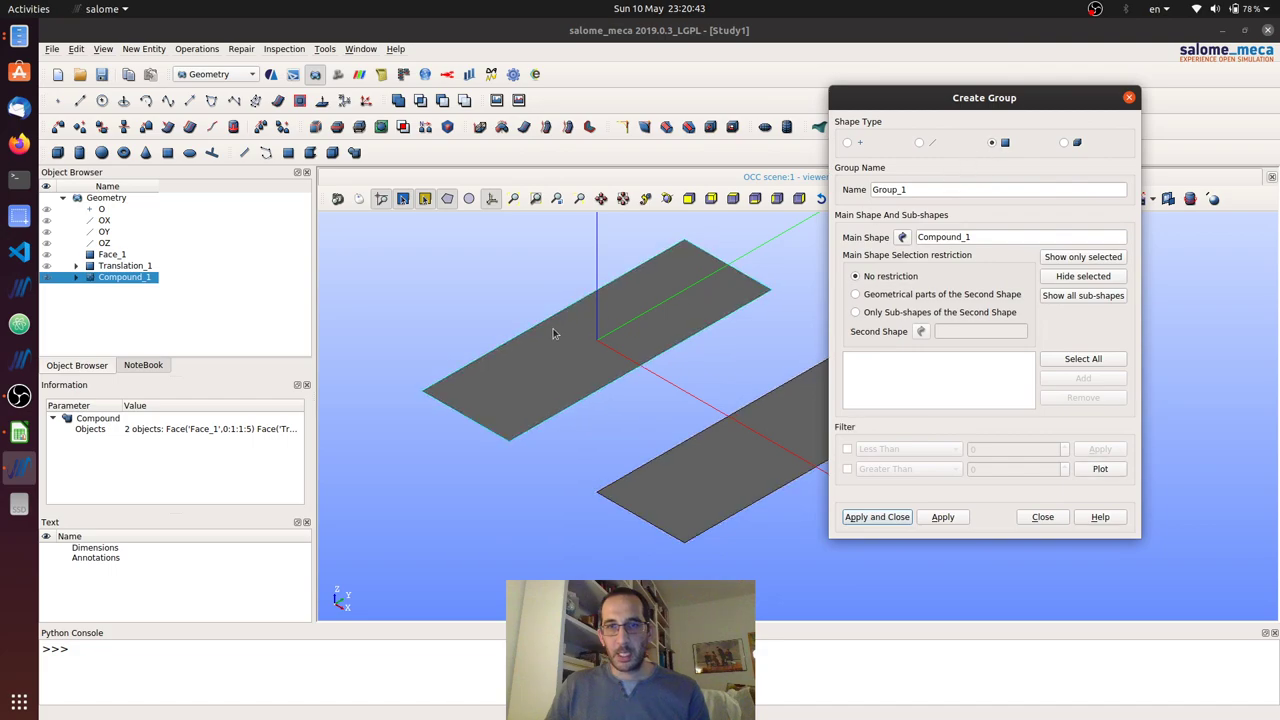
{"action": "left_click", "coordinate": [1055, 380]}
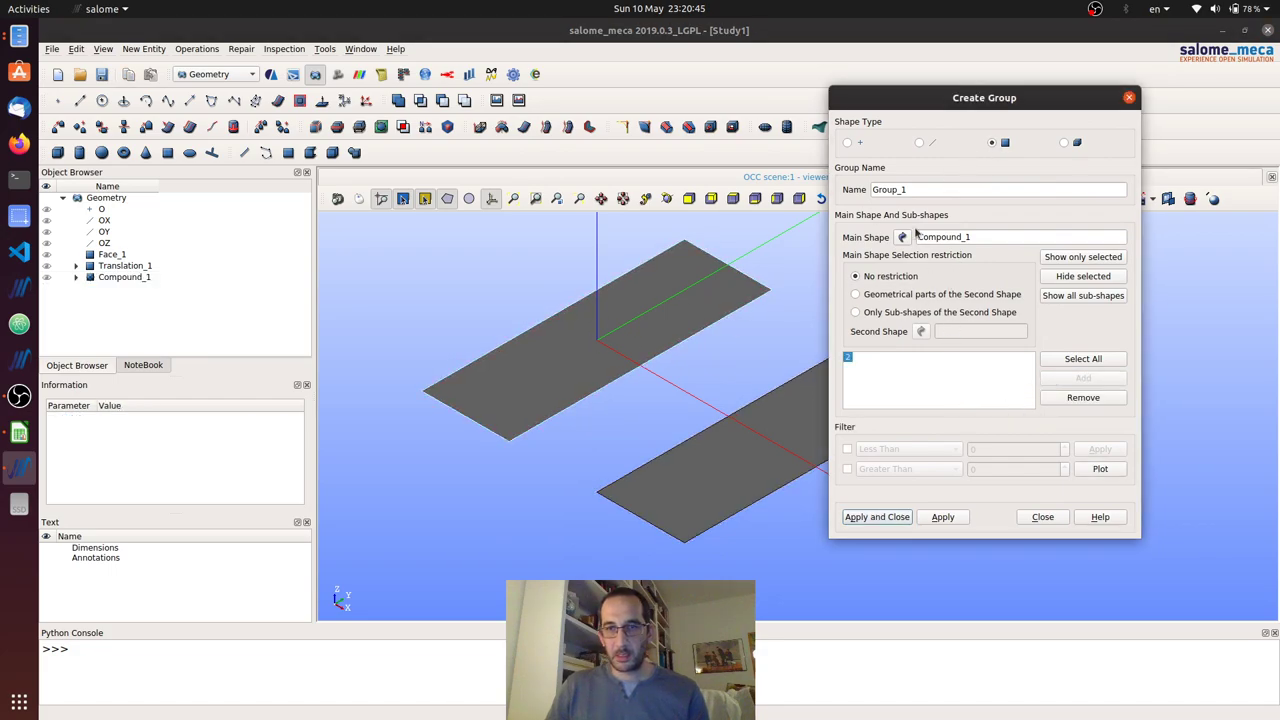
{"action": "double_click", "coordinate": [921, 190]}
{"action": "type", "text": "pan"}
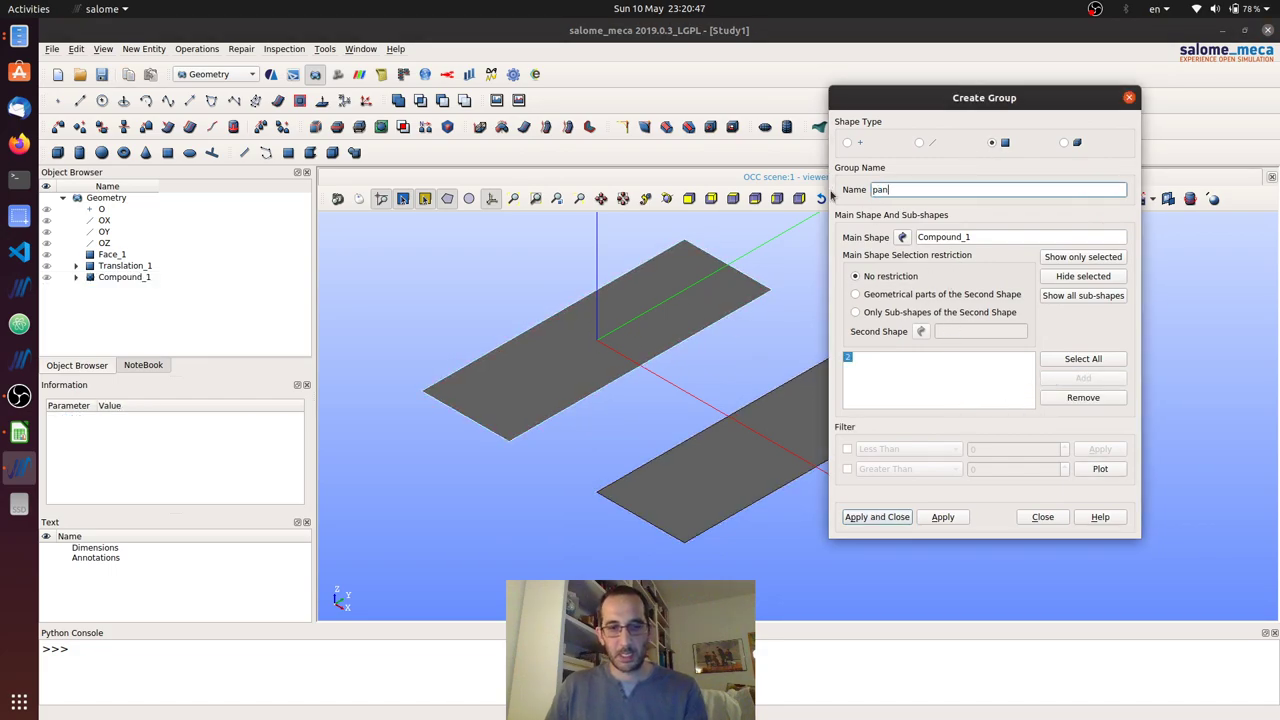
{"action": "type", "text": "elA"}
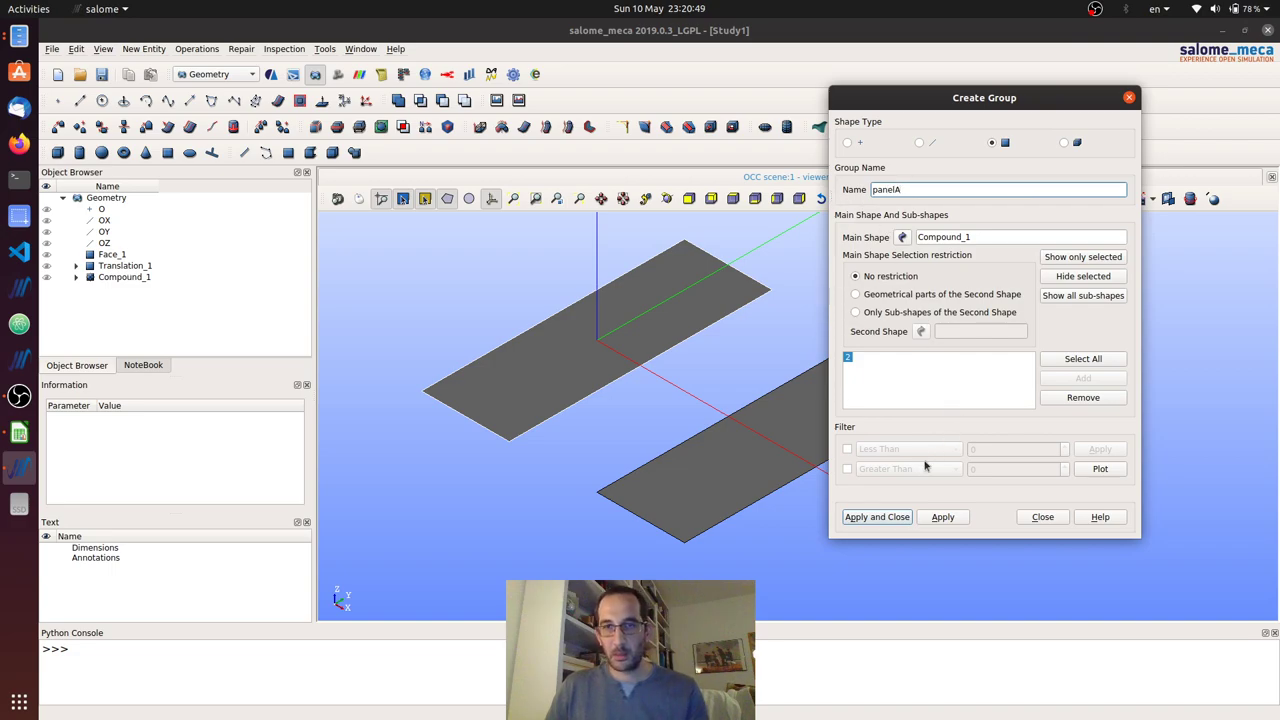
{"action": "left_click", "coordinate": [945, 513]}
Step: Create a second face group named panelB holding face 12
{"action": "left_click_drag", "start_coordinate": [946, 196], "coordinate": [850, 199]}
{"action": "type", "text": "pan"}
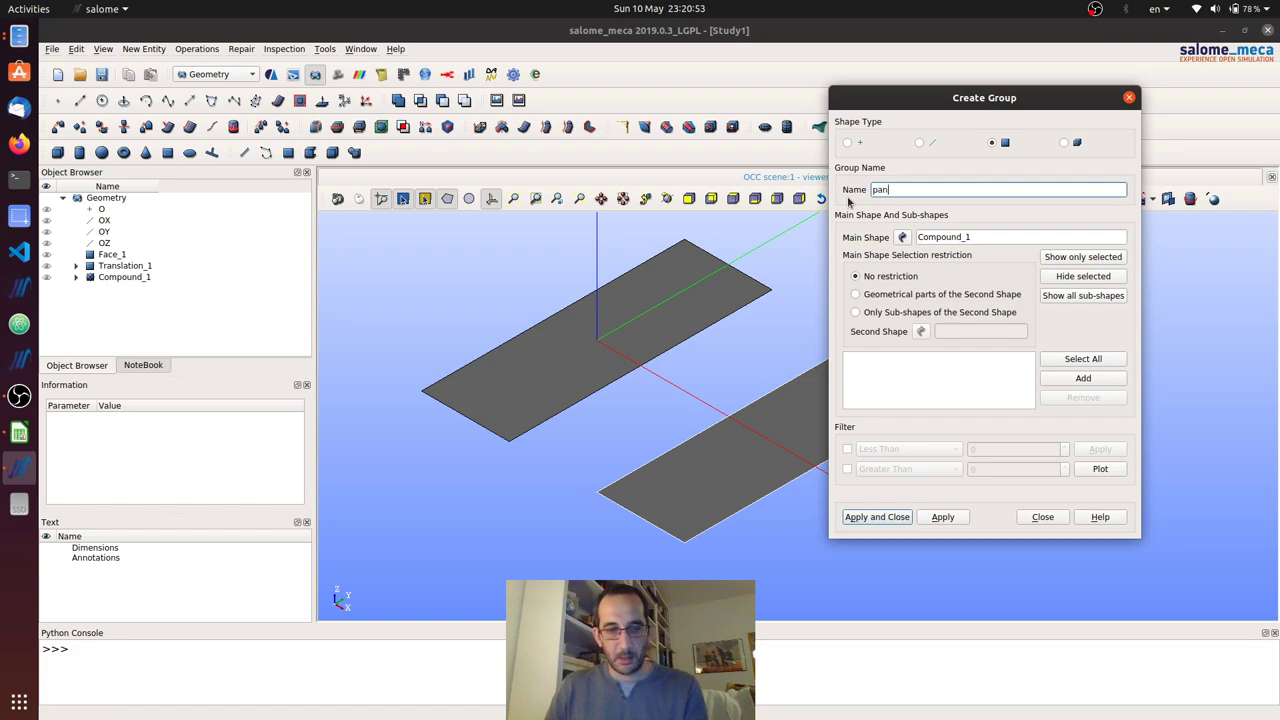
{"action": "type", "text": "elB"}
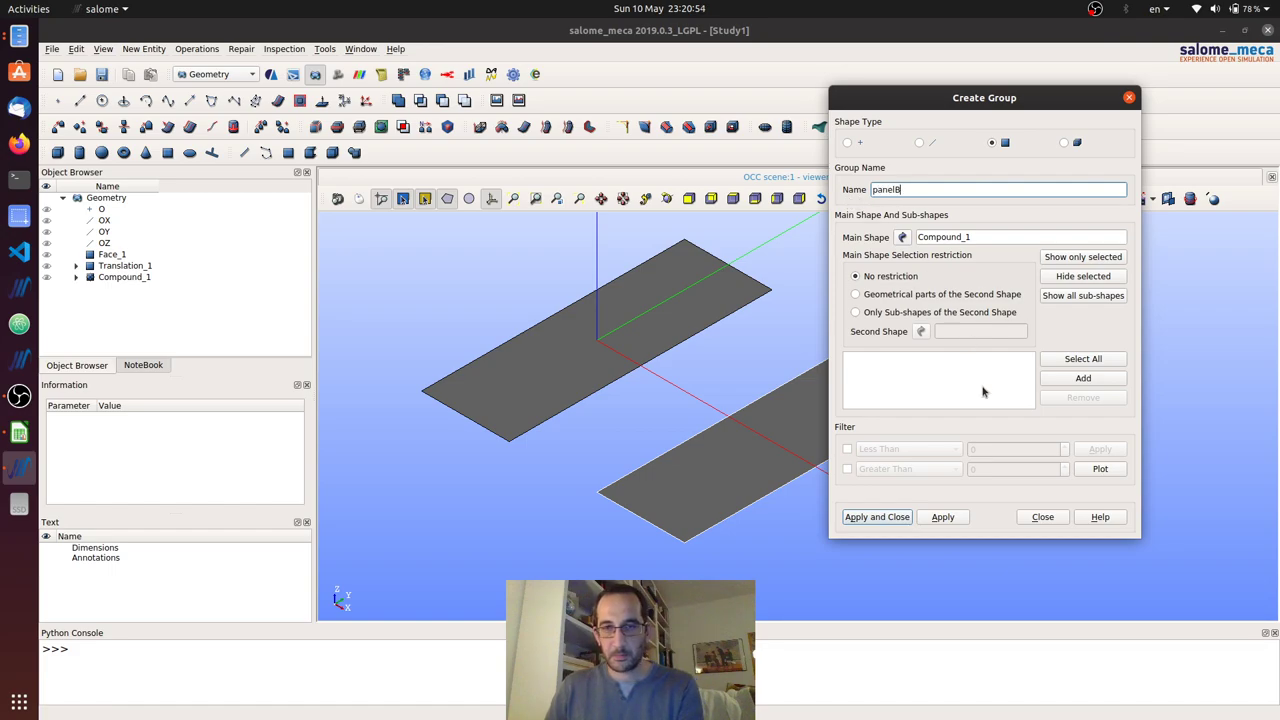
{"action": "left_click", "coordinate": [1085, 379]}
{"action": "left_click", "coordinate": [943, 517]}
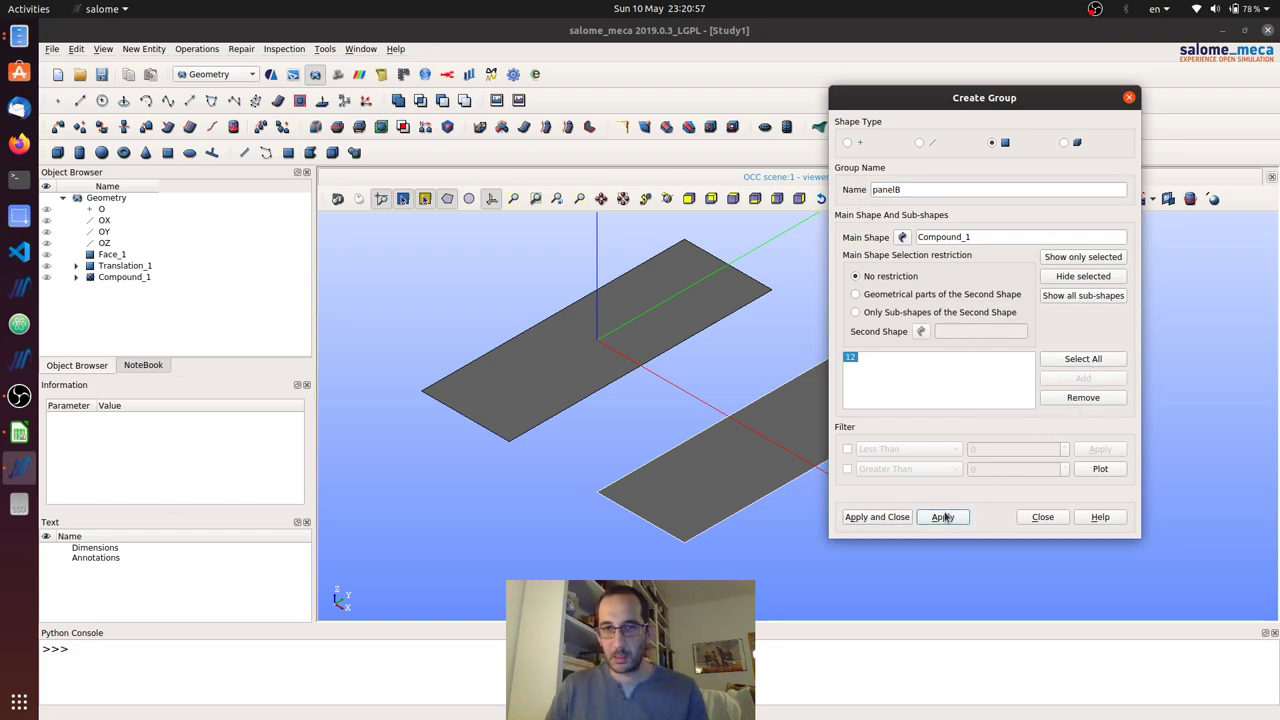
{"action": "left_click", "coordinate": [919, 142]}
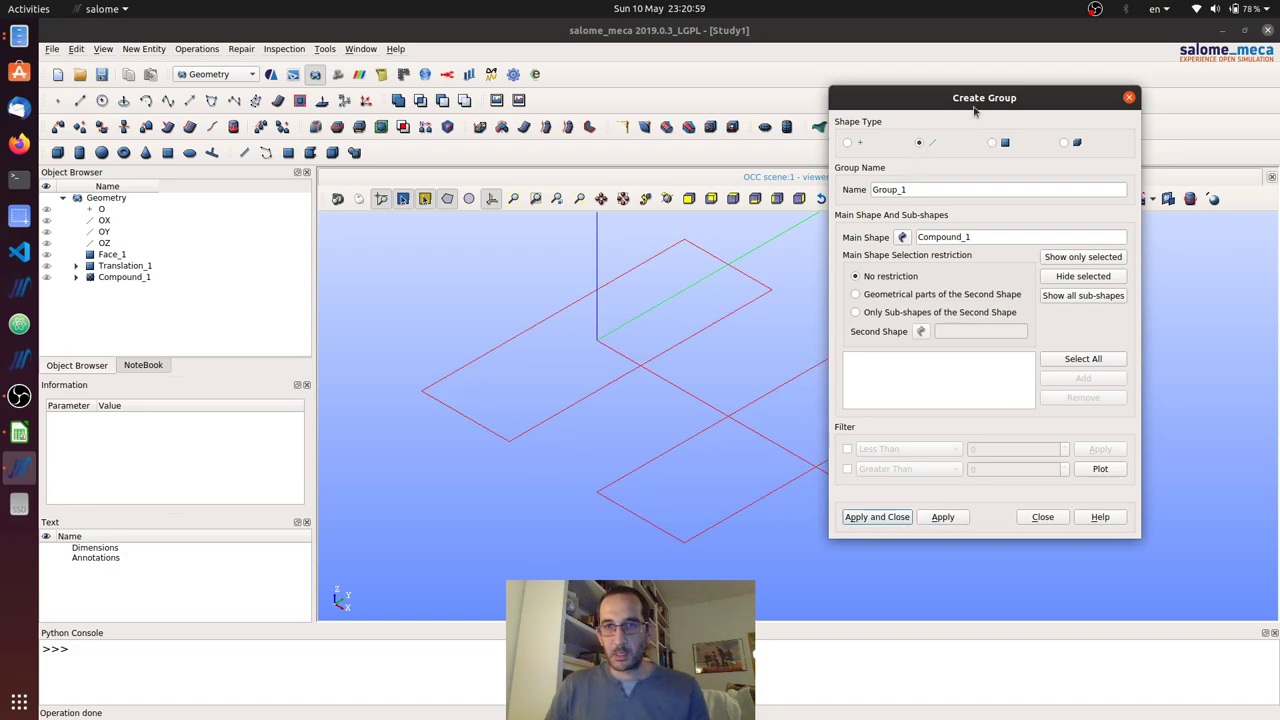
Step: Group the four short end edges (11, 17, 7, 21) into an edge group named support
{"action": "left_click_drag", "start_coordinate": [994, 103], "coordinate": [1133, 148]}
{"action": "left_click", "coordinate": [768, 290]}
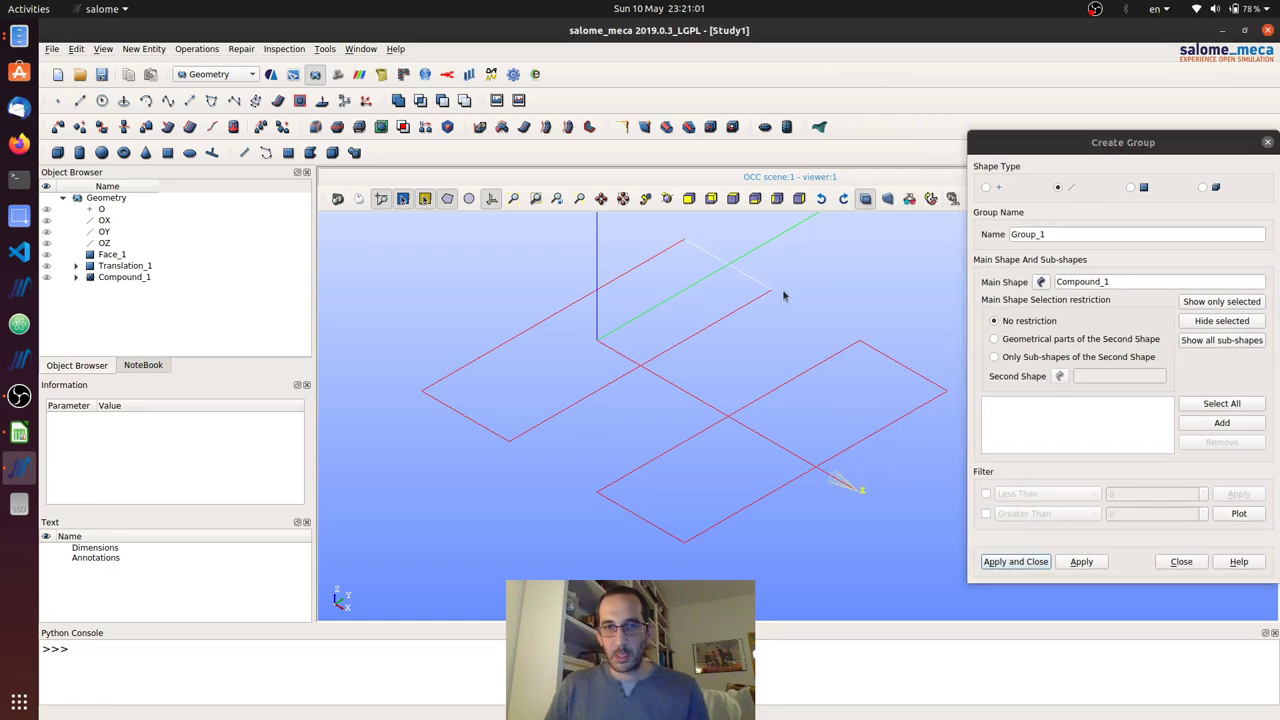
{"action": "left_click", "coordinate": [916, 374], "text": "shift"}
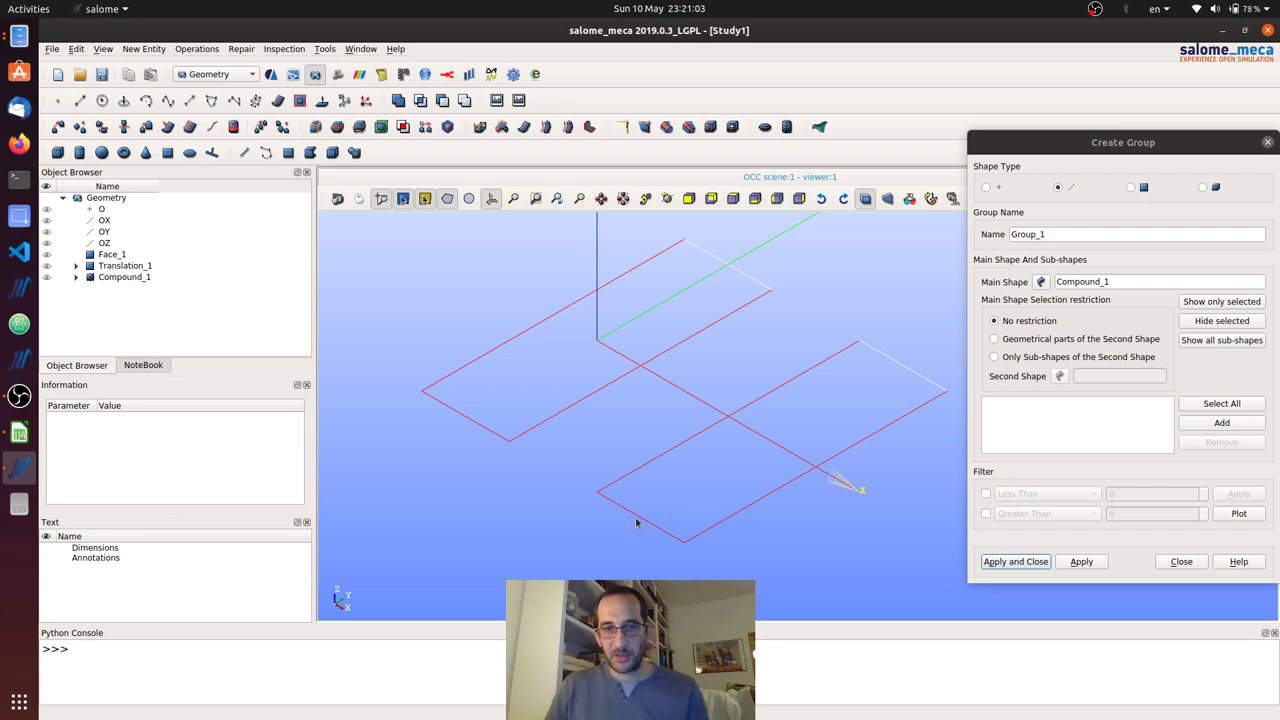
{"action": "left_click", "coordinate": [636, 517], "text": "shift"}
{"action": "left_click", "coordinate": [484, 428], "text": "shift"}
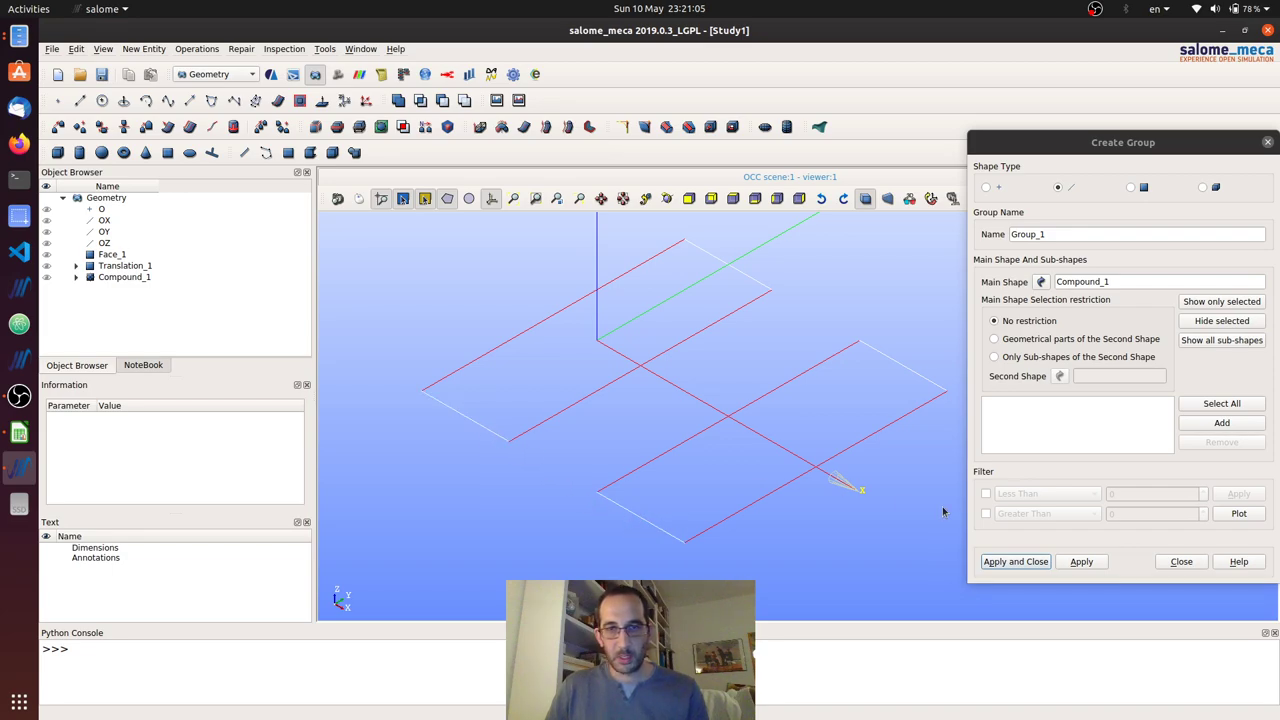
{"action": "left_click", "coordinate": [1198, 424]}
{"action": "left_click", "coordinate": [1048, 234]}
{"action": "double_click", "coordinate": [1040, 234]}
{"action": "type", "text": "support"}
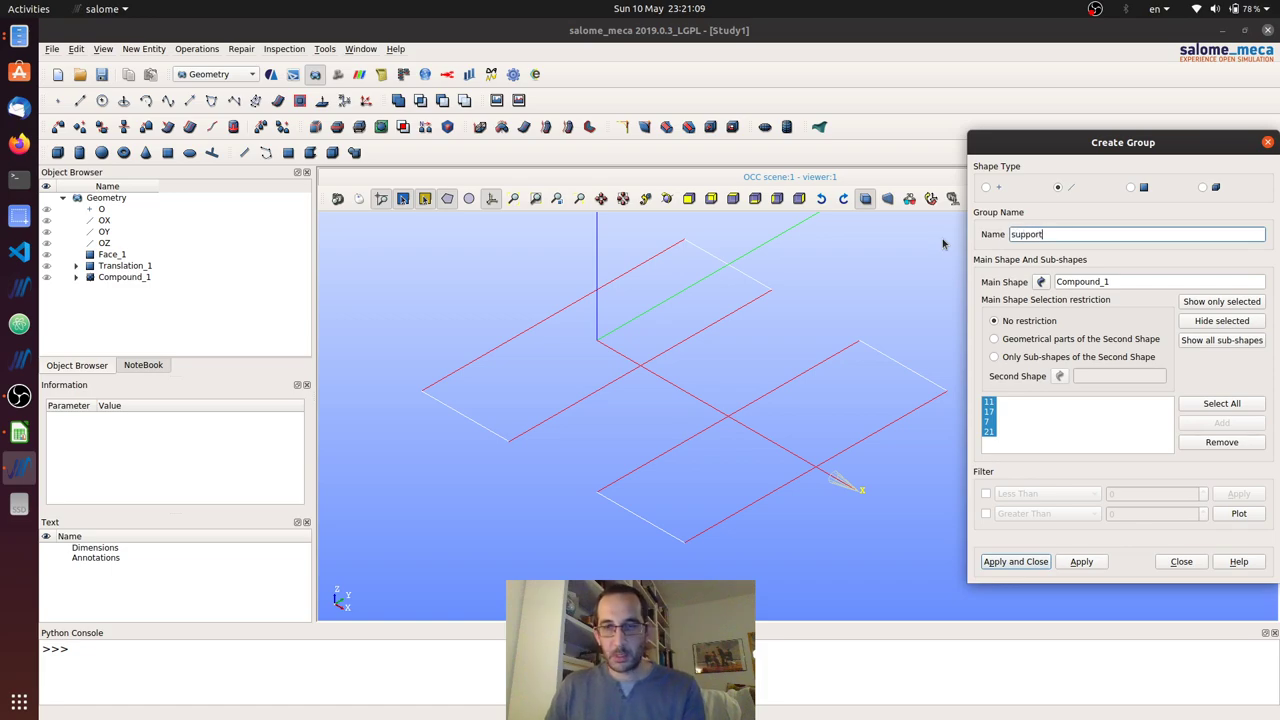
{"action": "left_click", "coordinate": [1015, 562]}
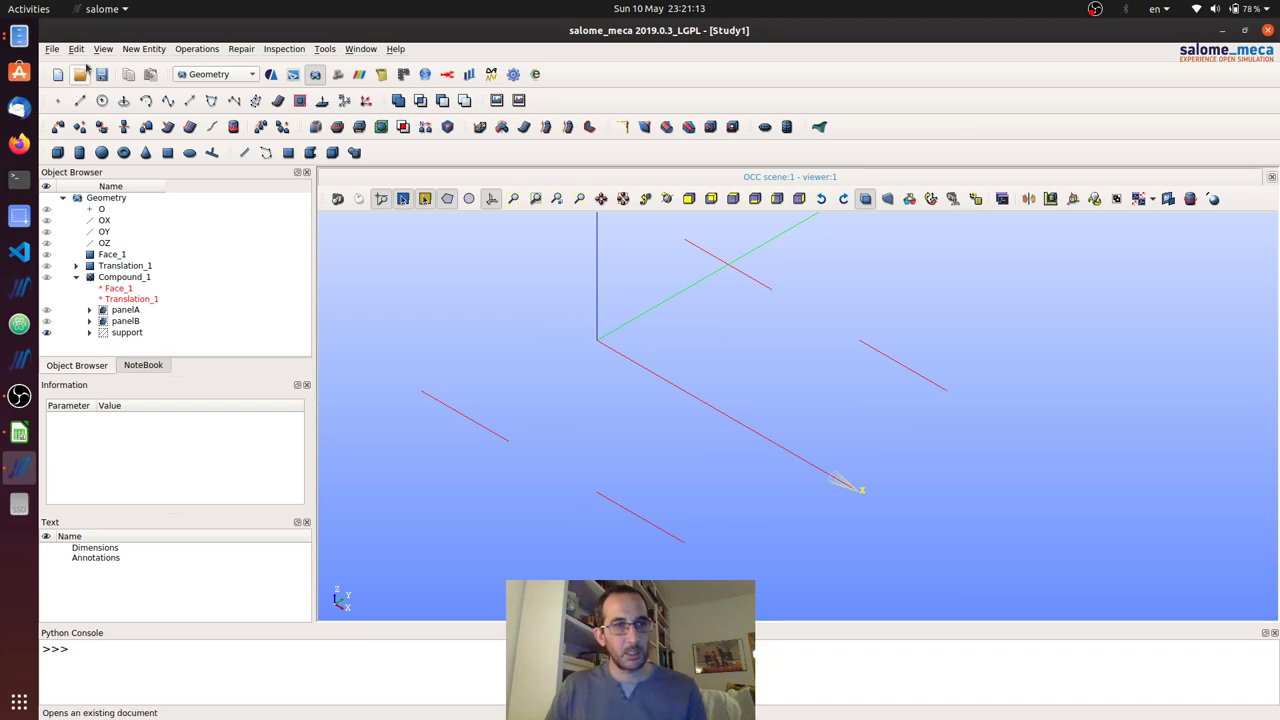
Step: Save the study under the file name comp_study in Desktop/composite_example
{"action": "left_click", "coordinate": [101, 75]}
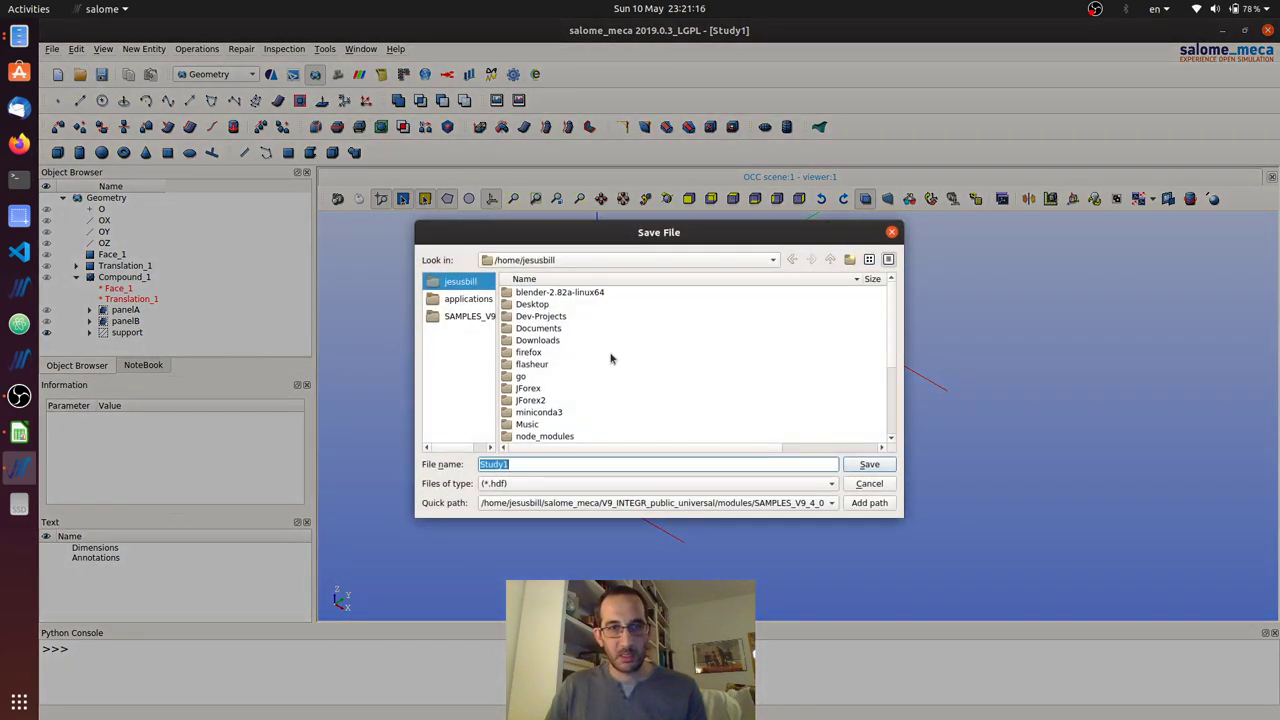
{"action": "double_click", "coordinate": [534, 304]}
{"action": "double_click", "coordinate": [532, 295]}
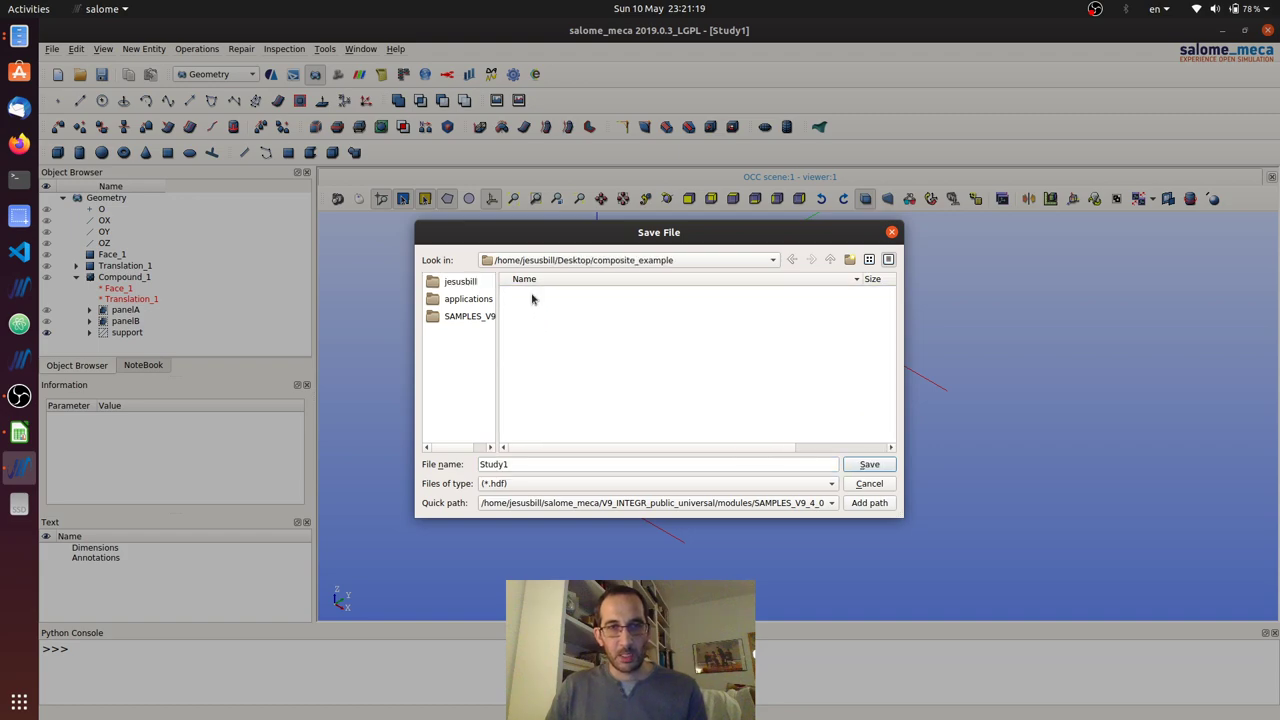
{"action": "double_click", "coordinate": [519, 463]}
{"action": "type", "text": "c"}
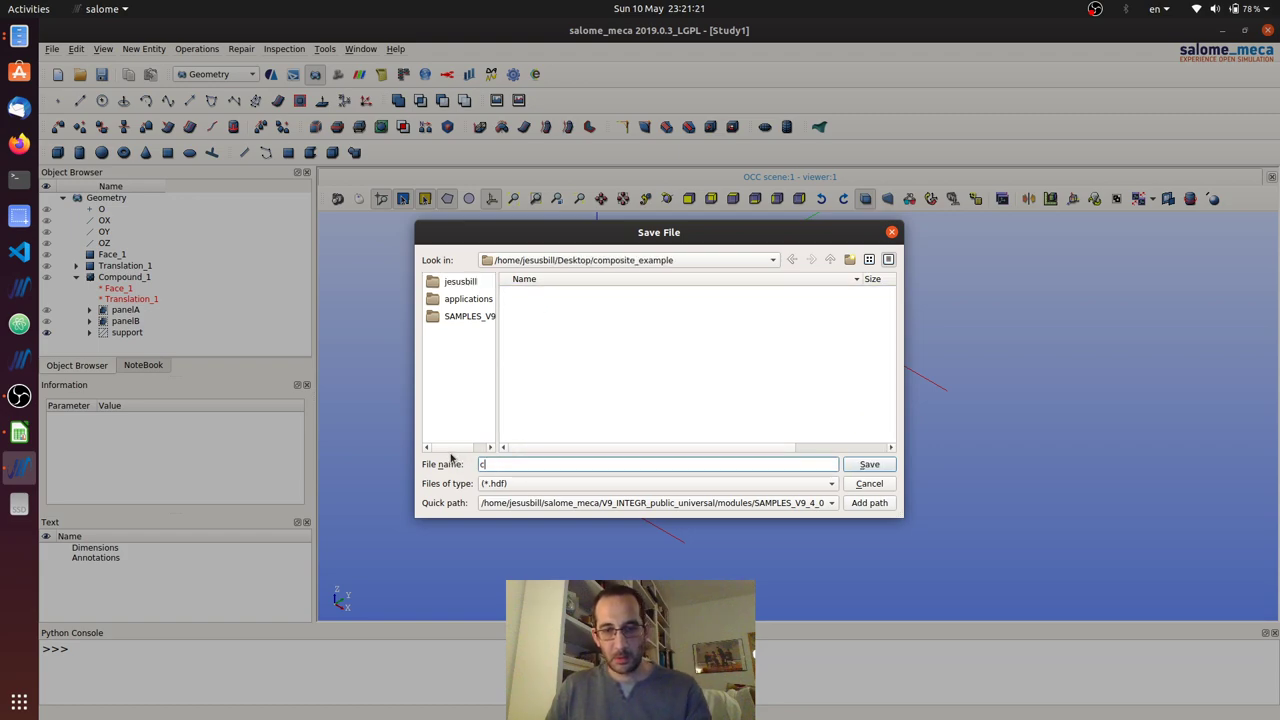
{"action": "type", "text": "omp_study"}
{"action": "left_click", "coordinate": [869, 465]}
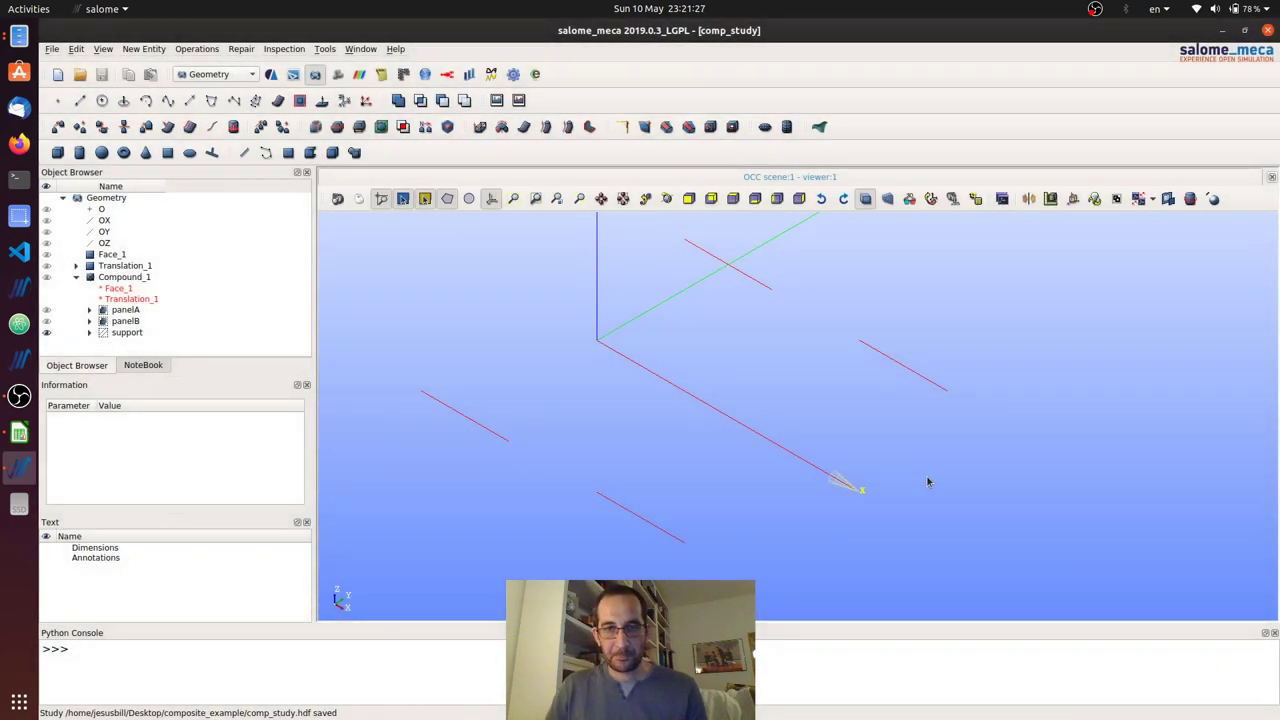
Step: Switch to the Mesh module and start a new mesh on Compound_1
{"action": "left_click", "coordinate": [145, 49]}
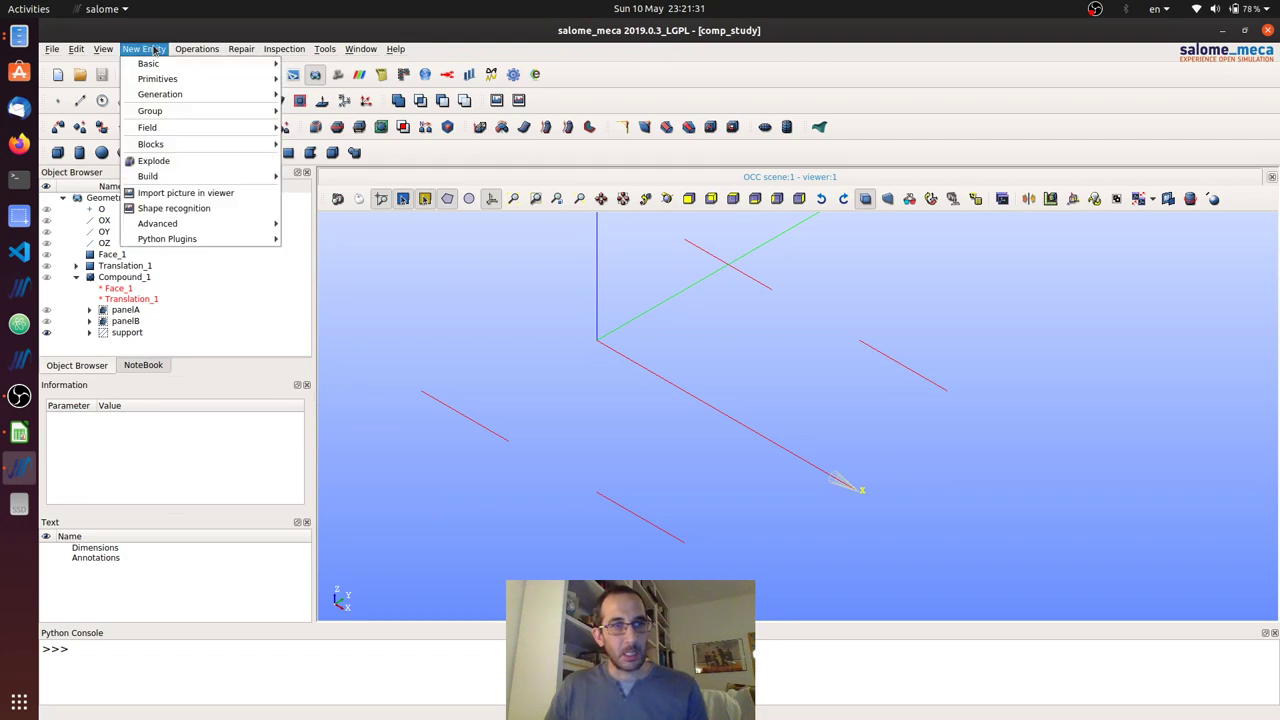
{"action": "left_click", "coordinate": [155, 49]}
{"action": "left_click", "coordinate": [337, 74]}
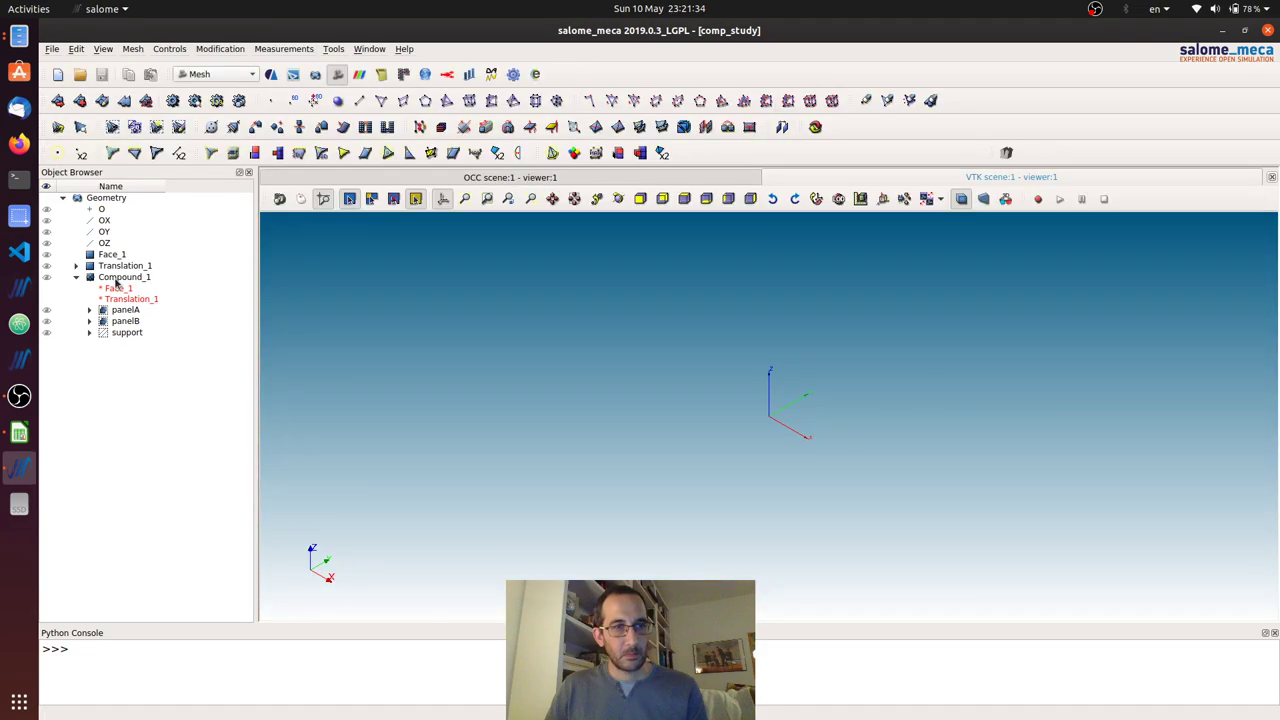
{"action": "left_click", "coordinate": [163, 279]}
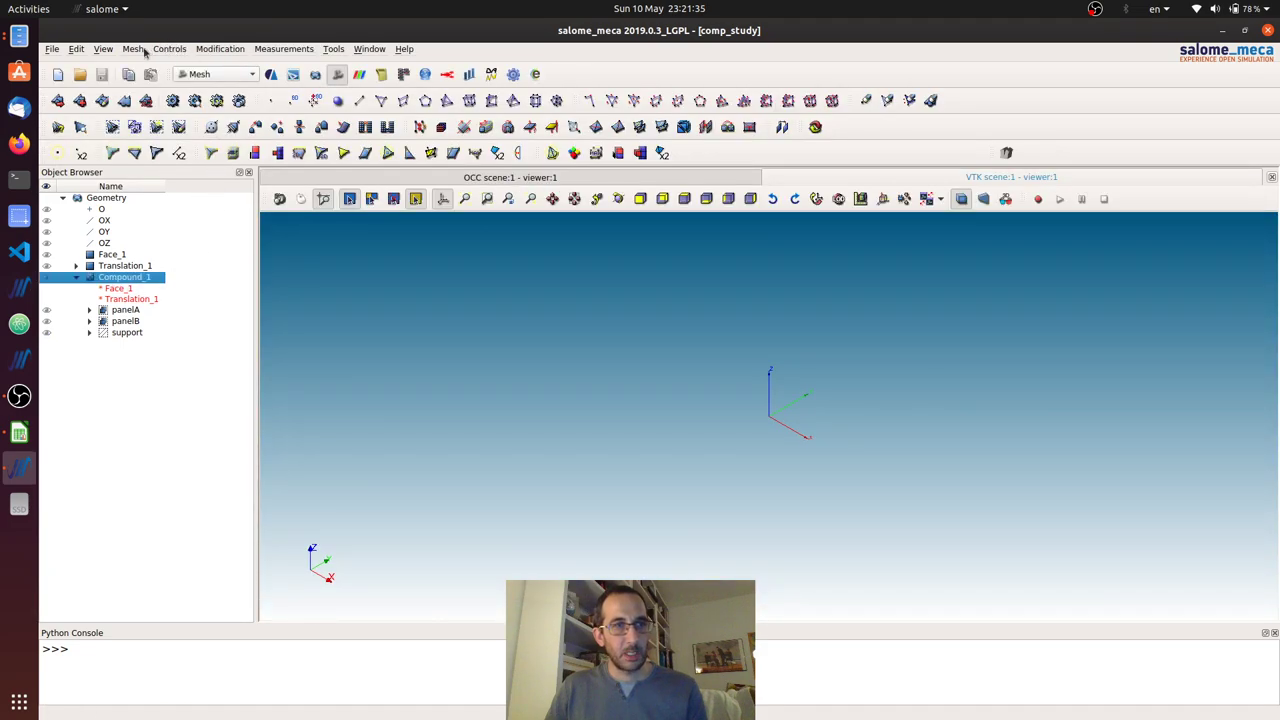
{"action": "left_click", "coordinate": [136, 49]}
{"action": "left_click", "coordinate": [160, 64]}
Step: Define Mesh_1 with 2D Quadrangle Mapping and 1D Wire Discretisation, Local Length 50
{"action": "left_click", "coordinate": [634, 326]}
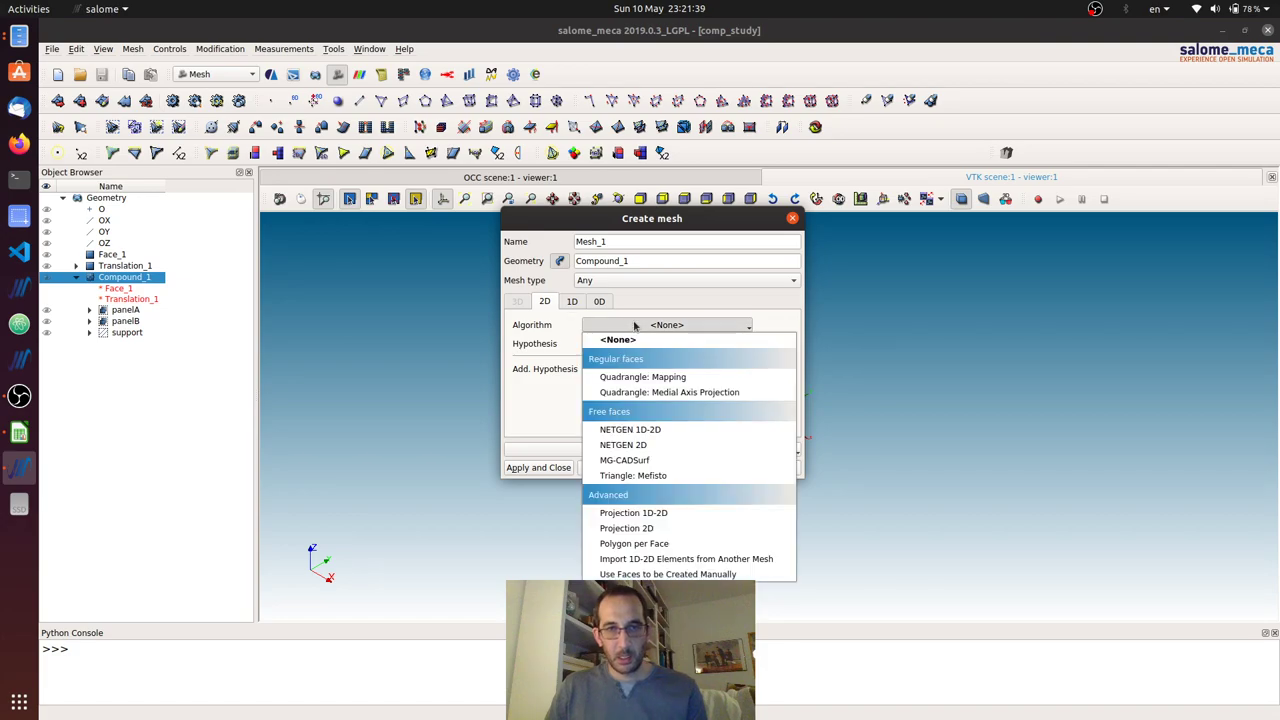
{"action": "left_click", "coordinate": [660, 377]}
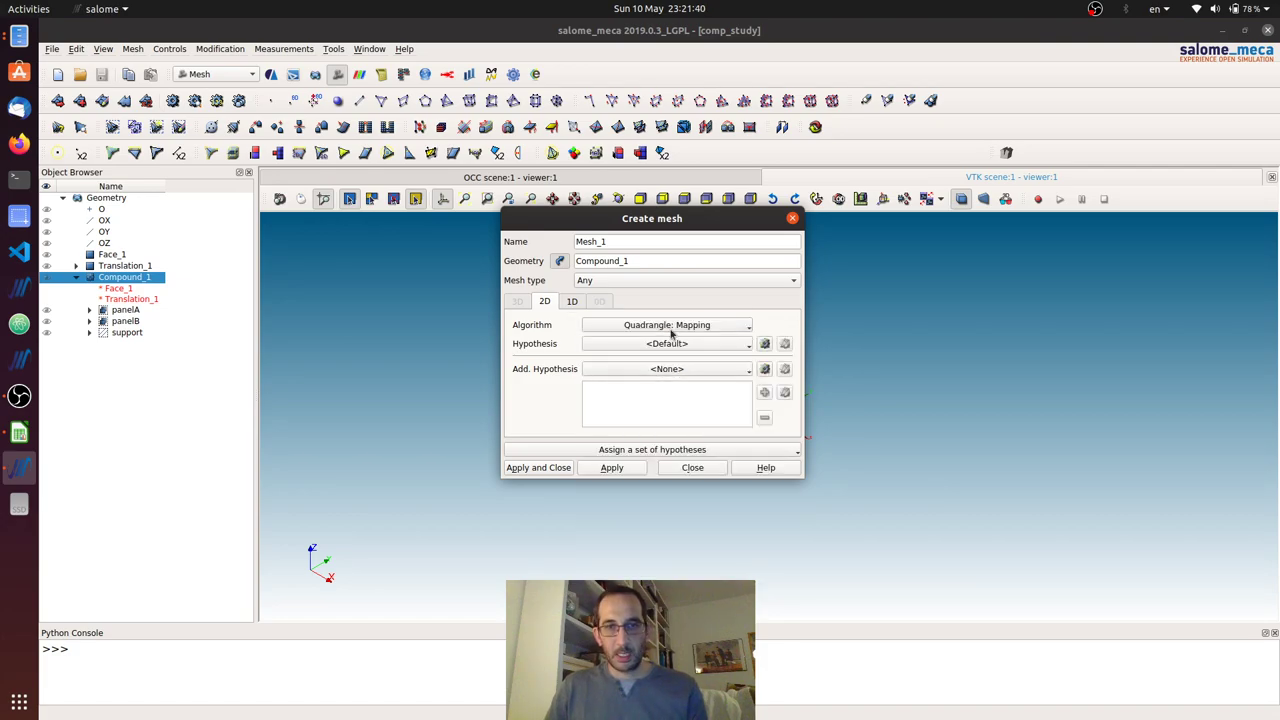
{"action": "left_click", "coordinate": [572, 301]}
{"action": "left_click", "coordinate": [632, 330]}
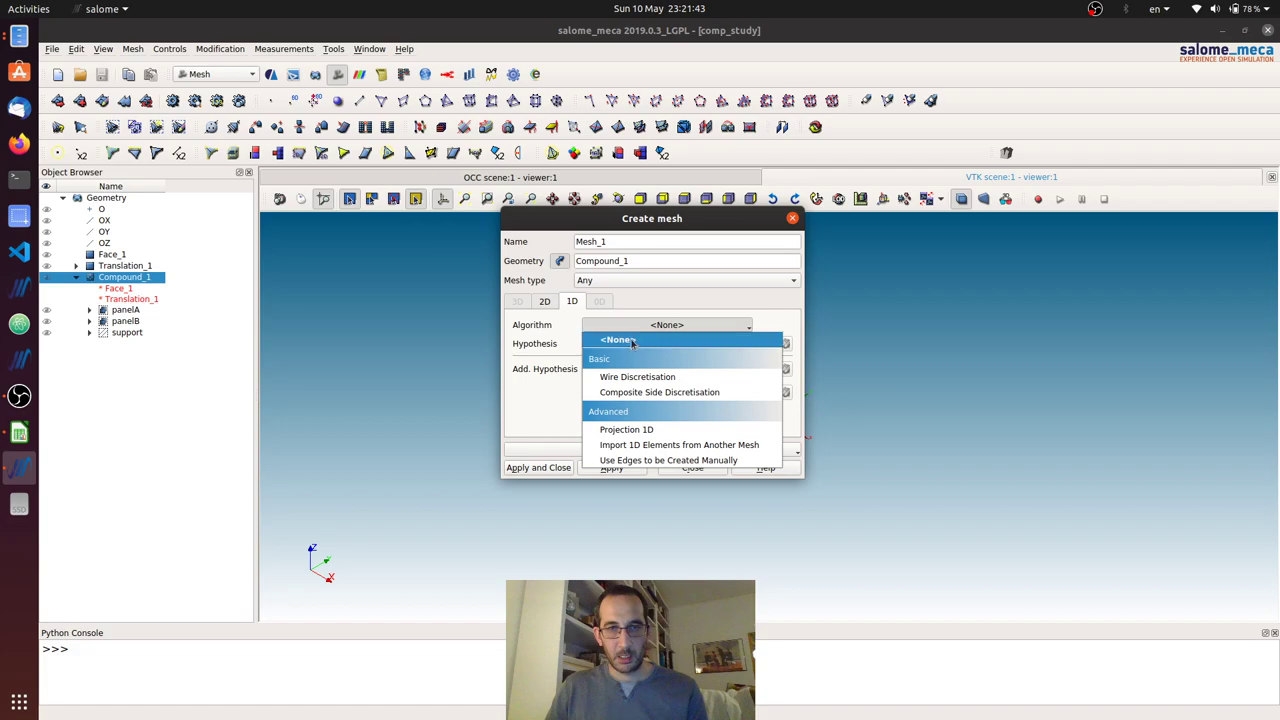
{"action": "left_click", "coordinate": [637, 378]}
{"action": "left_click", "coordinate": [764, 344]}
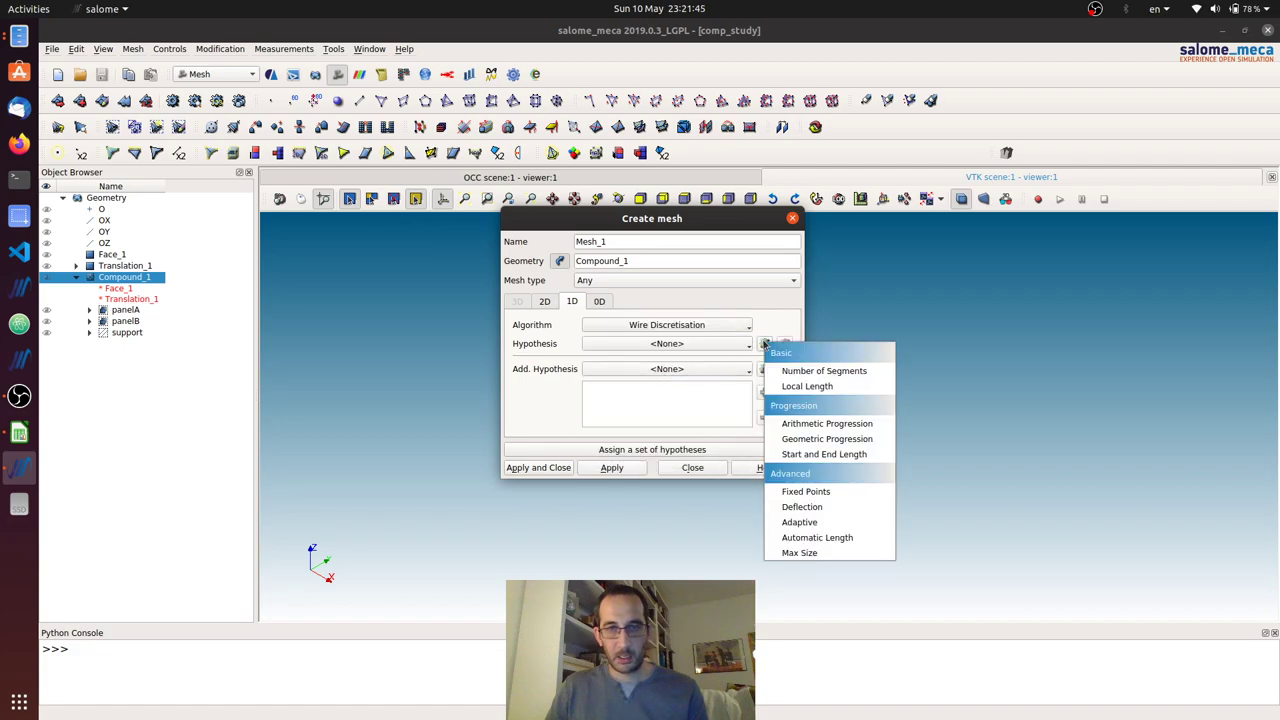
{"action": "left_click", "coordinate": [807, 386]}
{"action": "double_click", "coordinate": [671, 329]}
{"action": "type", "text": "50"}
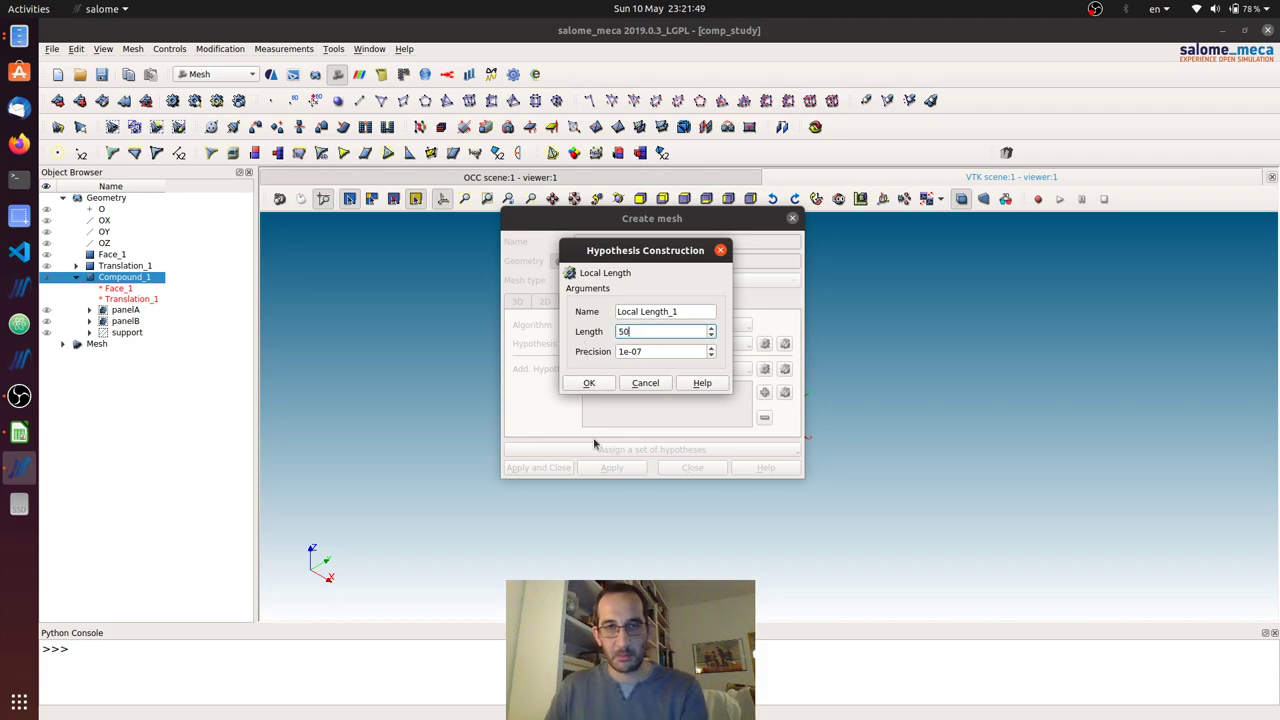
{"action": "left_click", "coordinate": [587, 383]}
{"action": "left_click", "coordinate": [545, 467]}
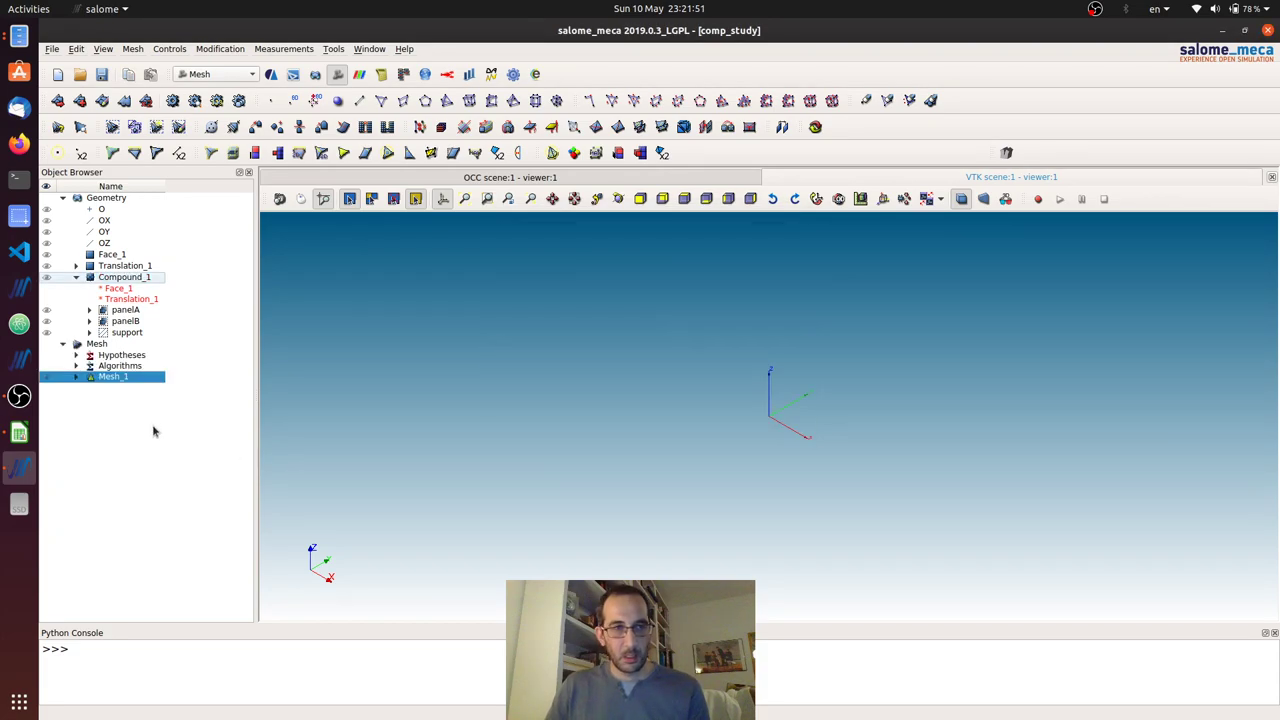
Step: Compute Mesh_1, producing 2562 nodes and 2400 quadrangles
{"action": "right_click", "coordinate": [122, 377]}
{"action": "left_click", "coordinate": [160, 431]}
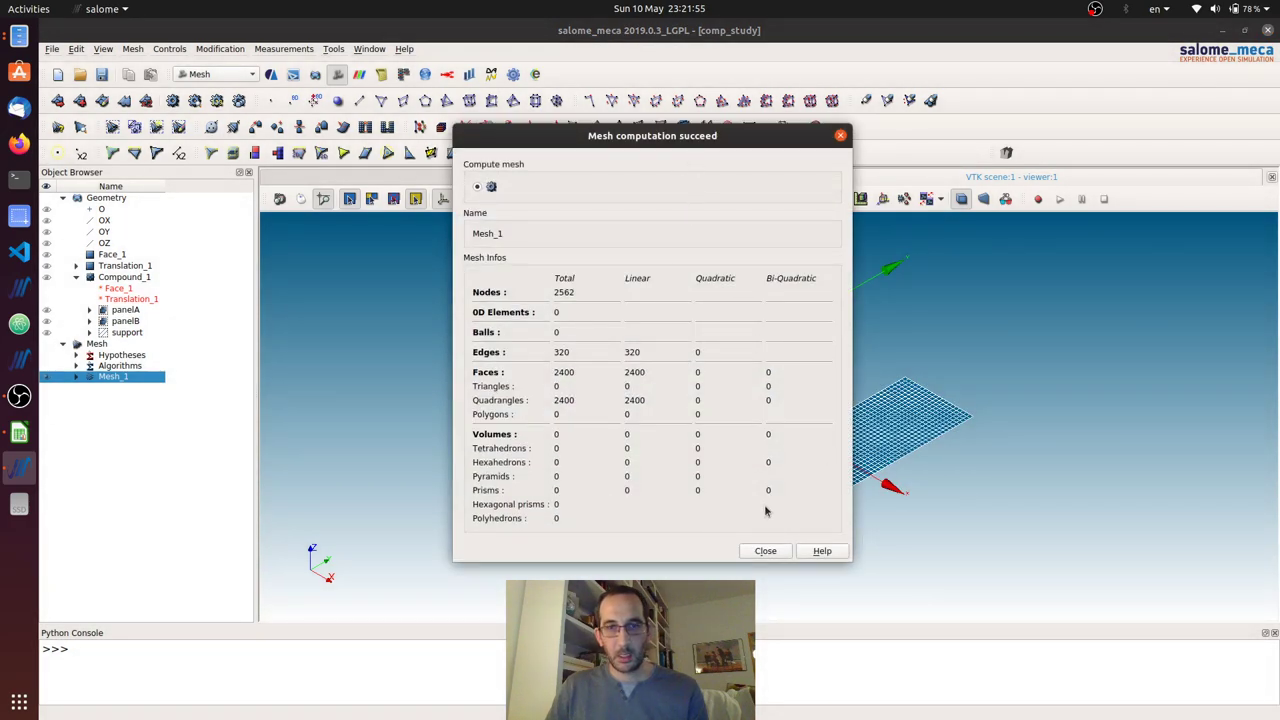
{"action": "left_click", "coordinate": [766, 551]}
{"action": "scroll", "coordinate": [802, 478], "scroll_direction": "up", "scroll_amount": 3}
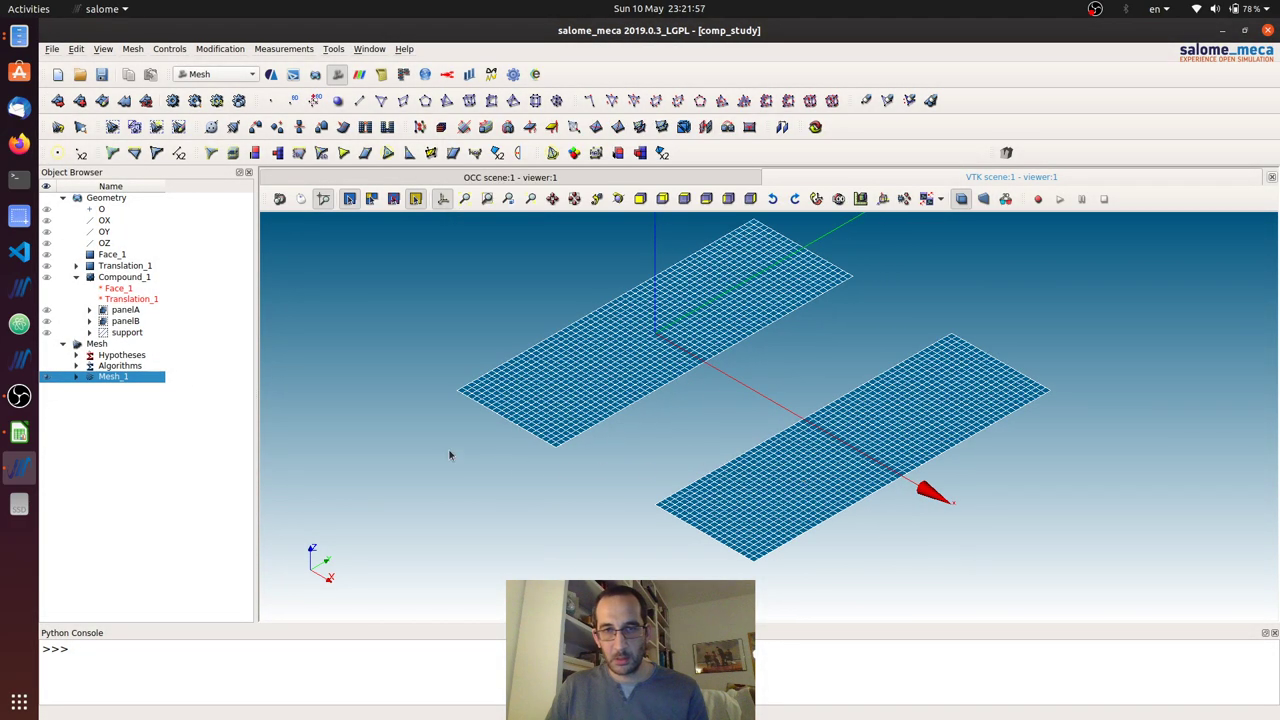
Step: Create Mesh_1 element and node groups panelA, panelB and support from geometry, then save
{"action": "right_click", "coordinate": [115, 378]}
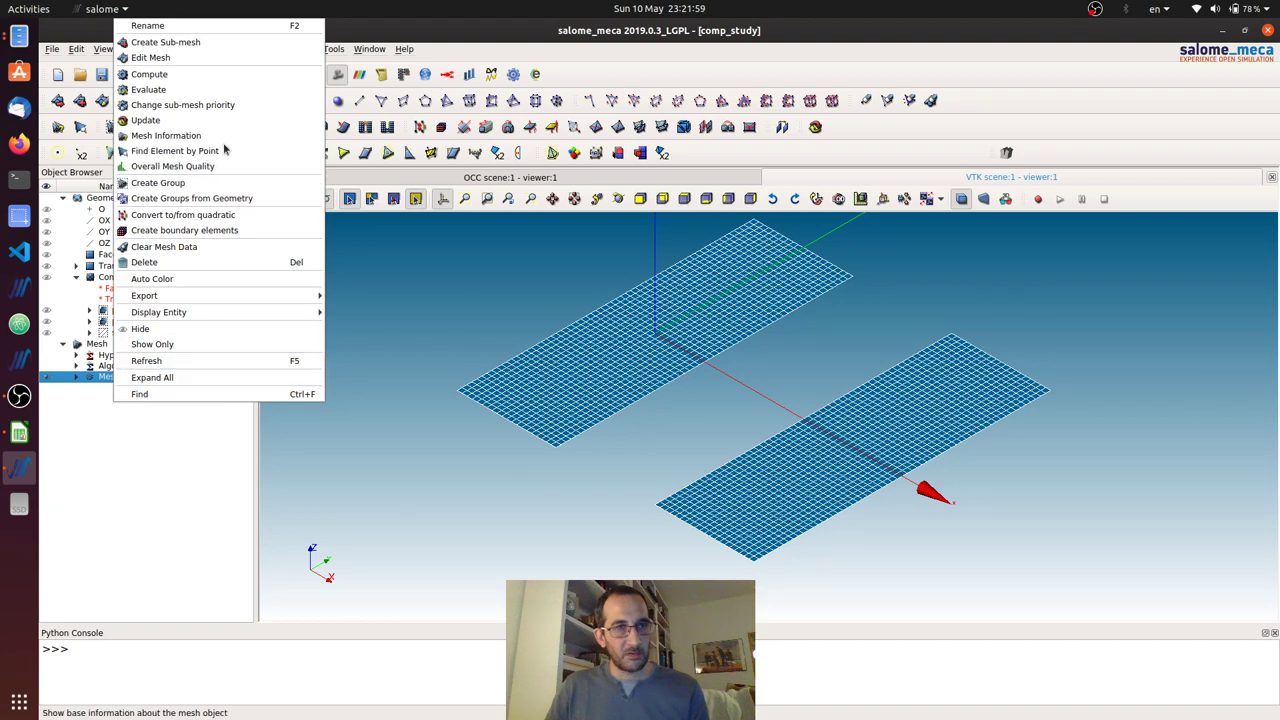
{"action": "left_click", "coordinate": [210, 200]}
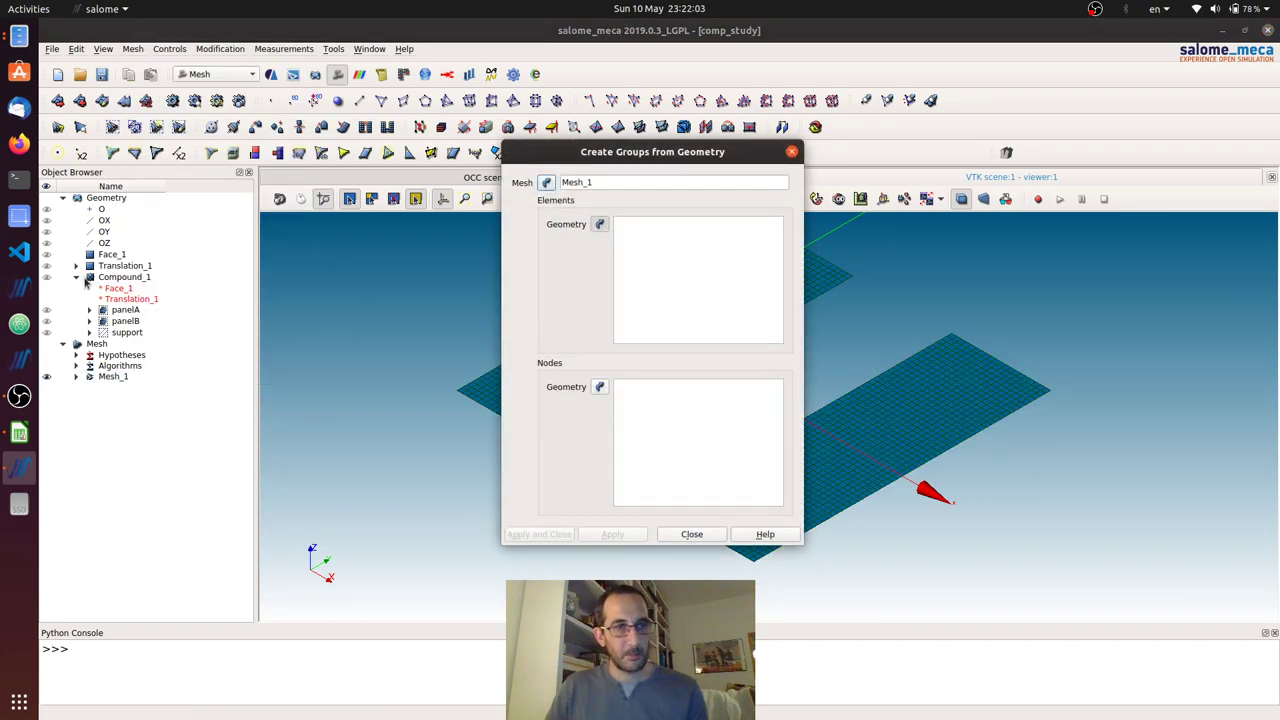
{"action": "left_click", "coordinate": [125, 310]}
{"action": "left_click", "coordinate": [127, 332], "text": "shift"}
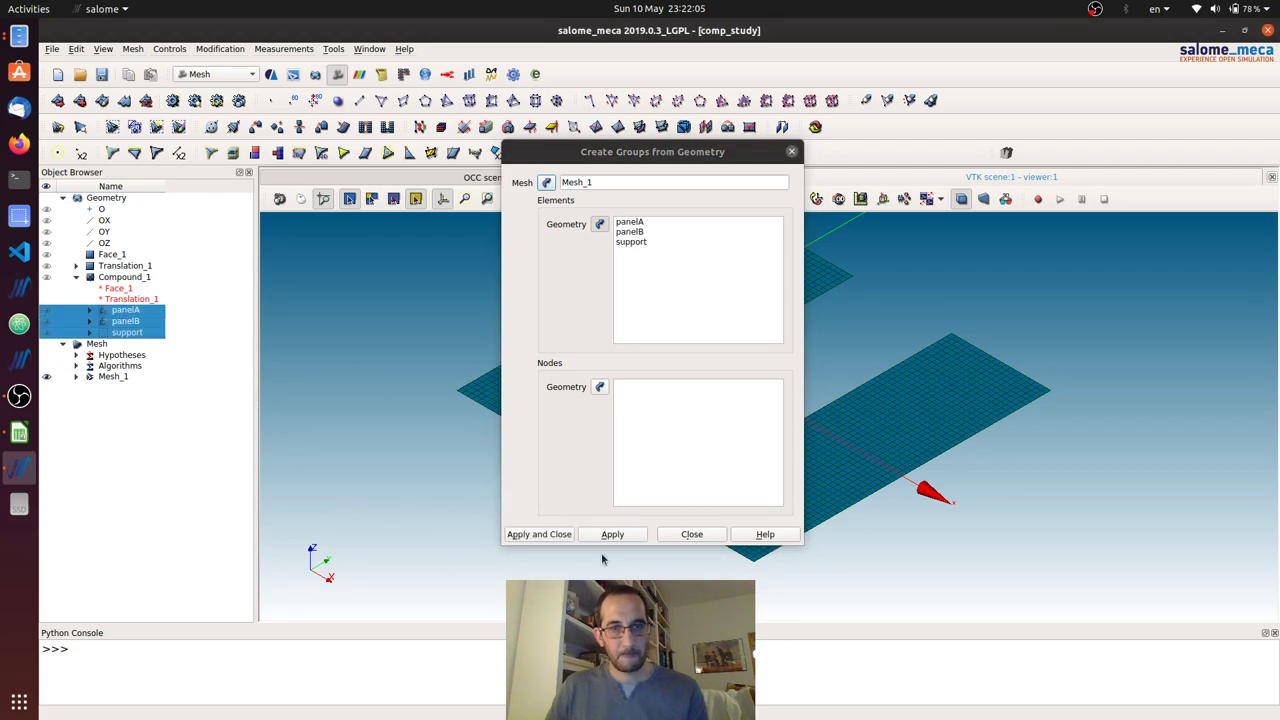
{"action": "left_click", "coordinate": [600, 387]}
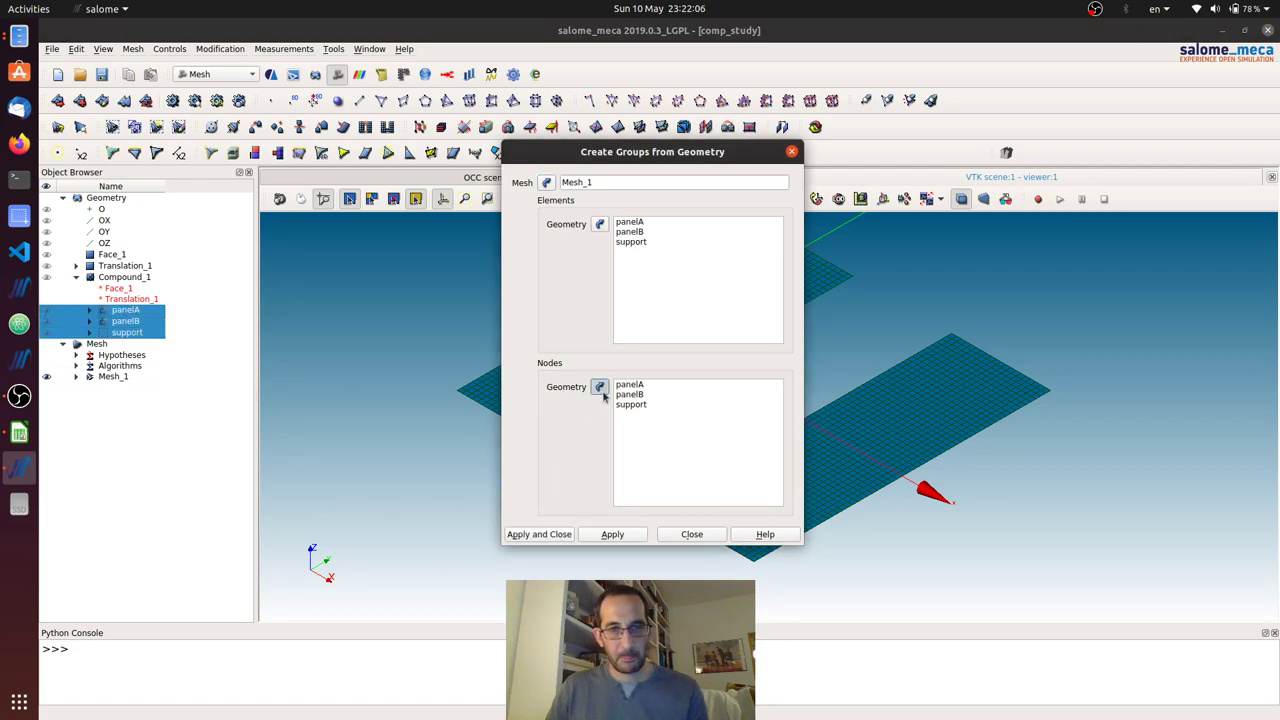
{"action": "left_click", "coordinate": [539, 534]}
{"action": "key", "text": "ctrl+s"}
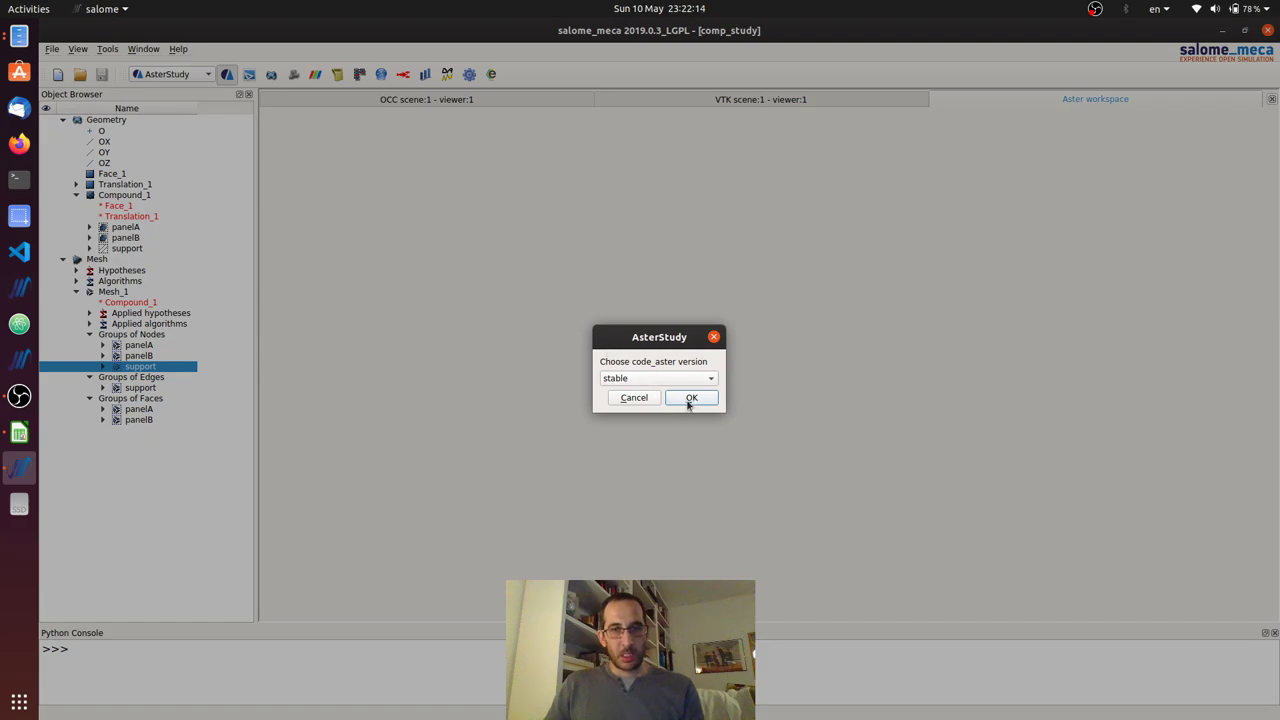
Step: Accept the stable code_aster version and add a stage reading Mesh_1 via LIRE_MAILLAGE on unit 20
{"action": "left_click", "coordinate": [690, 398]}
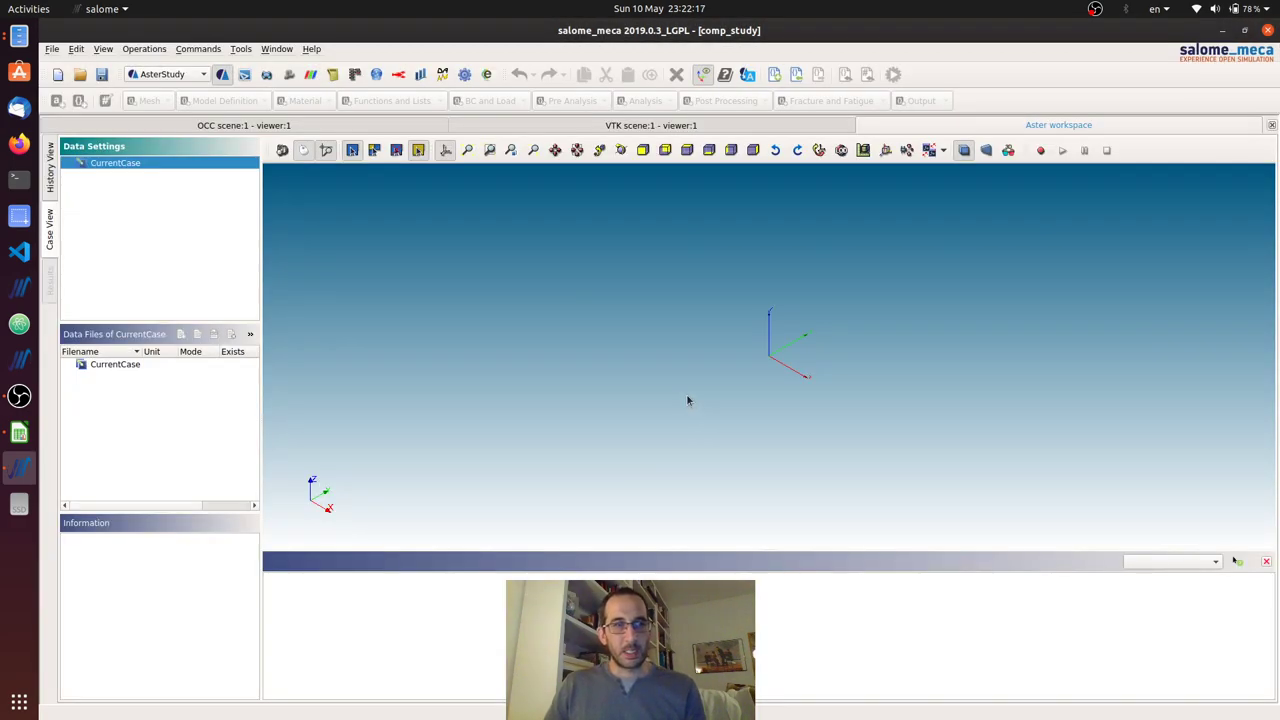
{"action": "left_click", "coordinate": [774, 74]}
{"action": "left_click", "coordinate": [150, 100]}
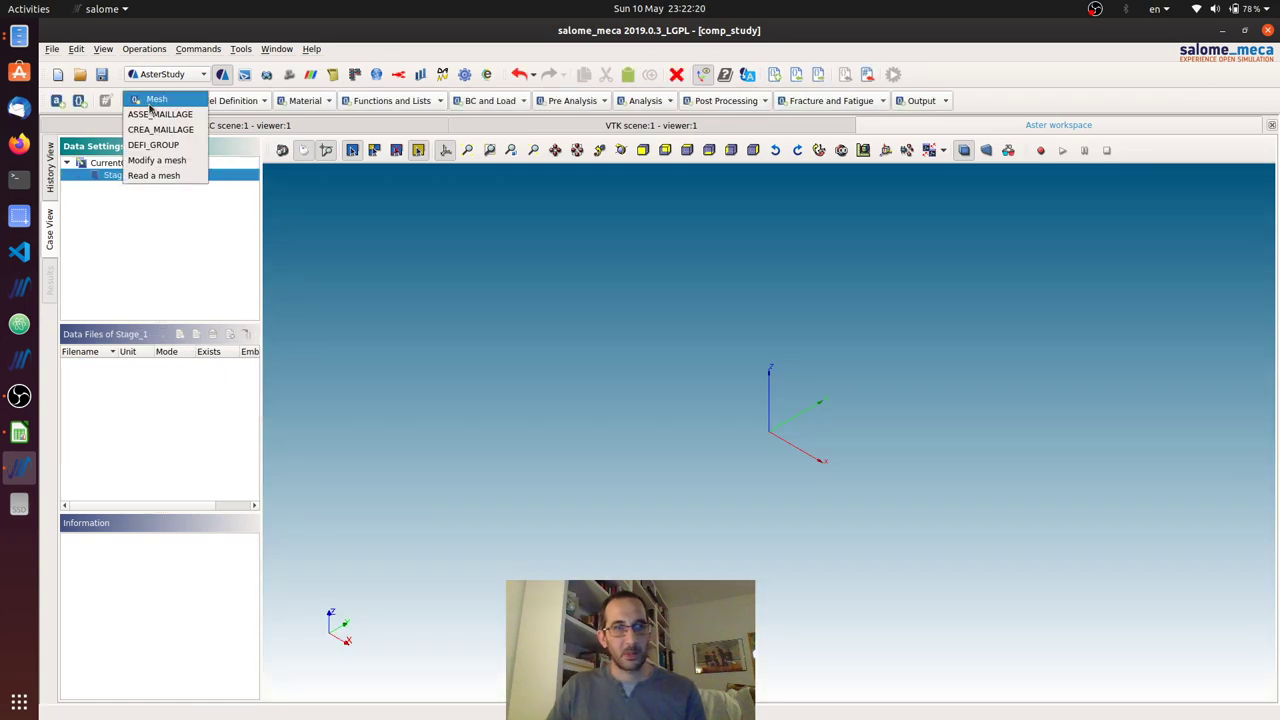
{"action": "left_click", "coordinate": [155, 176]}
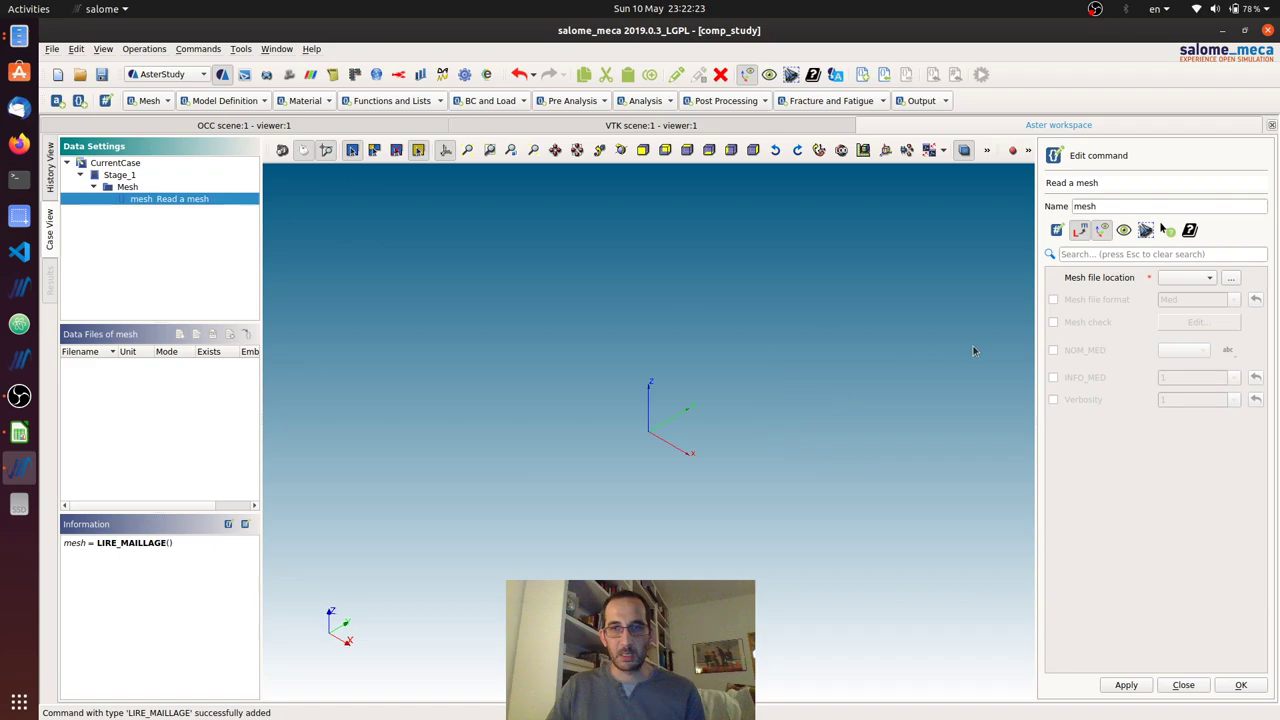
{"action": "left_click", "coordinate": [1177, 279]}
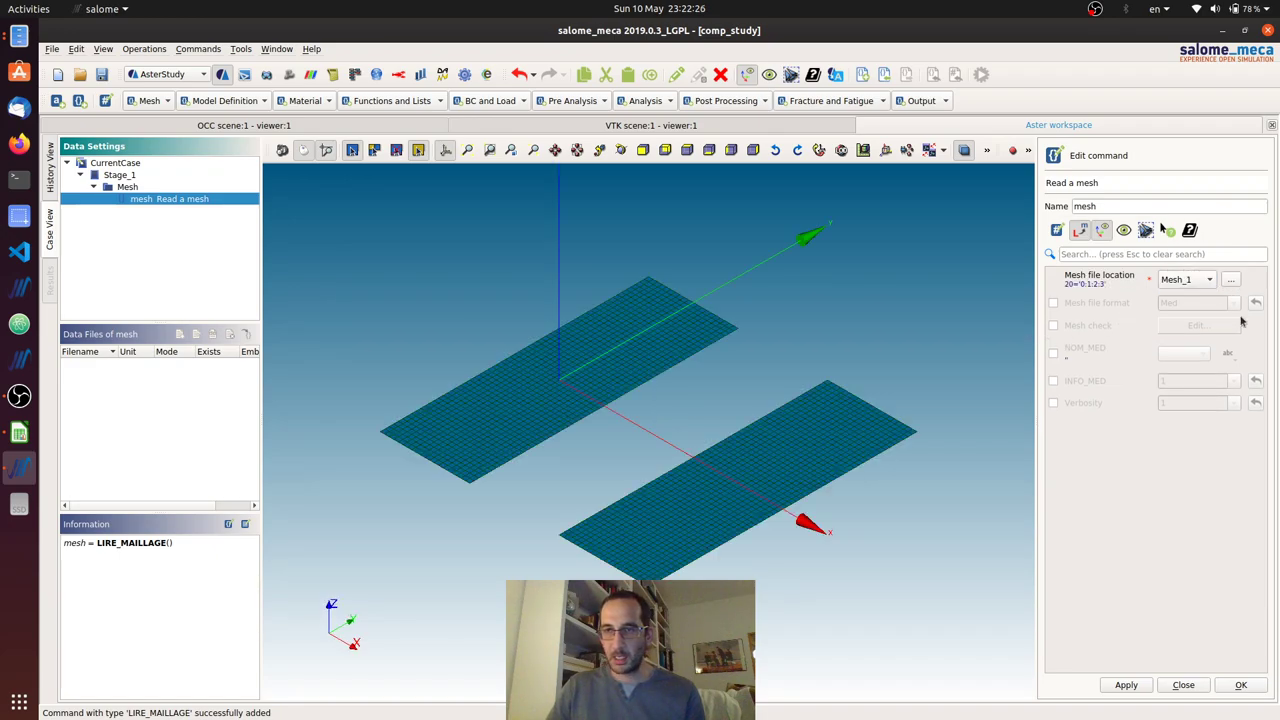
{"action": "left_click", "coordinate": [1240, 686]}
{"action": "left_click_drag", "start_coordinate": [760, 440], "coordinate": [680, 543]}
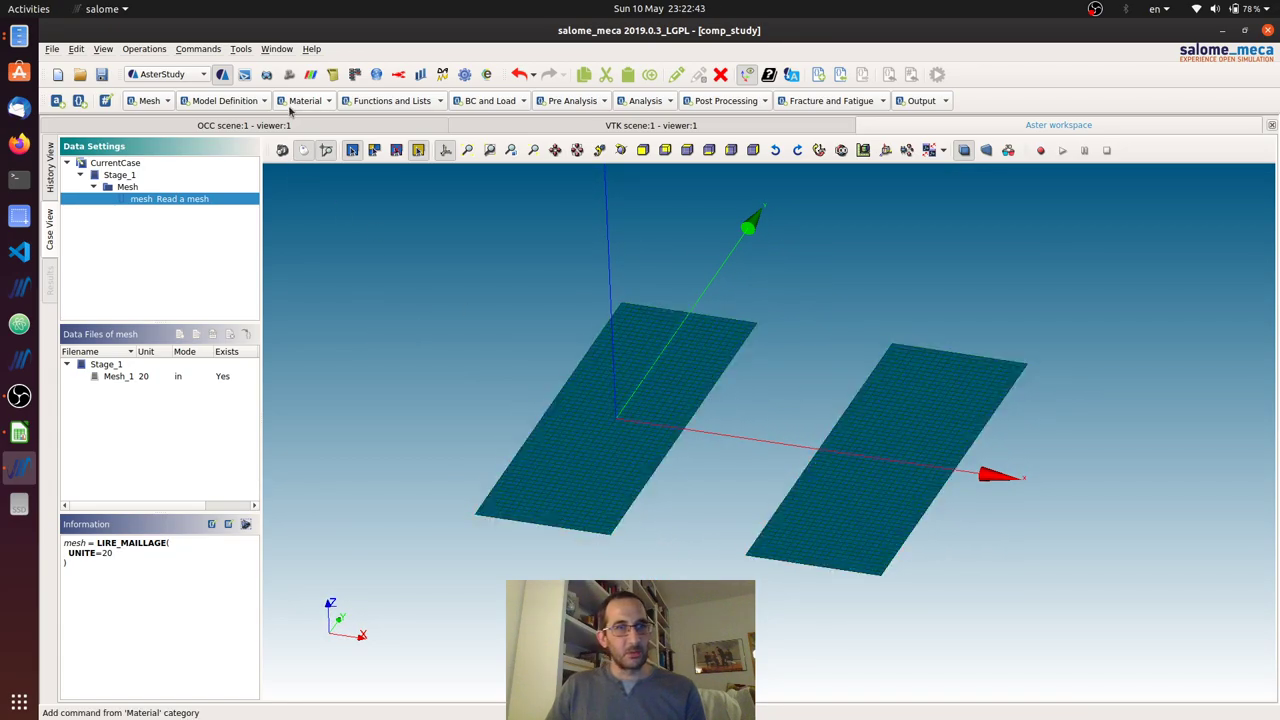
Step: Add an Assign finite element (AFFE_MODELE) command with a finite element entry applied Everywhere
{"action": "left_click", "coordinate": [240, 101]}
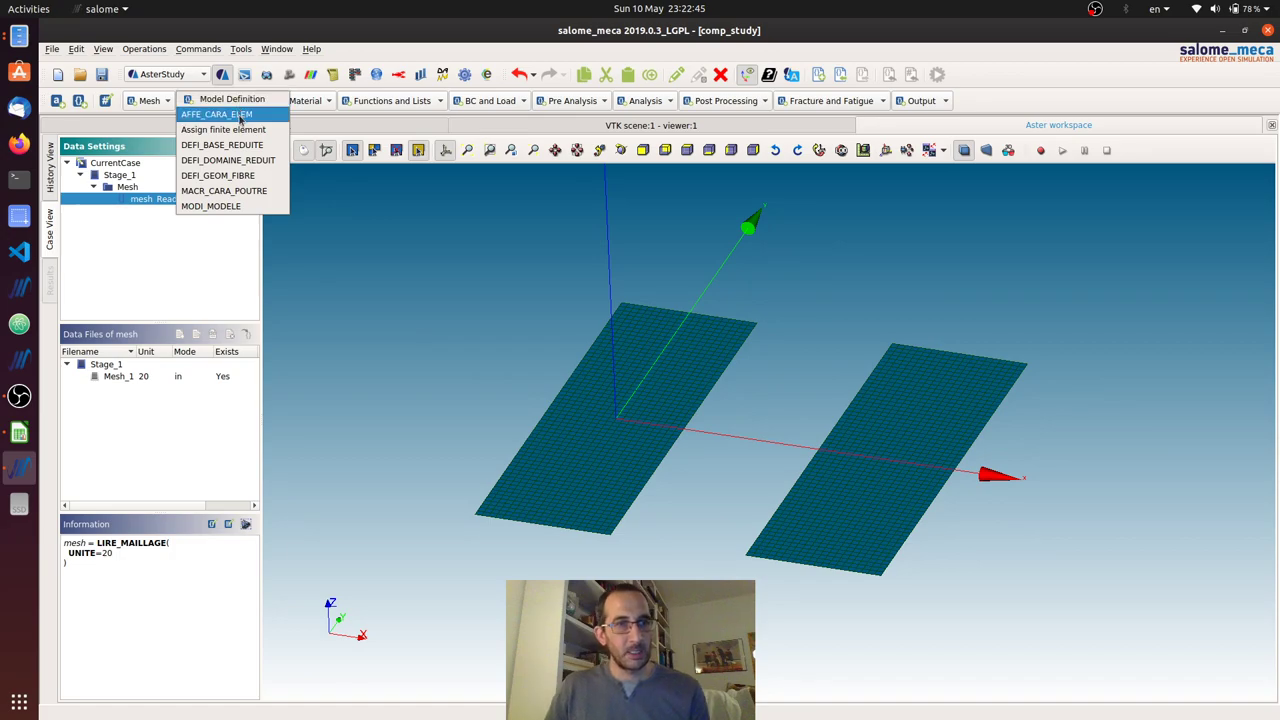
{"action": "left_click", "coordinate": [145, 101]}
{"action": "left_click", "coordinate": [141, 103]}
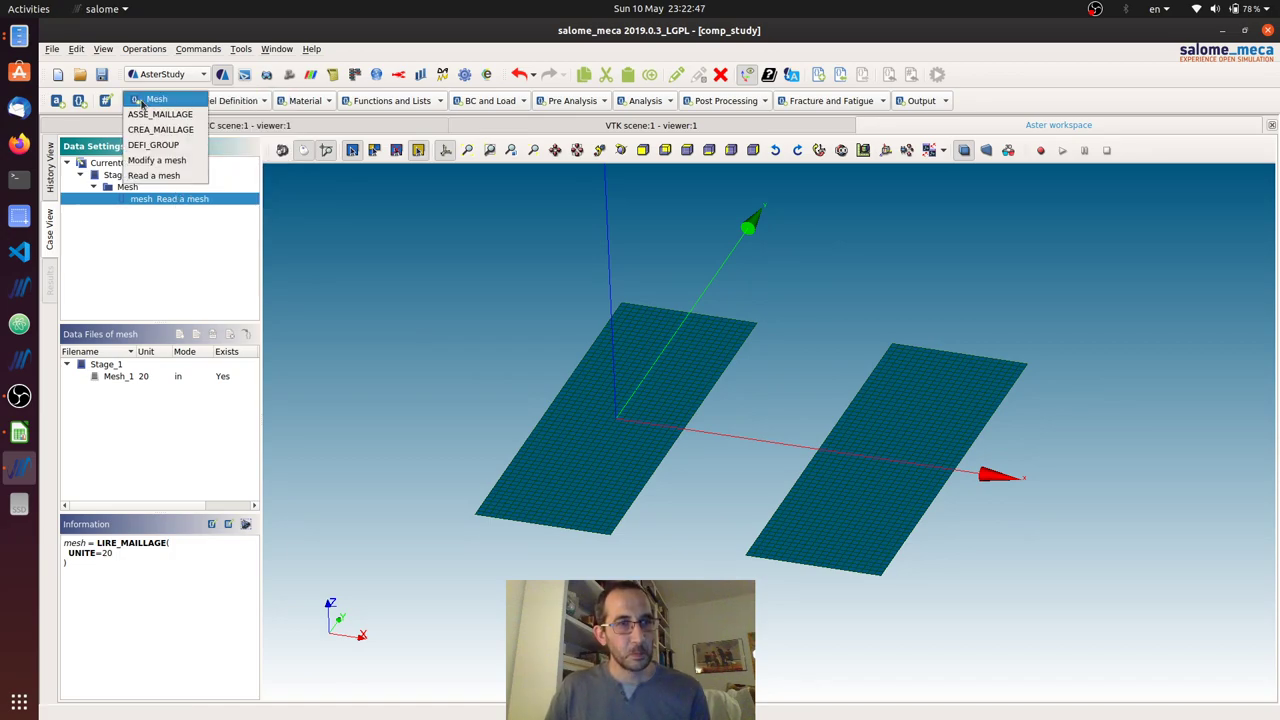
{"action": "left_click", "coordinate": [230, 101]}
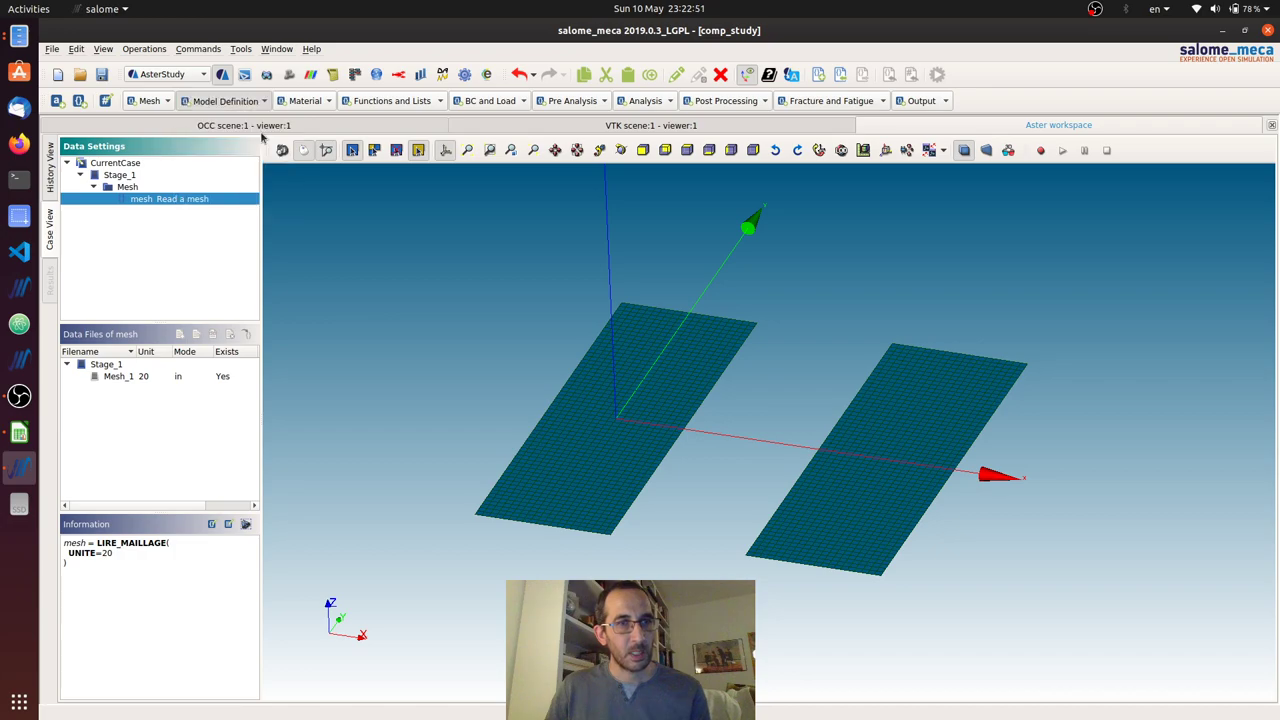
{"action": "left_click", "coordinate": [240, 130]}
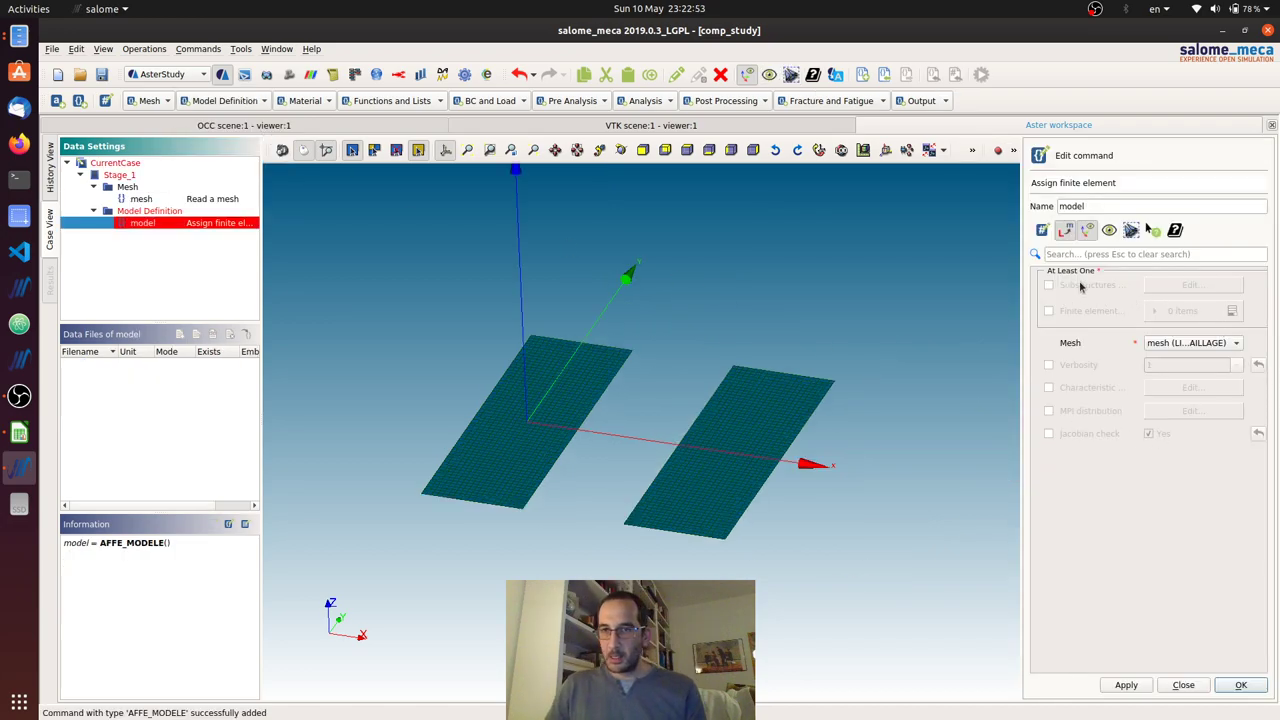
{"action": "left_click", "coordinate": [1049, 311]}
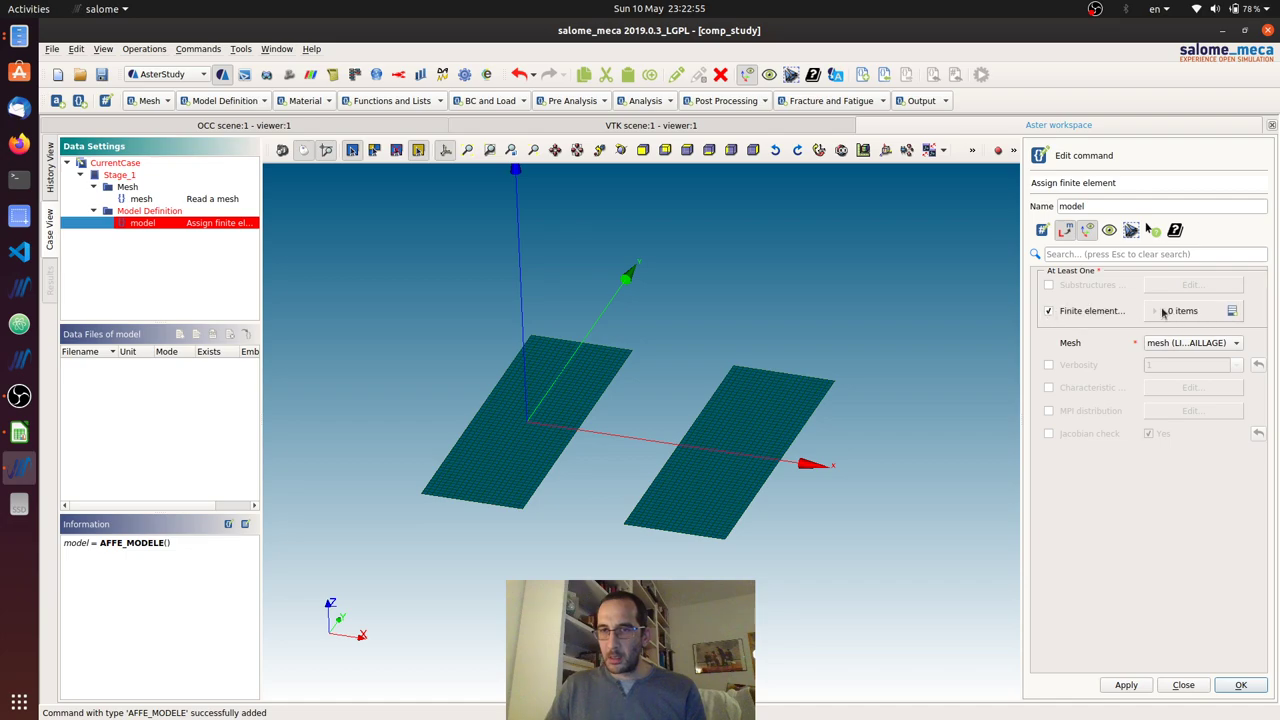
{"action": "left_click", "coordinate": [1232, 311]}
{"action": "left_click", "coordinate": [1160, 336]}
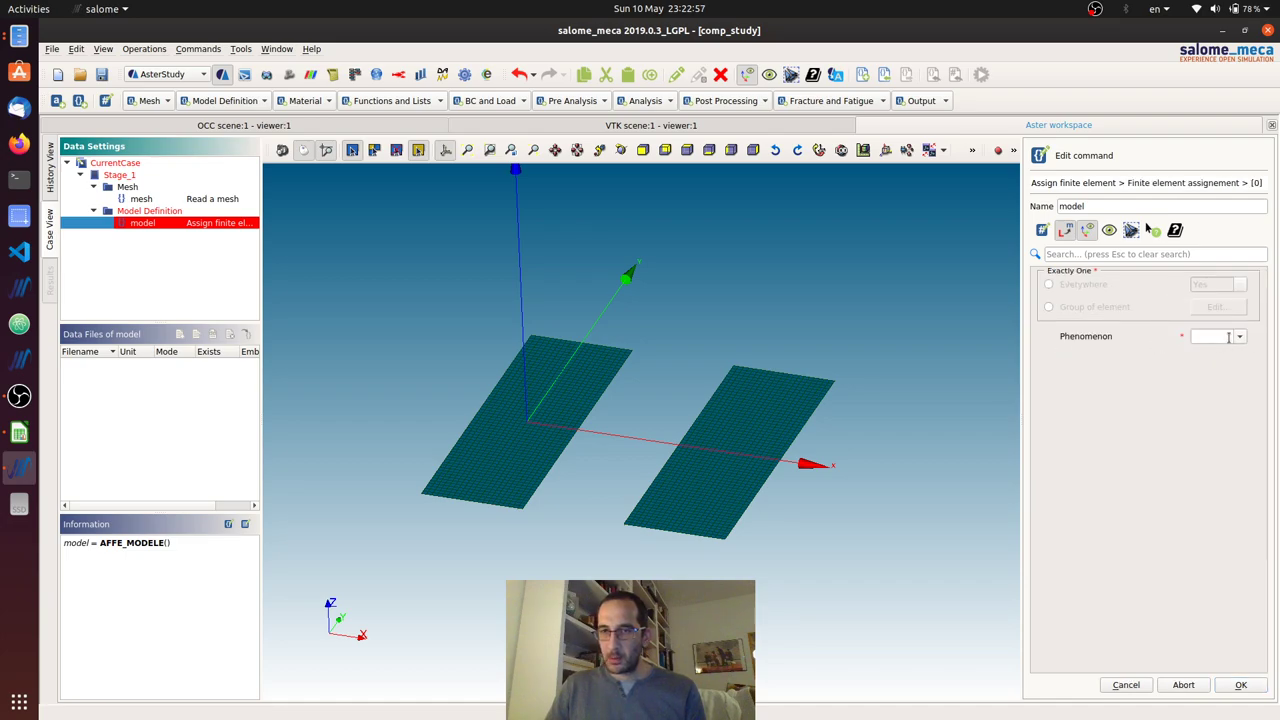
{"action": "left_click", "coordinate": [1049, 286]}
Step: Set the entry to phenomenon Mechanic with DST modelisation and store the model command
{"action": "left_click", "coordinate": [1238, 338]}
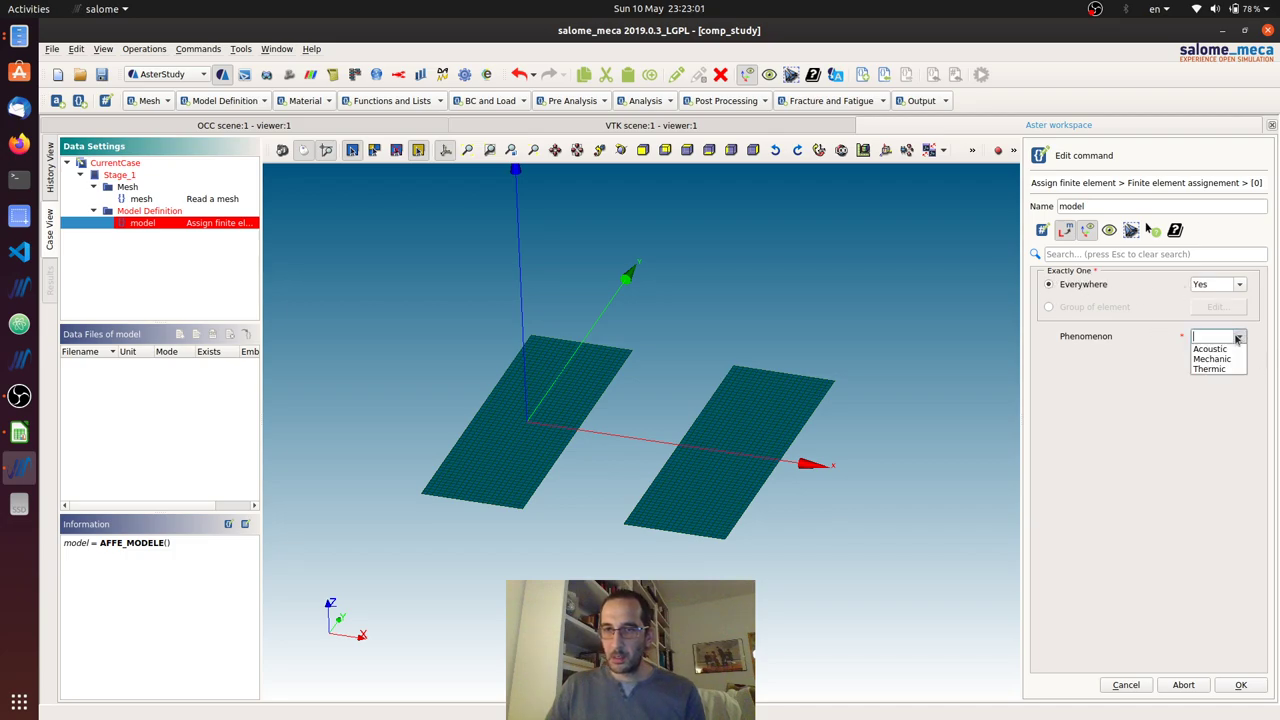
{"action": "left_click", "coordinate": [1218, 359]}
{"action": "left_click", "coordinate": [1236, 362]}
{"action": "left_click", "coordinate": [1172, 391]}
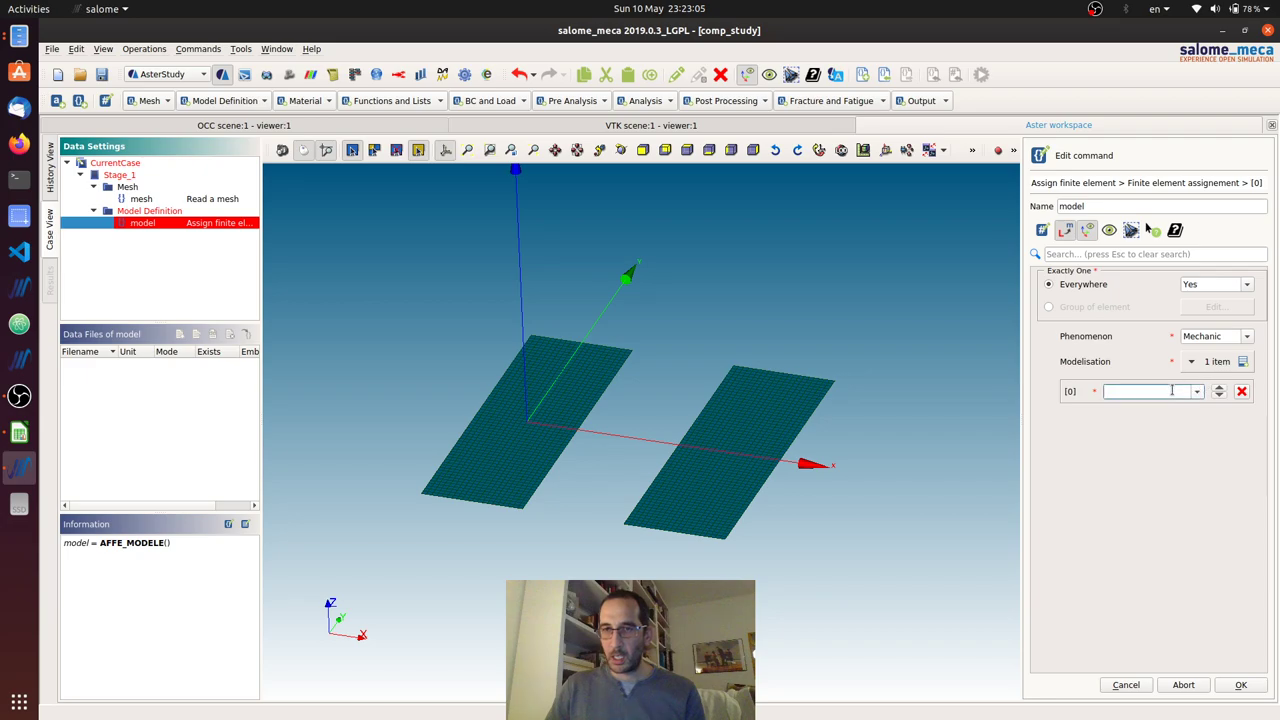
{"action": "type", "text": "DST"}
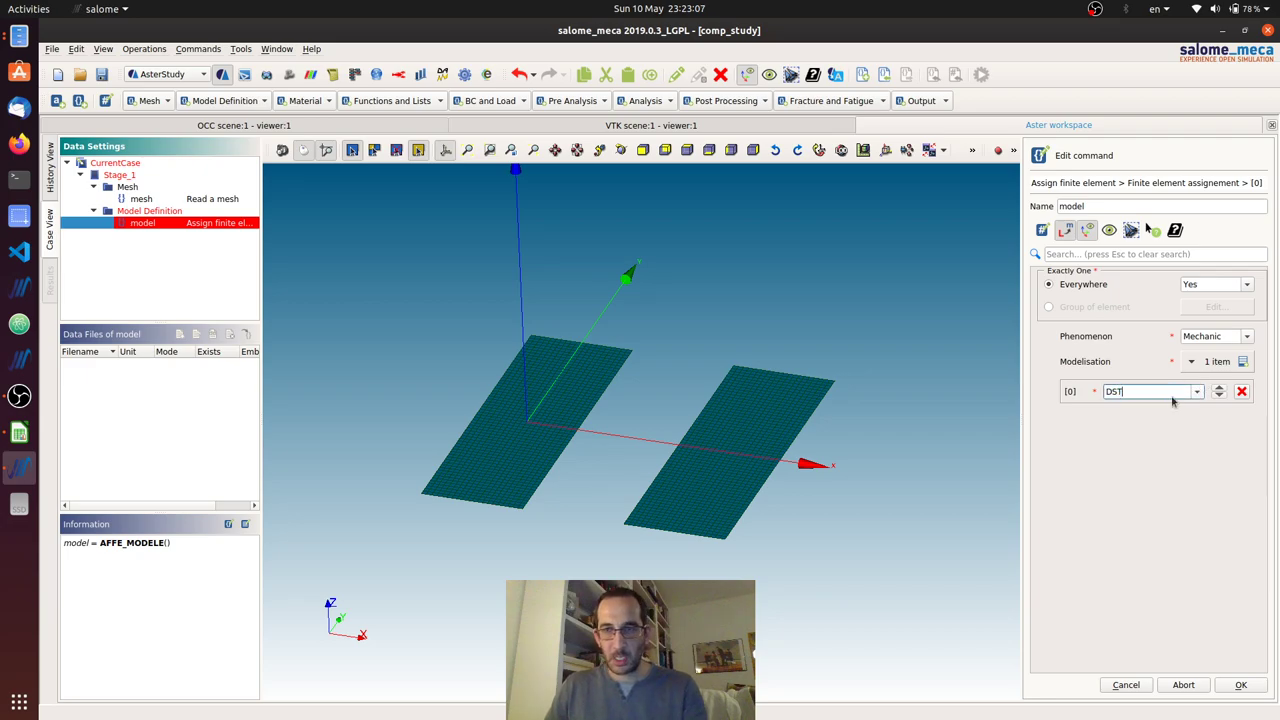
{"action": "left_click", "coordinate": [1197, 391]}
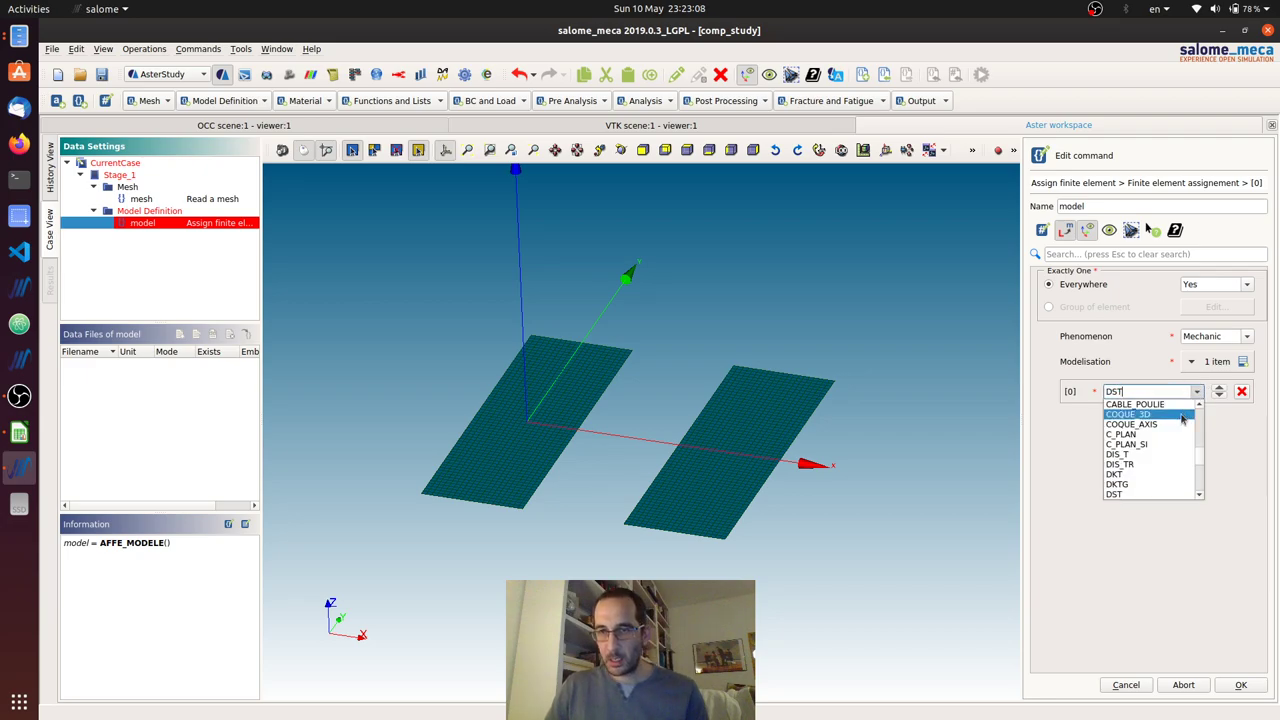
{"action": "left_click", "coordinate": [1130, 495]}
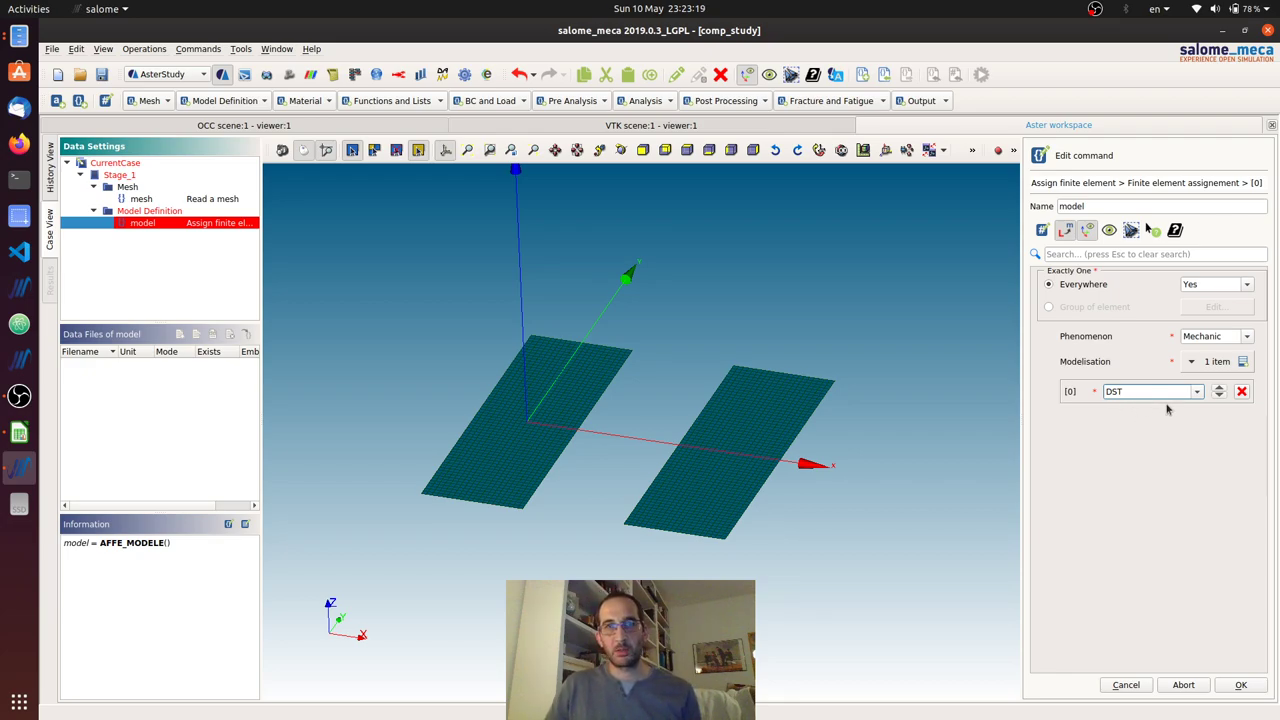
{"action": "left_click", "coordinate": [1240, 686]}
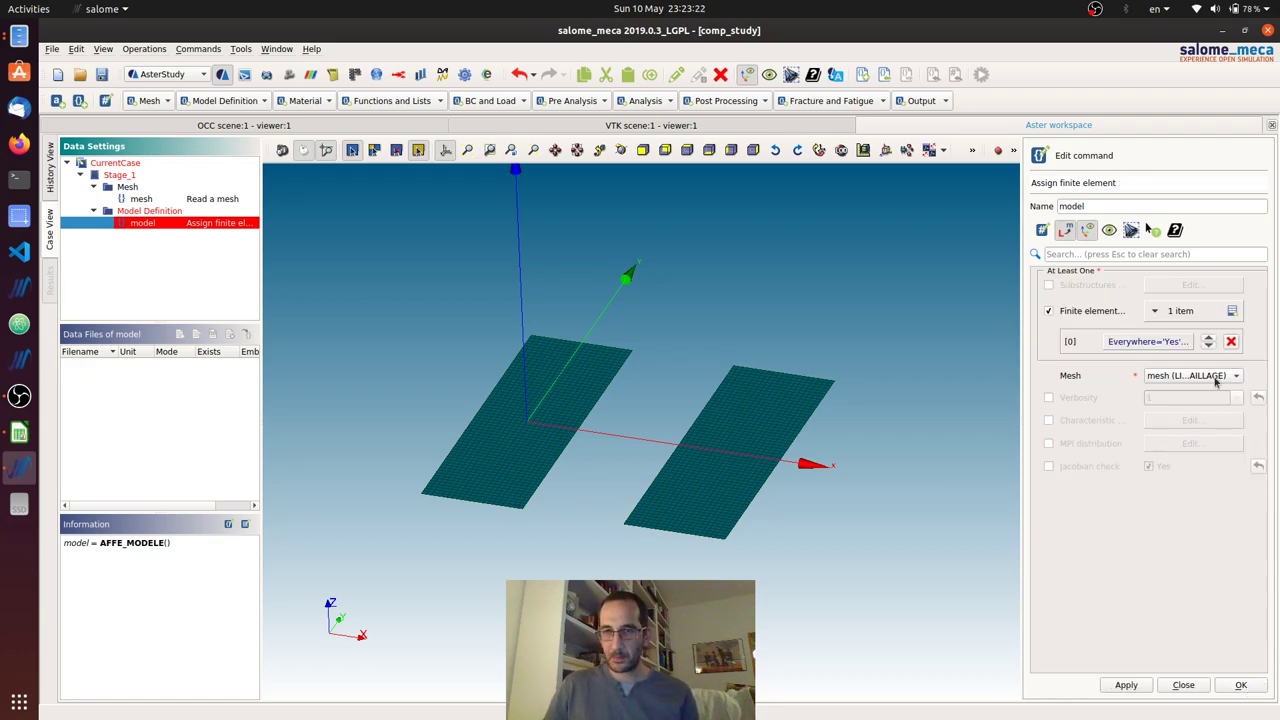
{"action": "left_click", "coordinate": [1234, 684]}
{"action": "left_click_drag", "start_coordinate": [1148, 594], "coordinate": [757, 597]}
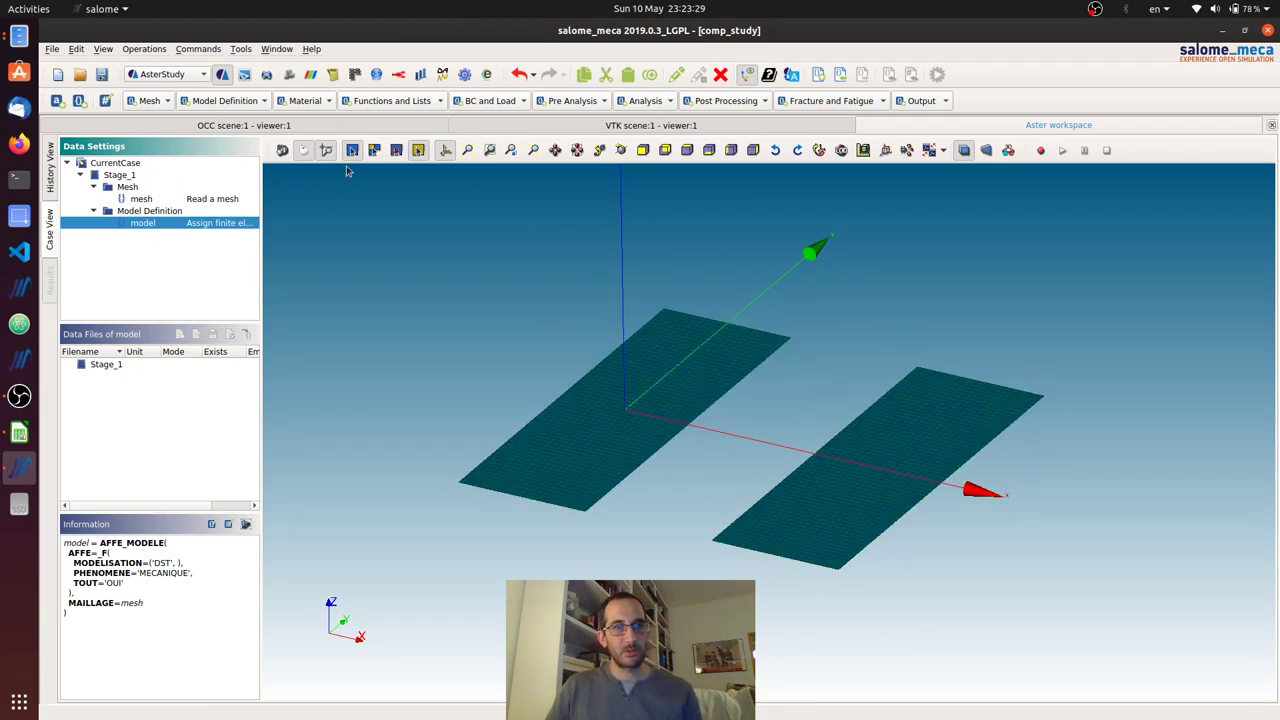
Step: Bring up the Calc material spreadsheet and resize the study window beside it
{"action": "left_click", "coordinate": [18, 433]}
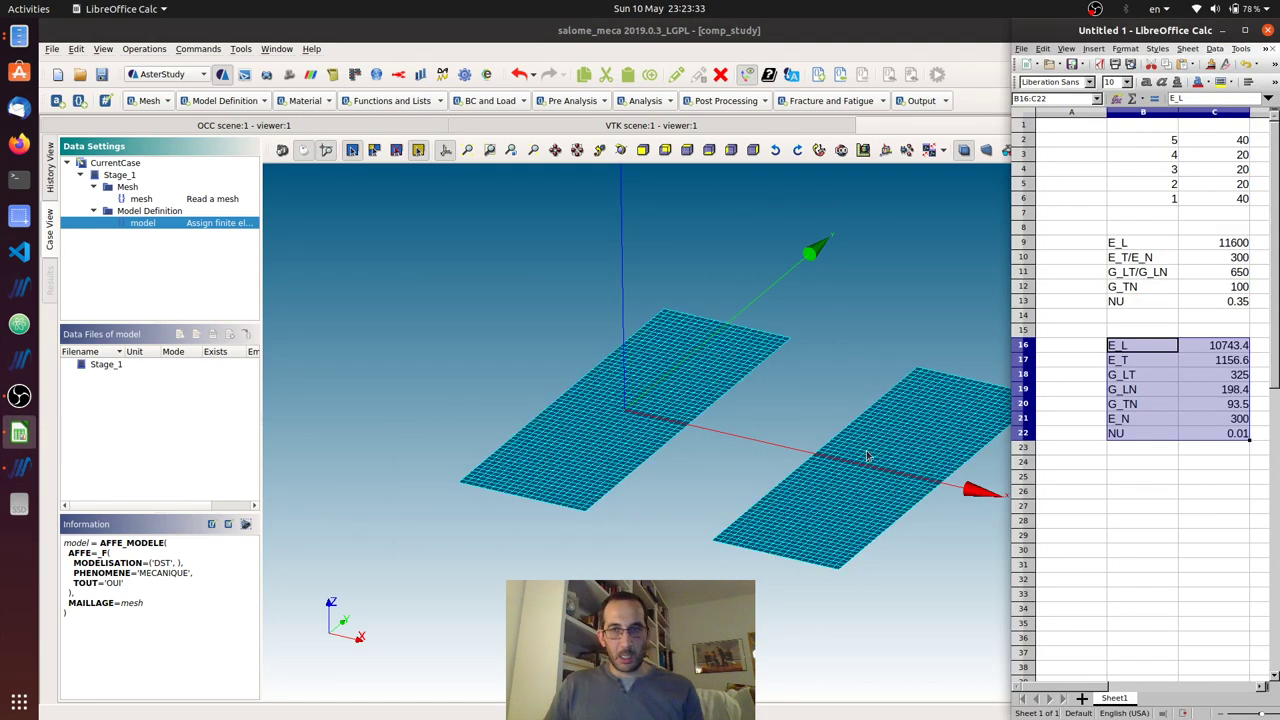
{"action": "left_click", "coordinate": [1174, 491]}
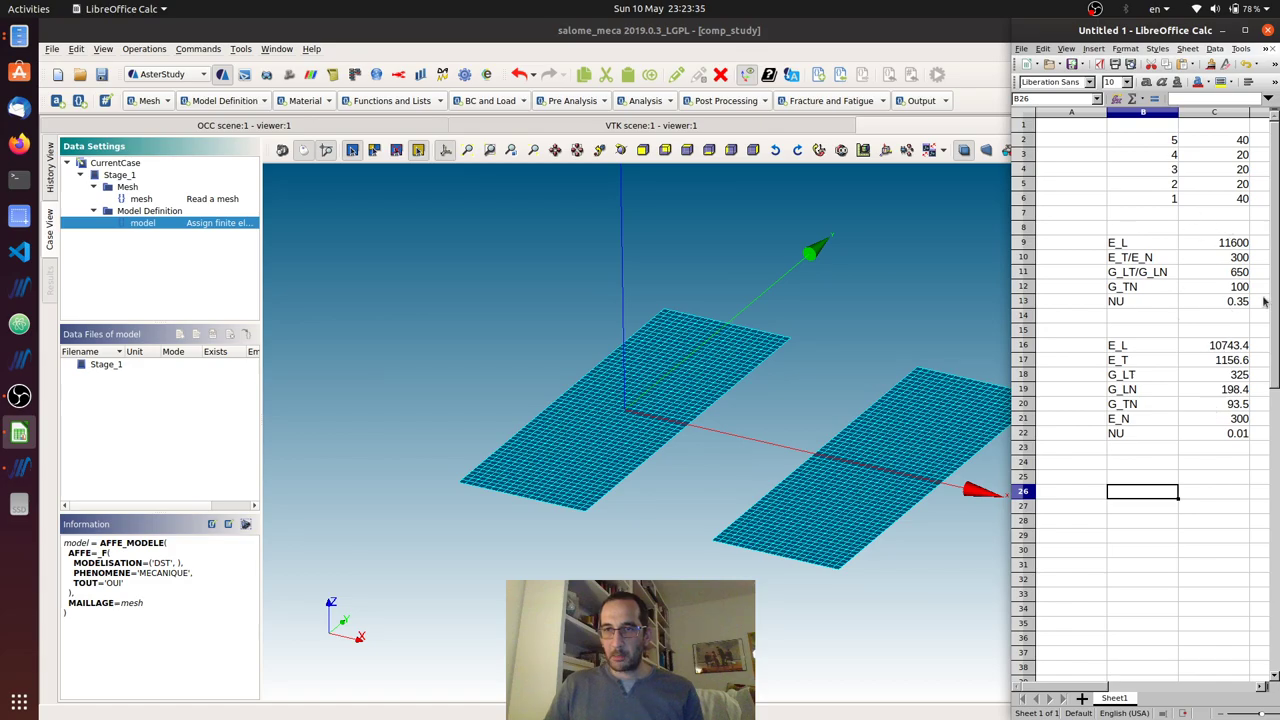
{"action": "left_click", "coordinate": [889, 36]}
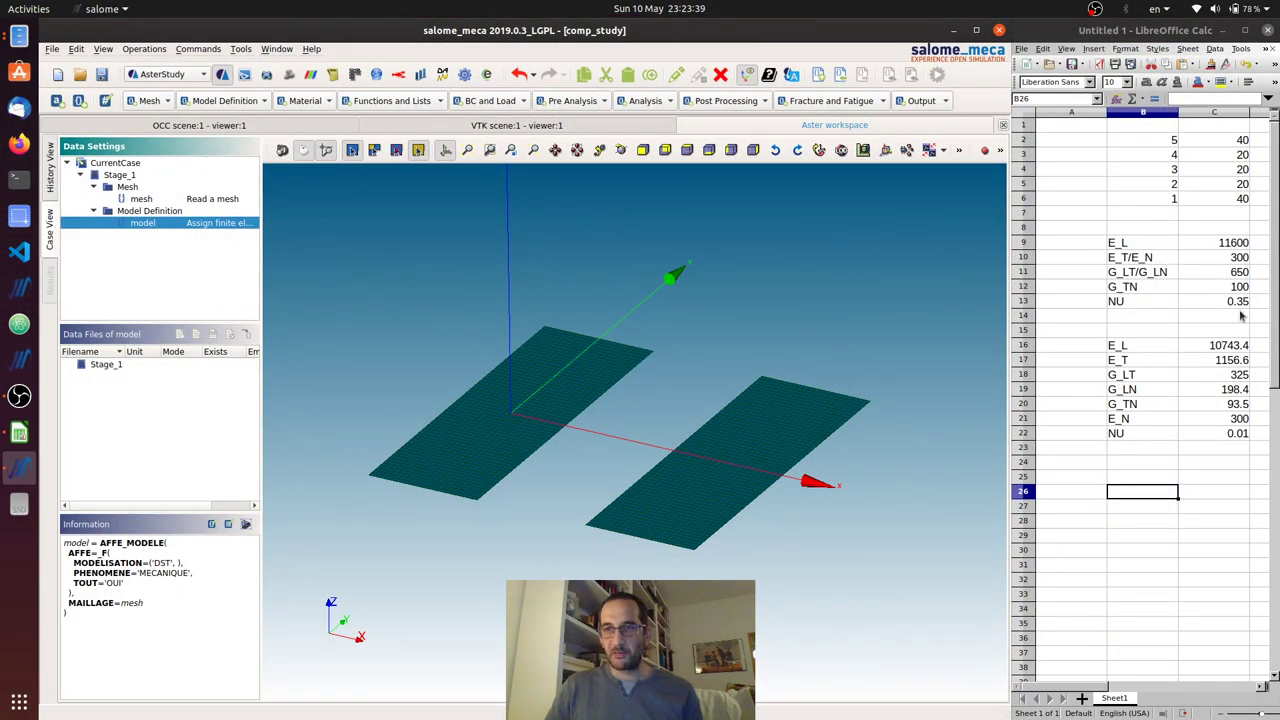
Step: Select the ply thicknesses (40/20/20/20/40) and 0/90 orientations in the ply table
{"action": "left_click_drag", "start_coordinate": [1170, 142], "coordinate": [1209, 198]}
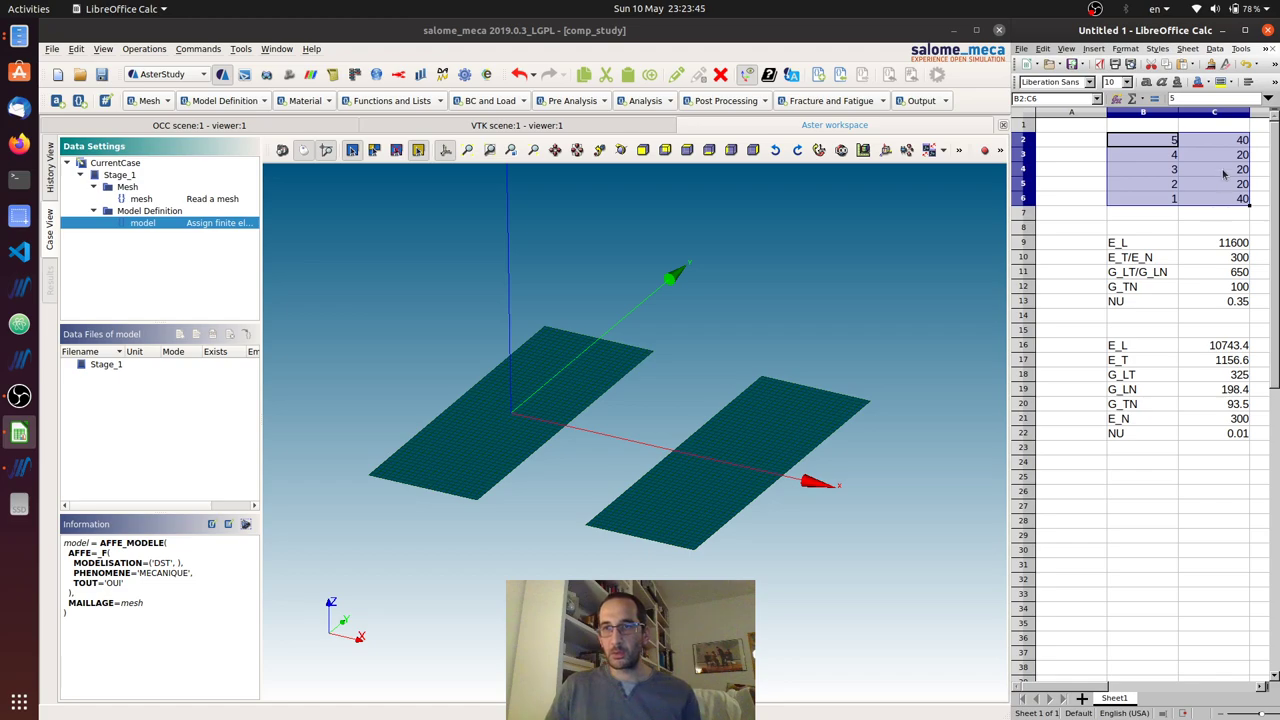
{"action": "left_click", "coordinate": [1230, 198]}
{"action": "left_click_drag", "start_coordinate": [1240, 141], "coordinate": [1240, 198]}
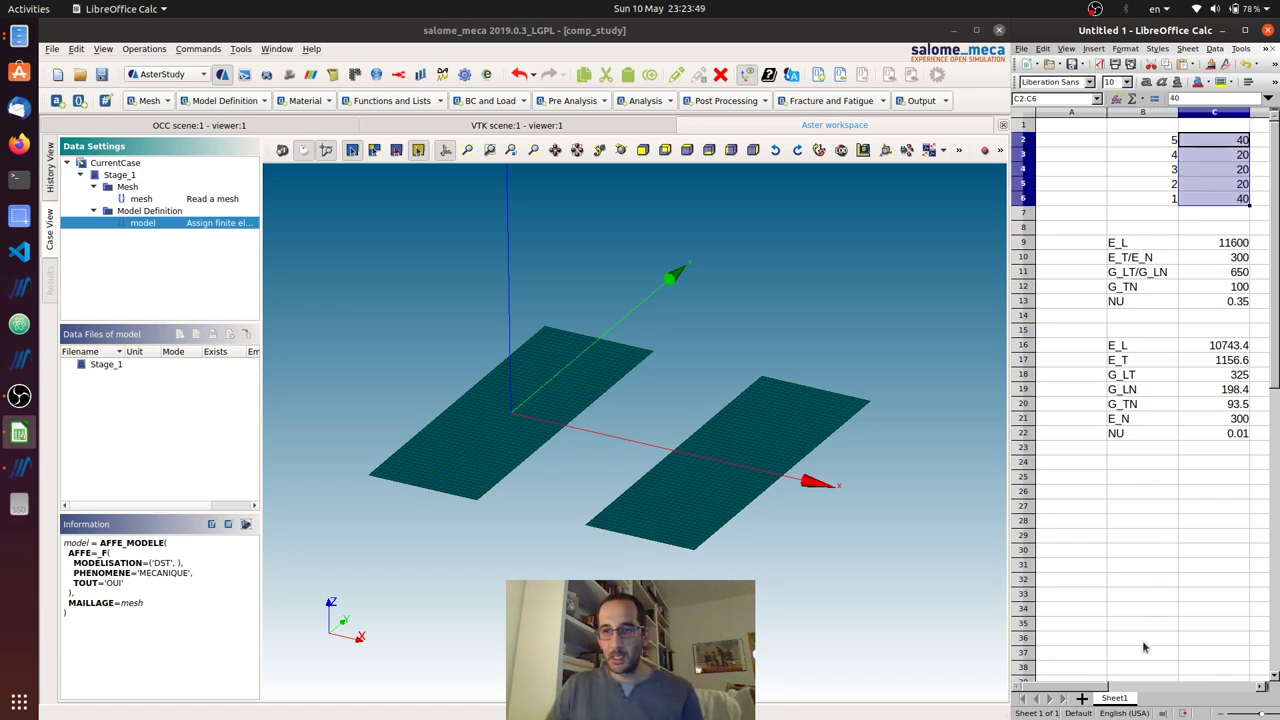
{"action": "left_click", "coordinate": [1262, 687]}
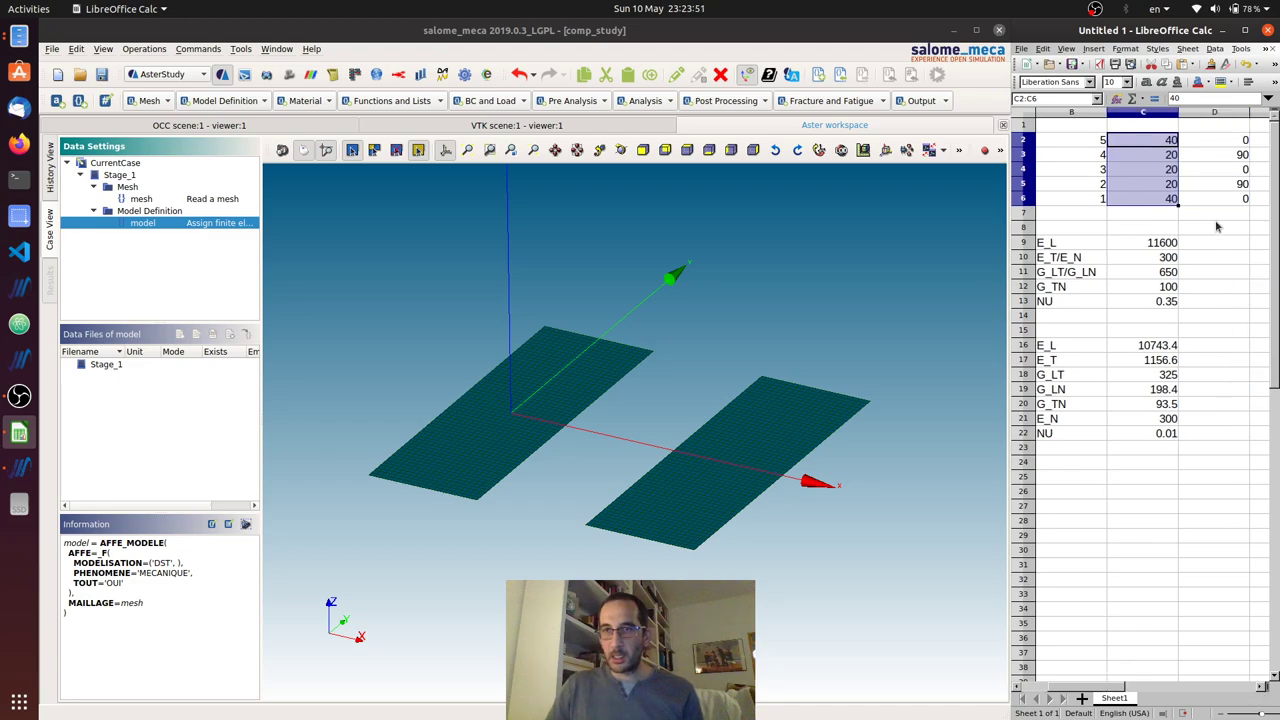
{"action": "left_click", "coordinate": [1240, 192]}
{"action": "mouse_move", "coordinate": [1237, 199]}
{"action": "left_mouse_down"}
{"action": "mouse_move", "coordinate": [1233, 147]}
{"action": "mouse_move", "coordinate": [1241, 200]}
{"action": "left_mouse_up"}
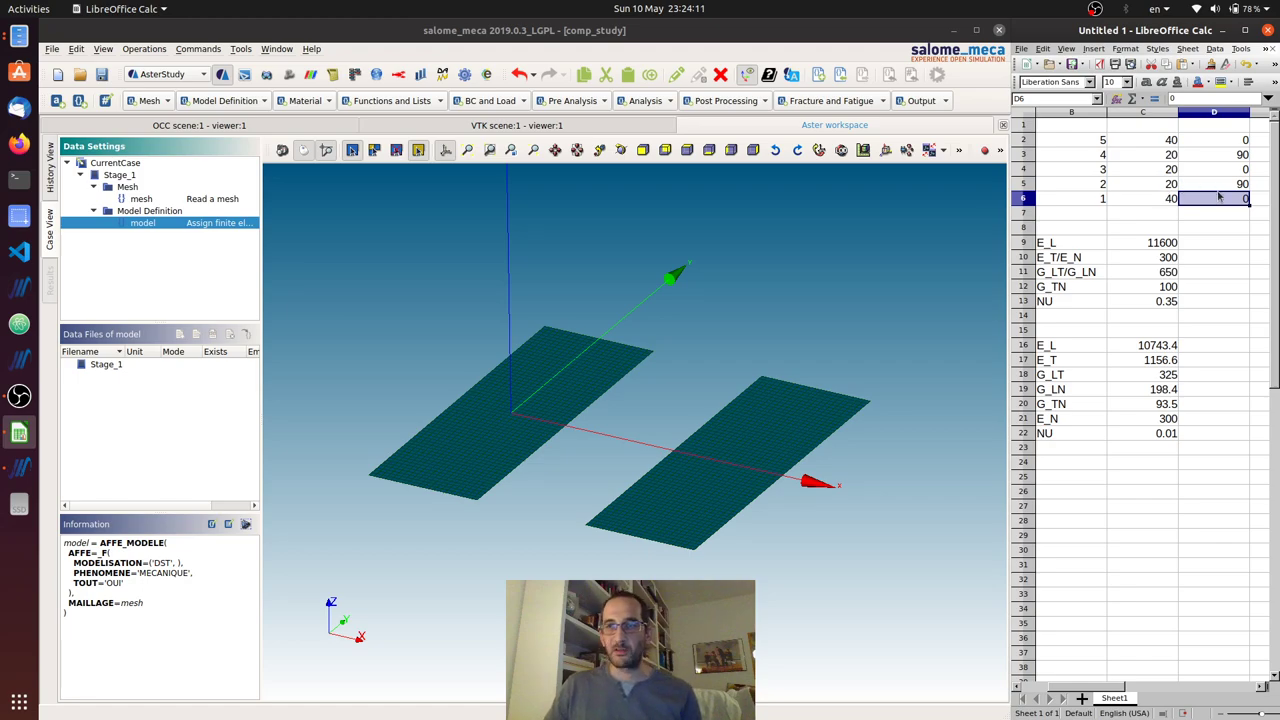
{"action": "left_click", "coordinate": [1230, 154]}
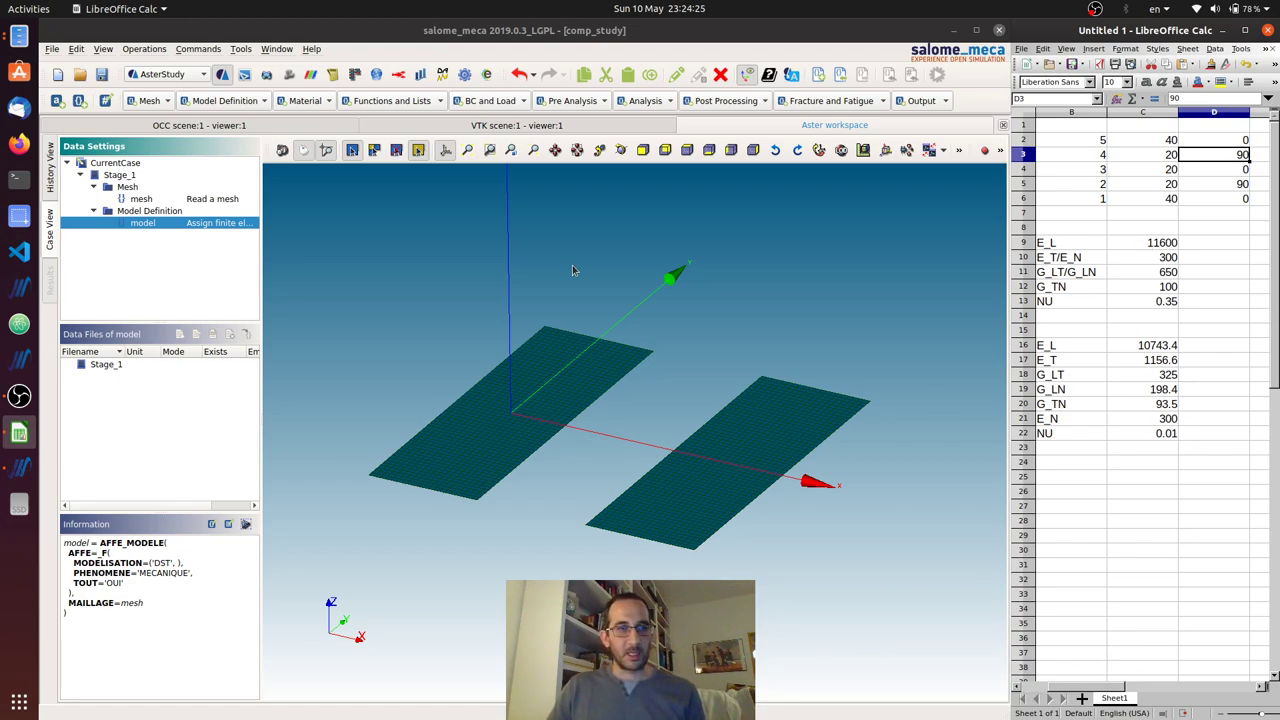
{"action": "left_click", "coordinate": [295, 309]}
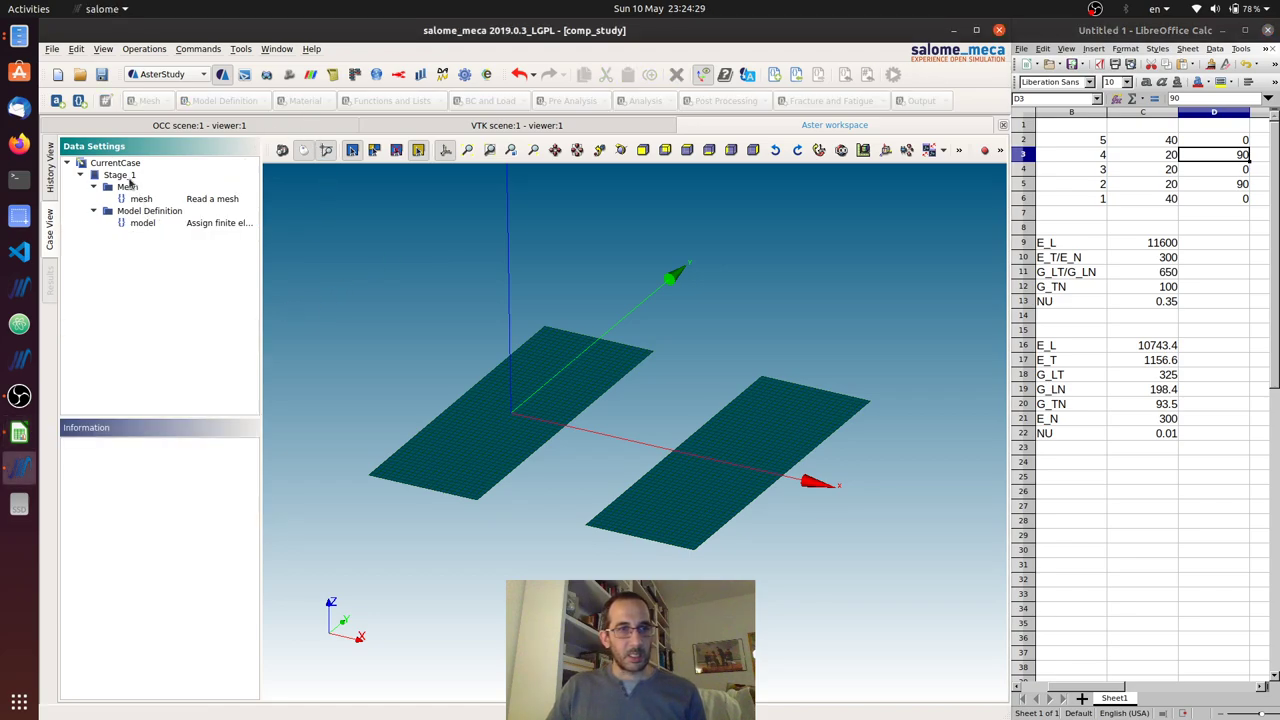
Step: Add a DEFI_MATERIAU material named wood and enable its ELAS_ORTH keyword
{"action": "left_click", "coordinate": [130, 213]}
{"action": "left_click", "coordinate": [305, 100]}
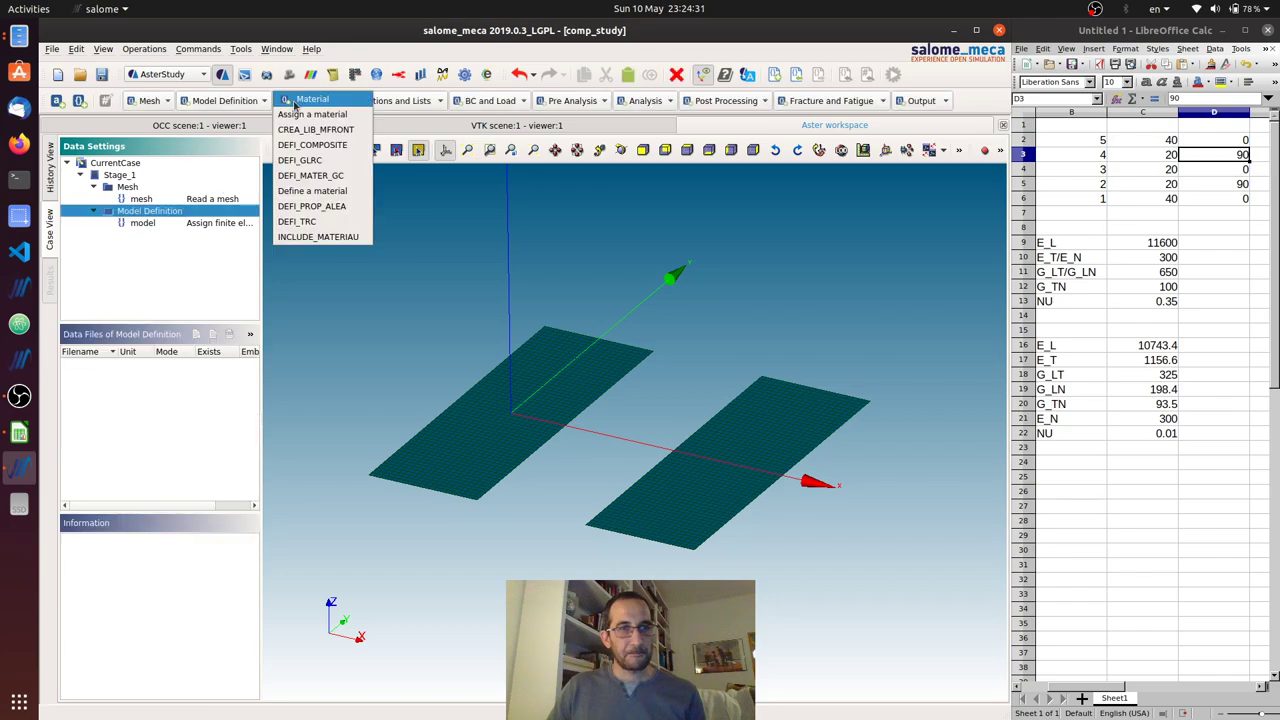
{"action": "left_click", "coordinate": [312, 191]}
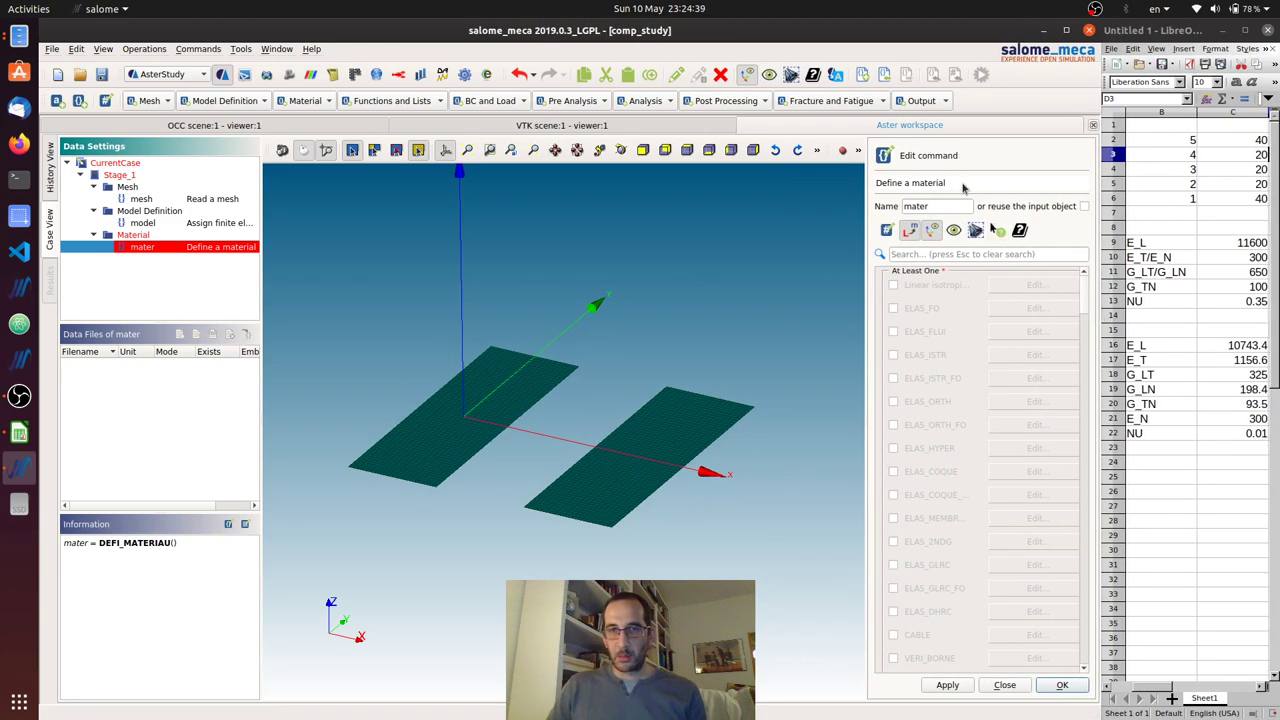
{"action": "left_click_drag", "start_coordinate": [941, 207], "coordinate": [887, 206]}
{"action": "type", "text": "wood"}
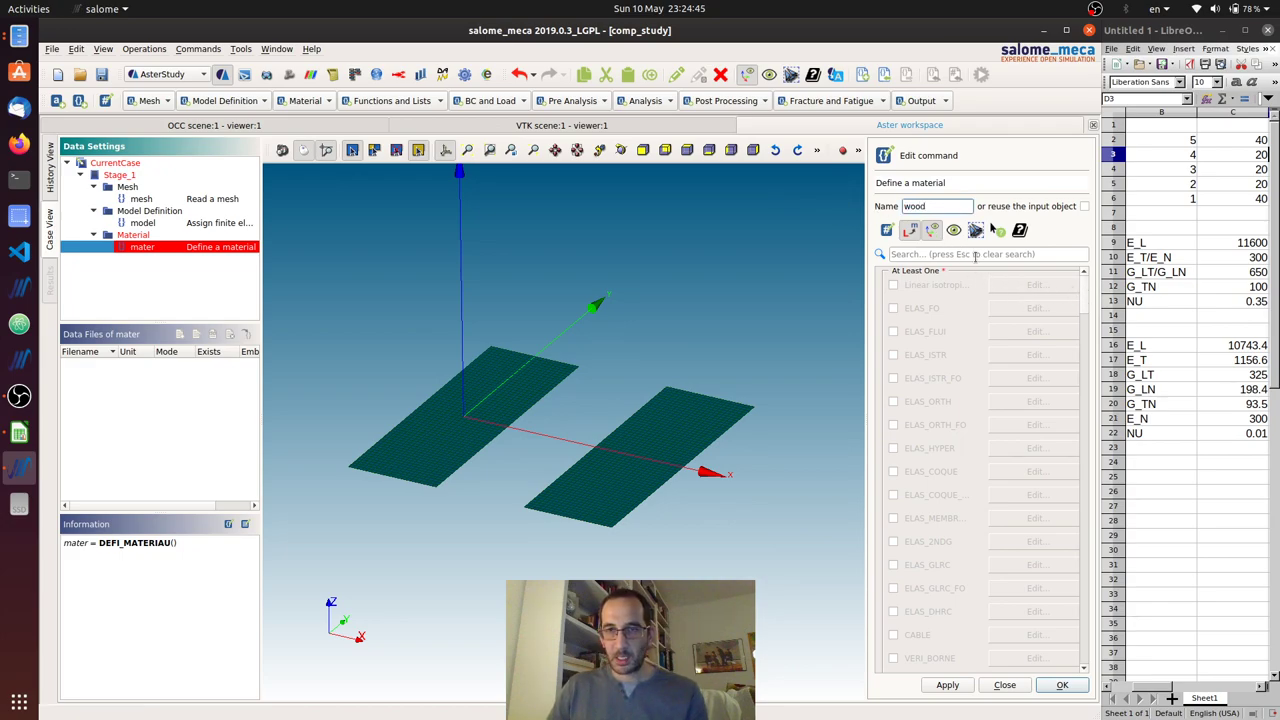
{"action": "left_click", "coordinate": [975, 255]}
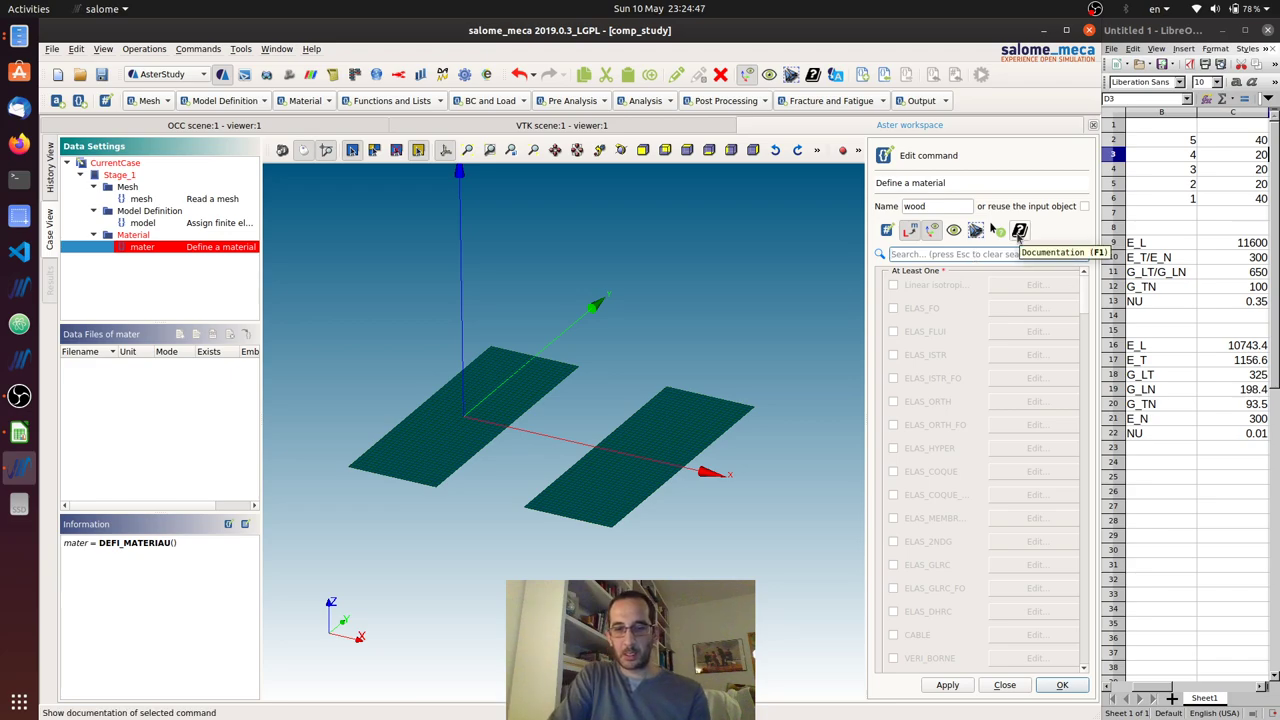
{"action": "type", "text": "ELA"}
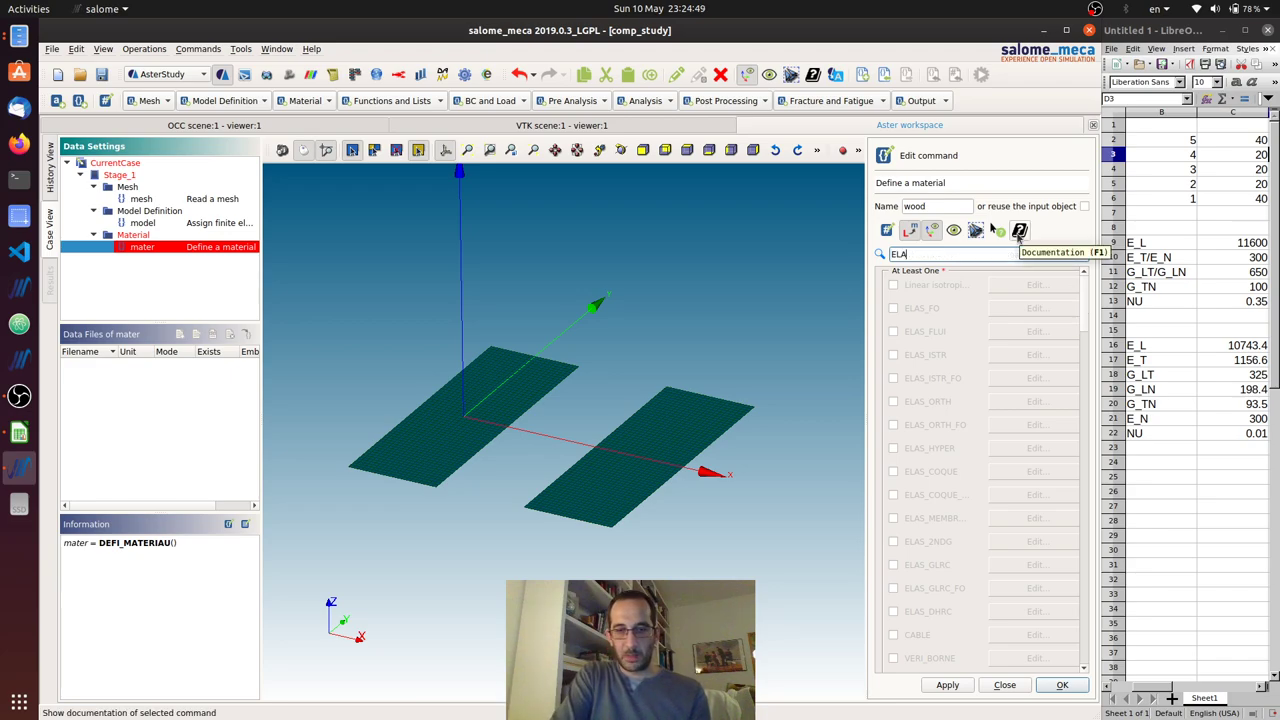
{"action": "type", "text": "S_ORTH"}
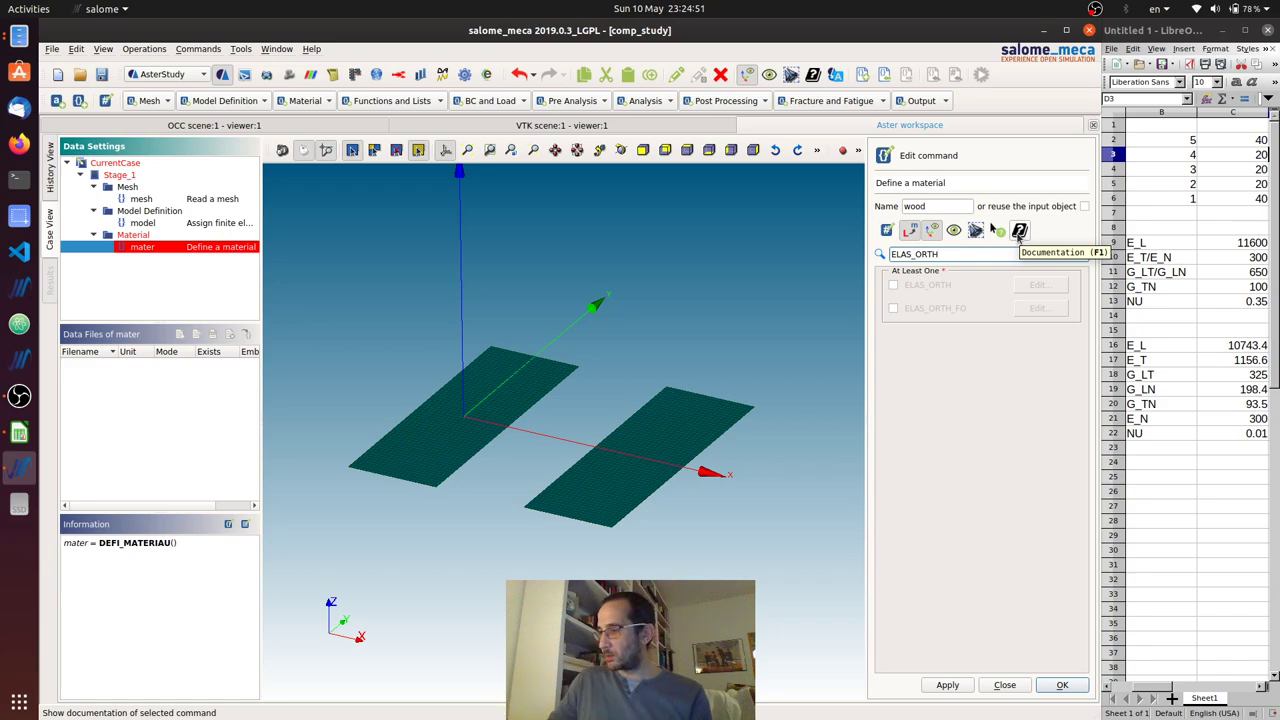
{"action": "left_click", "coordinate": [893, 287]}
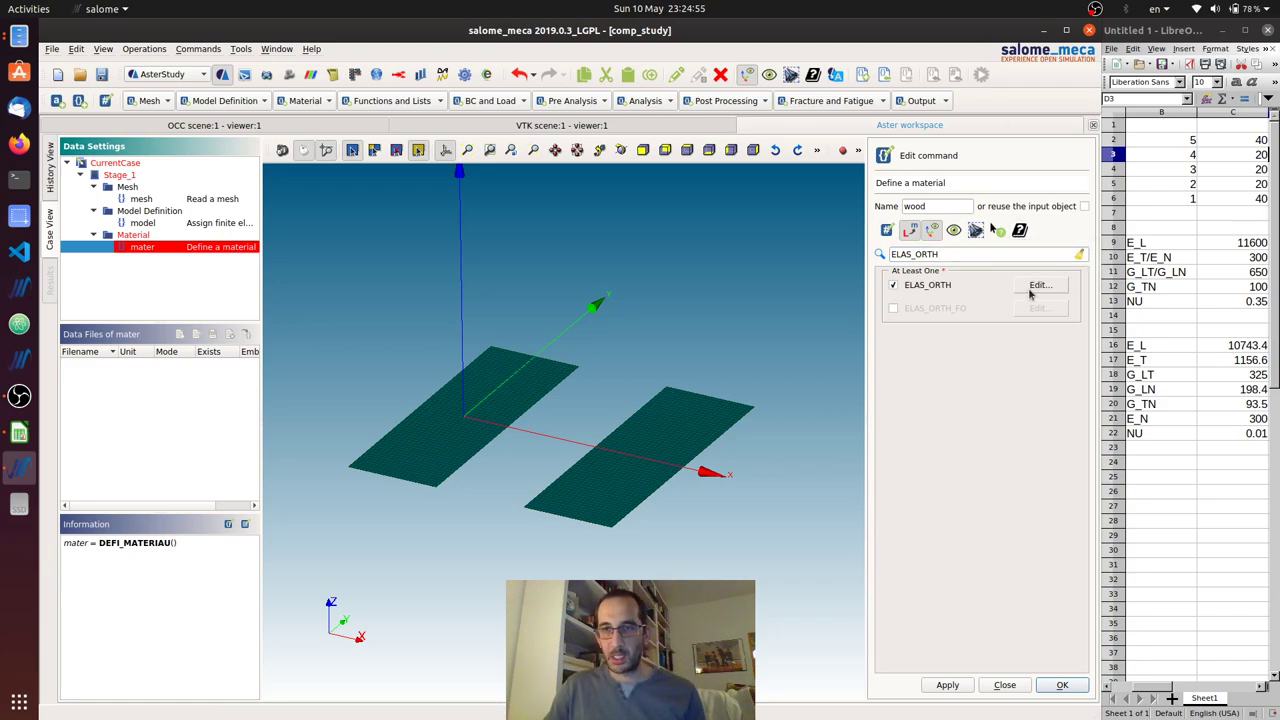
Step: Enter ELAS_ORTH values E_L 11600, E_T 300, NU_LT 0.35, G_LT 650 and enable E_N
{"action": "left_click", "coordinate": [1039, 286]}
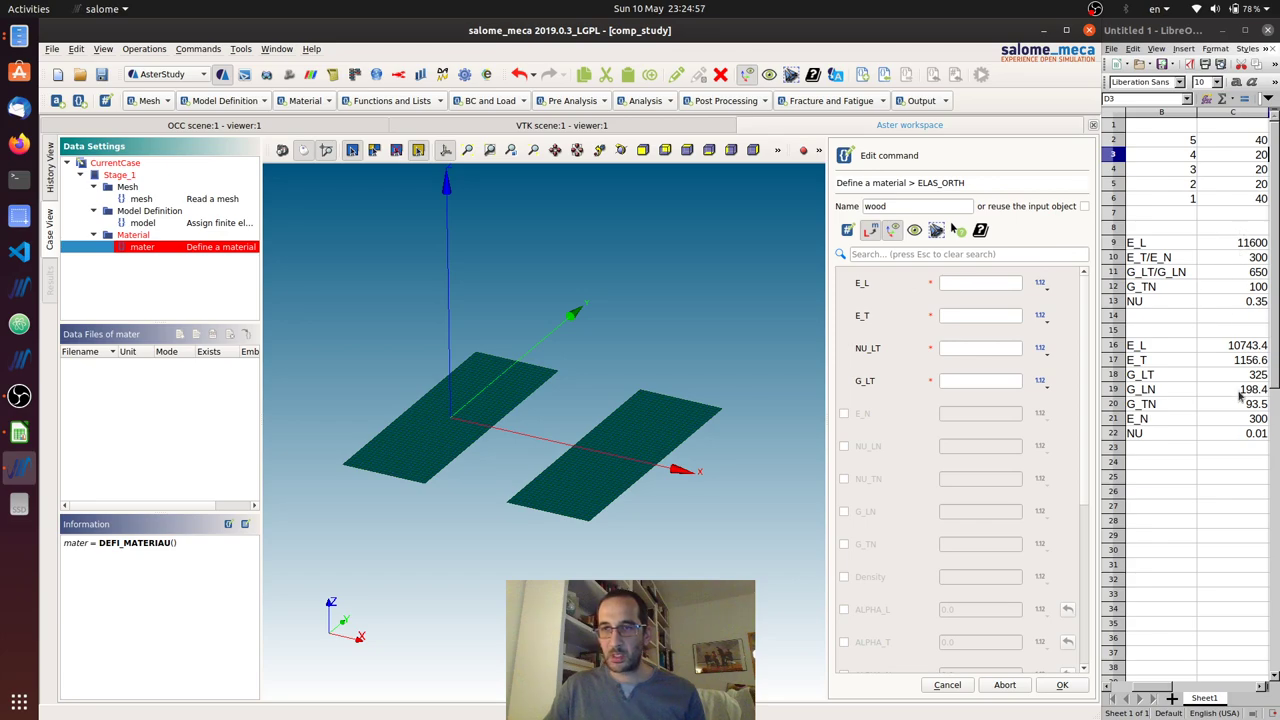
{"action": "left_click", "coordinate": [966, 284]}
{"action": "type", "text": "11600"}
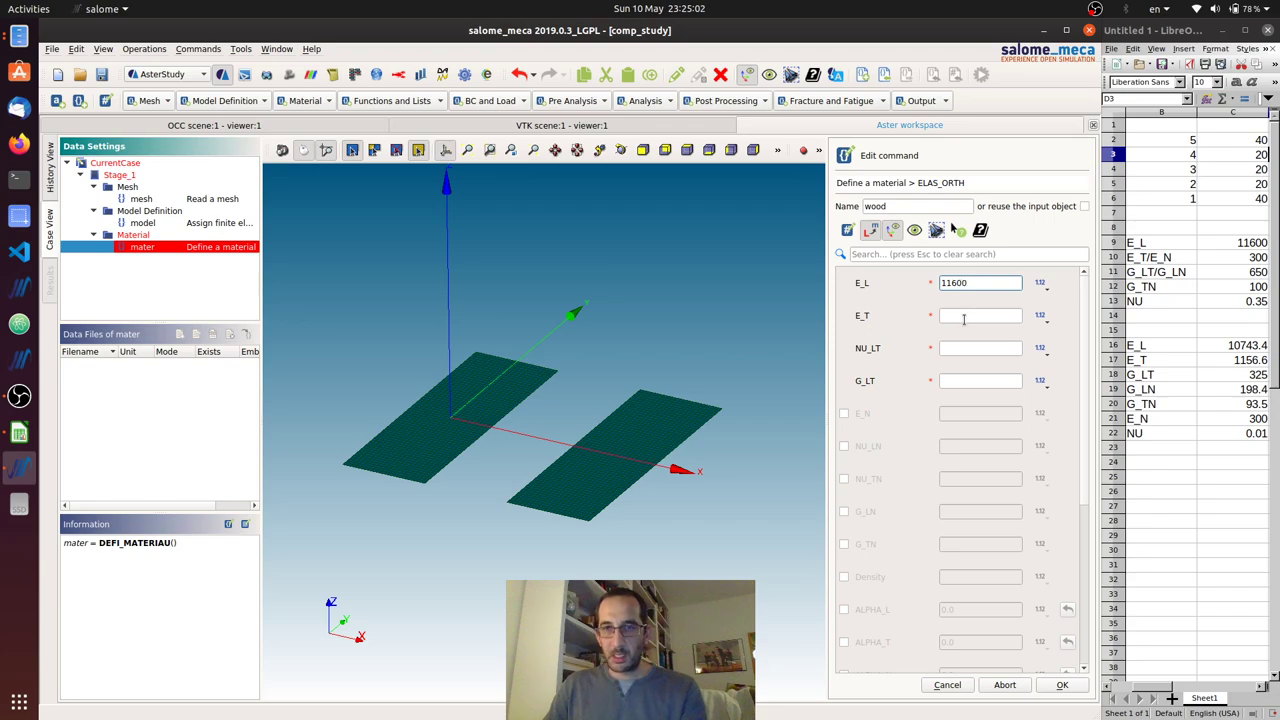
{"action": "left_click", "coordinate": [962, 316]}
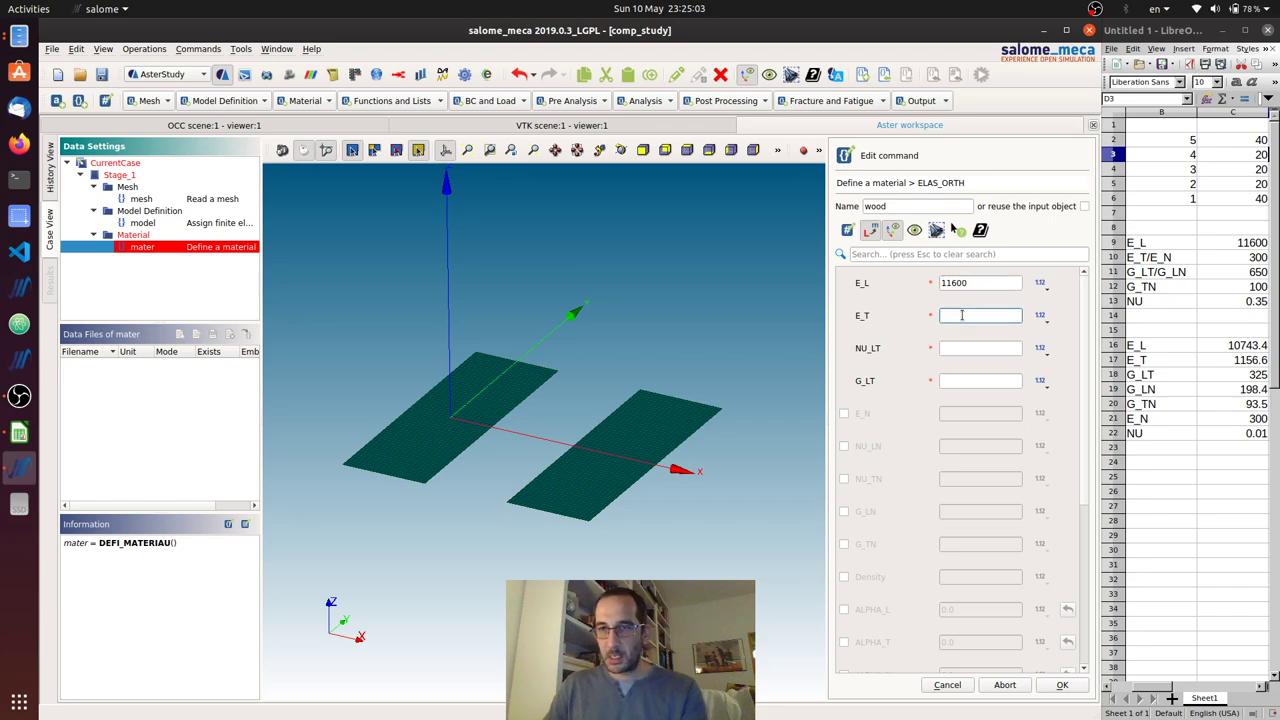
{"action": "type", "text": "300"}
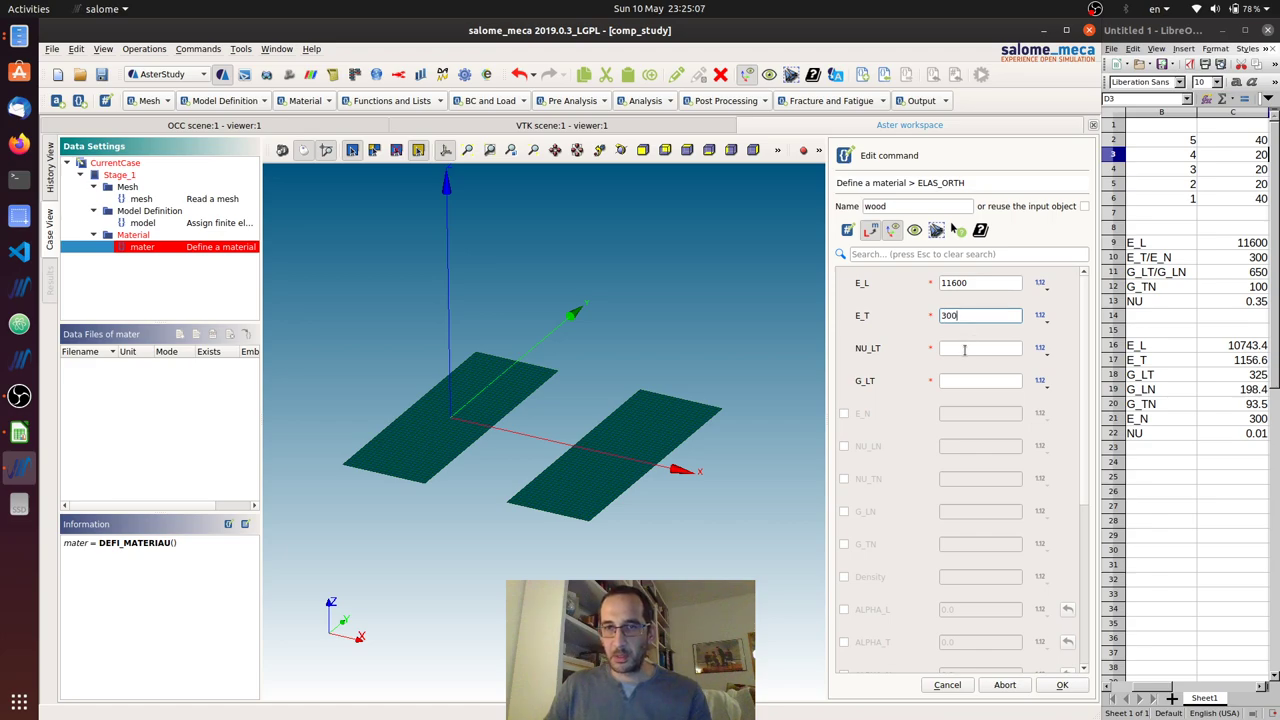
{"action": "left_click", "coordinate": [962, 349]}
{"action": "type", "text": "0.35"}
{"action": "left_click", "coordinate": [966, 380]}
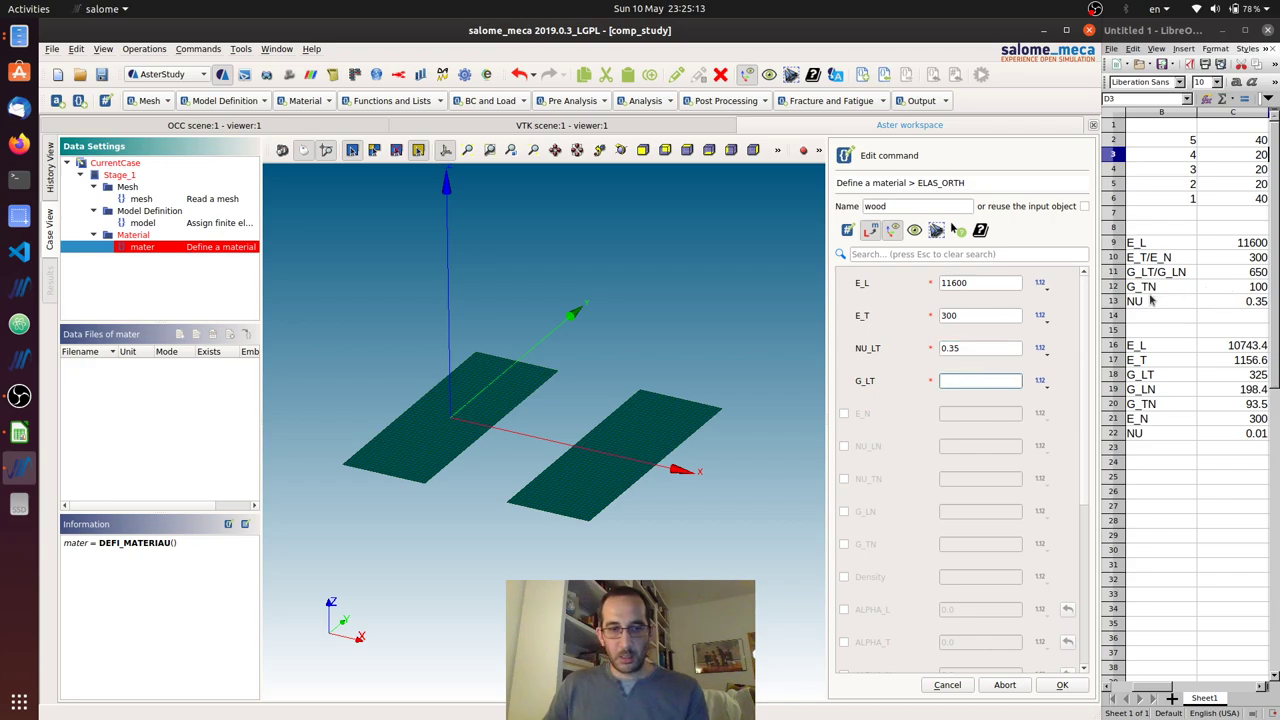
{"action": "type", "text": "650"}
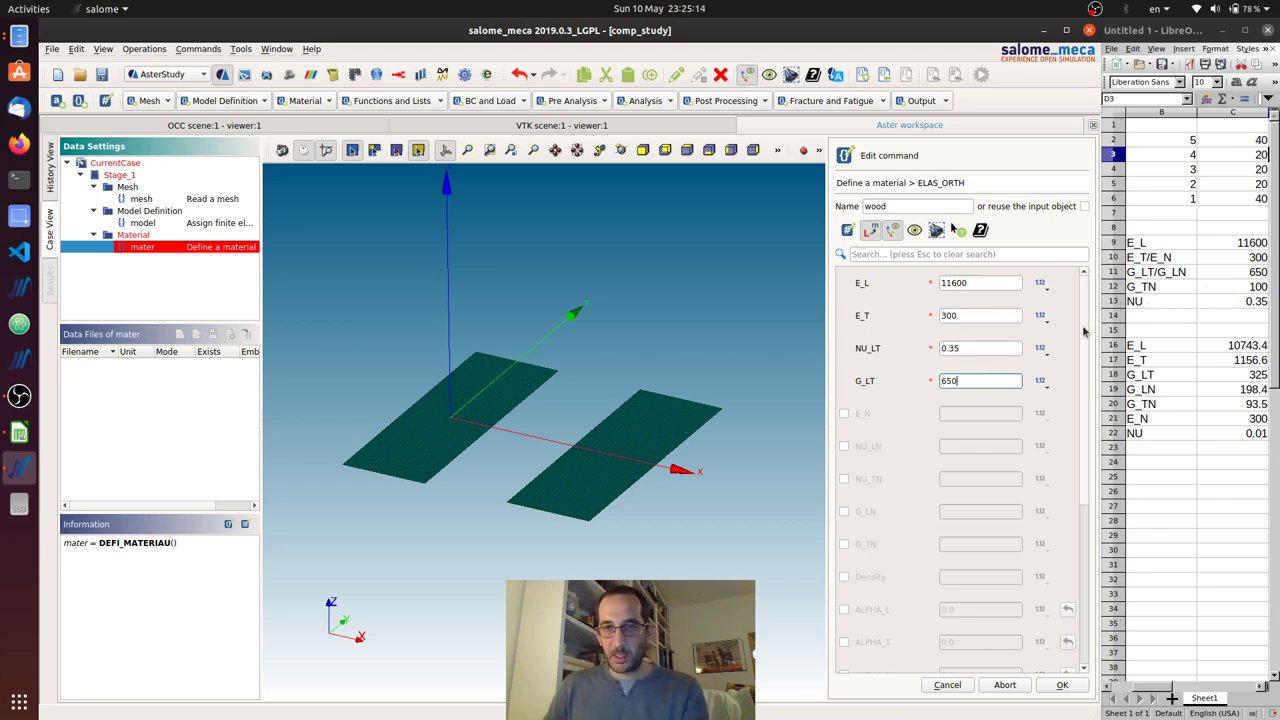
{"action": "left_click", "coordinate": [844, 413]}
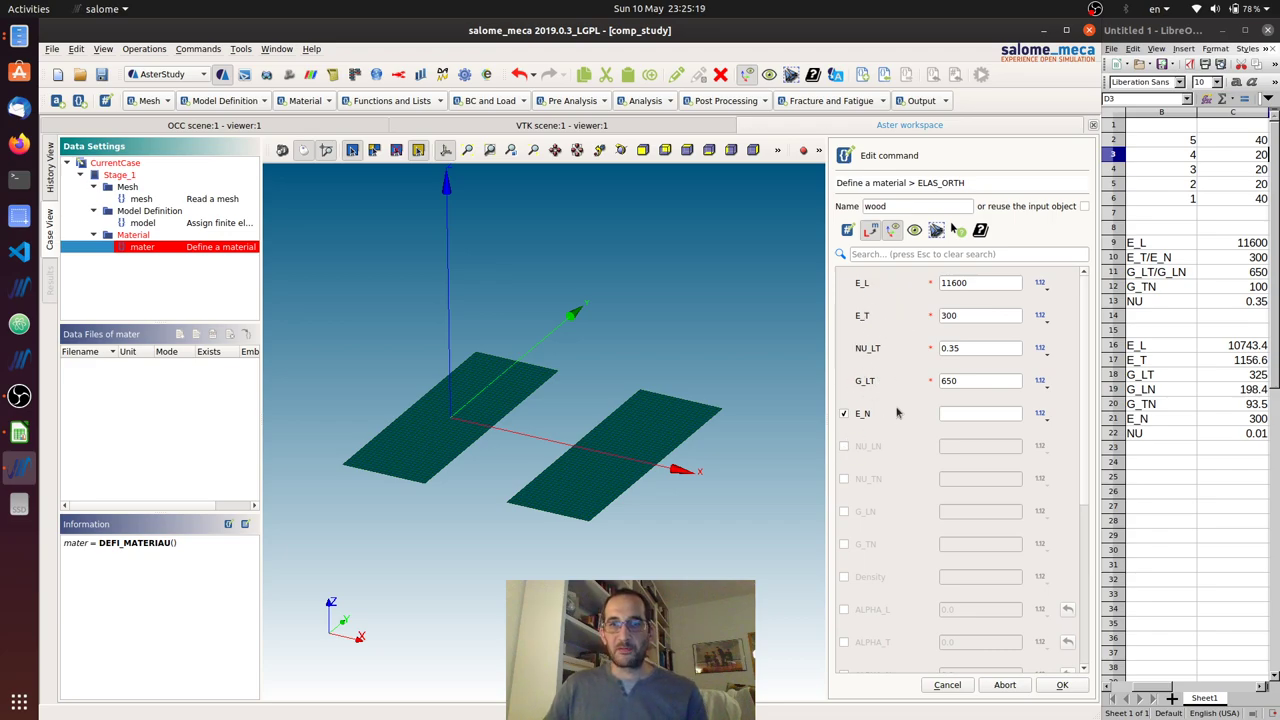
Step: Enable NU_LN, NU_TN, G_LN, G_TN and Density; enter E_N 300, NU_LN 0.35, NU_TN 0.35
{"action": "left_click", "coordinate": [844, 446]}
{"action": "left_click", "coordinate": [845, 512]}
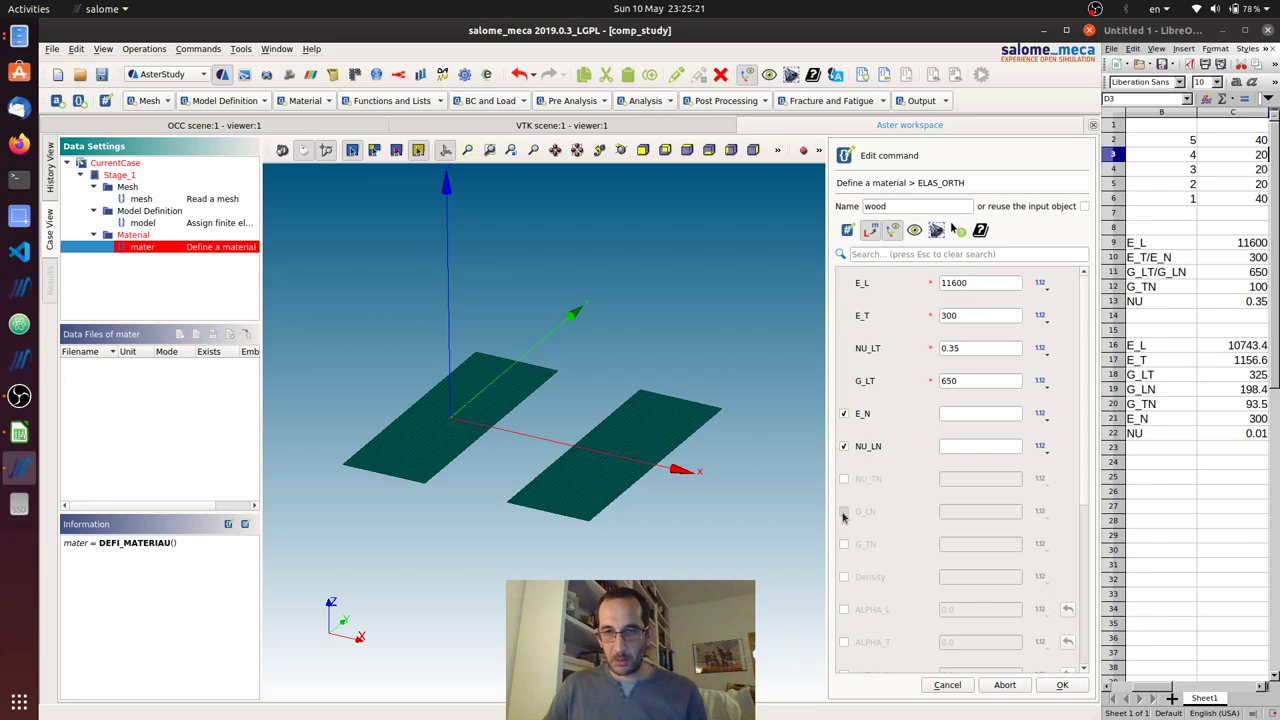
{"action": "left_click", "coordinate": [845, 479]}
{"action": "left_click", "coordinate": [847, 545]}
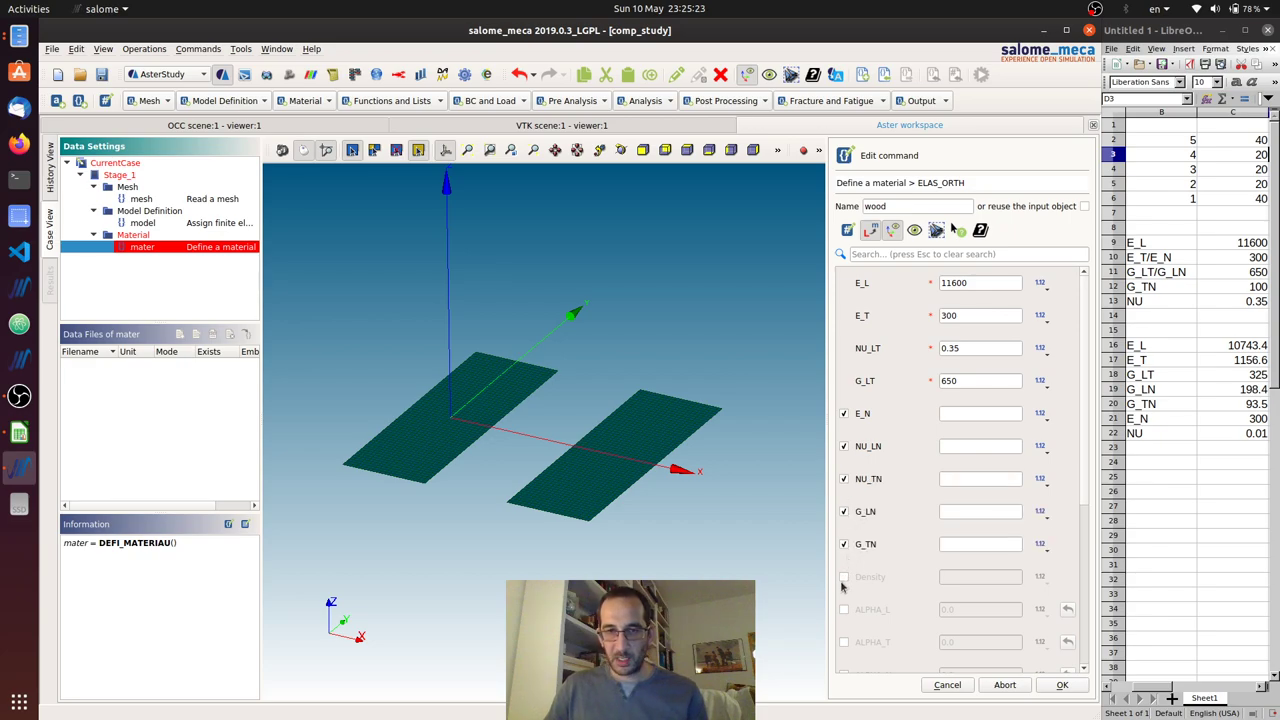
{"action": "left_click", "coordinate": [844, 577]}
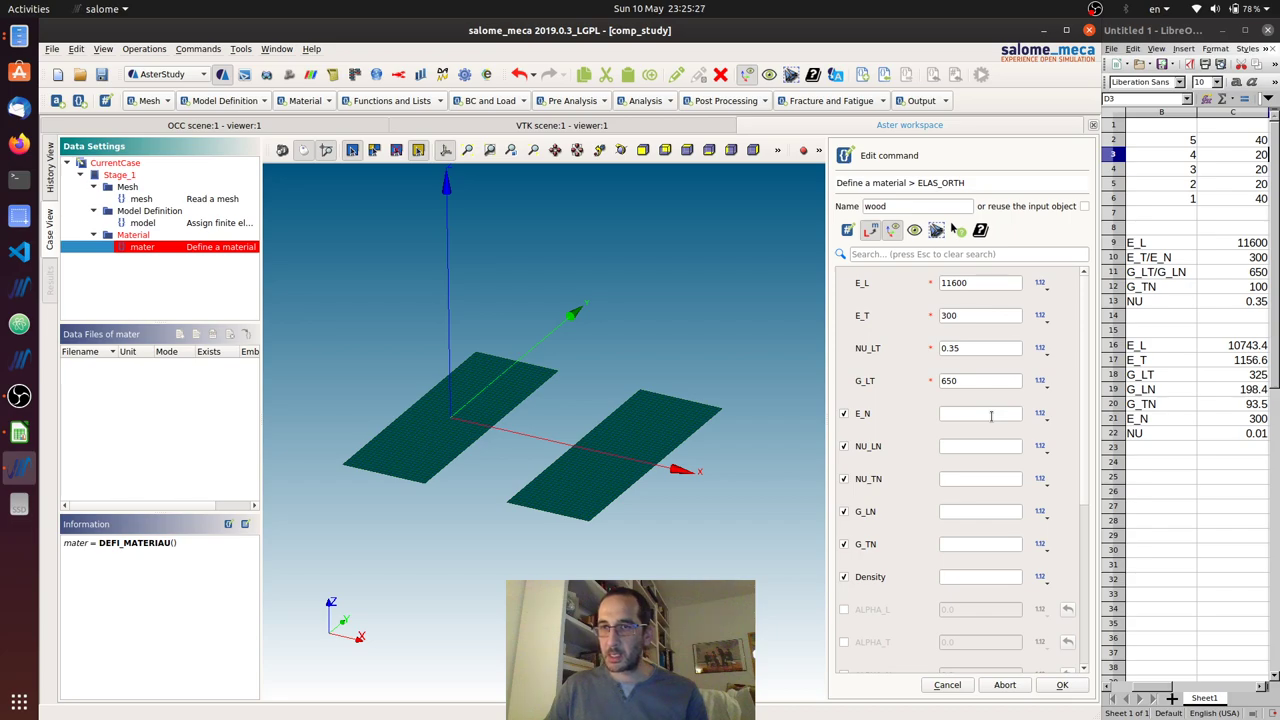
{"action": "left_click", "coordinate": [991, 416]}
{"action": "type", "text": "300"}
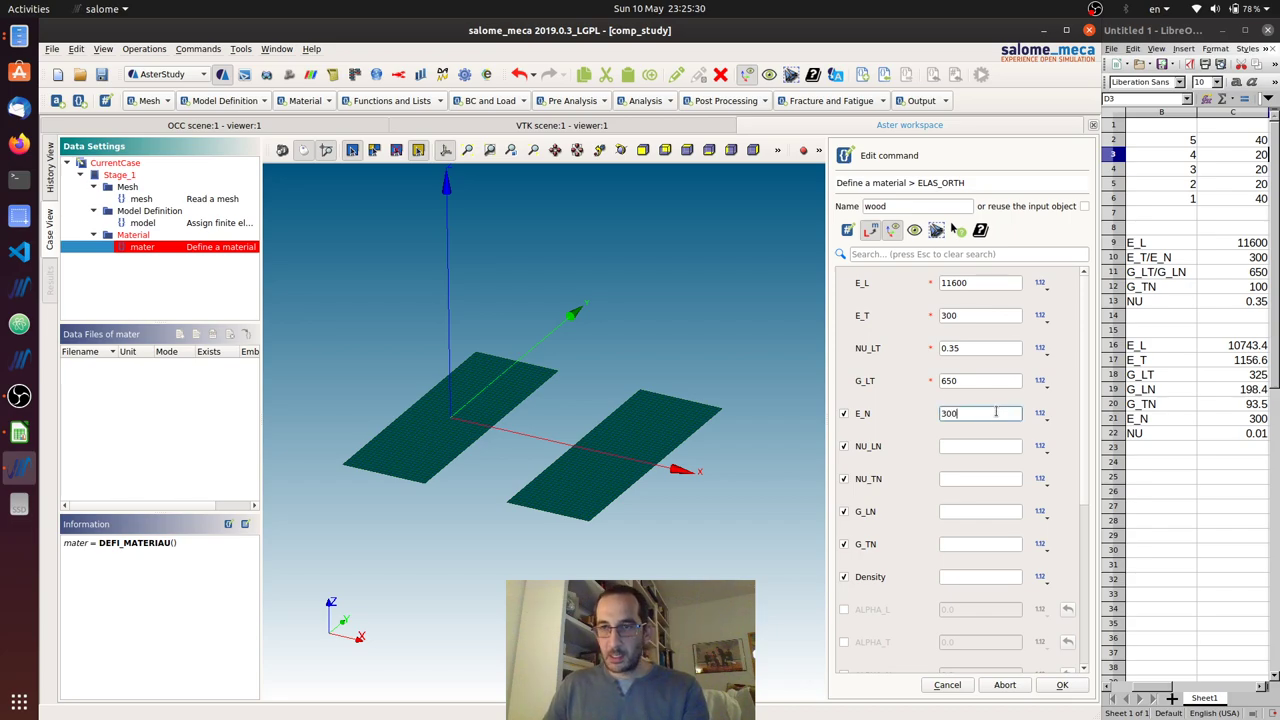
{"action": "left_click", "coordinate": [958, 447]}
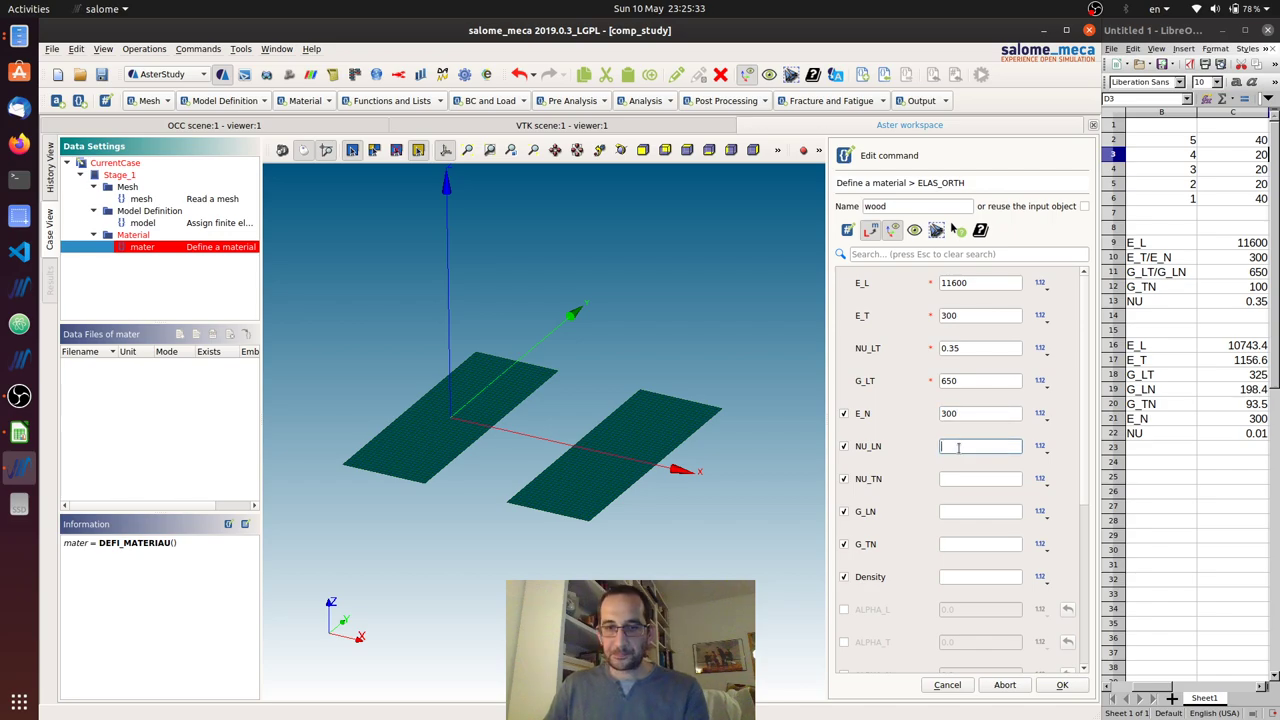
{"action": "type", "text": "0."}
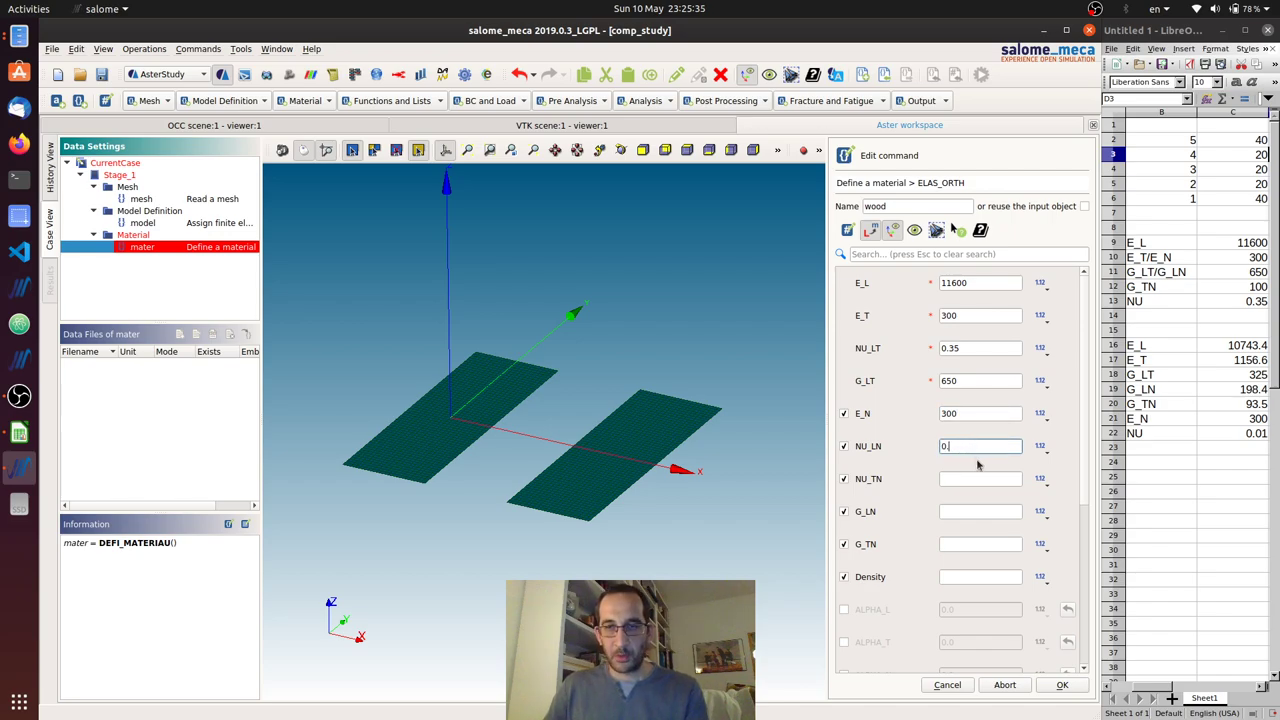
{"action": "type", "text": "35"}
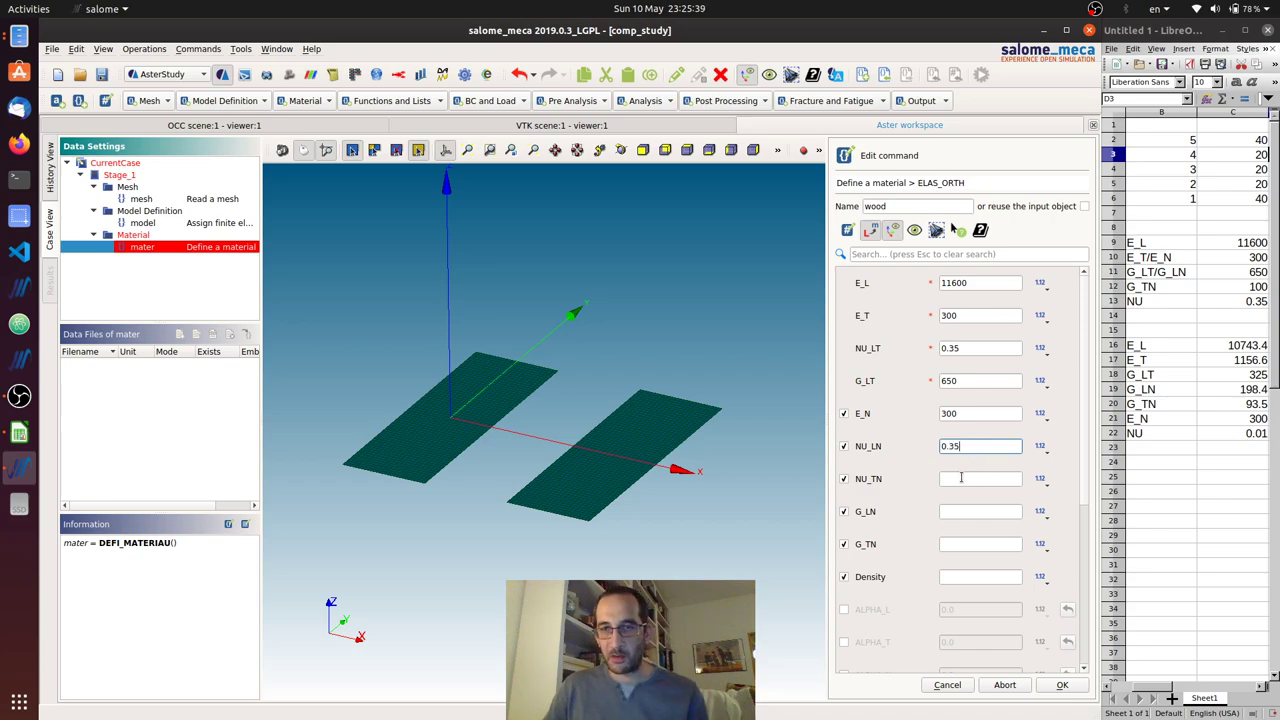
{"action": "left_click", "coordinate": [961, 478]}
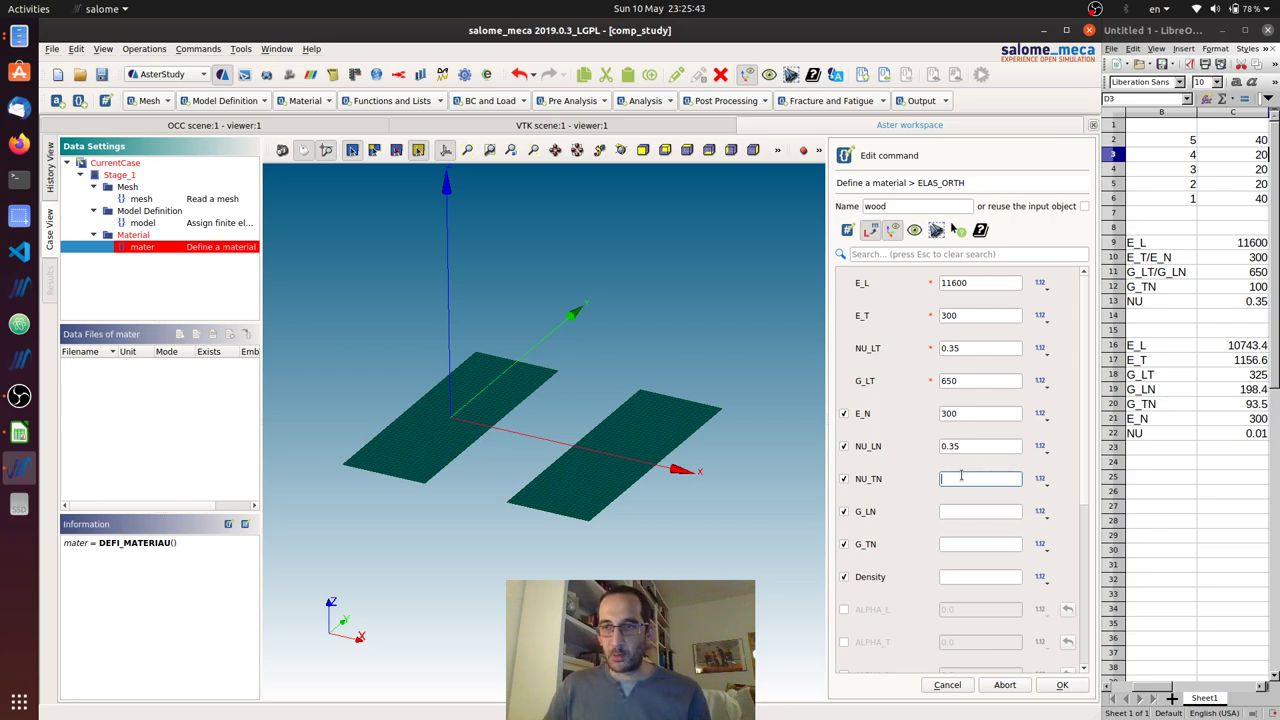
{"action": "type", "text": "0."}
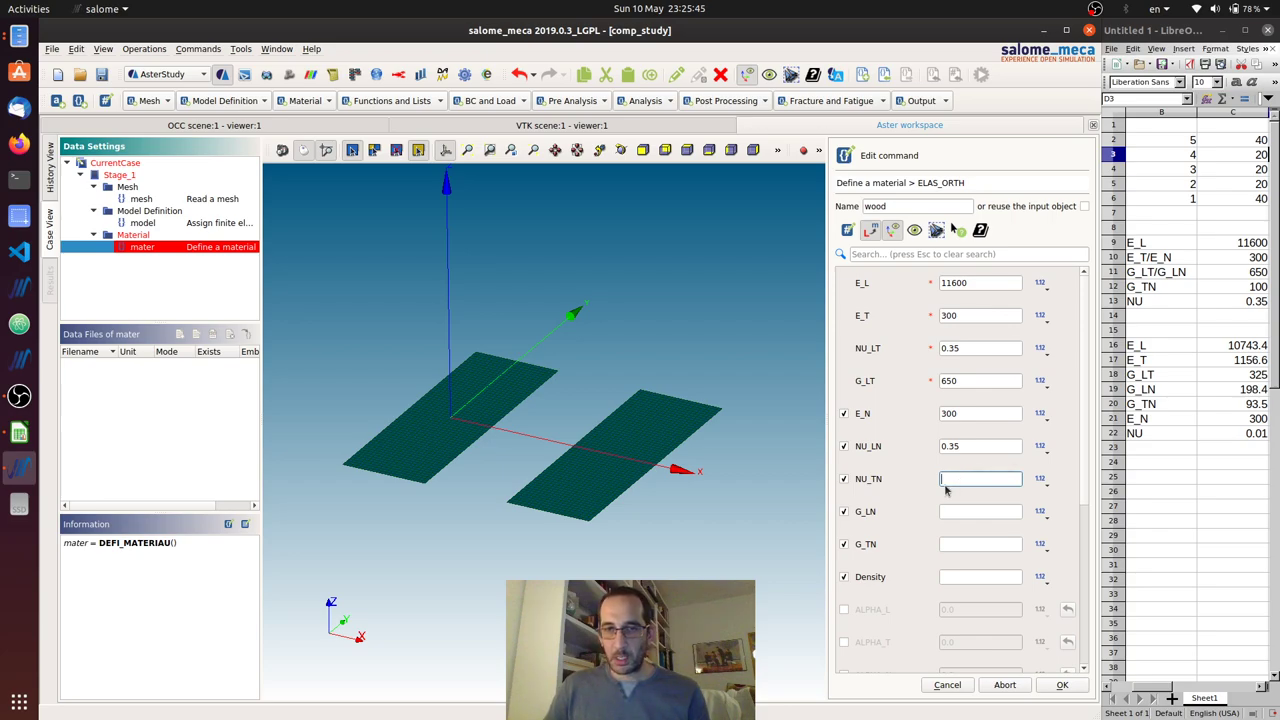
{"action": "type", "text": "35"}
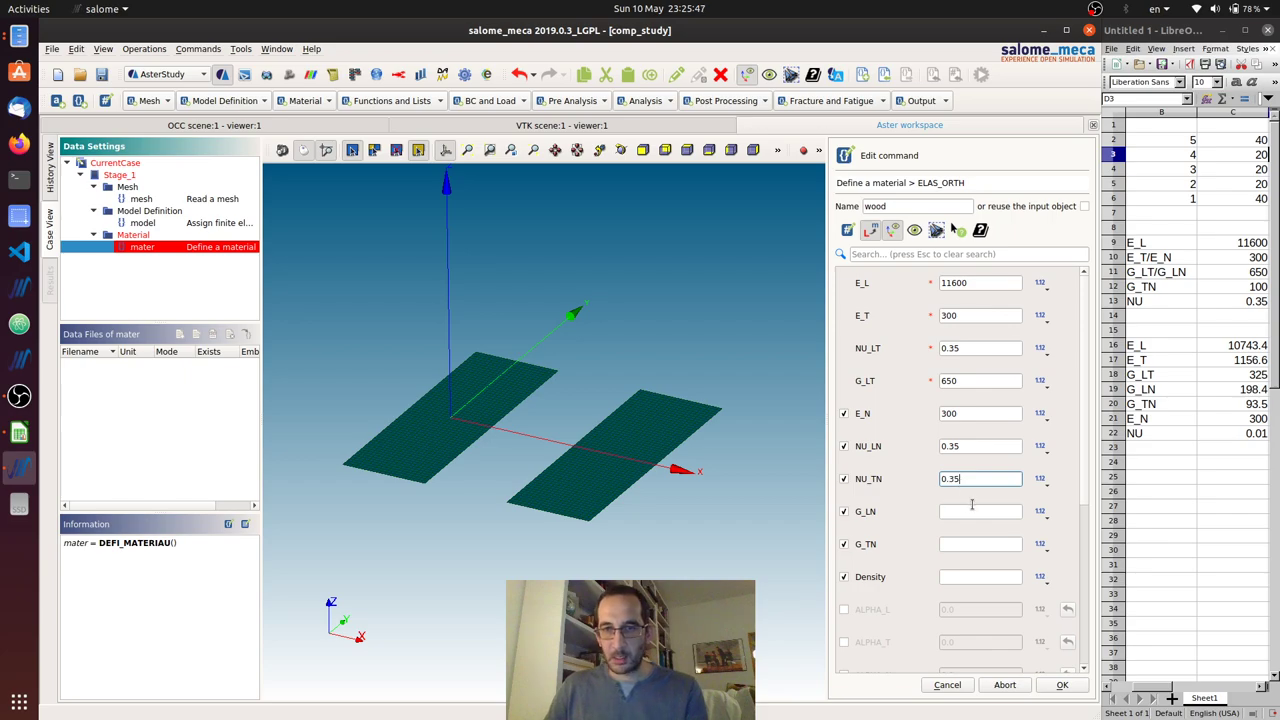
Step: Enter G_LN 650, G_TN 100 and density 5E-10, and confirm the ELAS_ORTH values
{"action": "left_click", "coordinate": [963, 510]}
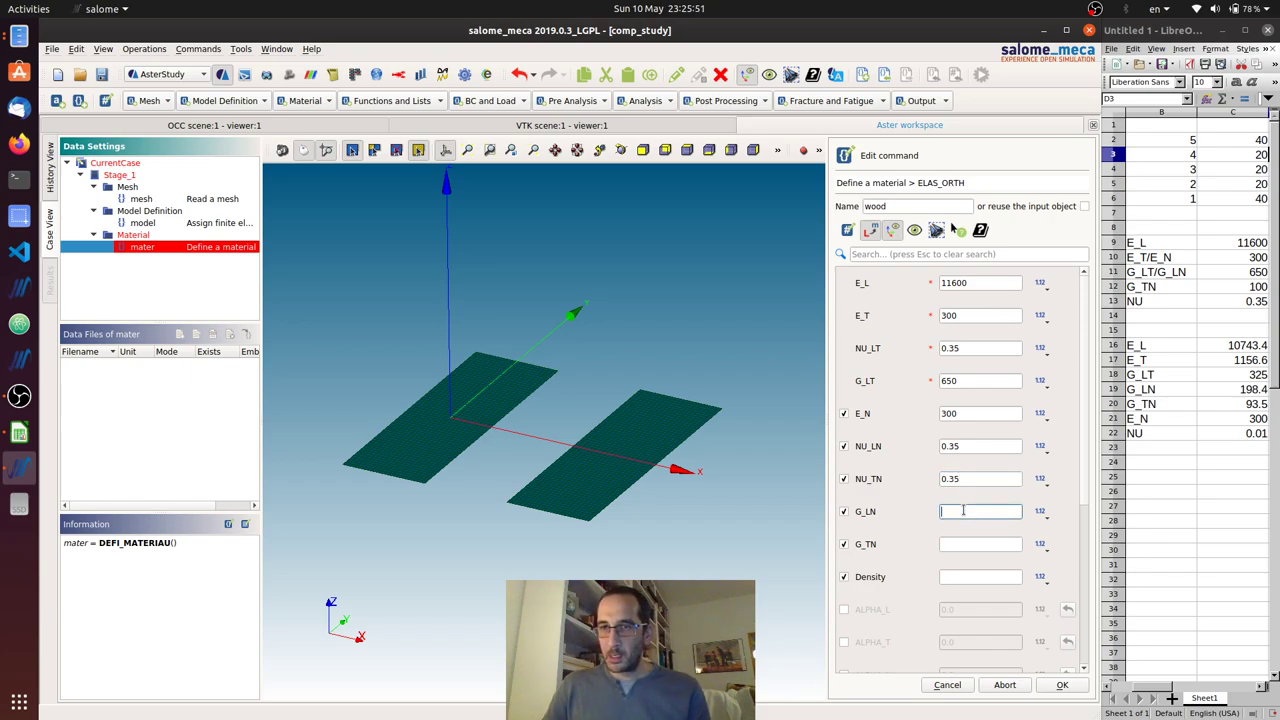
{"action": "type", "text": "650"}
{"action": "left_click", "coordinate": [947, 545]}
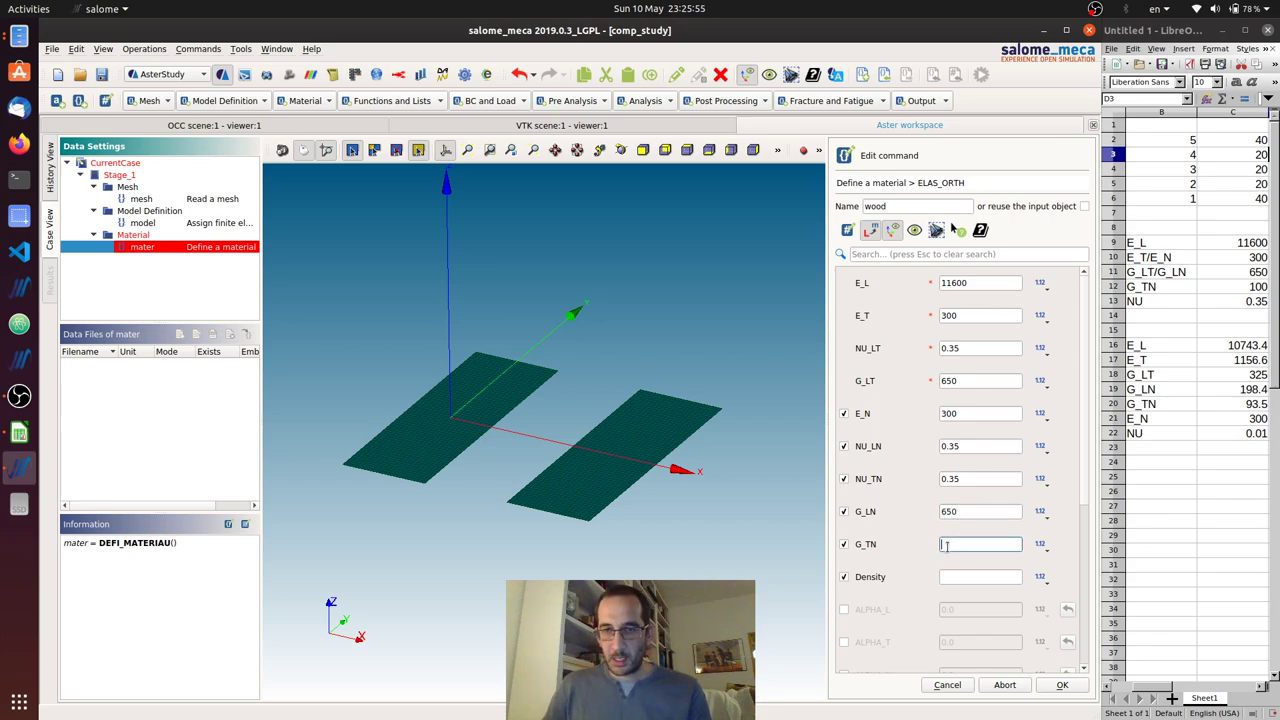
{"action": "type", "text": "100"}
{"action": "left_click", "coordinate": [969, 577]}
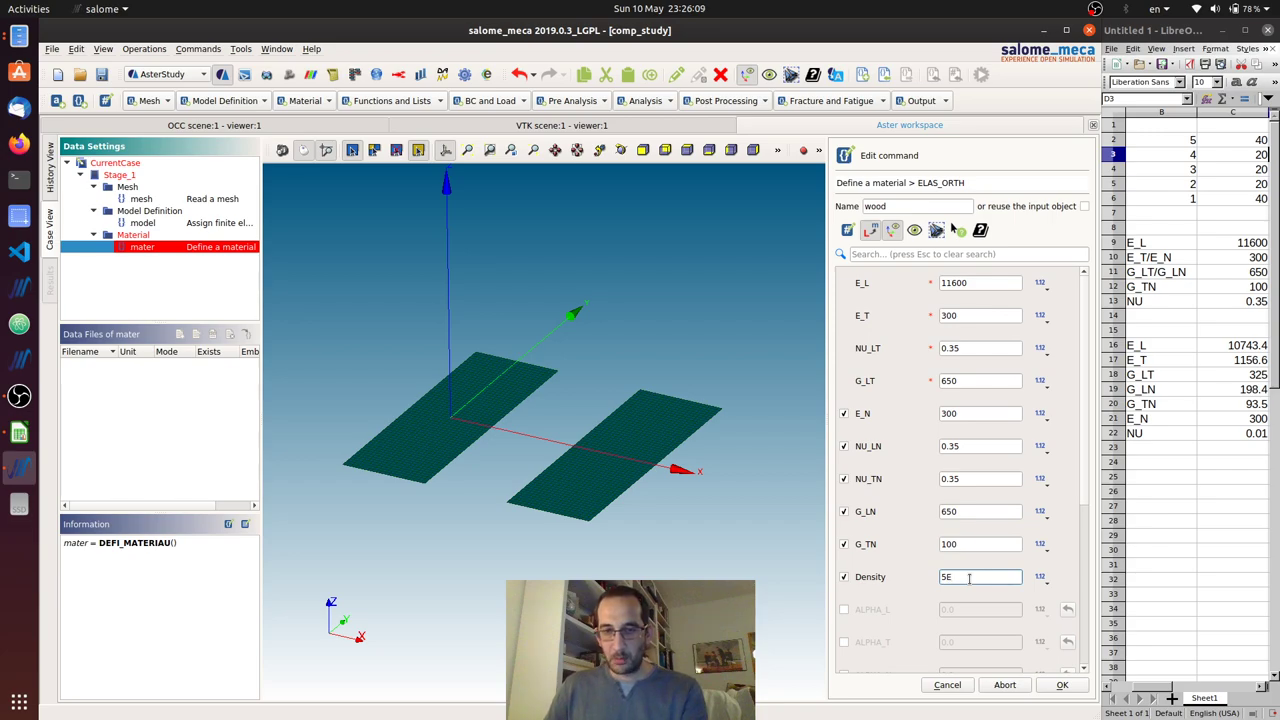
{"action": "type", "text": "10"}
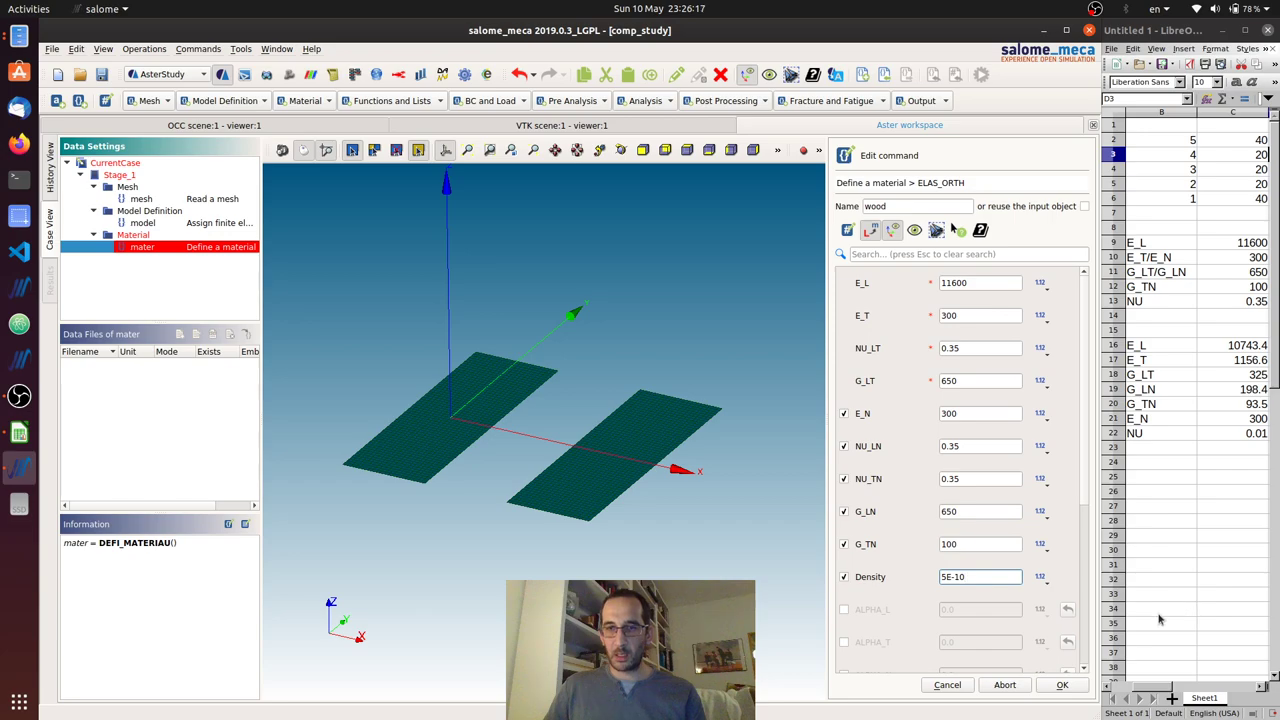
{"action": "left_click", "coordinate": [1072, 686]}
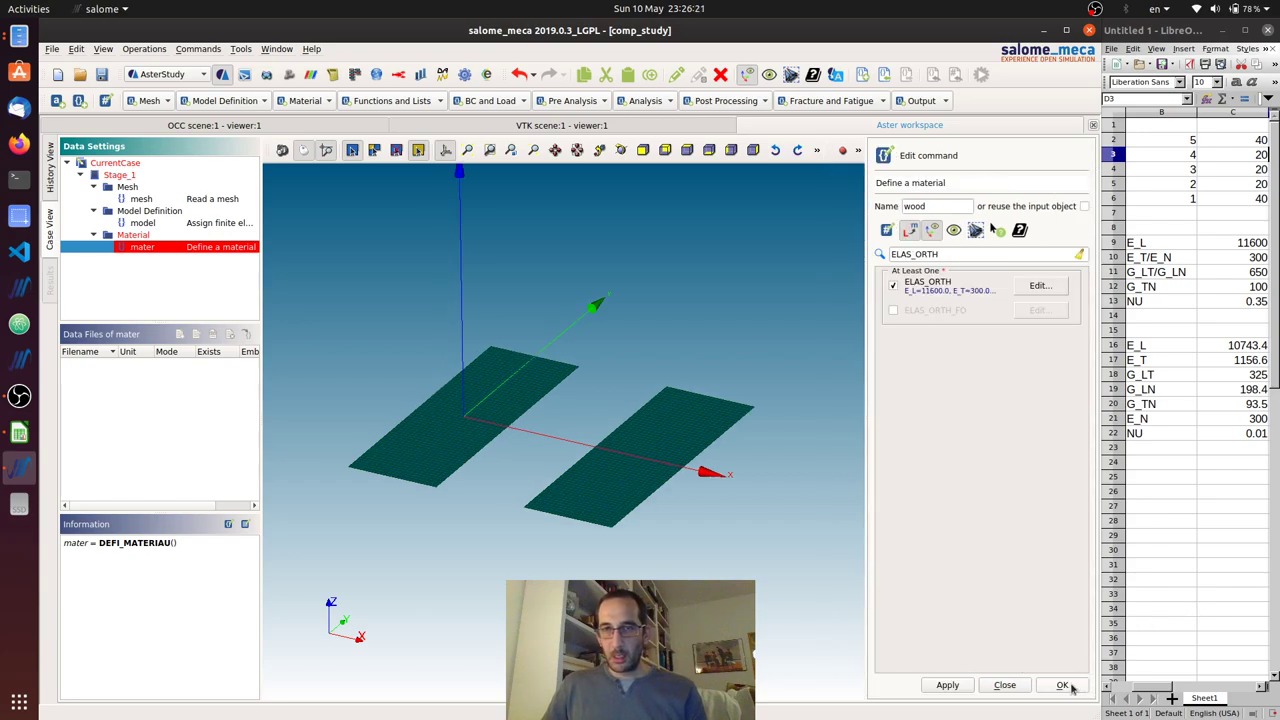
Step: Store the wood material and start a second material definition, selecting its default name mater0
{"action": "left_click", "coordinate": [1062, 685]}
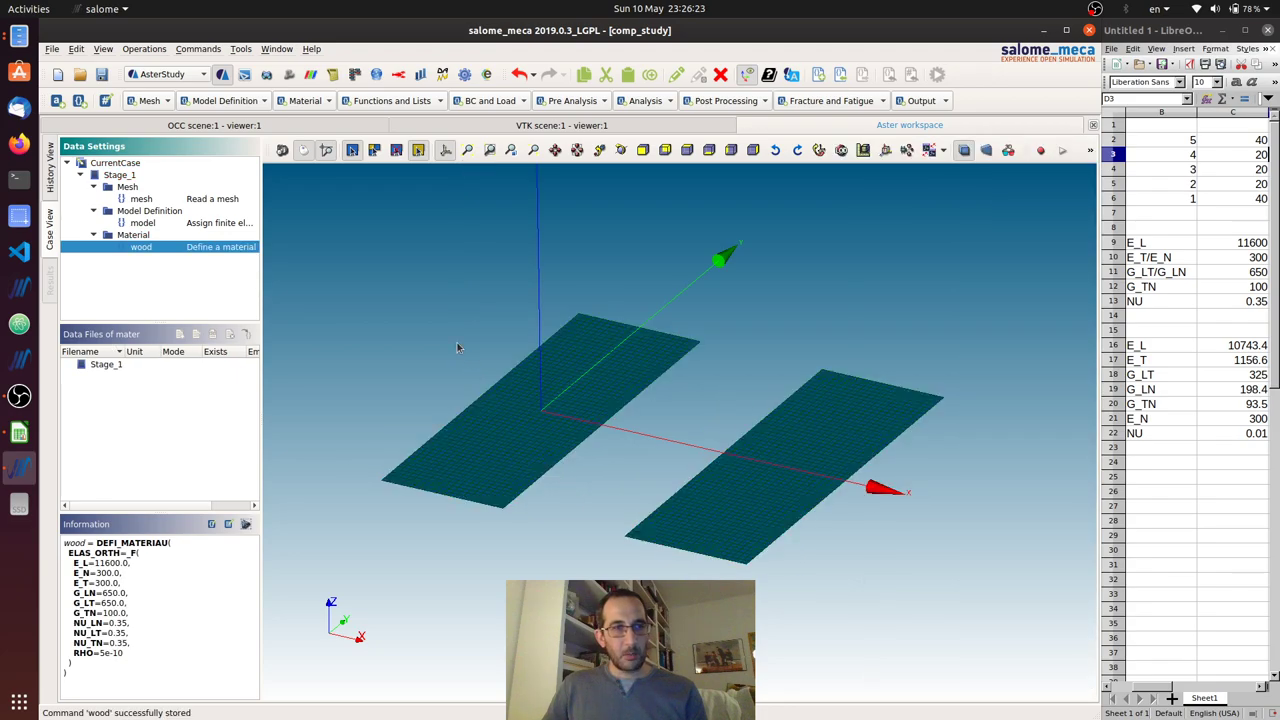
{"action": "left_click", "coordinate": [320, 100]}
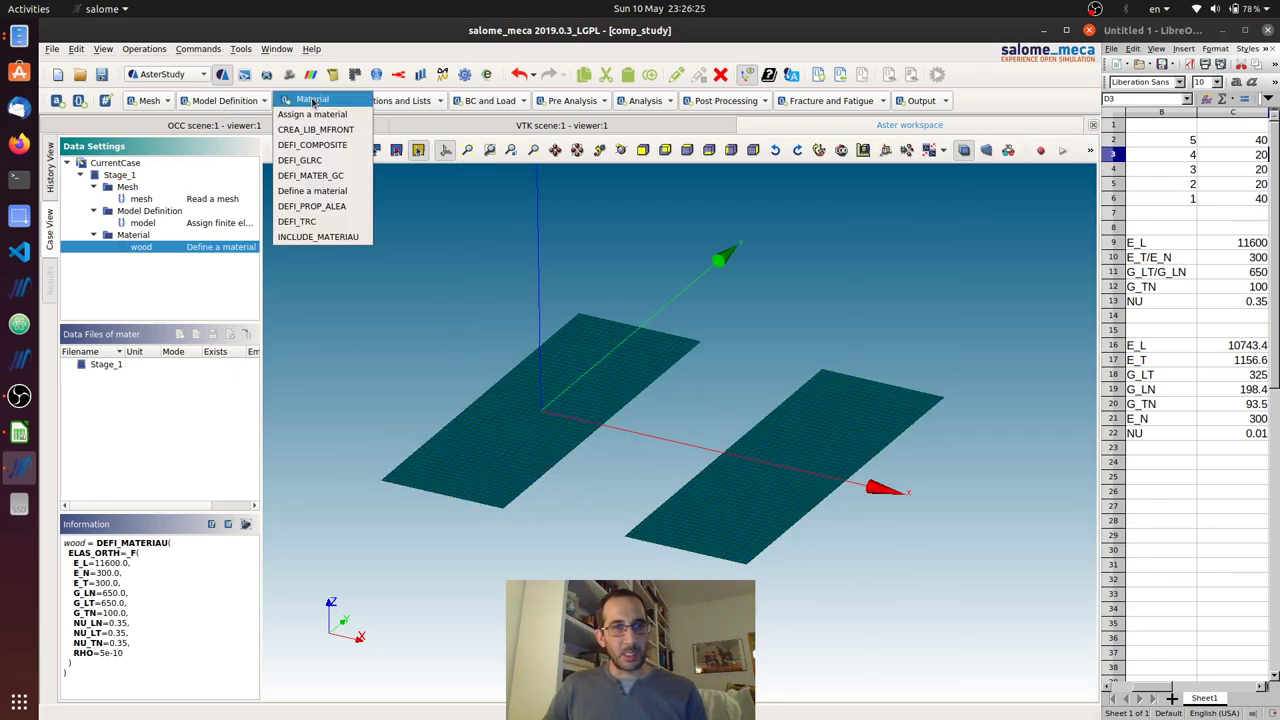
{"action": "left_click", "coordinate": [322, 192]}
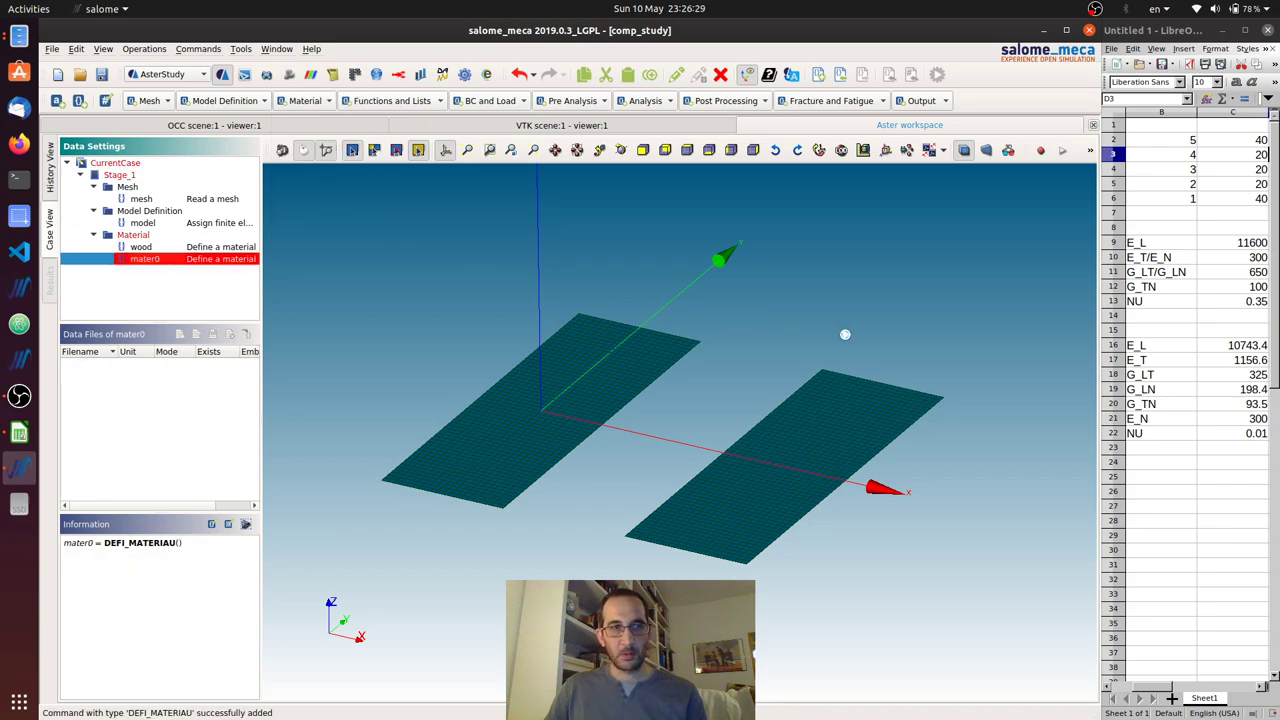
{"action": "double_click", "coordinate": [930, 206]}
Step: Name the second material wood_eq and add the ELAS_ORTH behaviour to it
{"action": "type", "text": "wood"}
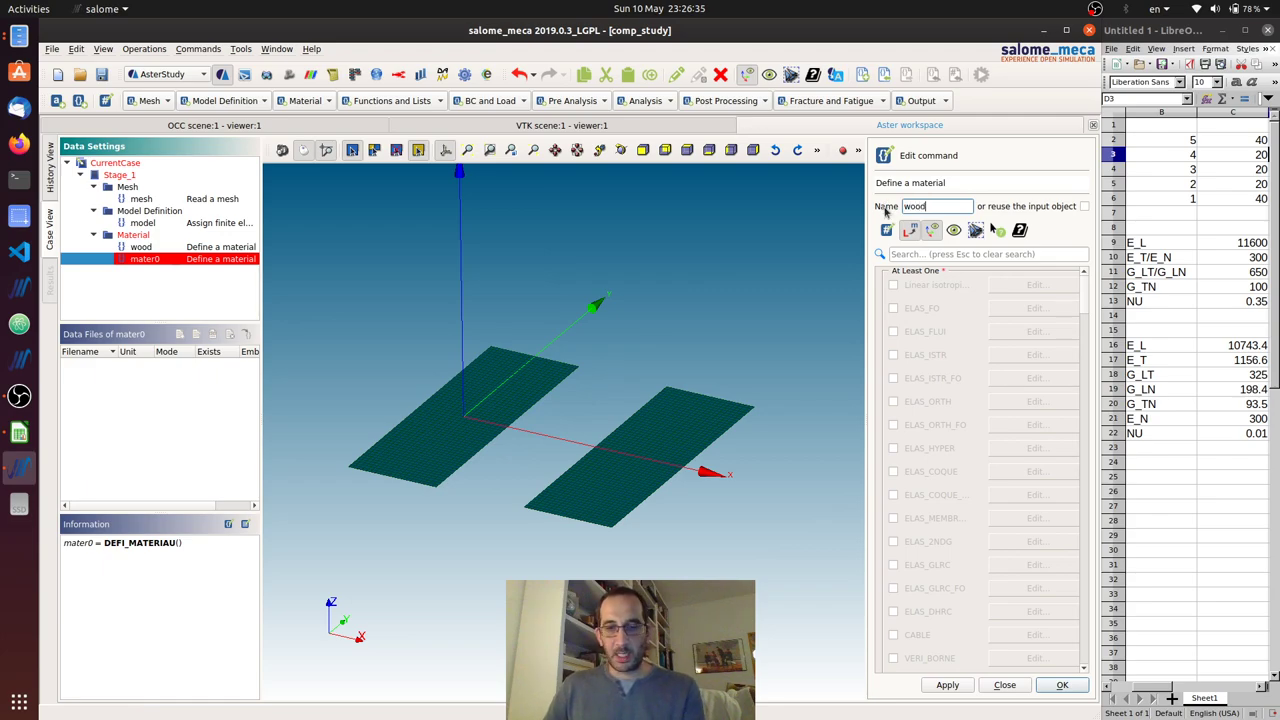
{"action": "type", "text": "_eq"}
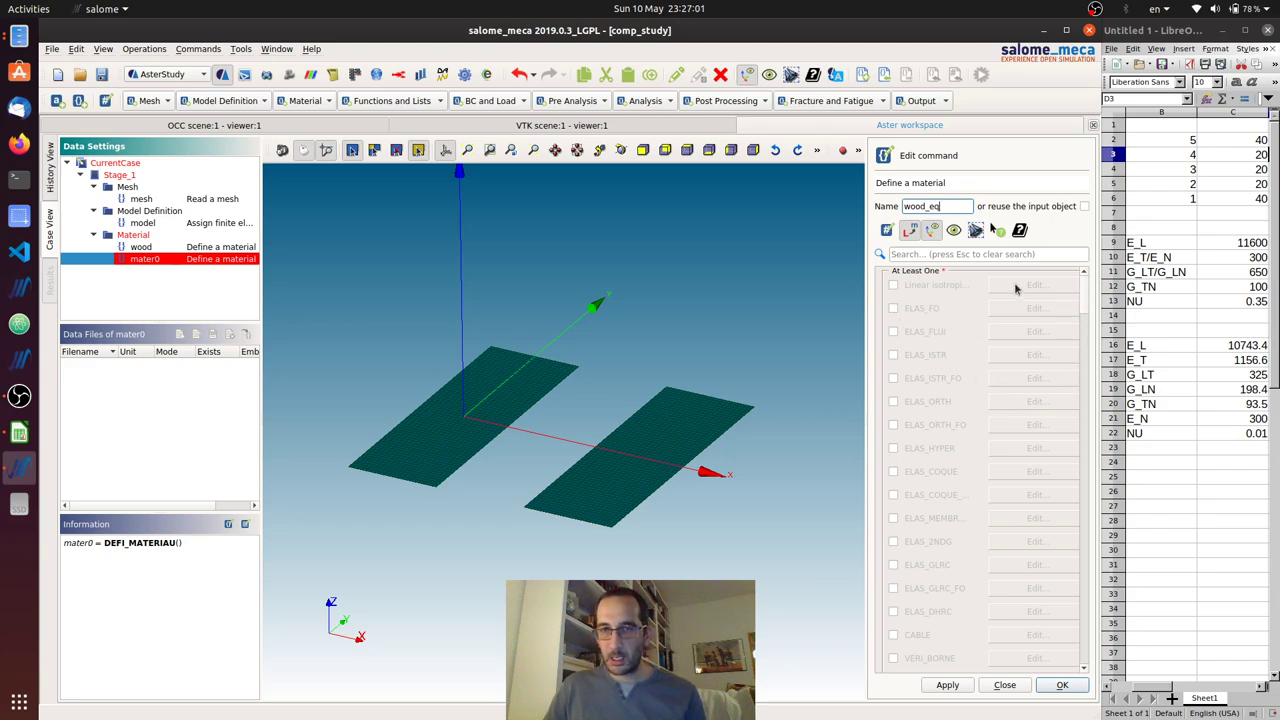
{"action": "left_click", "coordinate": [956, 254]}
{"action": "type", "text": "ELAS_"}
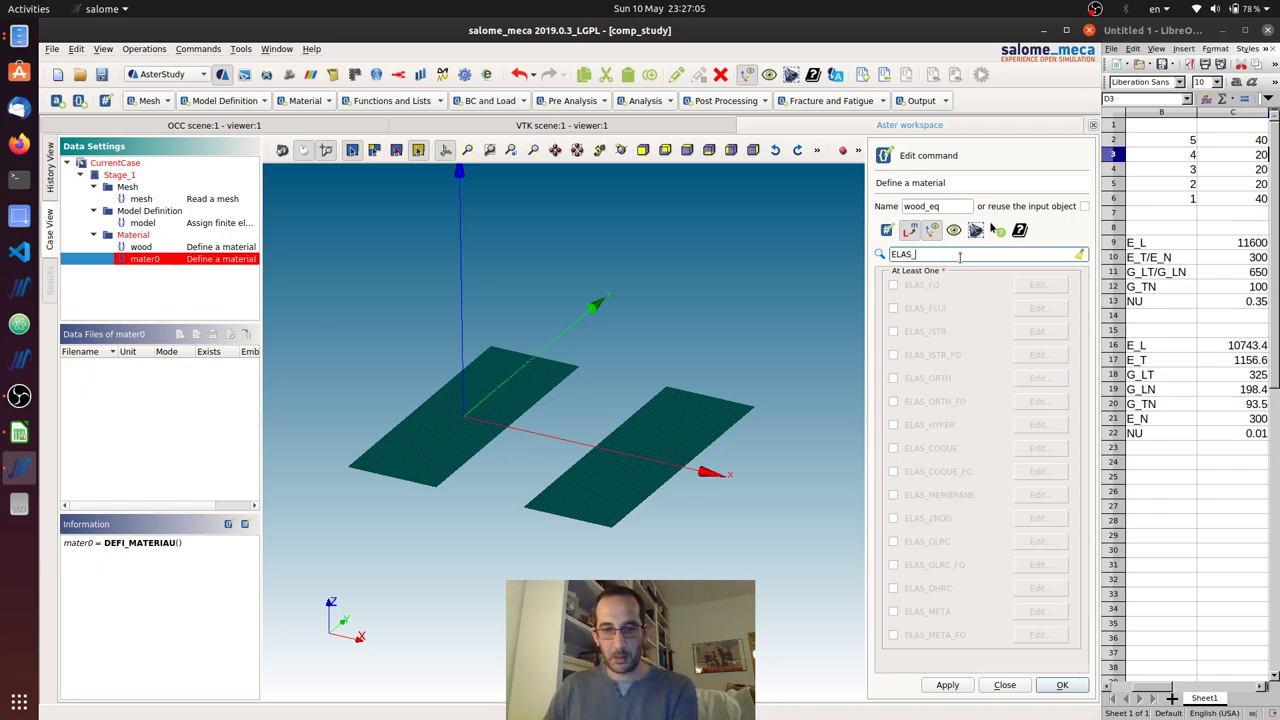
{"action": "type", "text": "O"}
{"action": "left_click", "coordinate": [894, 286]}
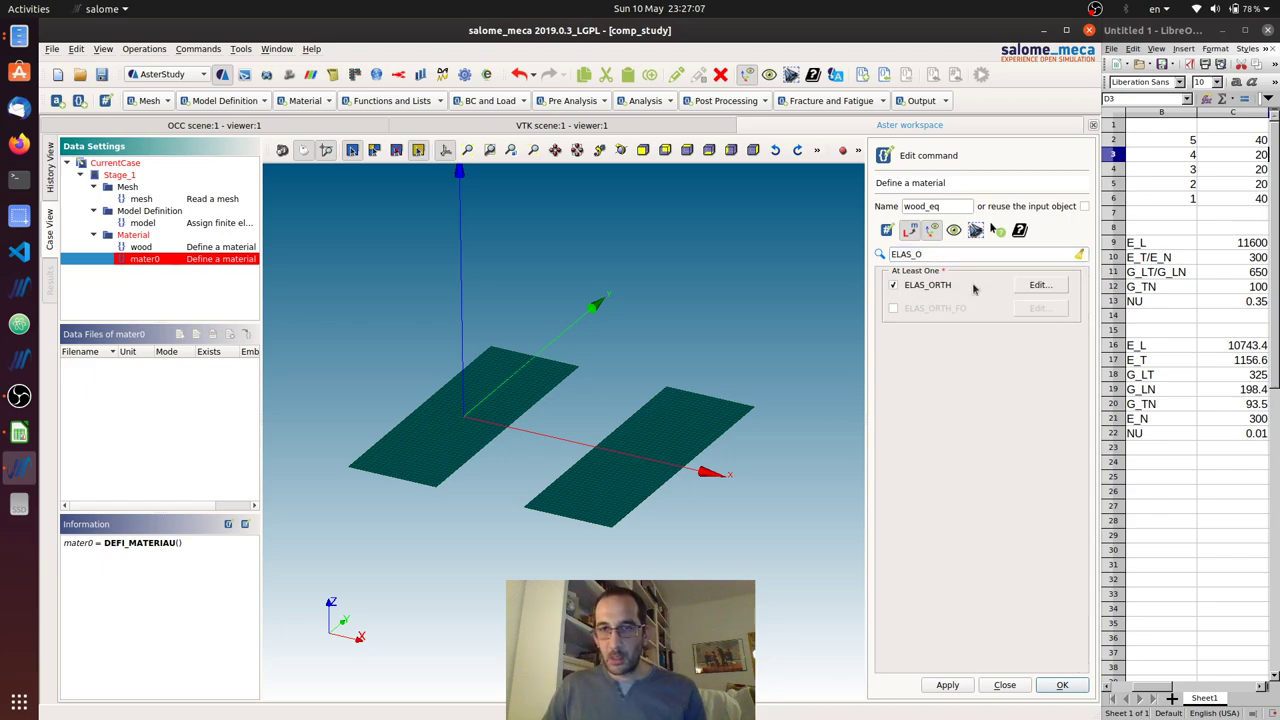
{"action": "left_click", "coordinate": [1040, 286]}
Step: Enter E_L 10743.4, E_T 1156.6 and NU_LT 0.01 in wood_eq's ELAS_ORTH form
{"action": "left_click", "coordinate": [974, 284]}
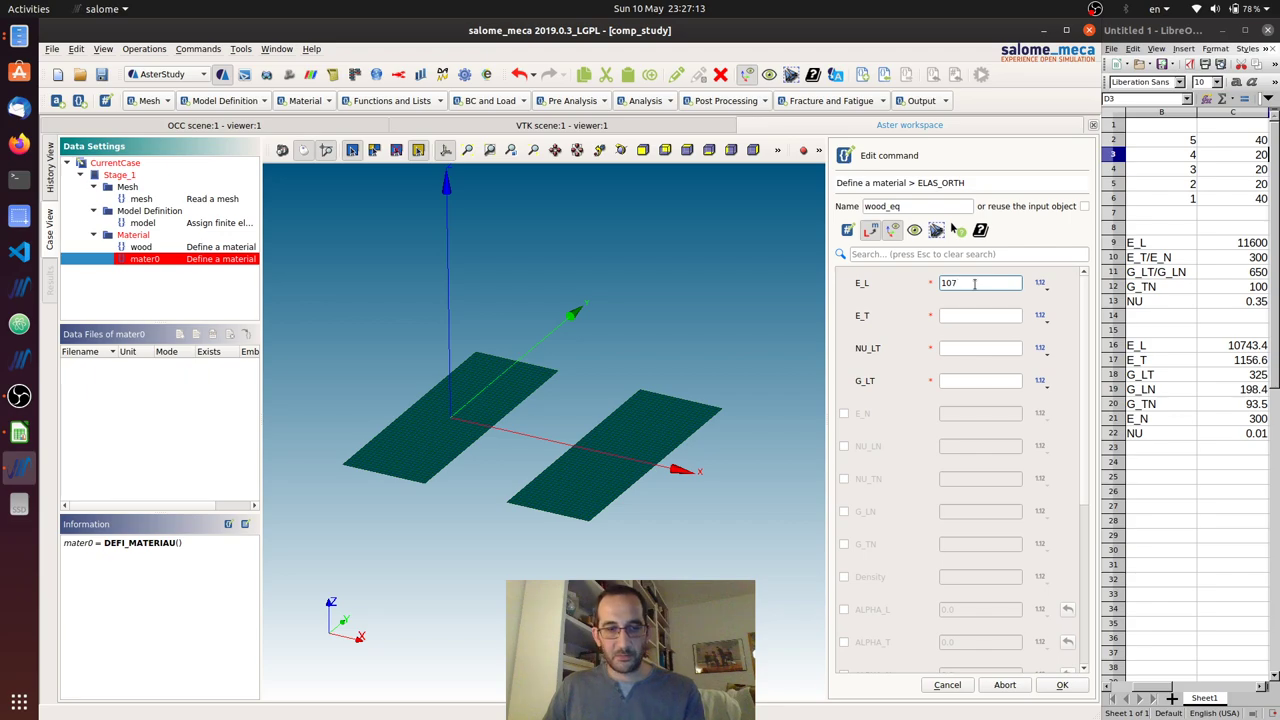
{"action": "type", "text": "10743"}
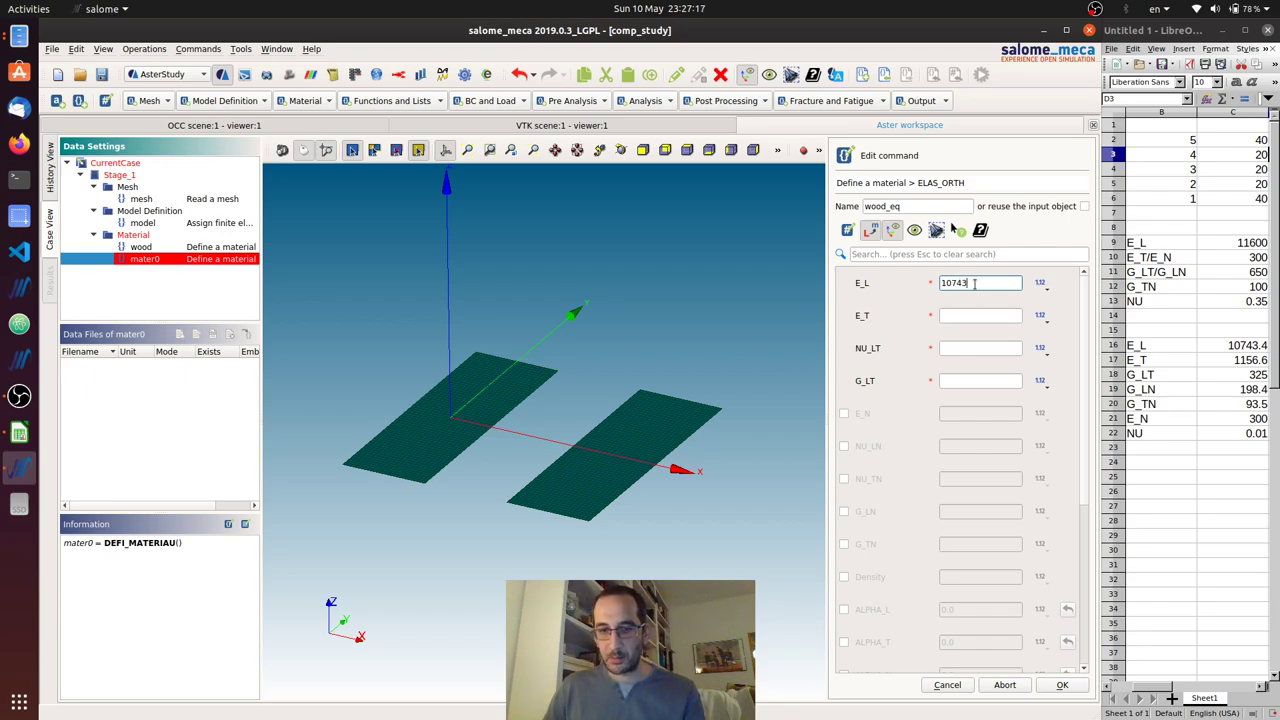
{"action": "type", "text": ".4"}
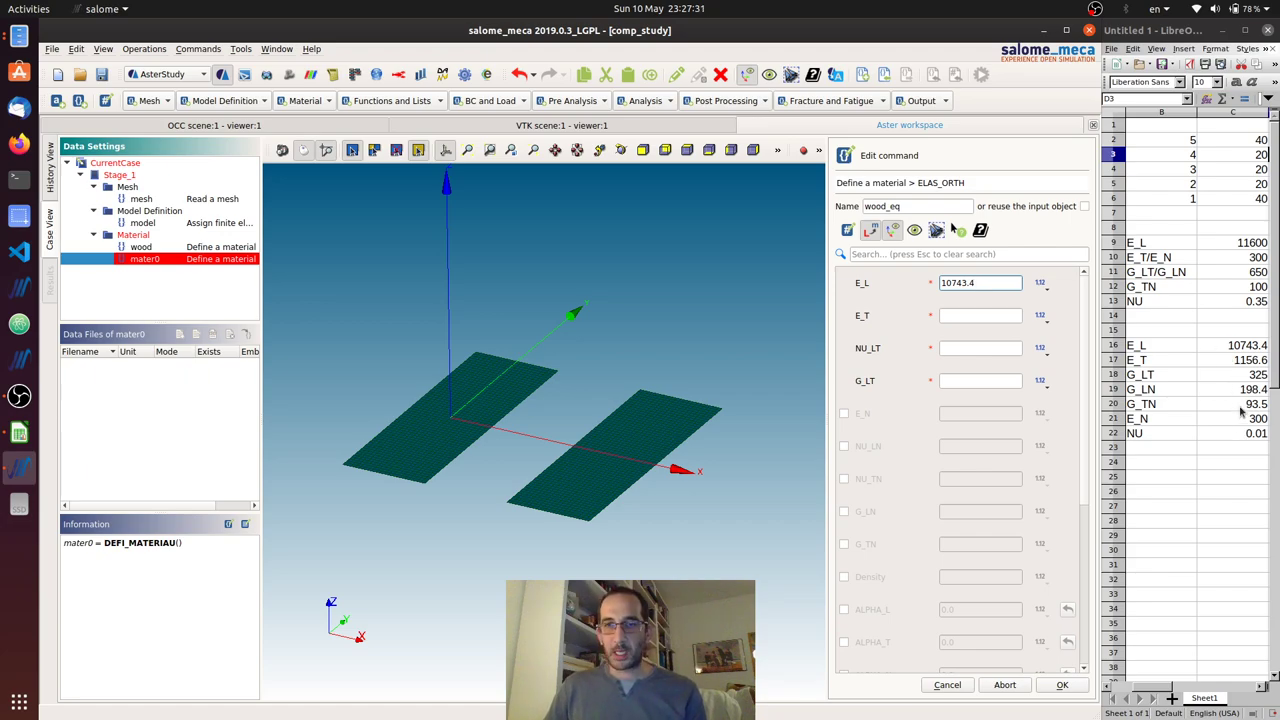
{"action": "key", "text": "Tab"}
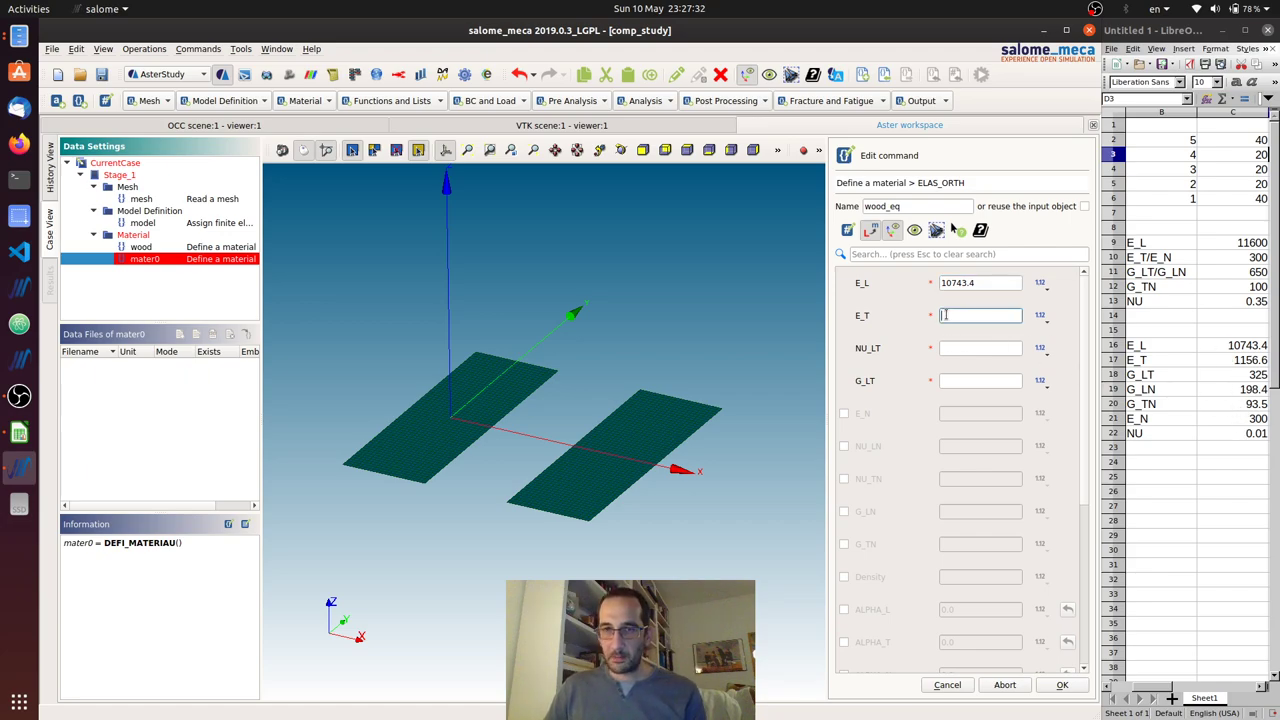
{"action": "type", "text": "1156.6"}
{"action": "left_click", "coordinate": [986, 347]}
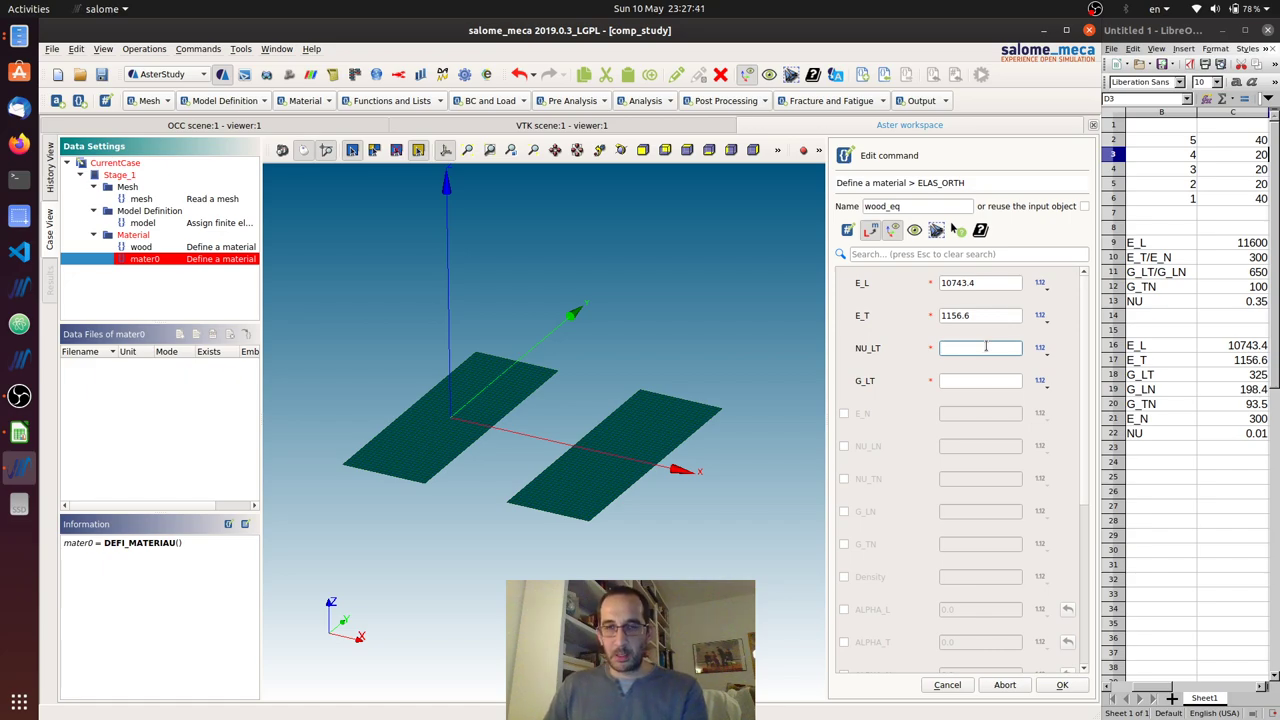
{"action": "type", "text": "0.01"}
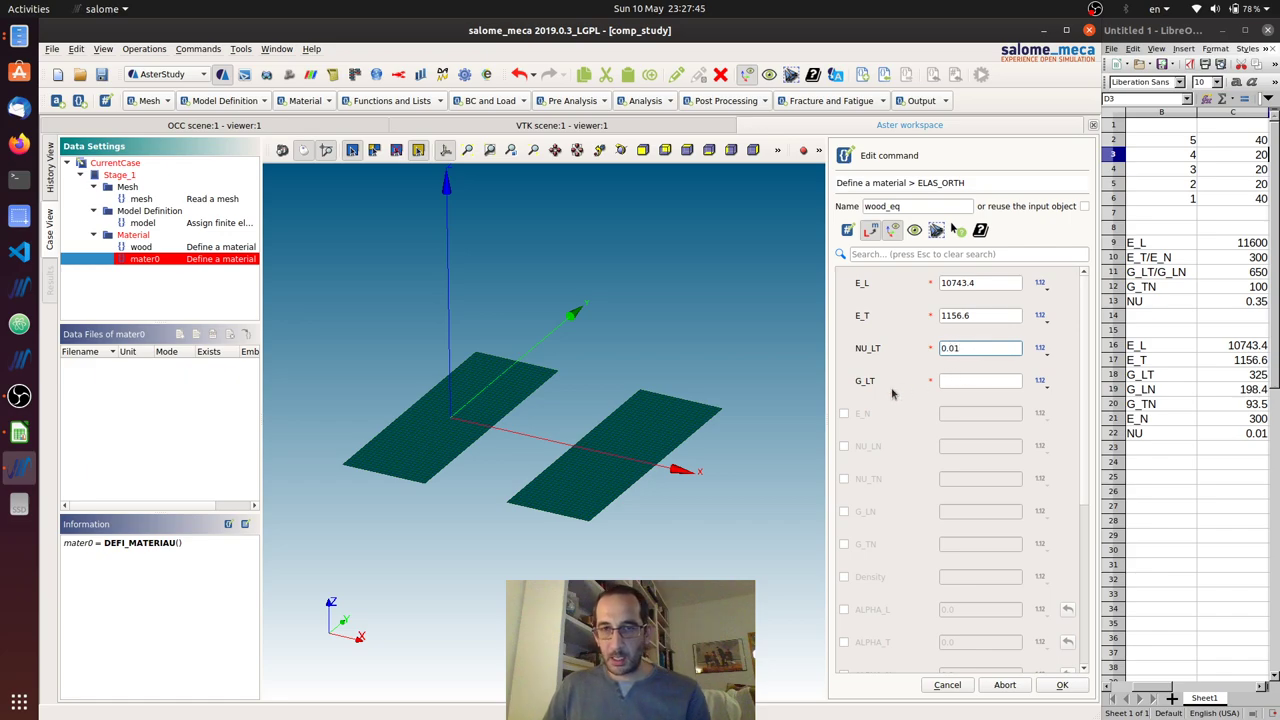
{"action": "left_click", "coordinate": [1002, 382]}
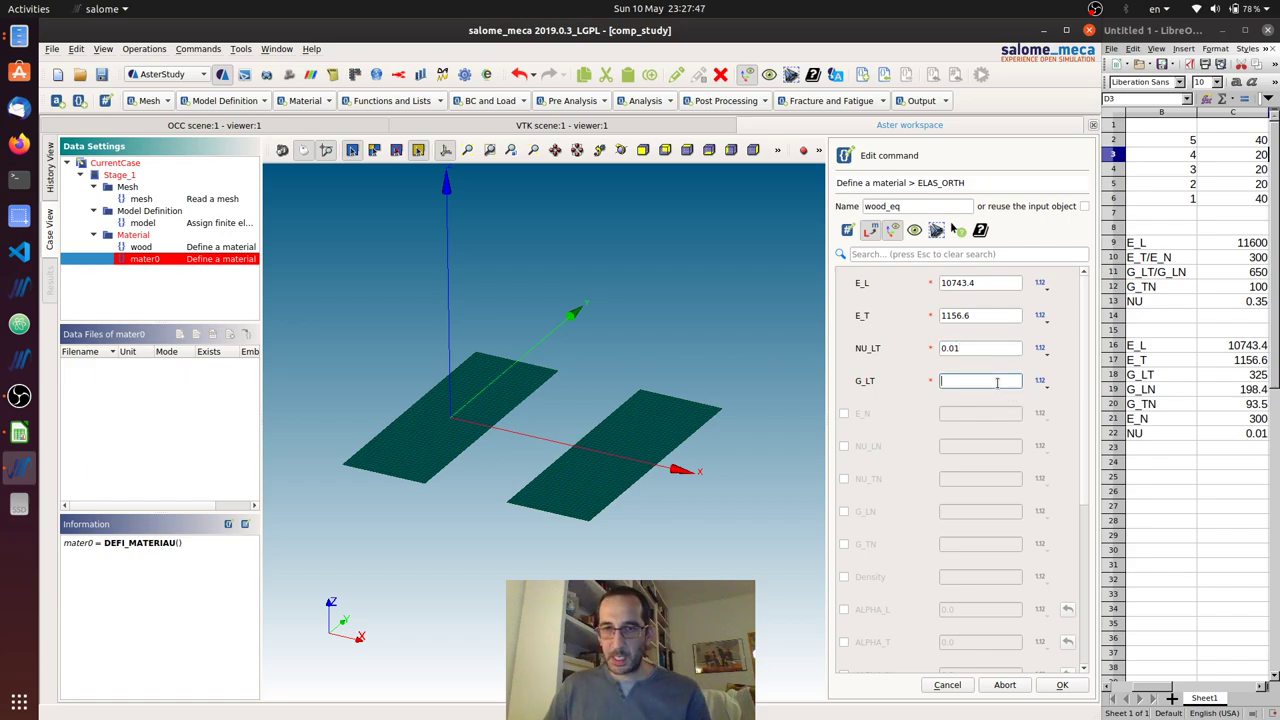
Step: Set G_LT 325, enable the optional constants, and enter E_N 300, NU_LN 0.01, NU_TN 0.01
{"action": "type", "text": "325"}
{"action": "left_click", "coordinate": [843, 413]}
{"action": "left_click", "coordinate": [843, 446]}
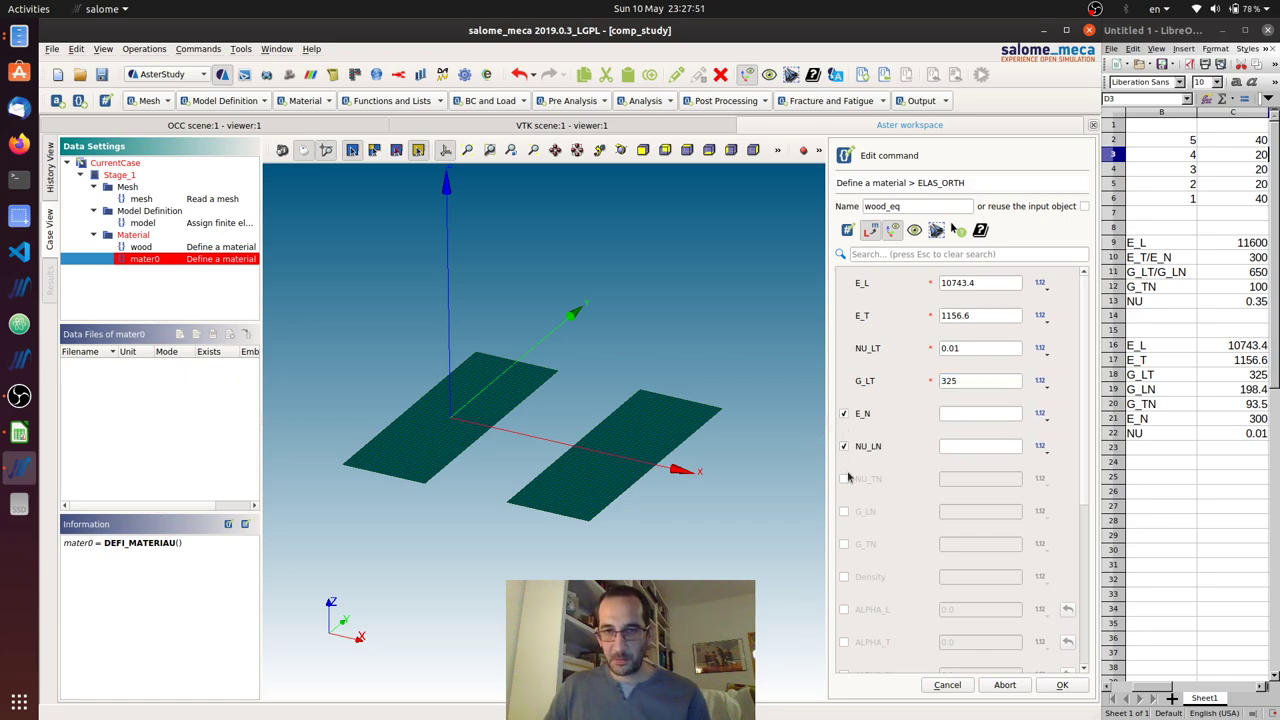
{"action": "left_click", "coordinate": [844, 479]}
{"action": "left_click", "coordinate": [844, 511]}
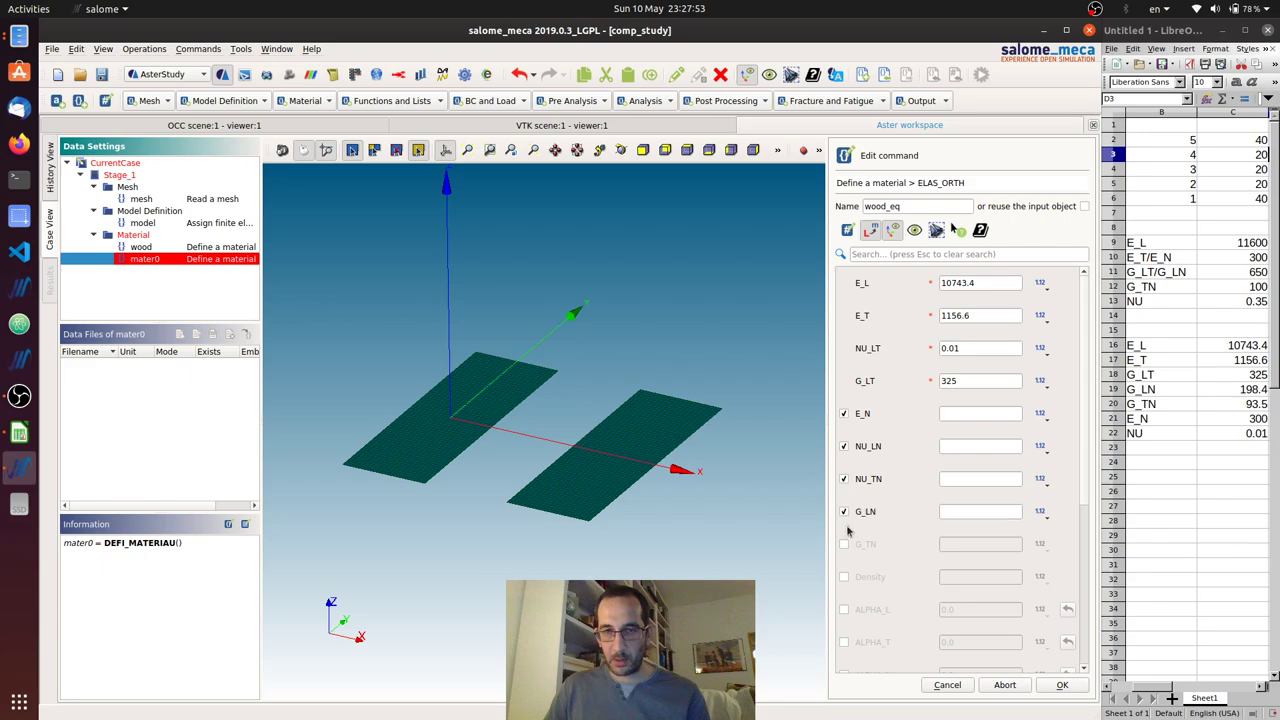
{"action": "left_click", "coordinate": [844, 544]}
{"action": "left_click", "coordinate": [844, 577]}
{"action": "left_click", "coordinate": [984, 413]}
{"action": "type", "text": "300"}
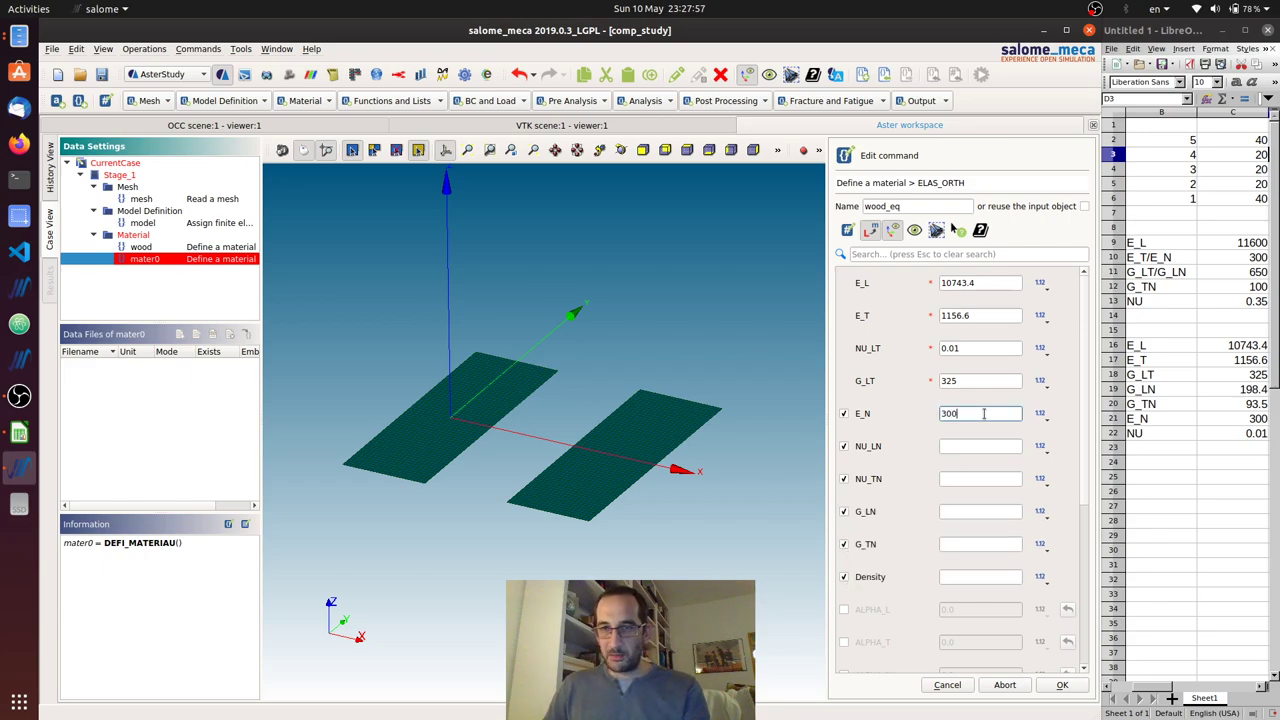
{"action": "left_click", "coordinate": [959, 449]}
{"action": "type", "text": "0.01"}
{"action": "left_click", "coordinate": [967, 479]}
{"action": "type", "text": "0.01"}
Step: Enter G_LN 198.4, G_TN 93.5 and density 5E-10, then store the wood_eq material
{"action": "left_click", "coordinate": [968, 511]}
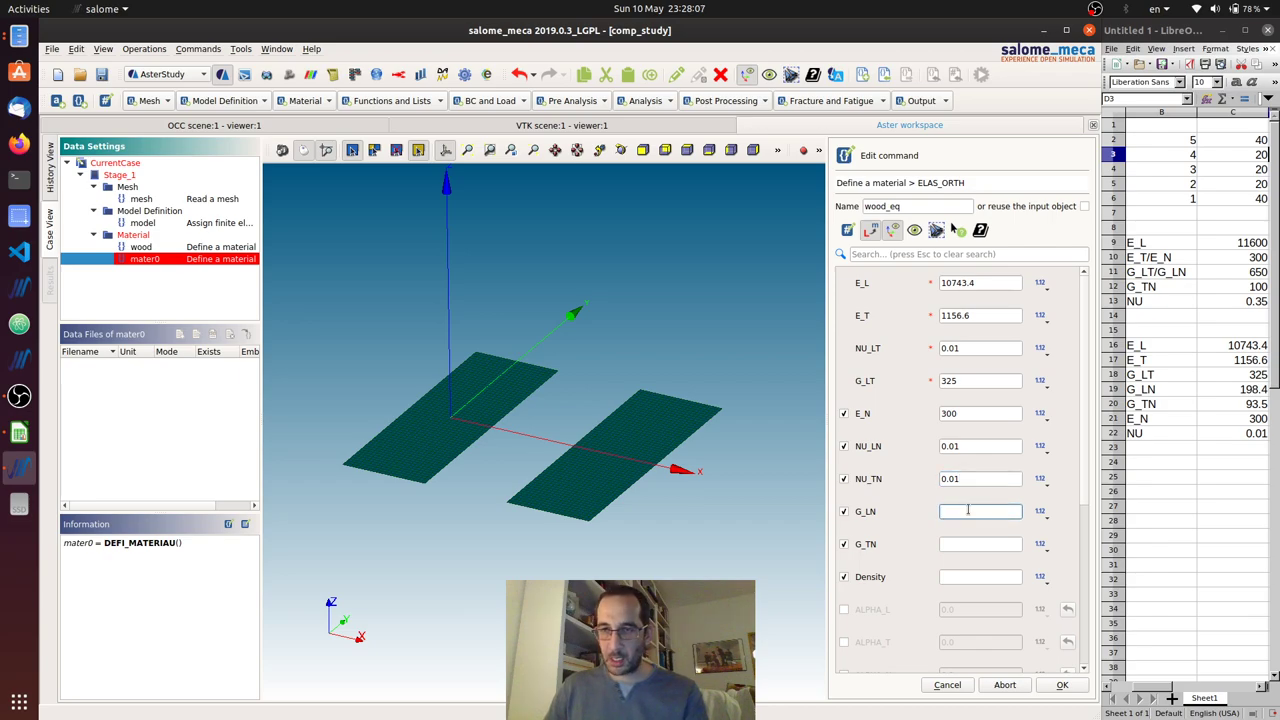
{"action": "type", "text": "198"}
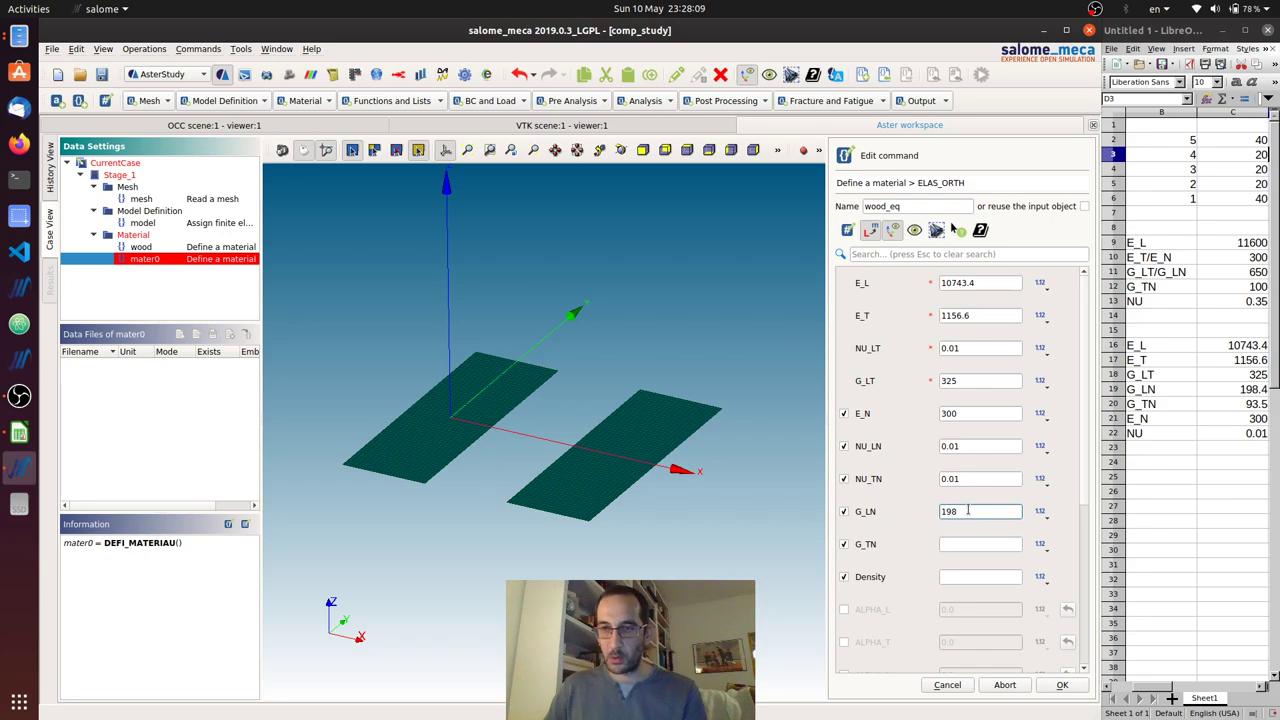
{"action": "type", "text": ".4"}
{"action": "left_click", "coordinate": [977, 541]}
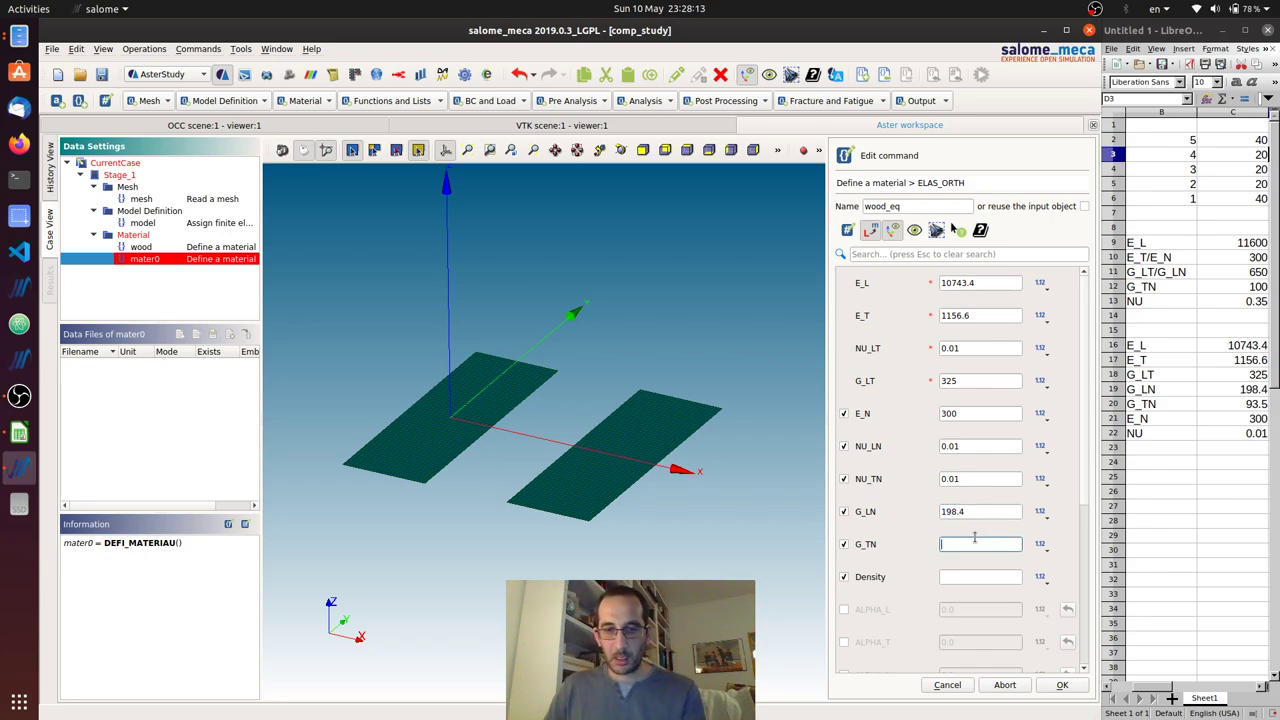
{"action": "type", "text": "93"}
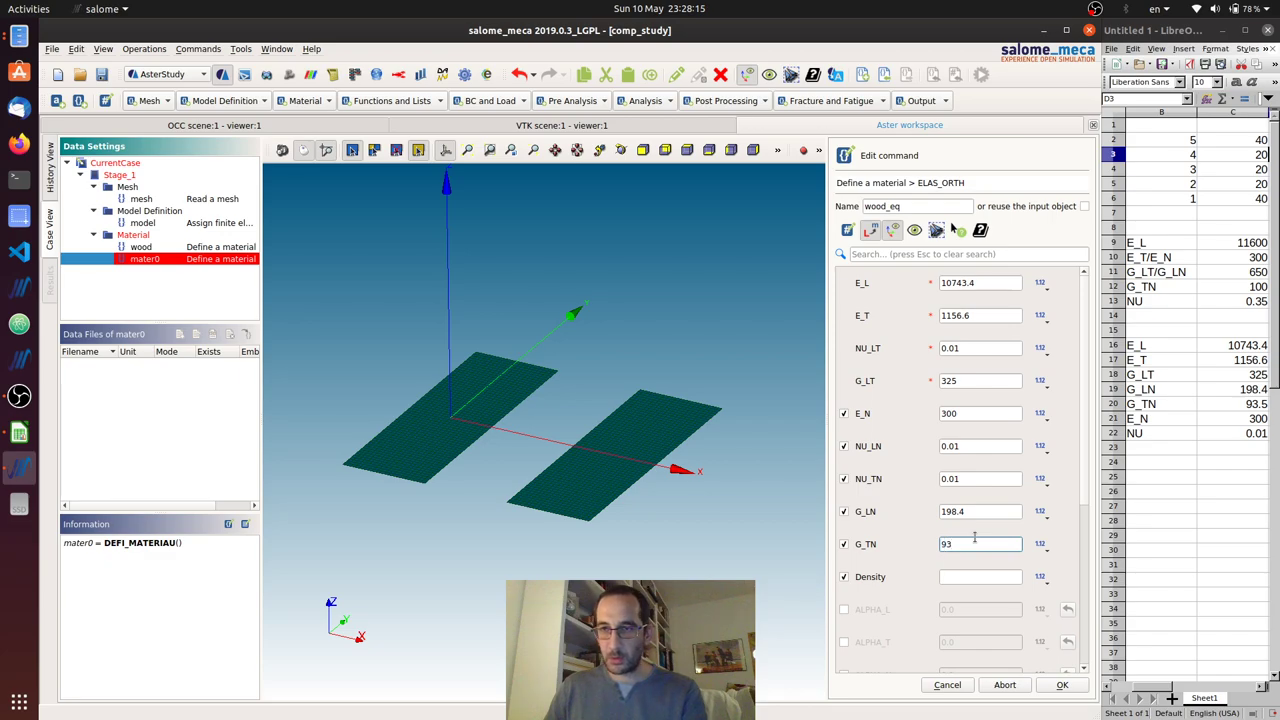
{"action": "type", "text": ".5"}
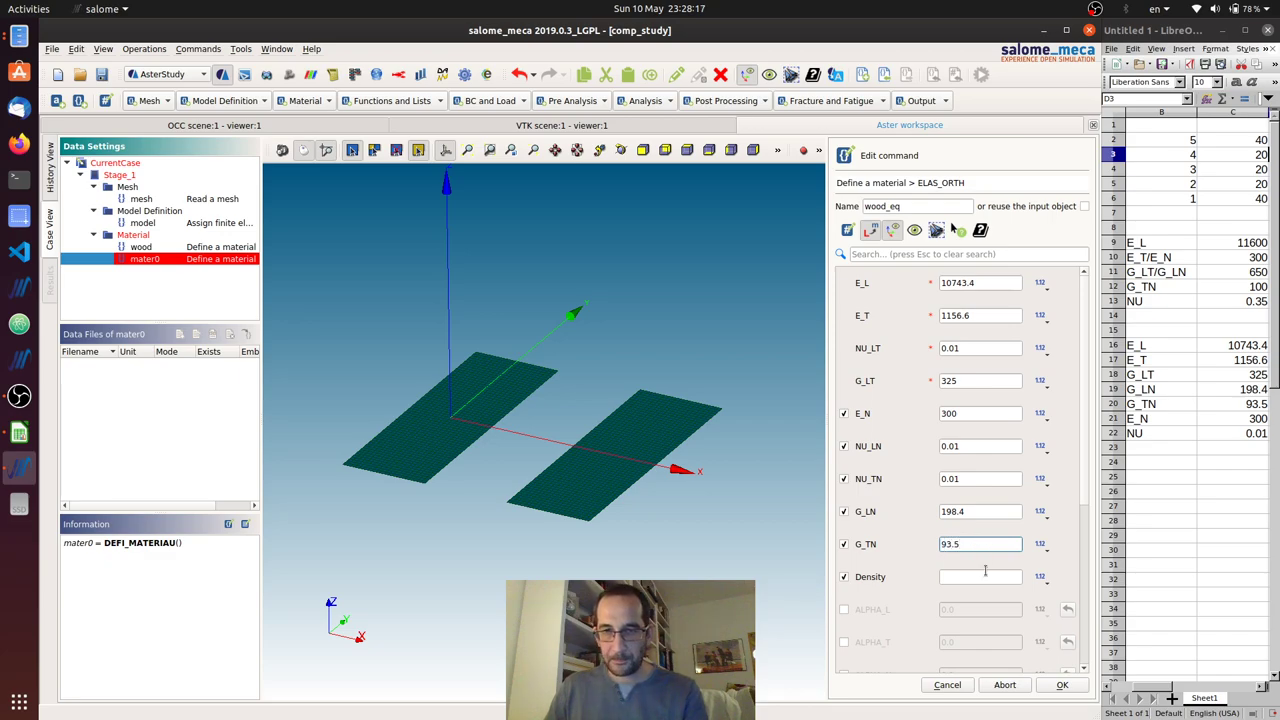
{"action": "left_click", "coordinate": [970, 577]}
{"action": "type", "text": "5"}
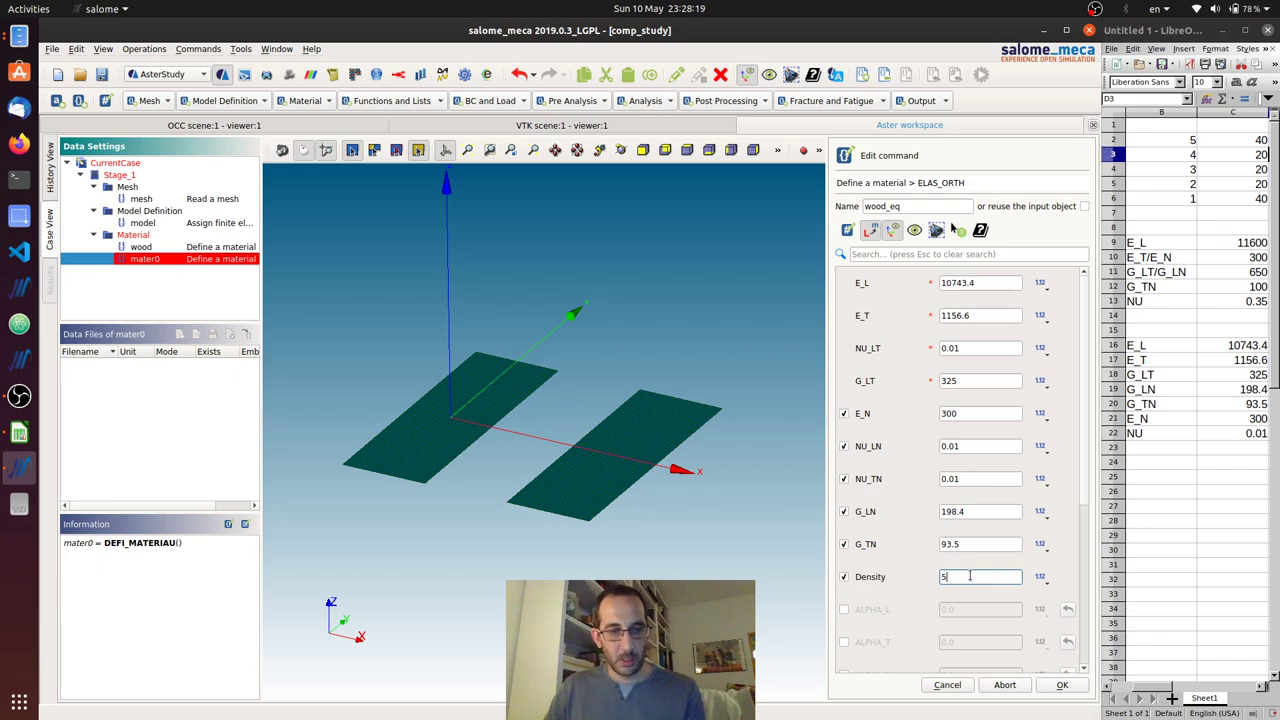
{"action": "type", "text": "E-10"}
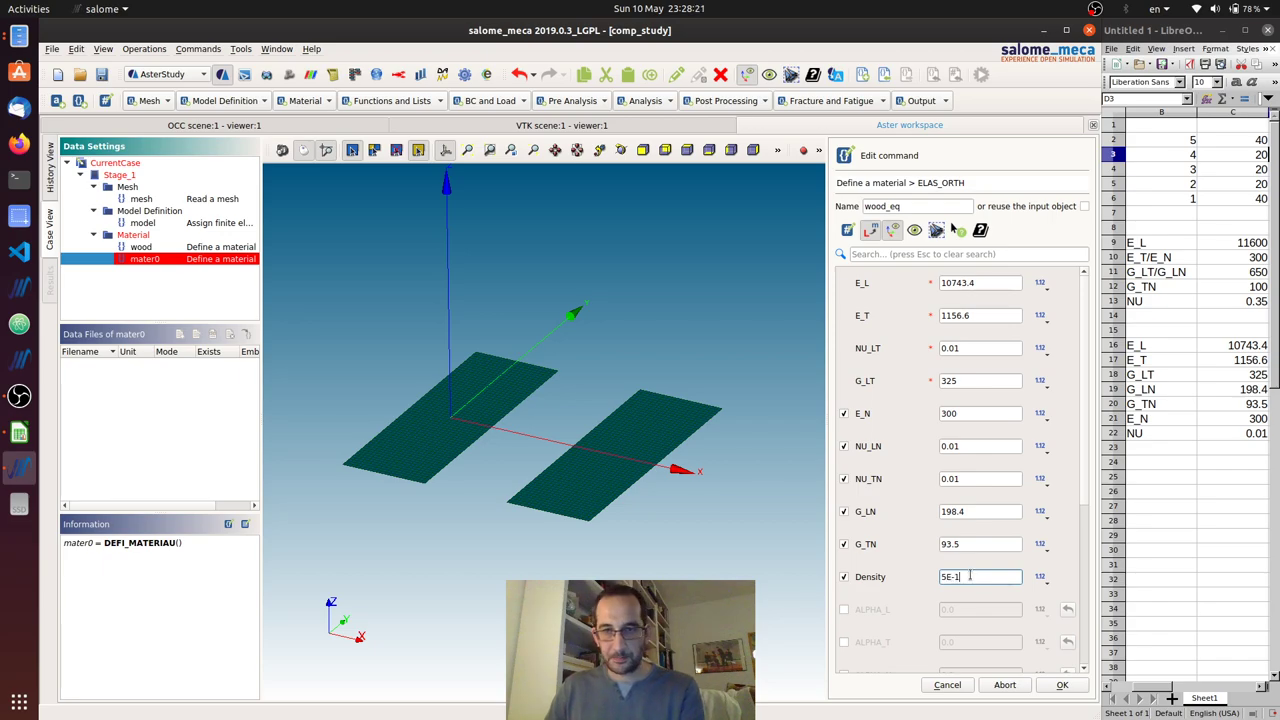
{"action": "left_click", "coordinate": [1060, 685]}
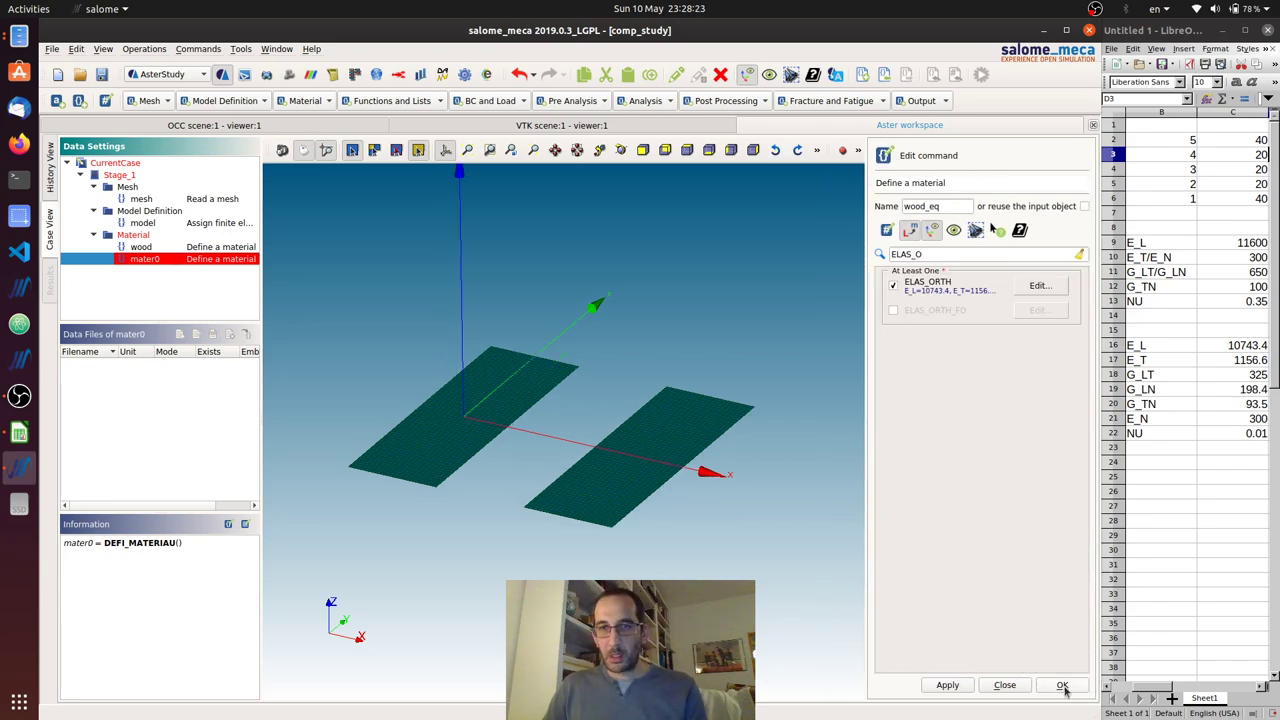
{"action": "left_click", "coordinate": [1064, 686]}
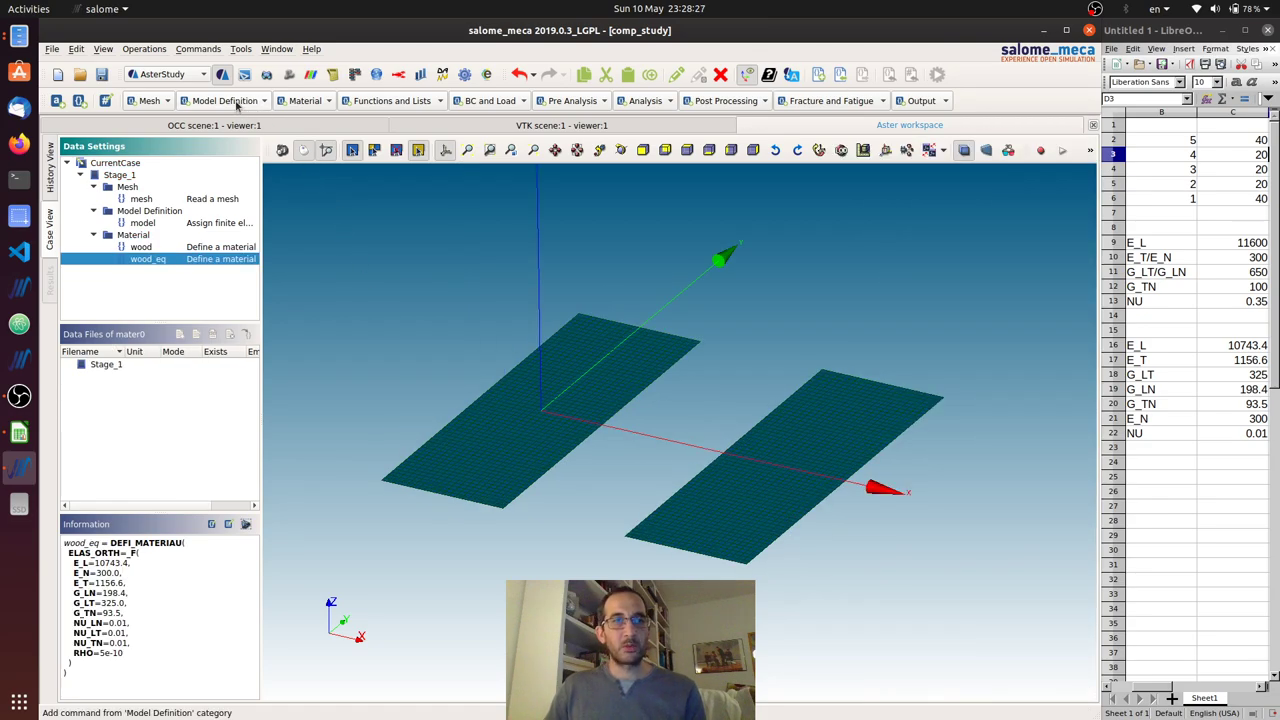
{"action": "left_click", "coordinate": [300, 102]}
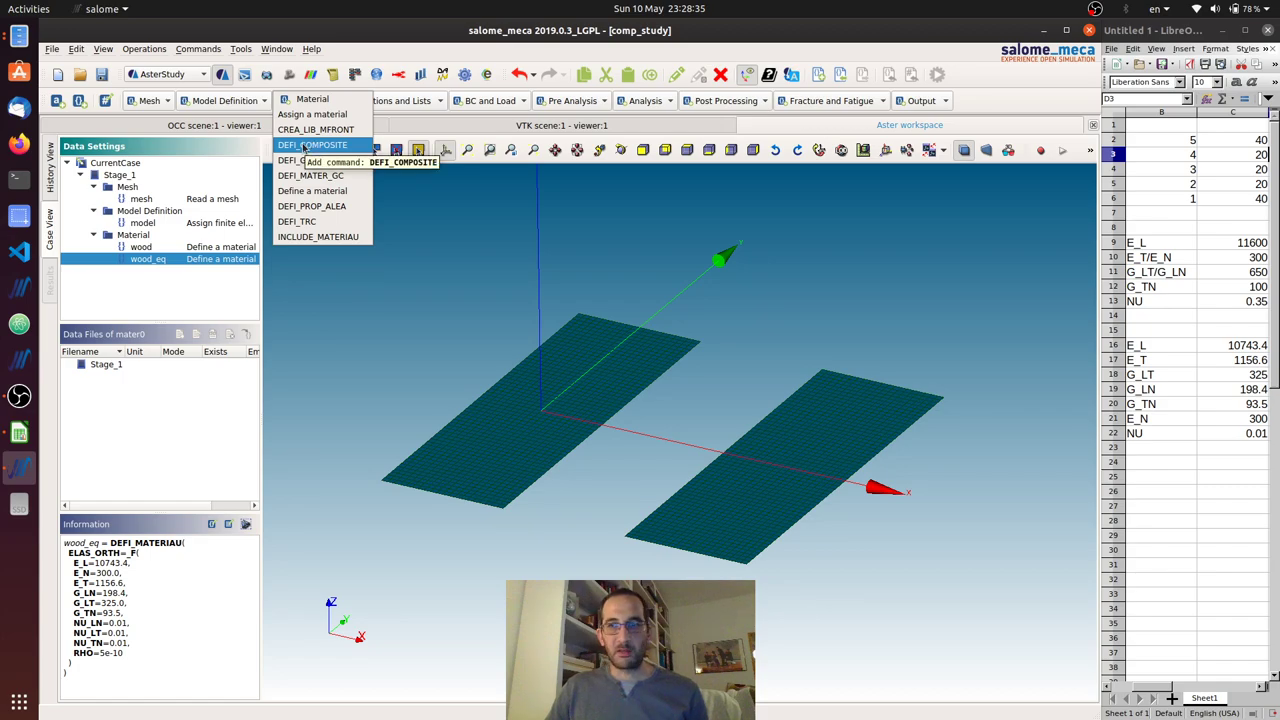
Step: Minimize Calc and add a DEFI_COMPOSITE material mater1 with five COUCHE layers
{"action": "left_click", "coordinate": [1224, 36]}
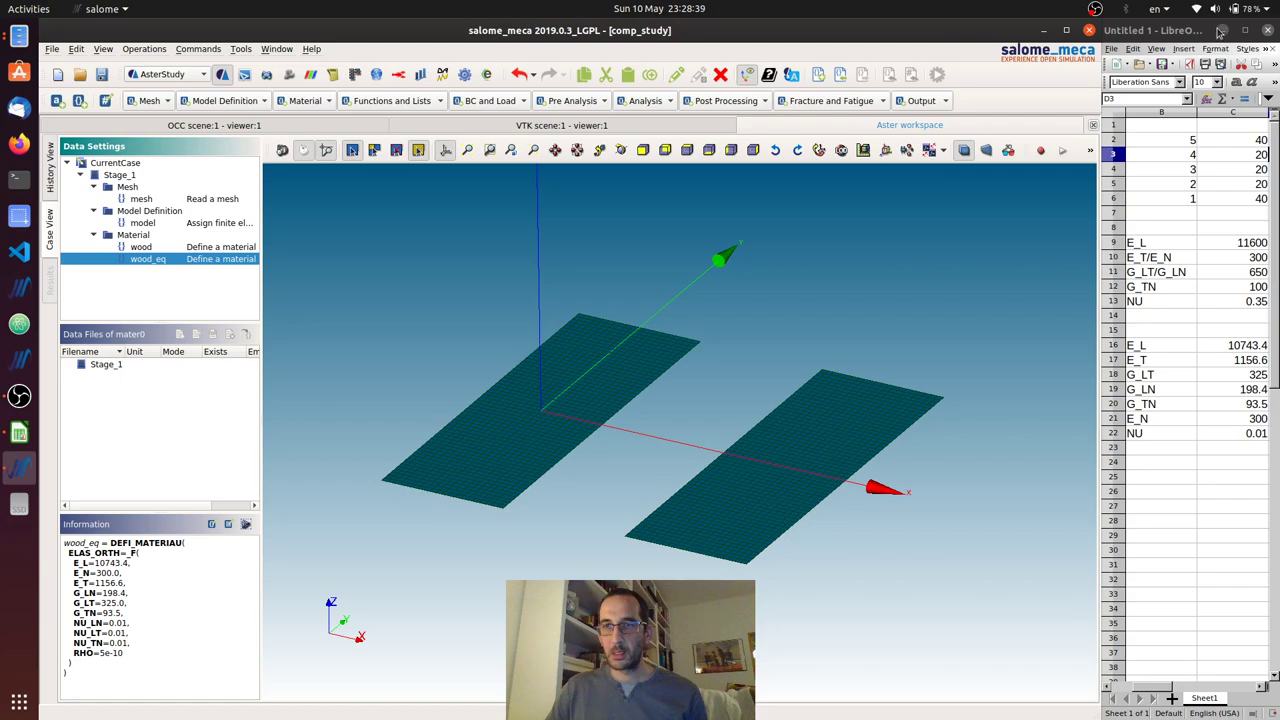
{"action": "left_click", "coordinate": [1221, 31]}
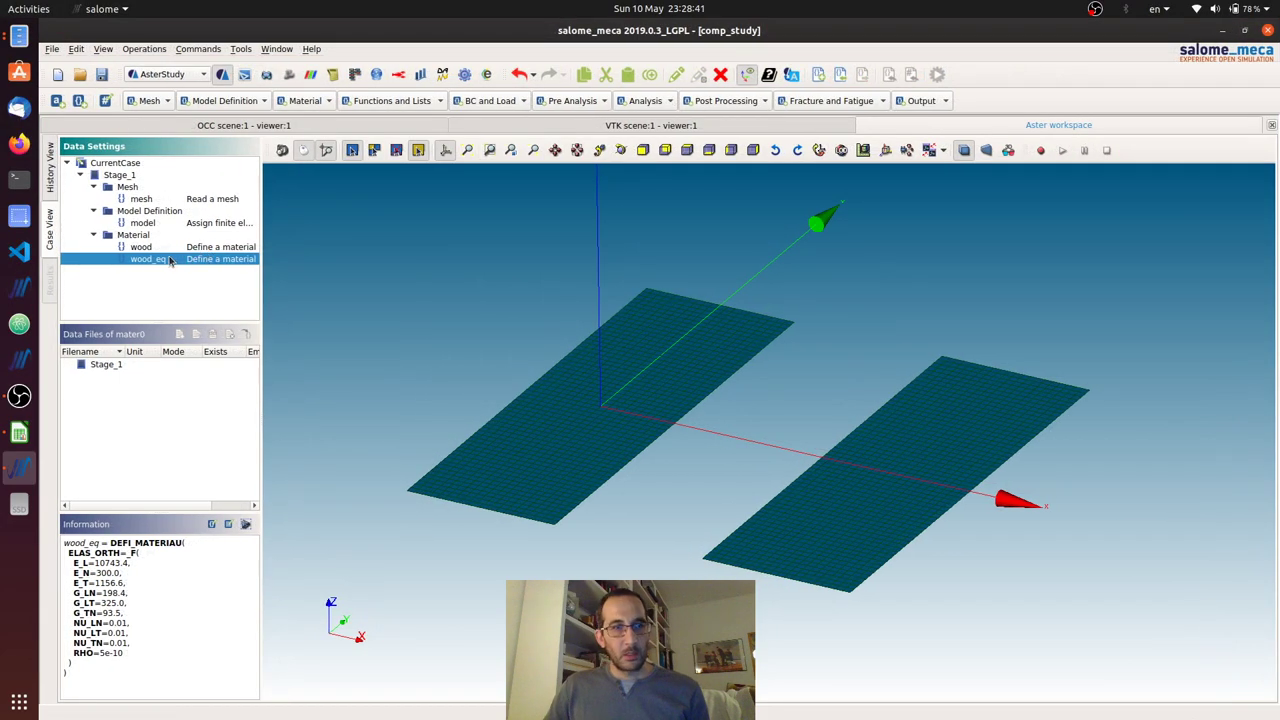
{"action": "left_click", "coordinate": [305, 101]}
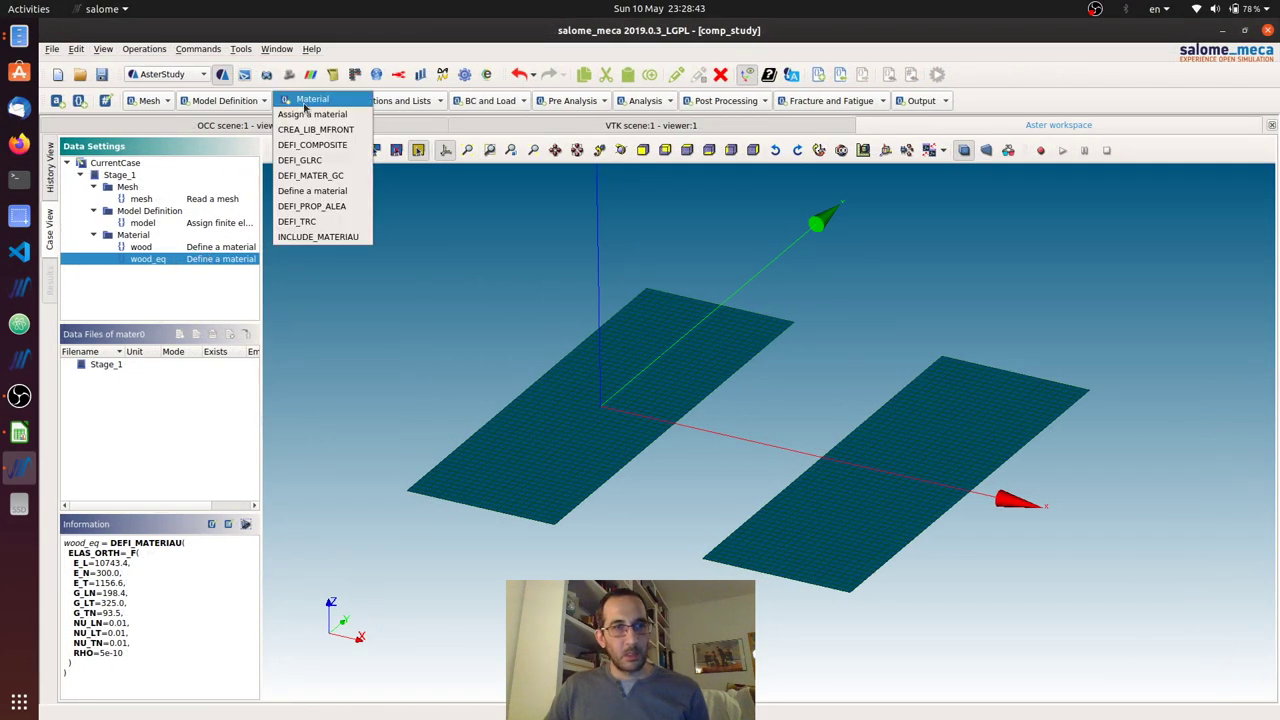
{"action": "left_click", "coordinate": [235, 102]}
{"action": "left_click", "coordinate": [234, 102]}
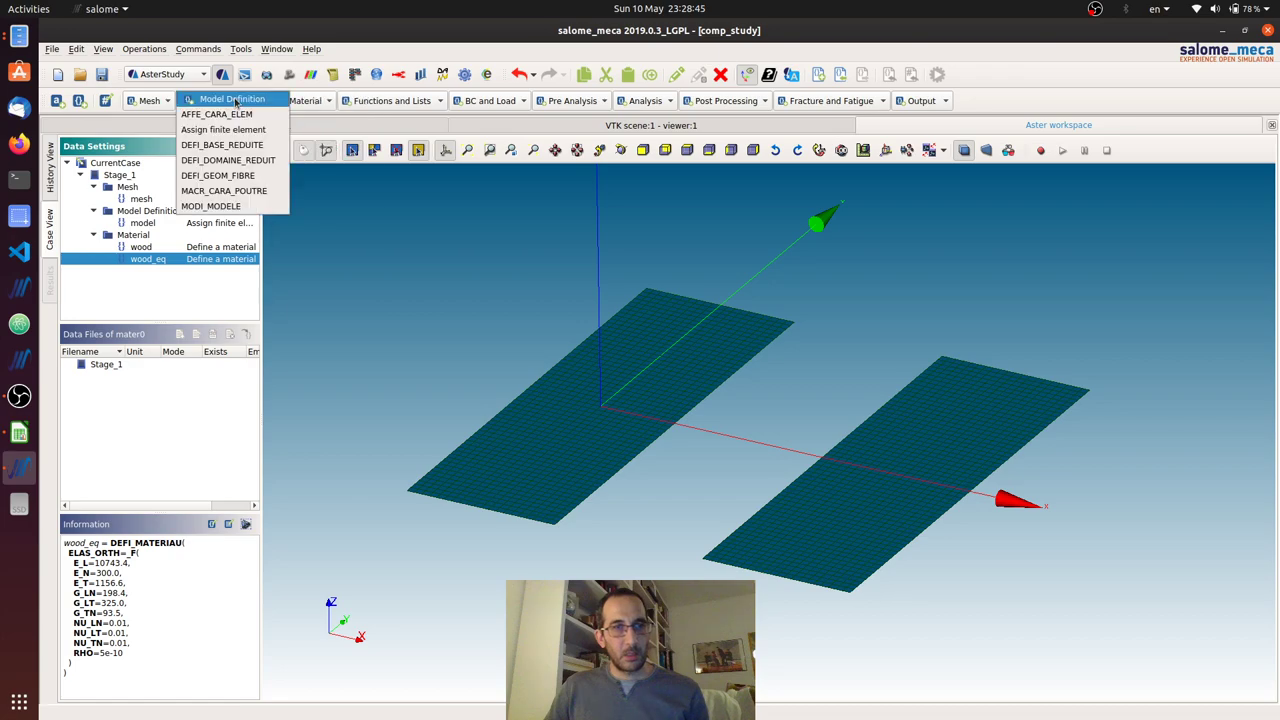
{"action": "left_click", "coordinate": [305, 101]}
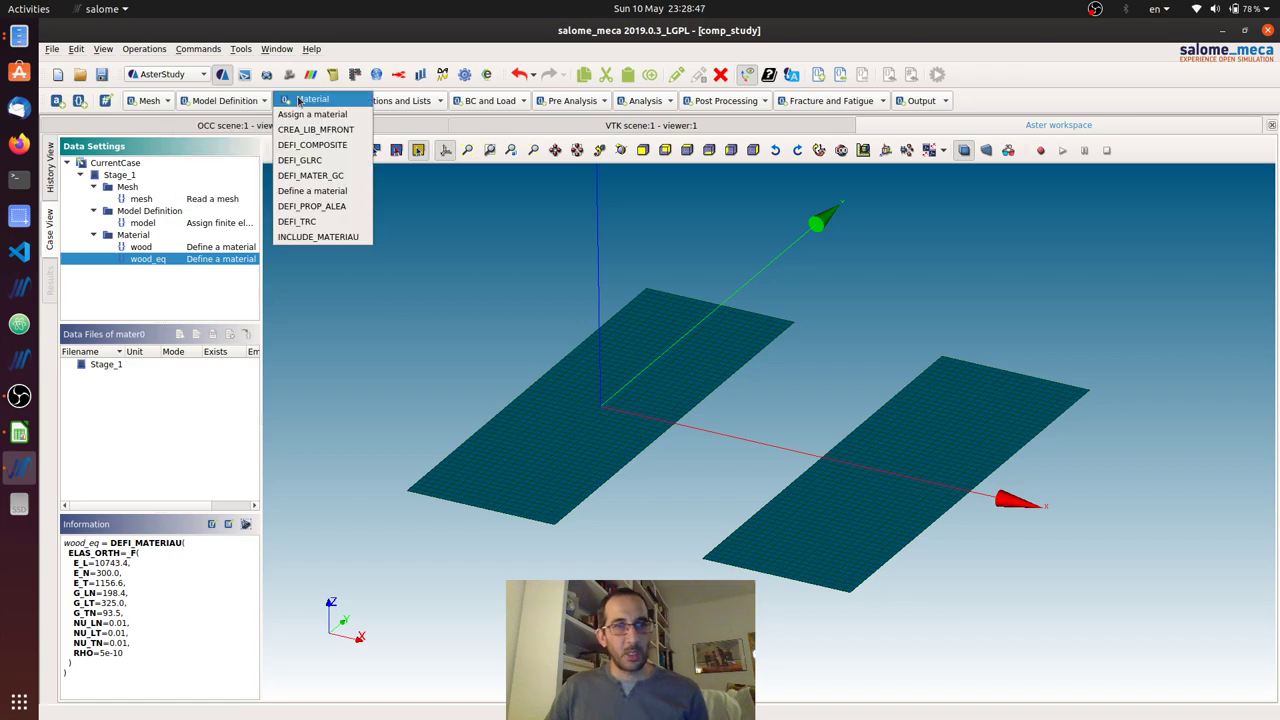
{"action": "left_click", "coordinate": [307, 146]}
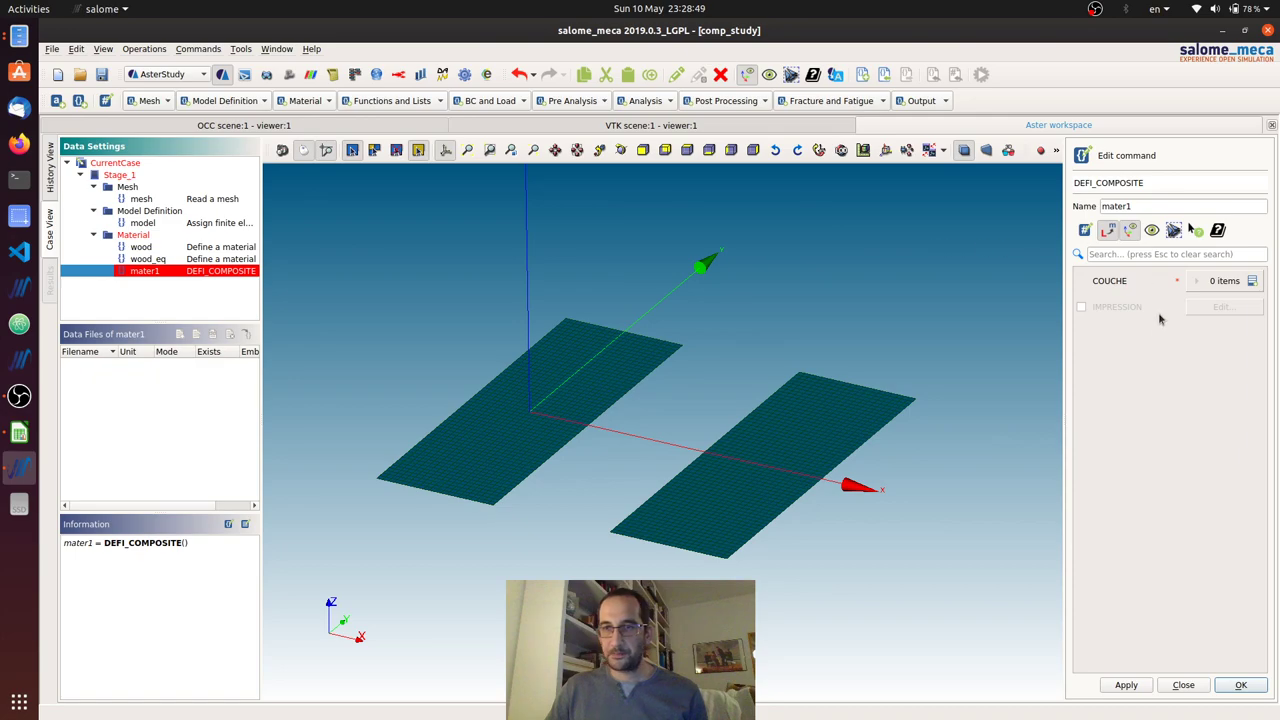
{"action": "left_click", "coordinate": [1253, 282]}
{"action": "left_click", "coordinate": [1253, 282]}
{"action": "left_click", "coordinate": [1253, 282]}
{"action": "left_click", "coordinate": [1253, 282]}
{"action": "left_click", "coordinate": [1253, 282]}
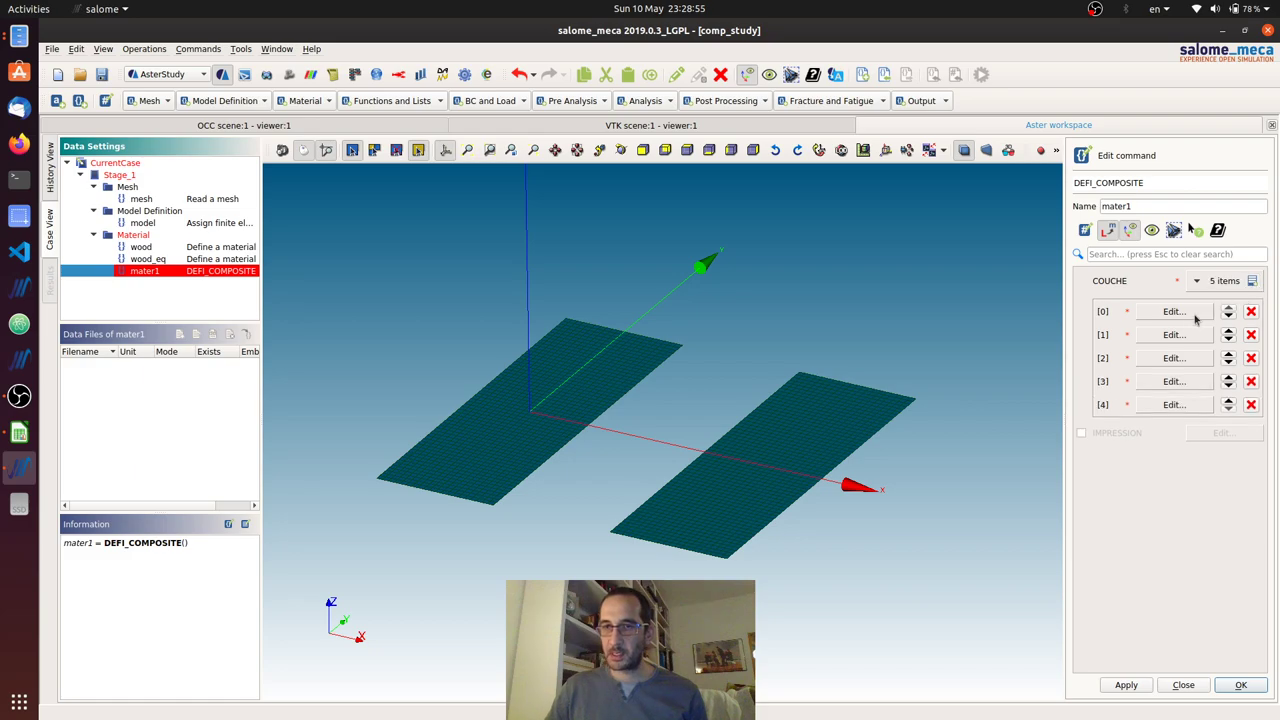
Step: Give the first composite layer thickness EPAIS 40 and material wood
{"action": "left_click", "coordinate": [1173, 311]}
{"action": "left_click", "coordinate": [1167, 282]}
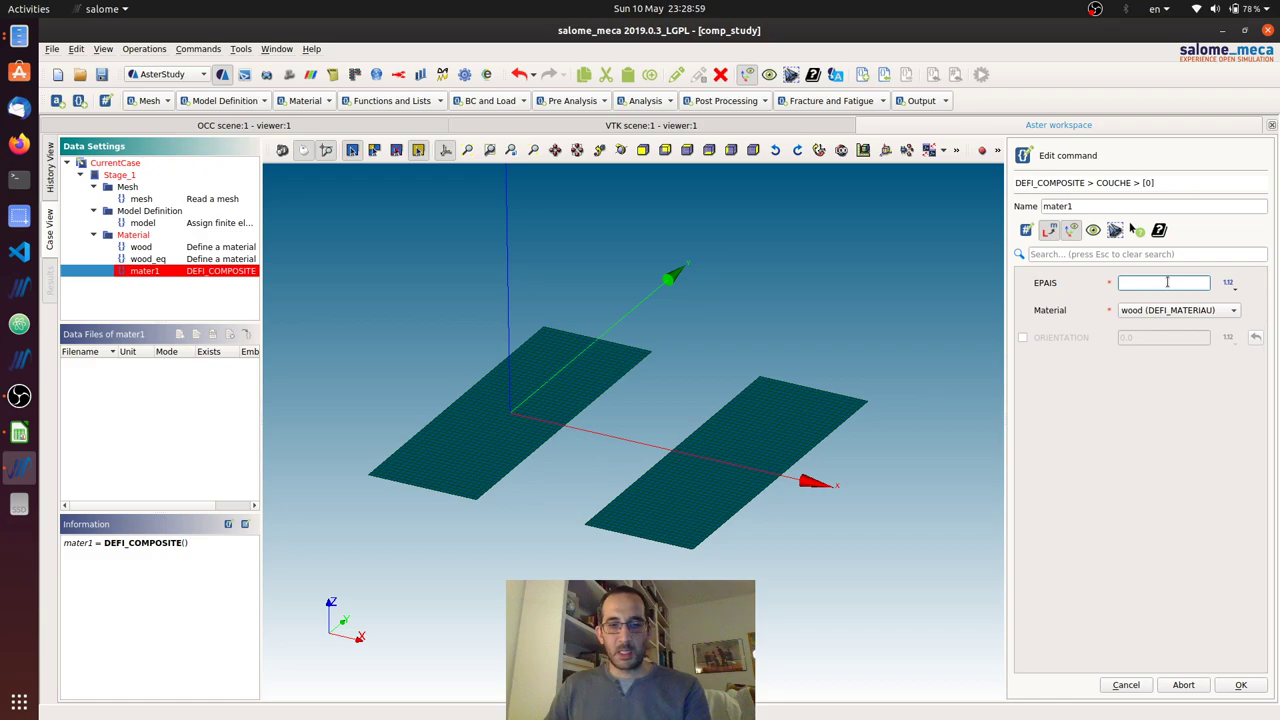
{"action": "left_click", "coordinate": [1179, 311]}
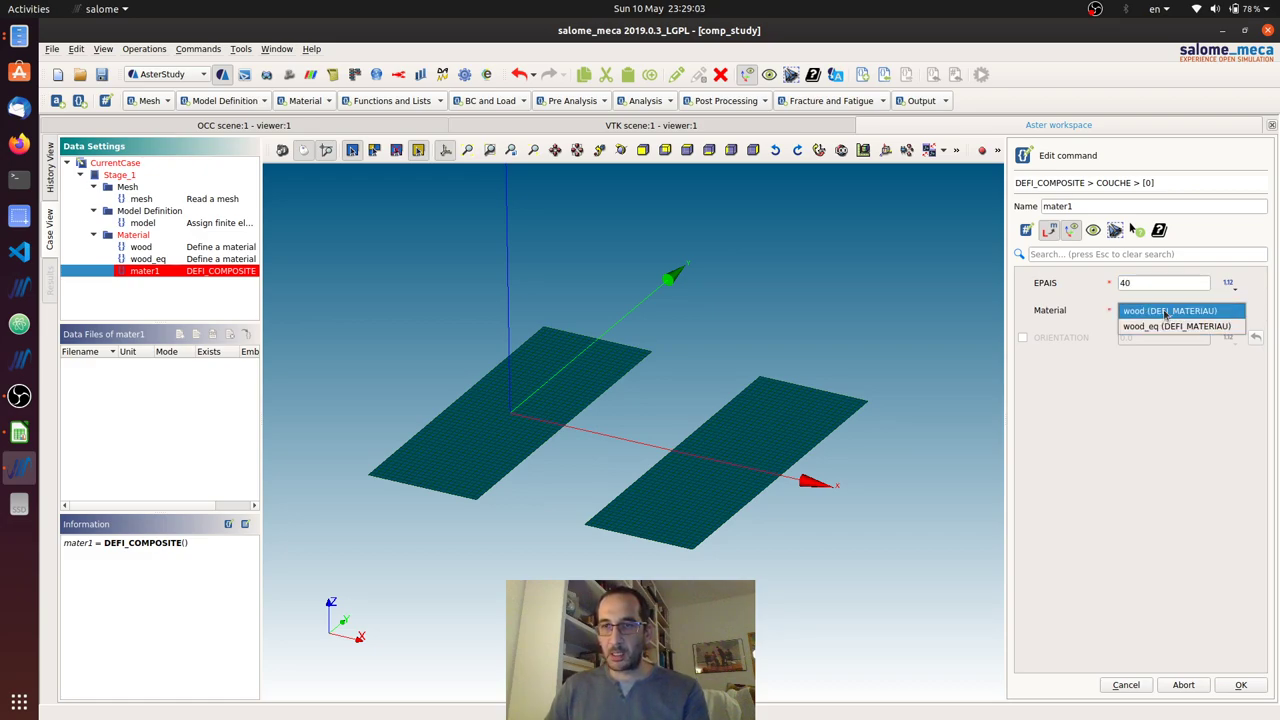
{"action": "left_click", "coordinate": [1166, 313]}
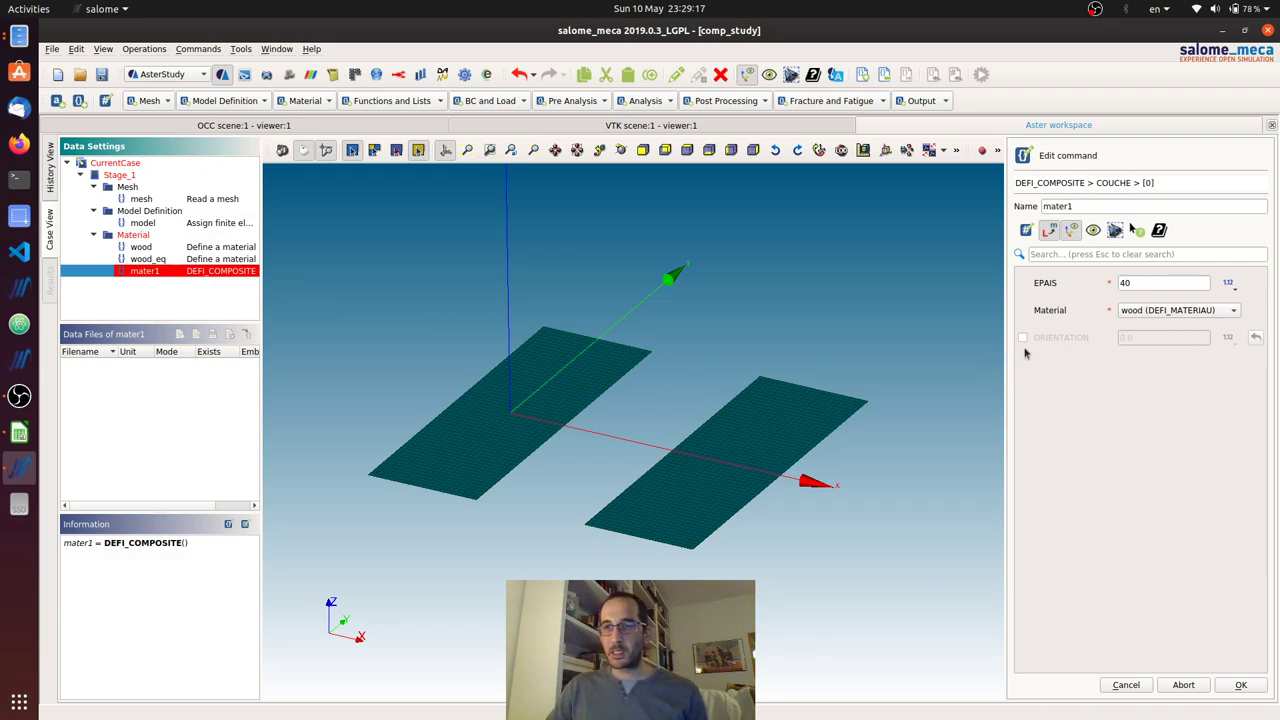
Step: Give layers two and three a thickness of 20, with layer two oriented at 90°
{"action": "left_click", "coordinate": [1241, 685]}
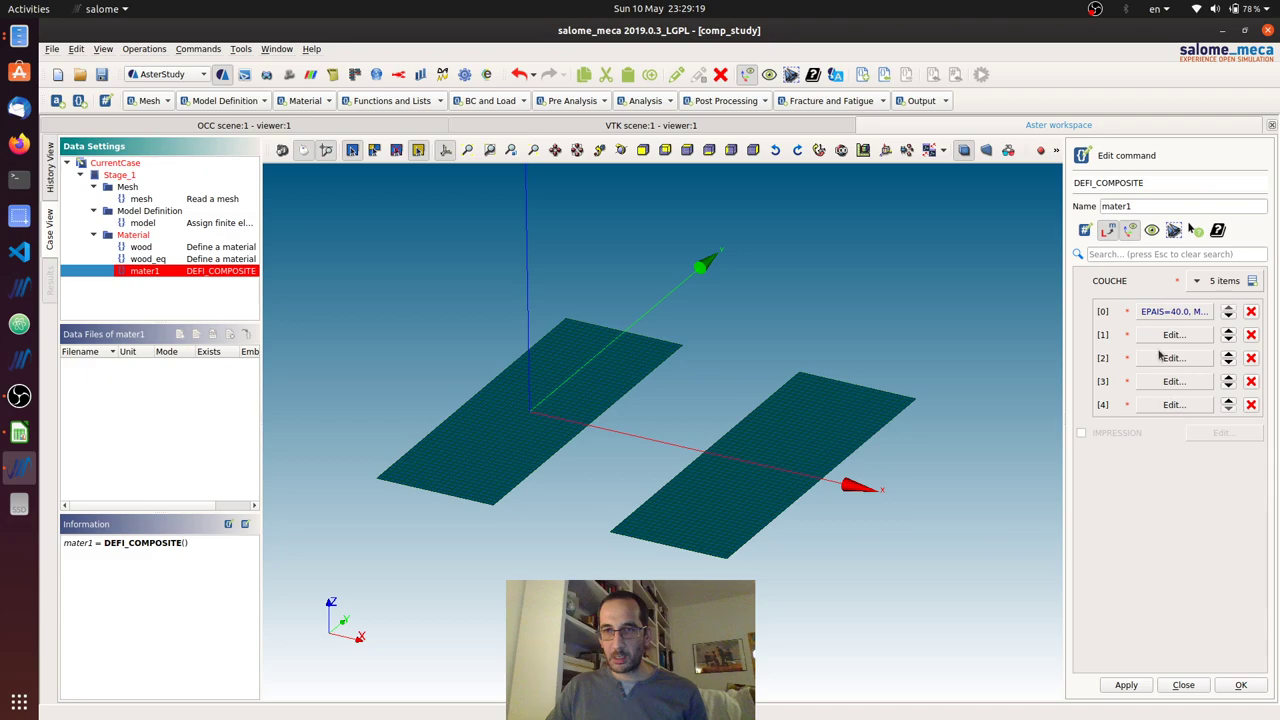
{"action": "left_click", "coordinate": [1160, 340]}
{"action": "left_click", "coordinate": [1137, 283]}
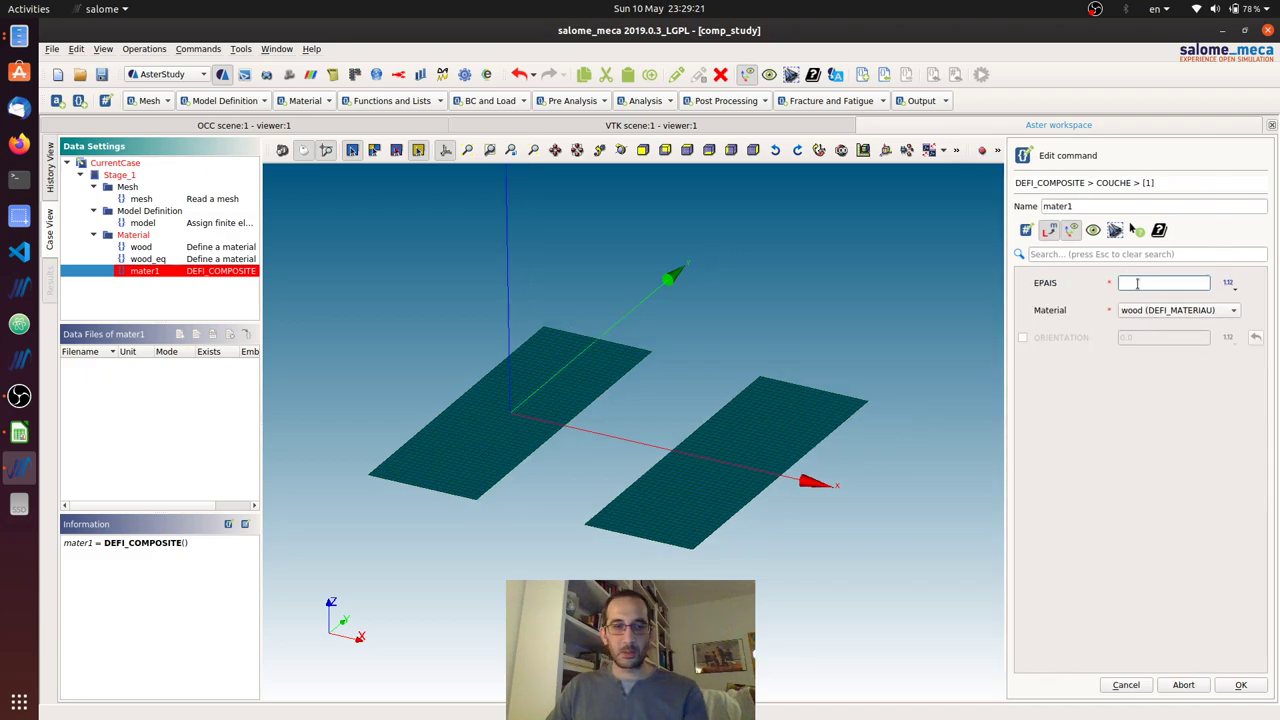
{"action": "type", "text": "20"}
{"action": "left_click", "coordinate": [1064, 337]}
{"action": "key", "text": "Tab"}
{"action": "type", "text": "90"}
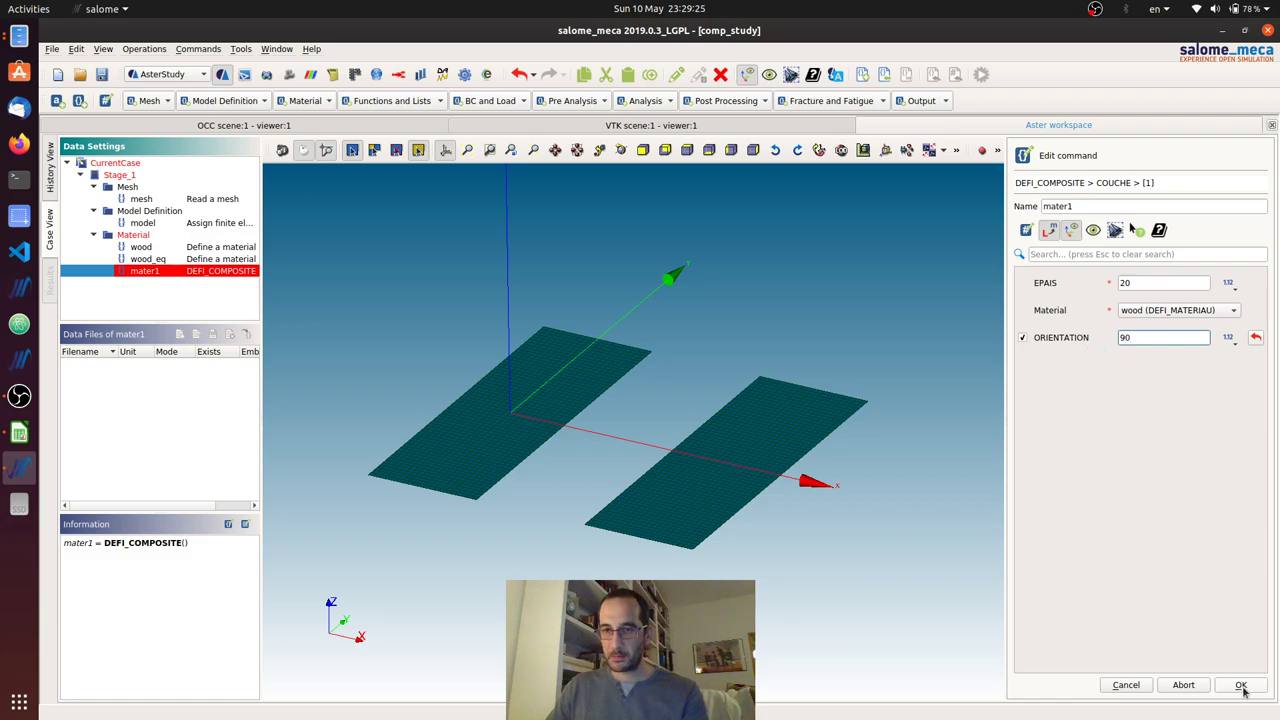
{"action": "left_click", "coordinate": [1241, 686]}
{"action": "left_click", "coordinate": [1173, 358]}
{"action": "left_click", "coordinate": [1151, 285]}
{"action": "type", "text": "20"}
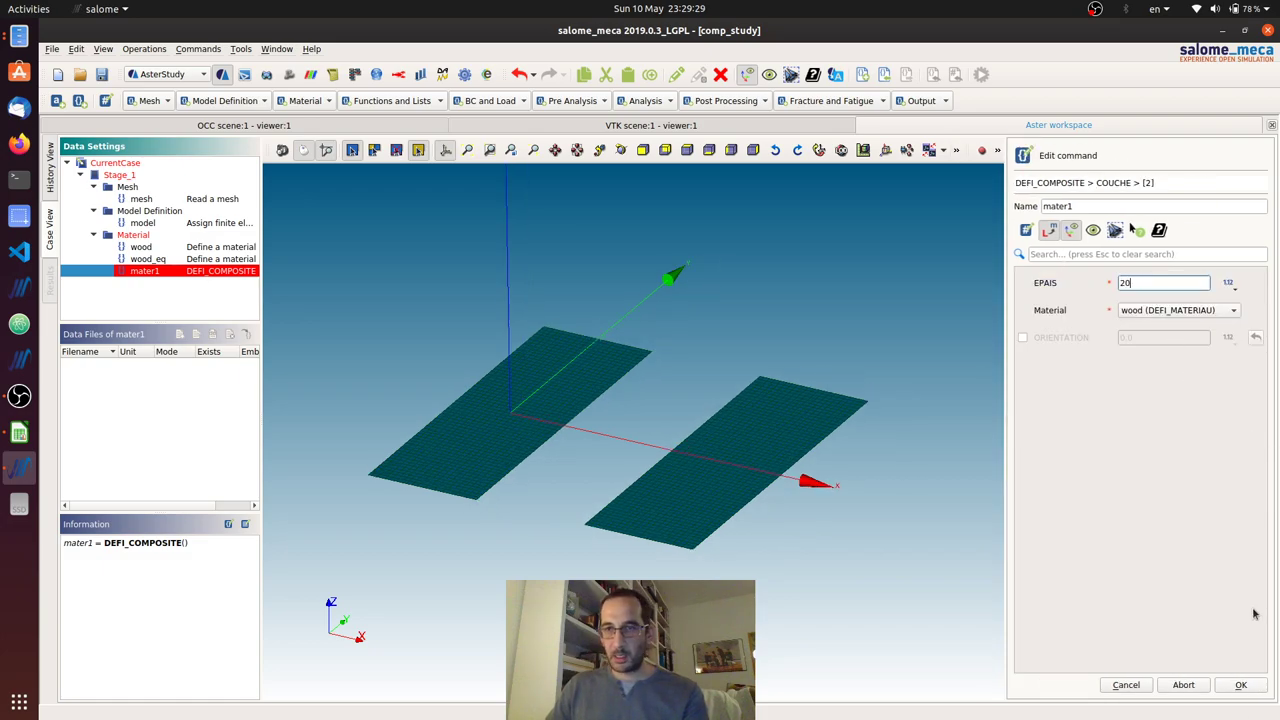
{"action": "left_click", "coordinate": [1242, 684]}
Step: Set layer four to thickness 20 at 90° orientation and keep layer five at 40
{"action": "left_click", "coordinate": [1157, 384]}
{"action": "left_click", "coordinate": [1135, 284]}
{"action": "type", "text": "20"}
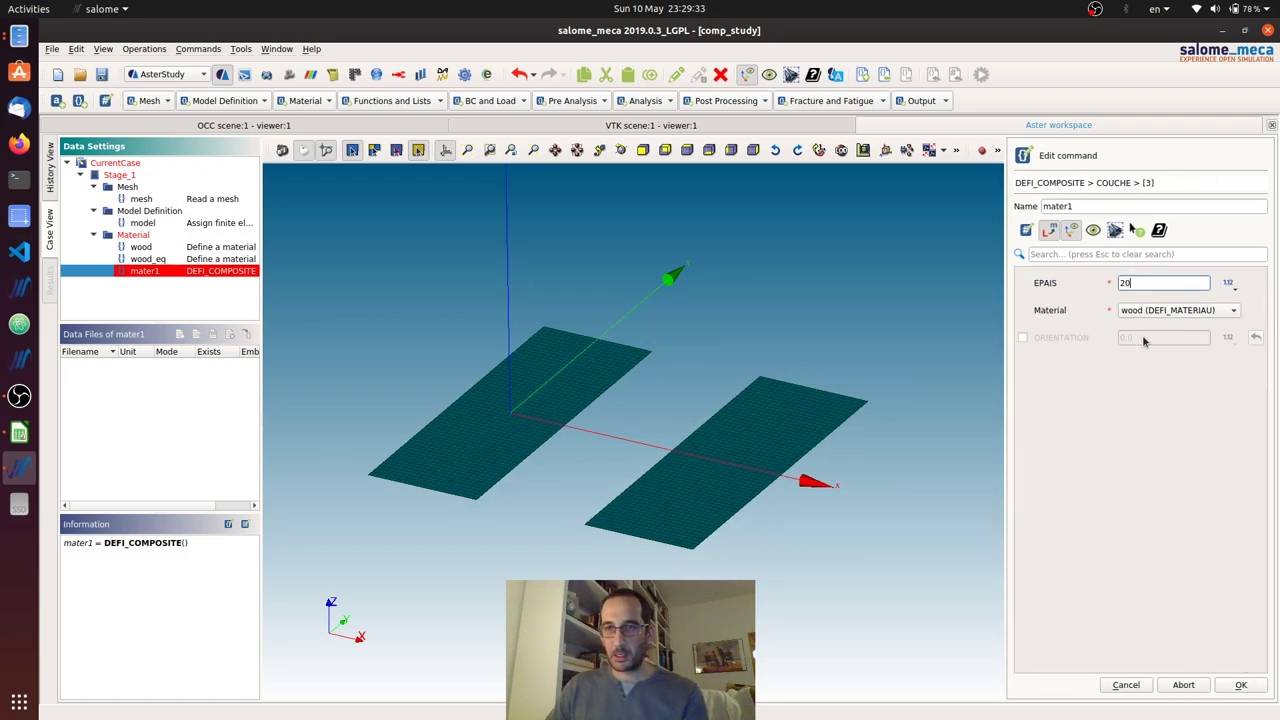
{"action": "left_click", "coordinate": [1068, 337]}
{"action": "double_click", "coordinate": [1142, 337]}
{"action": "type", "text": "90"}
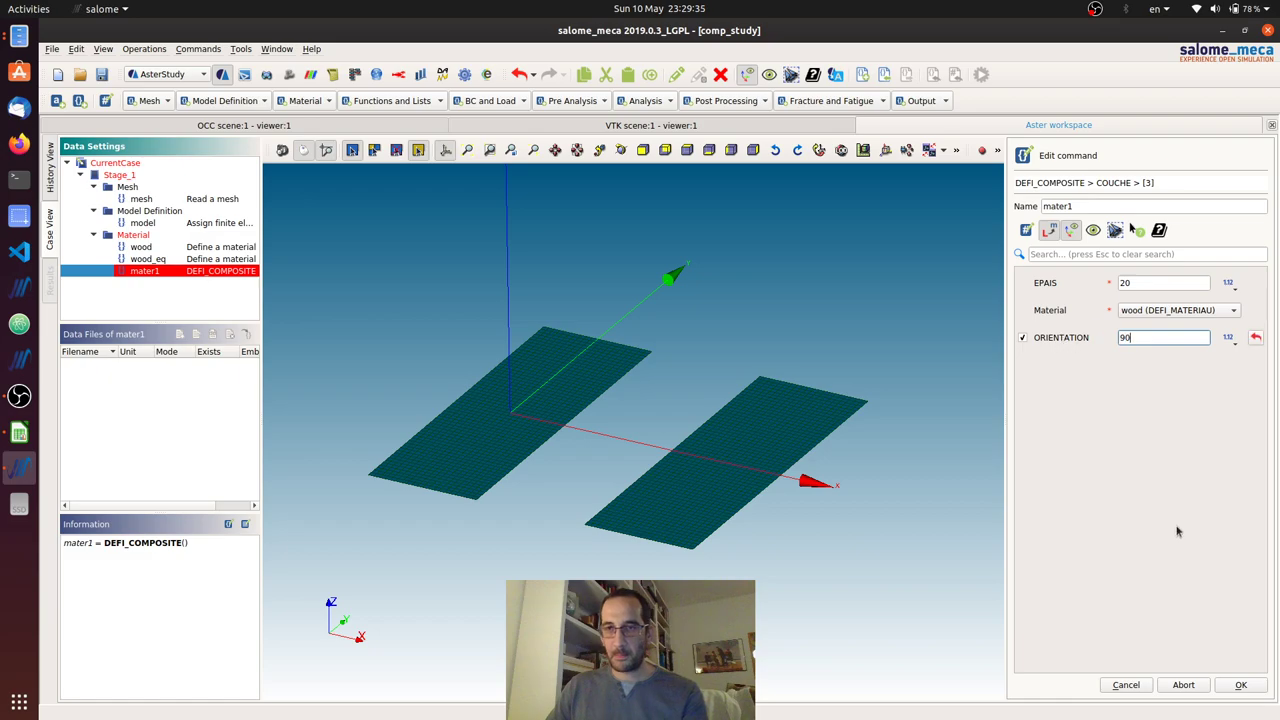
{"action": "left_click", "coordinate": [1241, 685]}
{"action": "left_click", "coordinate": [1172, 405]}
{"action": "left_click", "coordinate": [1142, 284]}
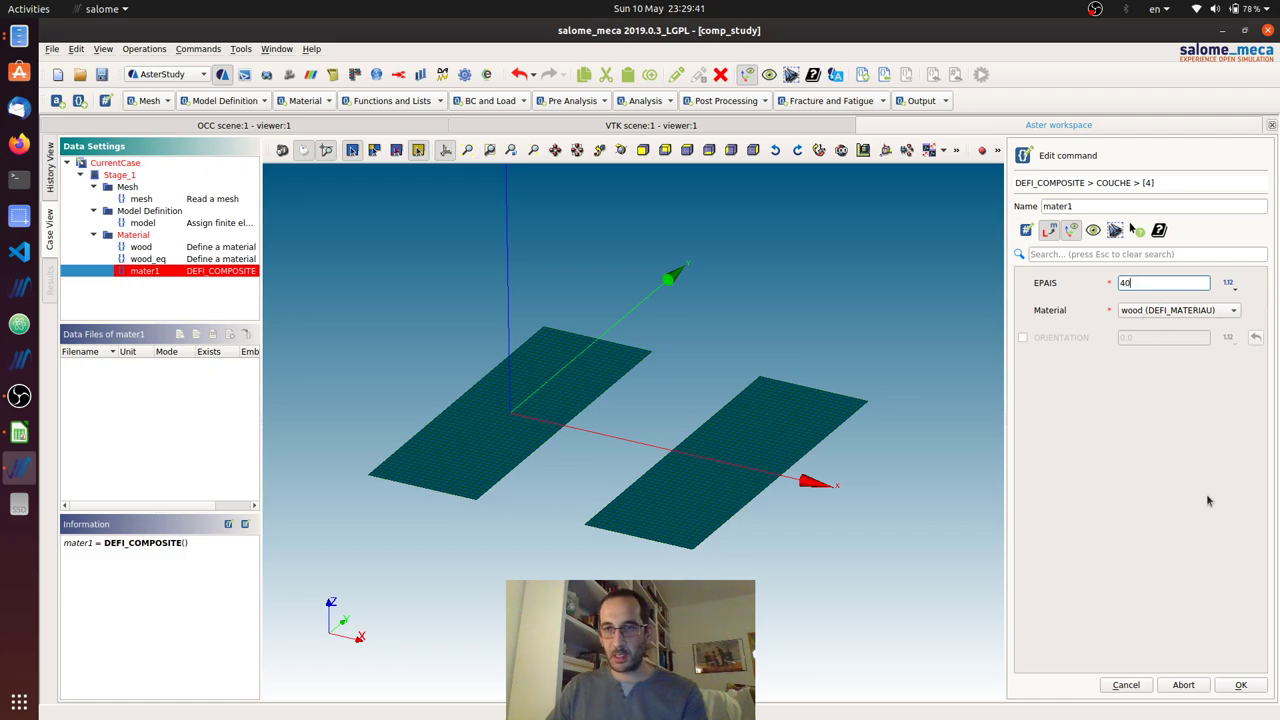
{"action": "left_click", "coordinate": [1240, 686]}
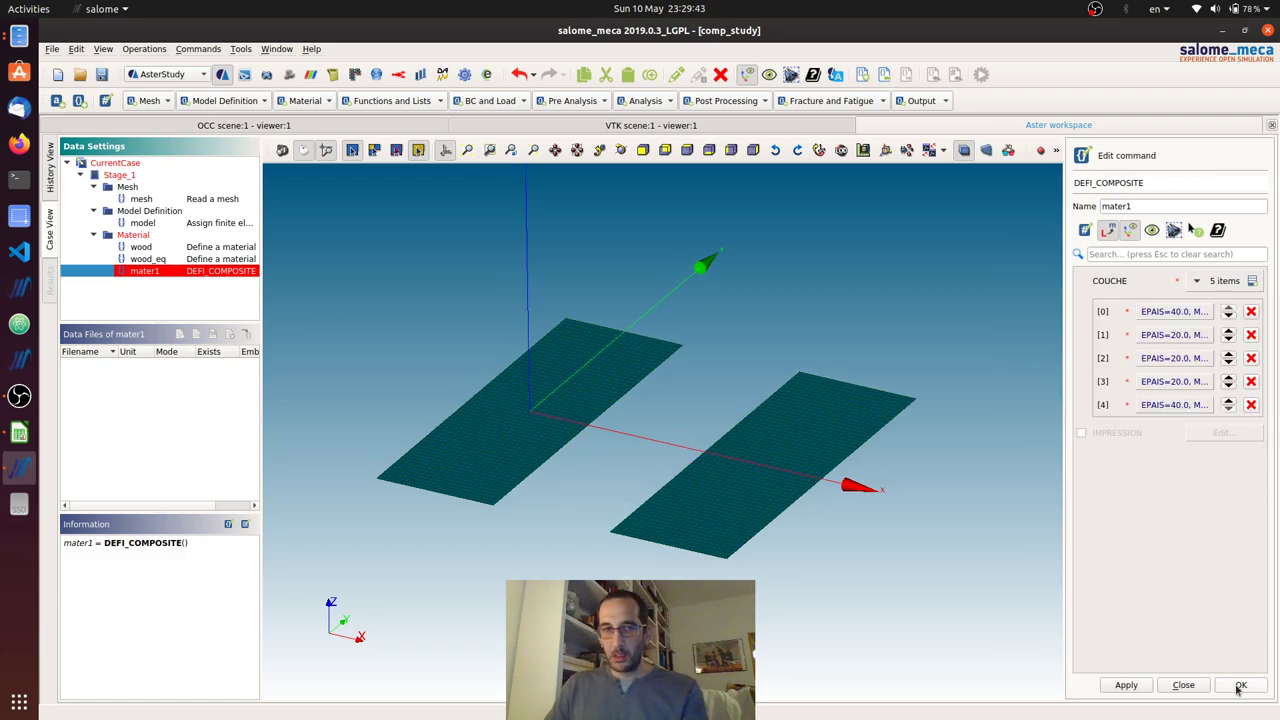
Step: Rename the composite from mater1 to clt140 and store it
{"action": "left_click_drag", "start_coordinate": [1140, 206], "coordinate": [1052, 212]}
{"action": "type", "text": "clt140"}
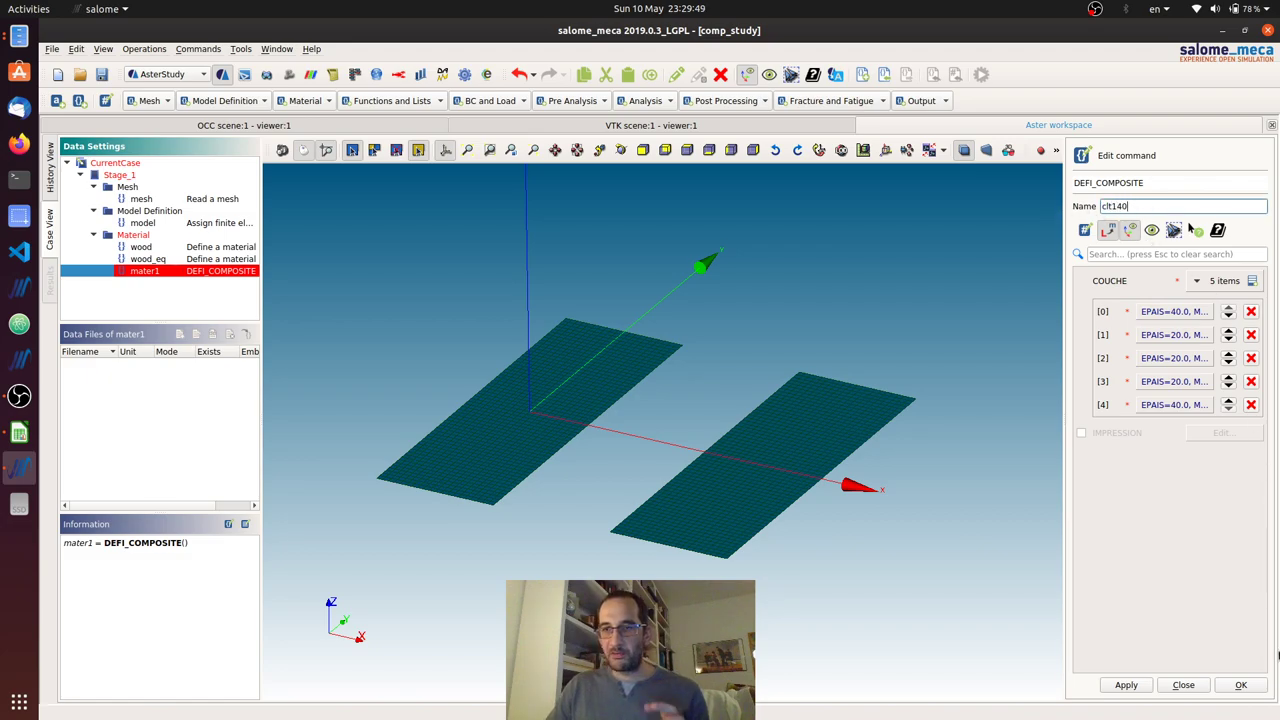
{"action": "left_click", "coordinate": [1241, 686]}
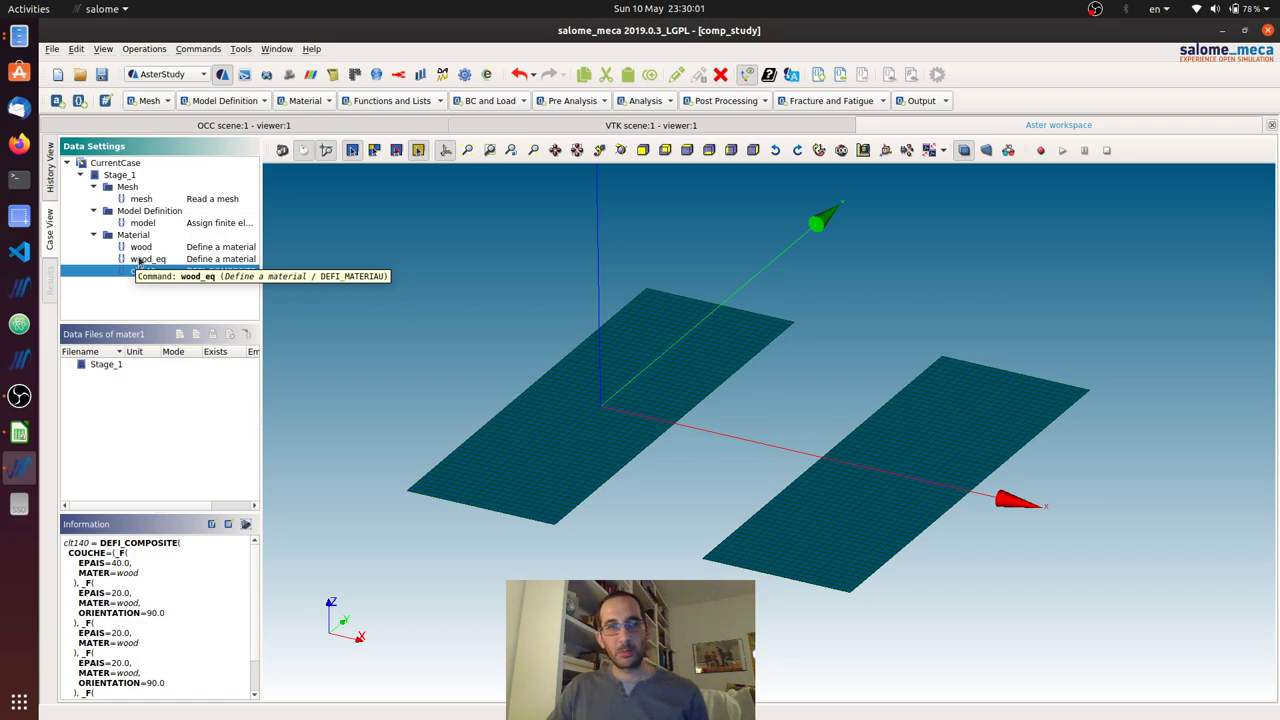
Step: Create a new DEFI_COMPOSITE material named clt_eq
{"action": "left_click", "coordinate": [305, 100]}
{"action": "left_click", "coordinate": [312, 145]}
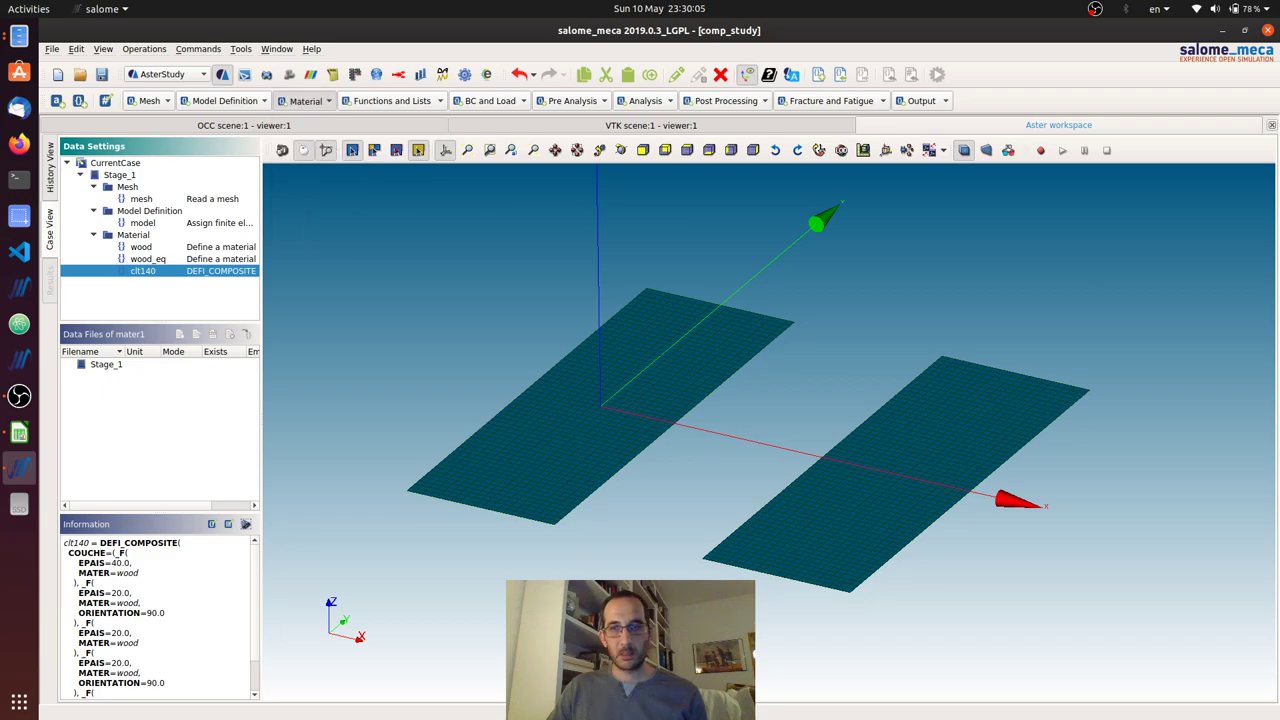
{"action": "left_click_drag", "start_coordinate": [1133, 207], "coordinate": [1073, 207]}
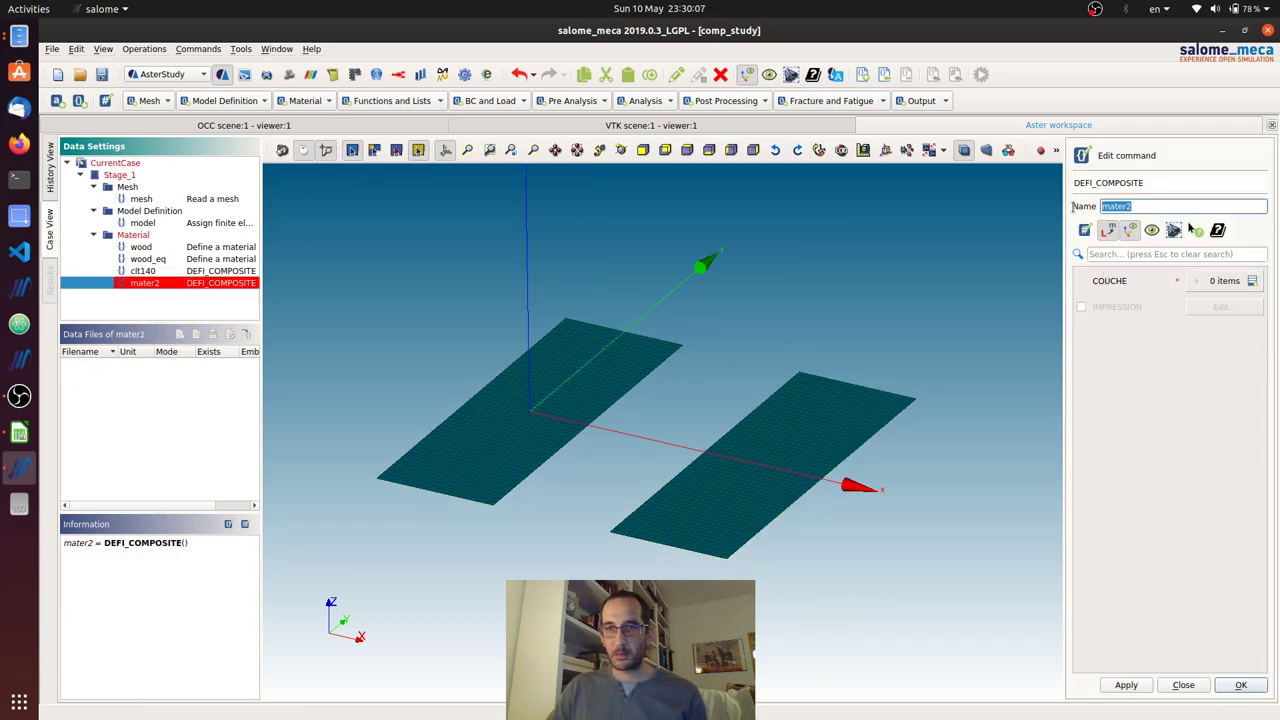
{"action": "type", "text": "cl"}
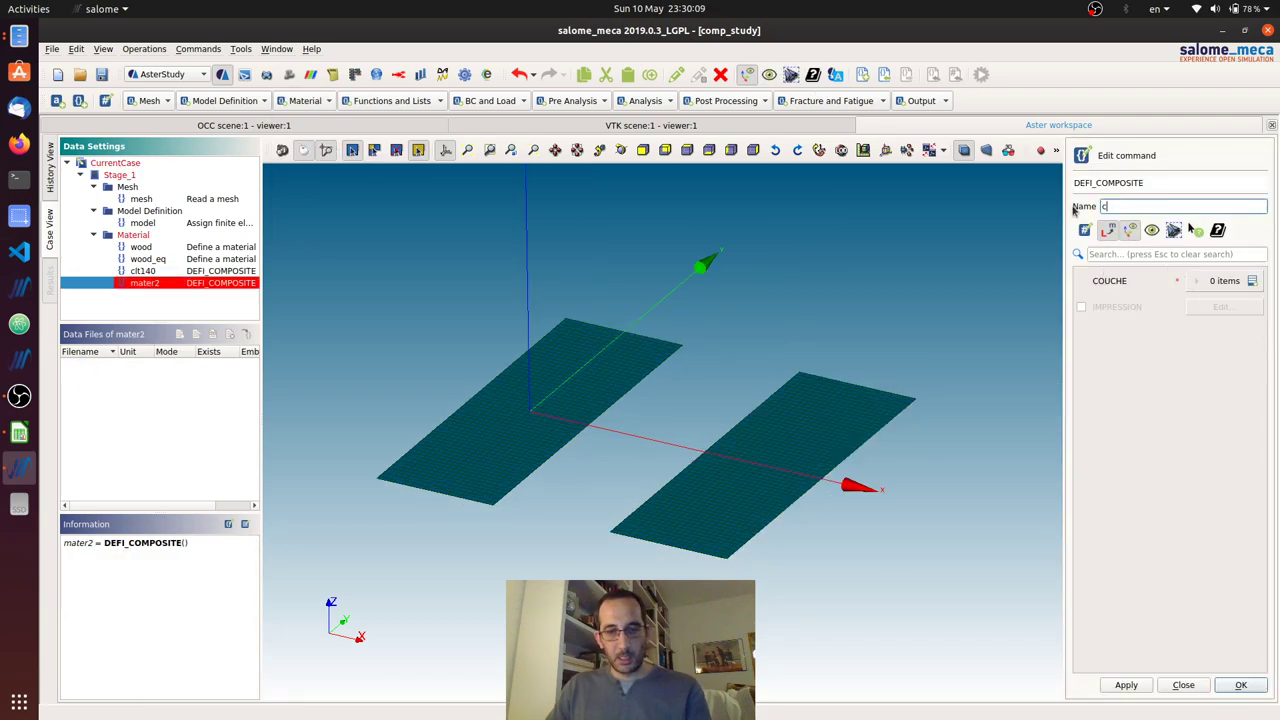
{"action": "type", "text": "t_eq"}
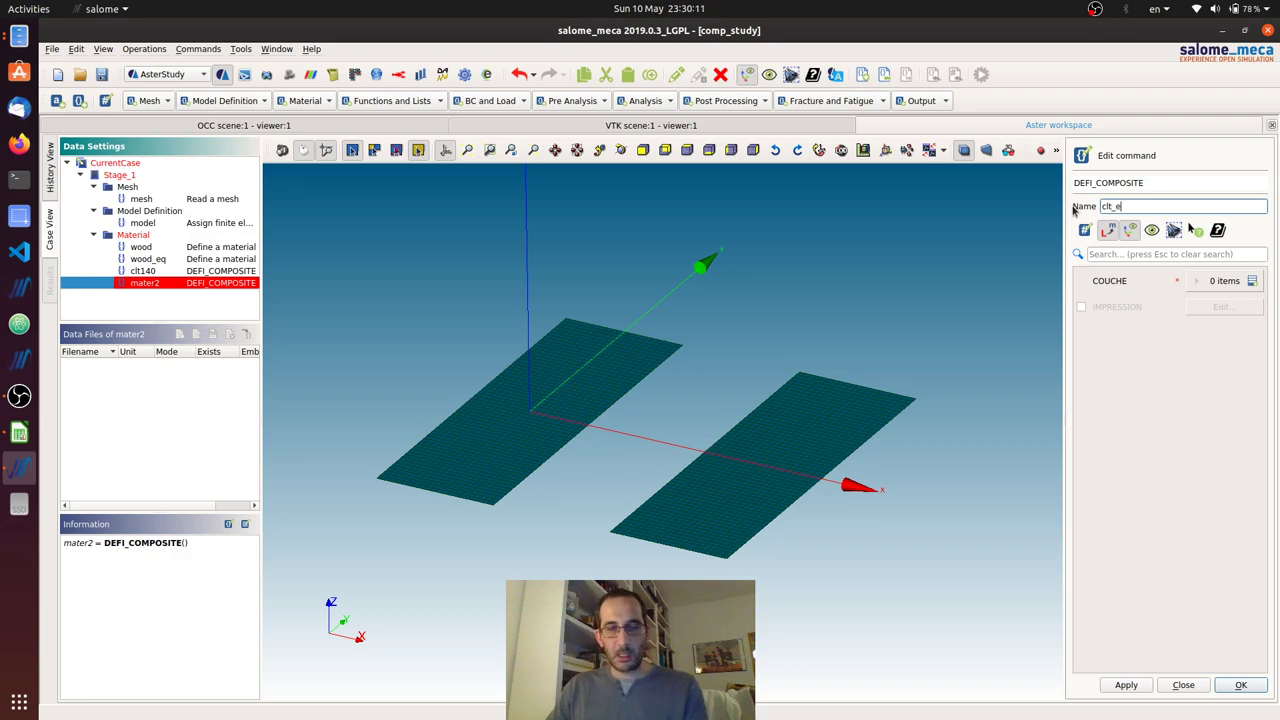
Step: Give clt_eq a single 140-thick layer of wood_eq and store the composite
{"action": "left_click", "coordinate": [1252, 281]}
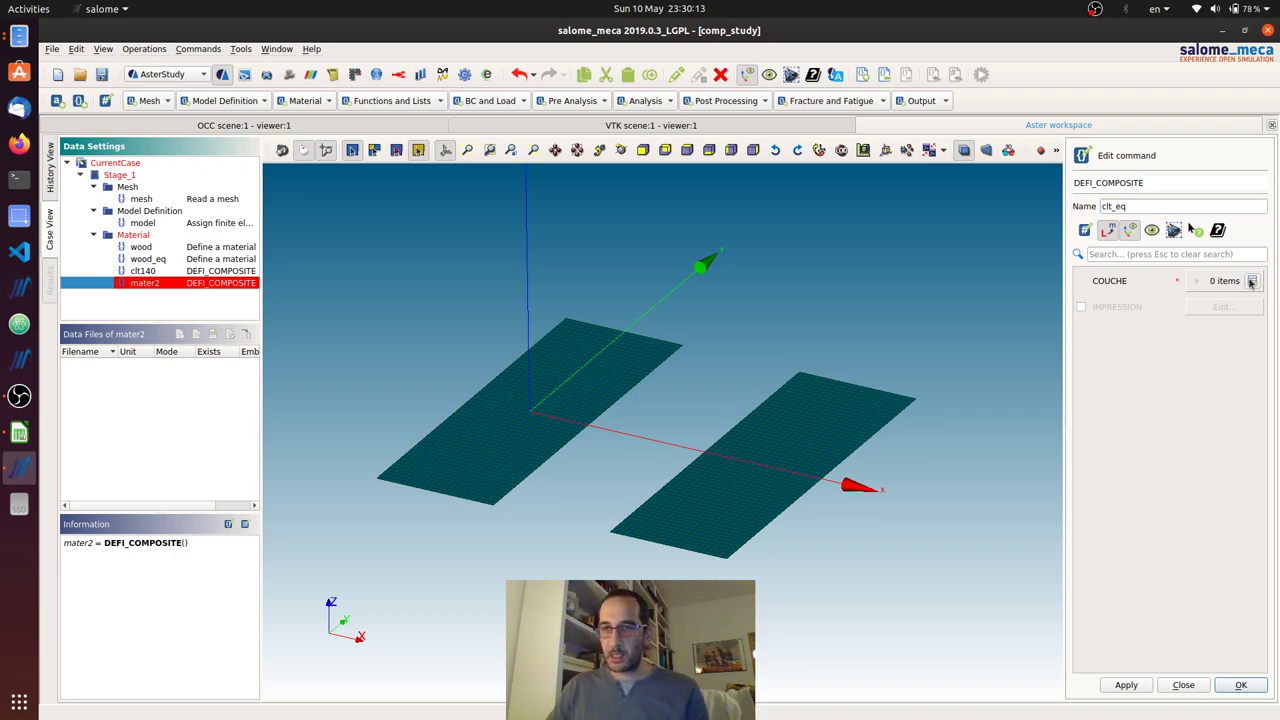
{"action": "left_click", "coordinate": [1182, 318]}
{"action": "left_click", "coordinate": [1143, 282]}
{"action": "type", "text": "140"}
{"action": "left_click", "coordinate": [1148, 312]}
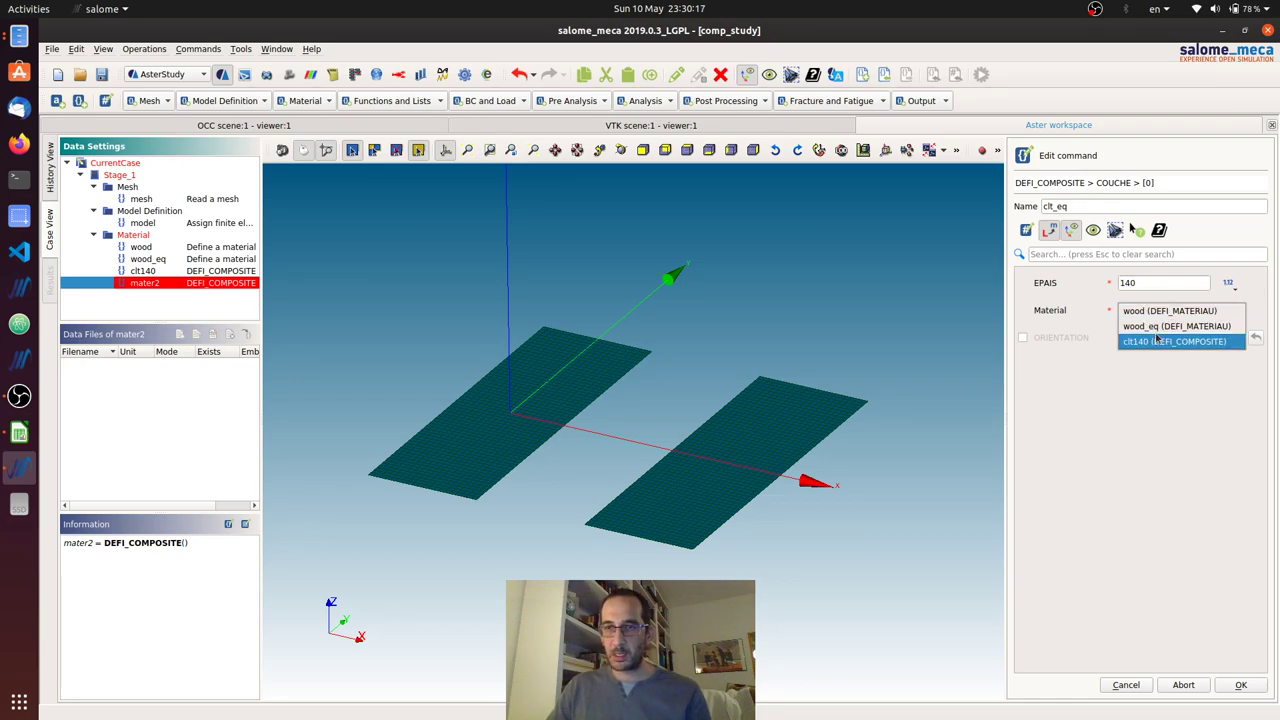
{"action": "left_click", "coordinate": [1151, 327]}
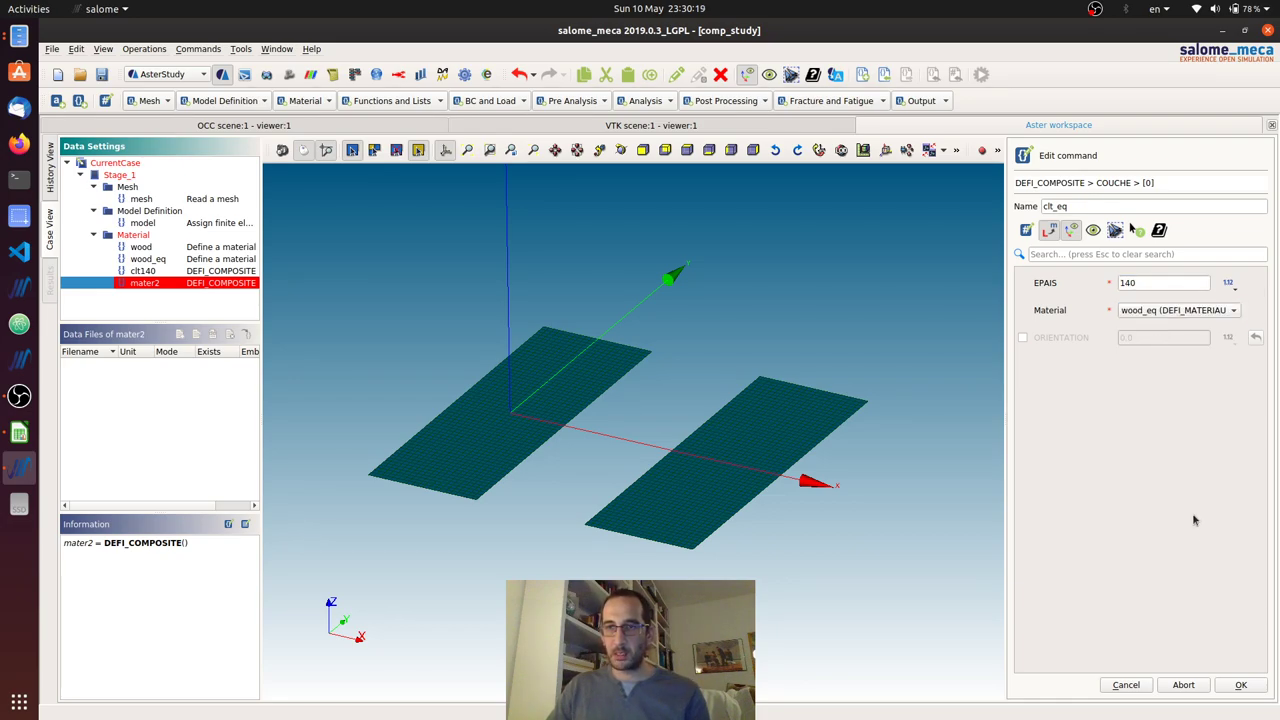
{"action": "left_click", "coordinate": [1239, 684]}
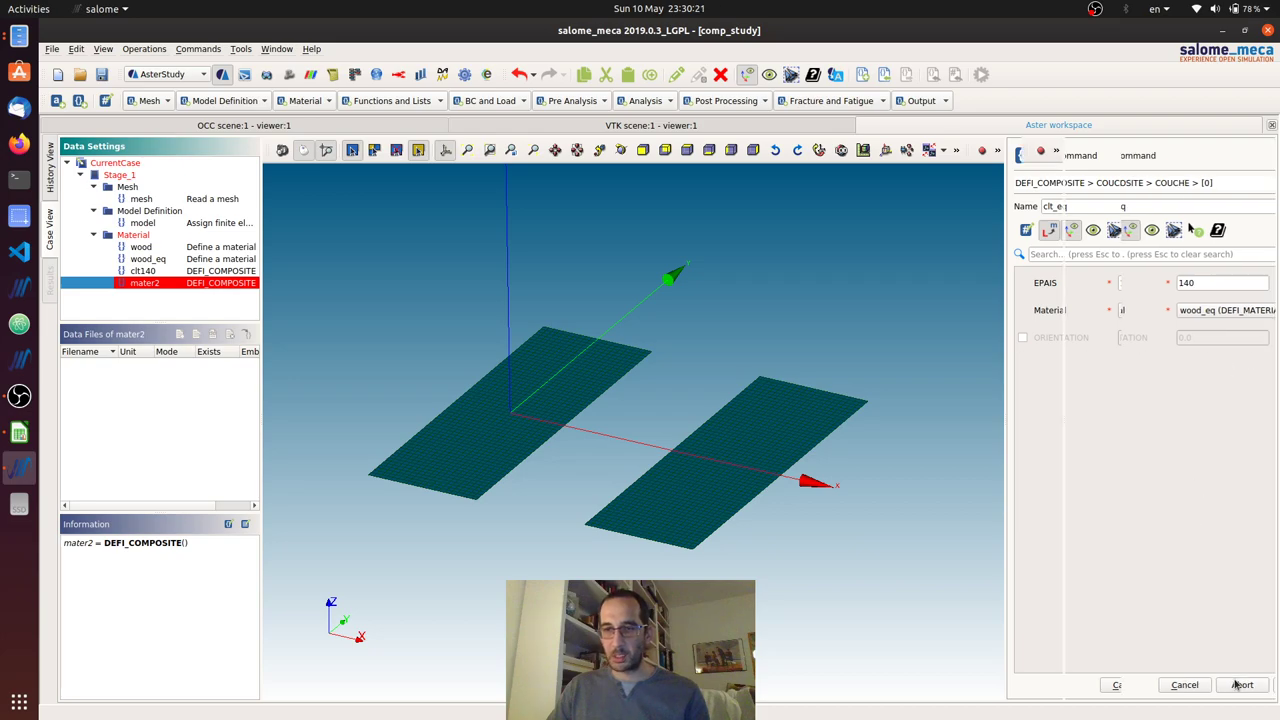
{"action": "left_click", "coordinate": [1245, 686]}
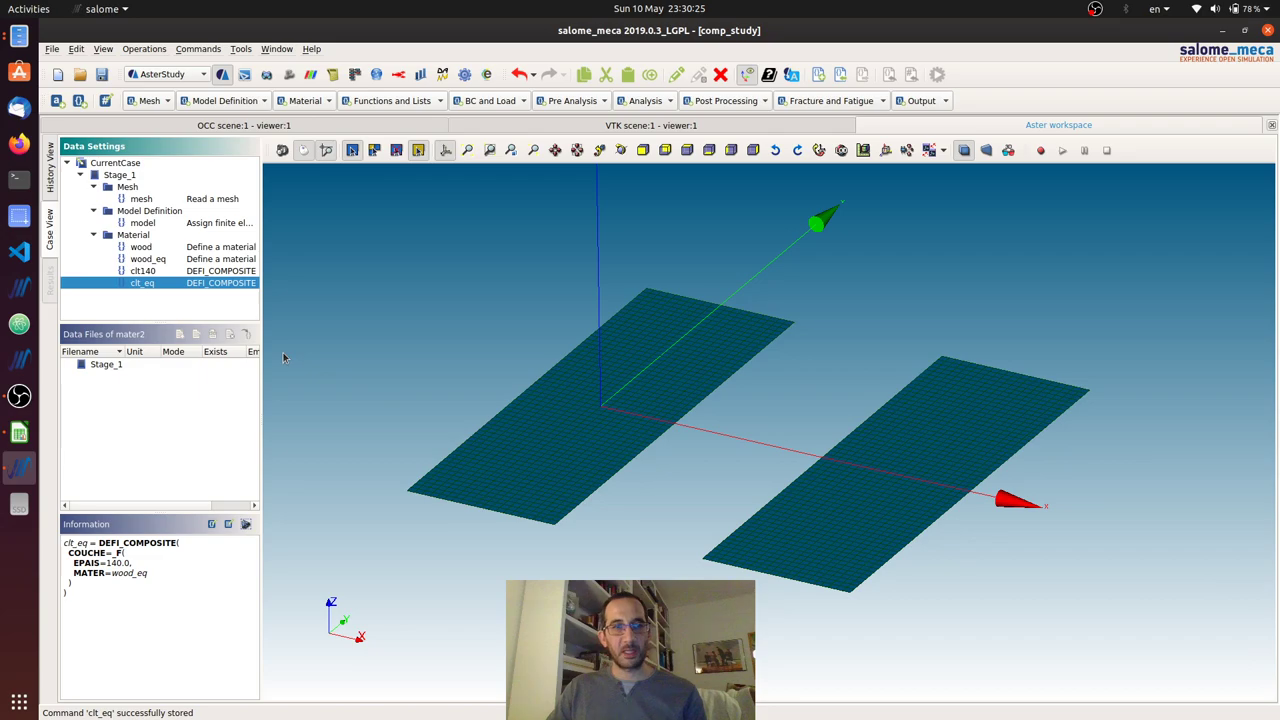
{"action": "left_click", "coordinate": [289, 101]}
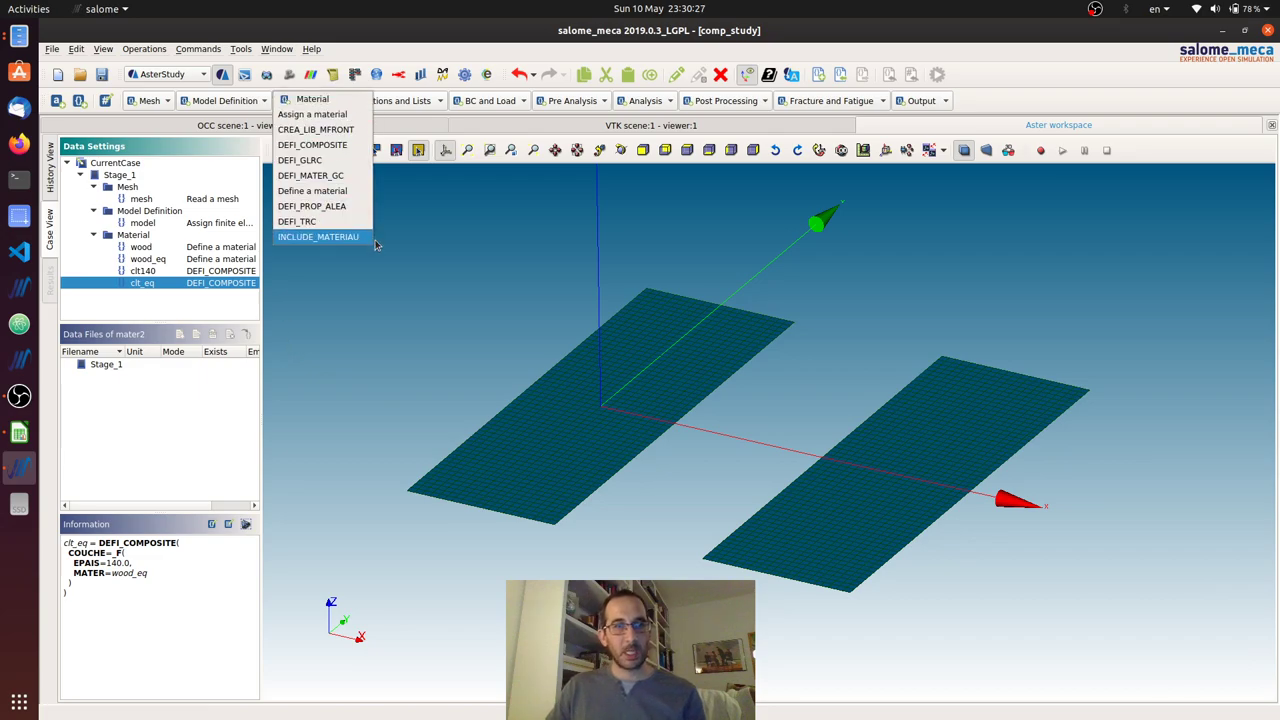
Step: Add an AFFE_MATERIAU command on the model assigning clt140 to group panelA
{"action": "left_click", "coordinate": [312, 114]}
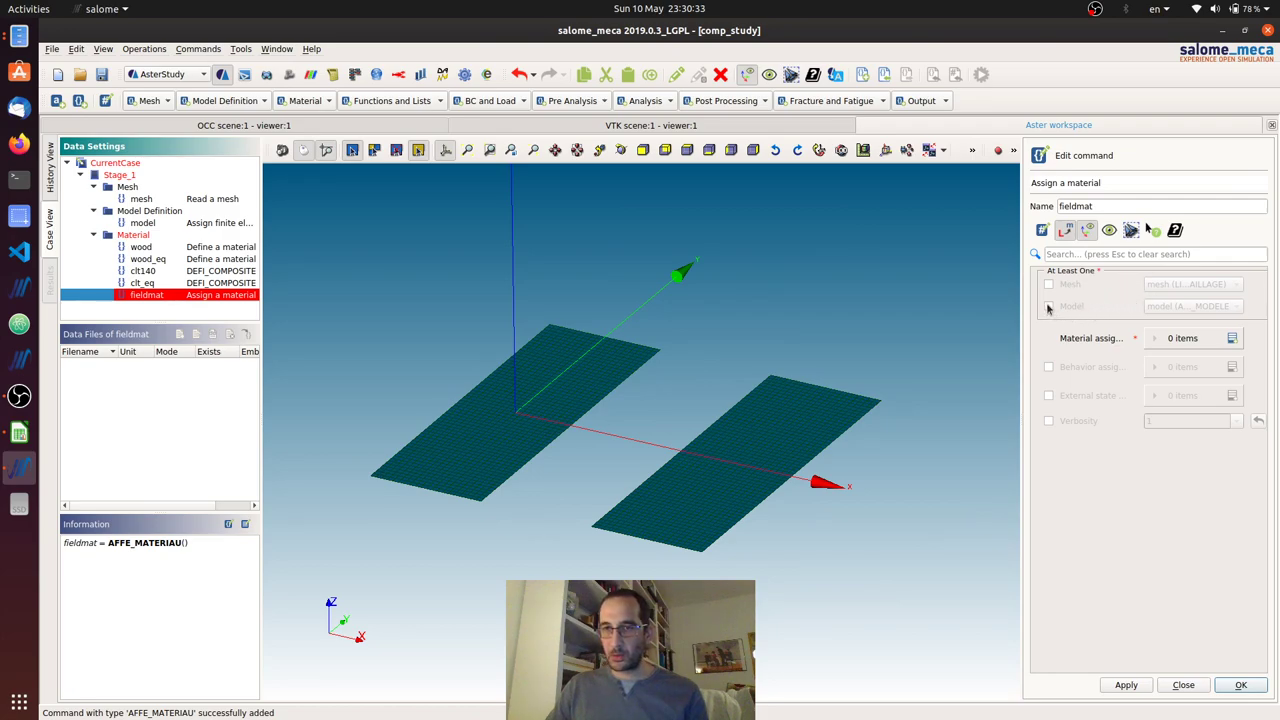
{"action": "left_click", "coordinate": [1048, 306]}
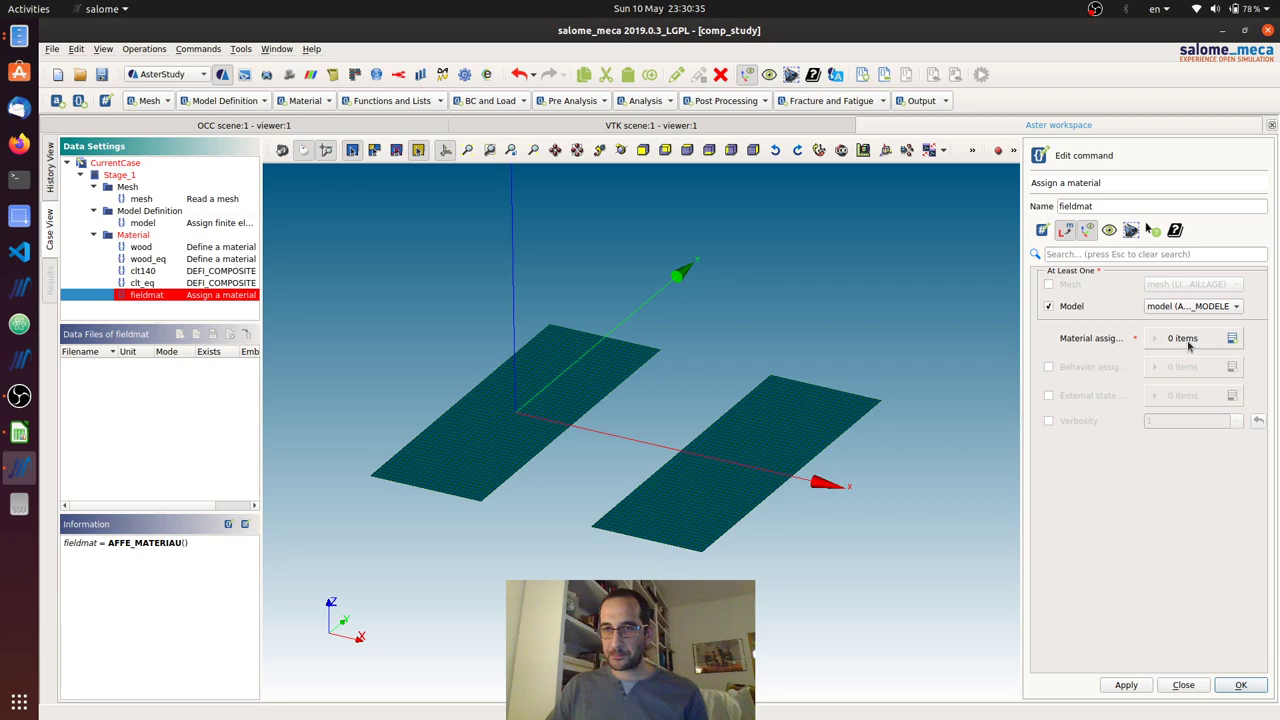
{"action": "left_click", "coordinate": [1231, 339]}
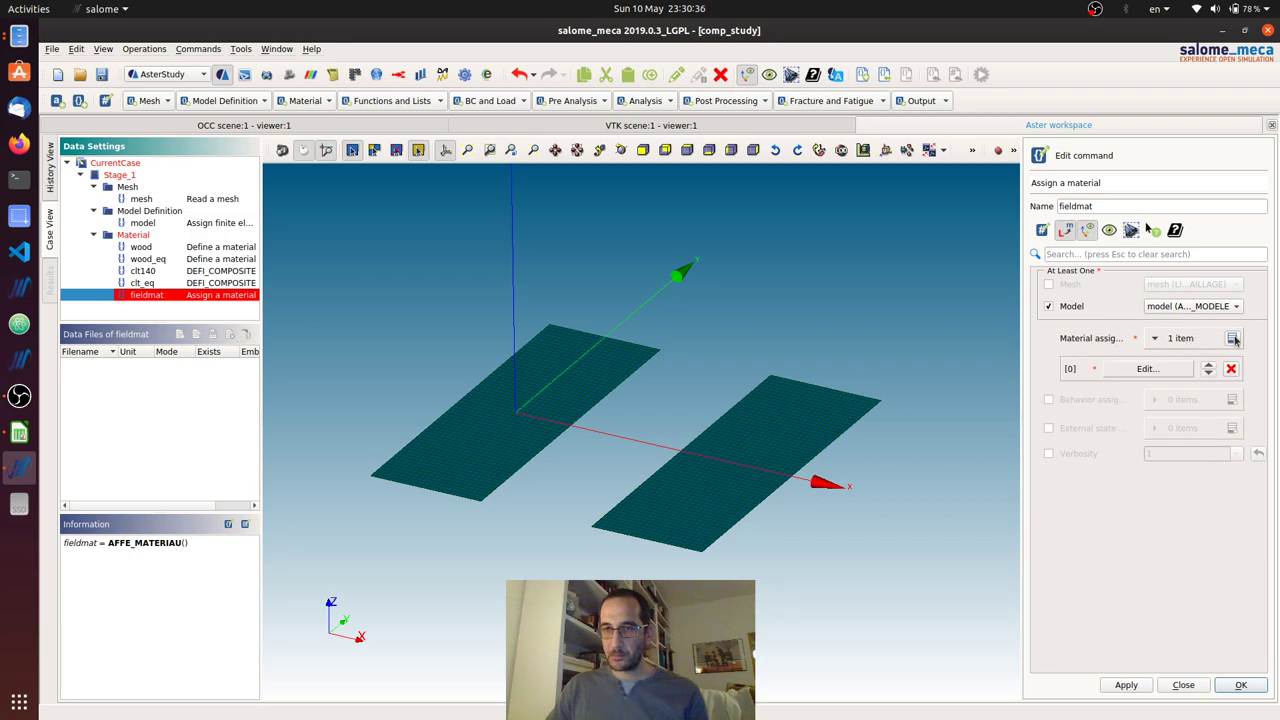
{"action": "left_click", "coordinate": [1147, 369]}
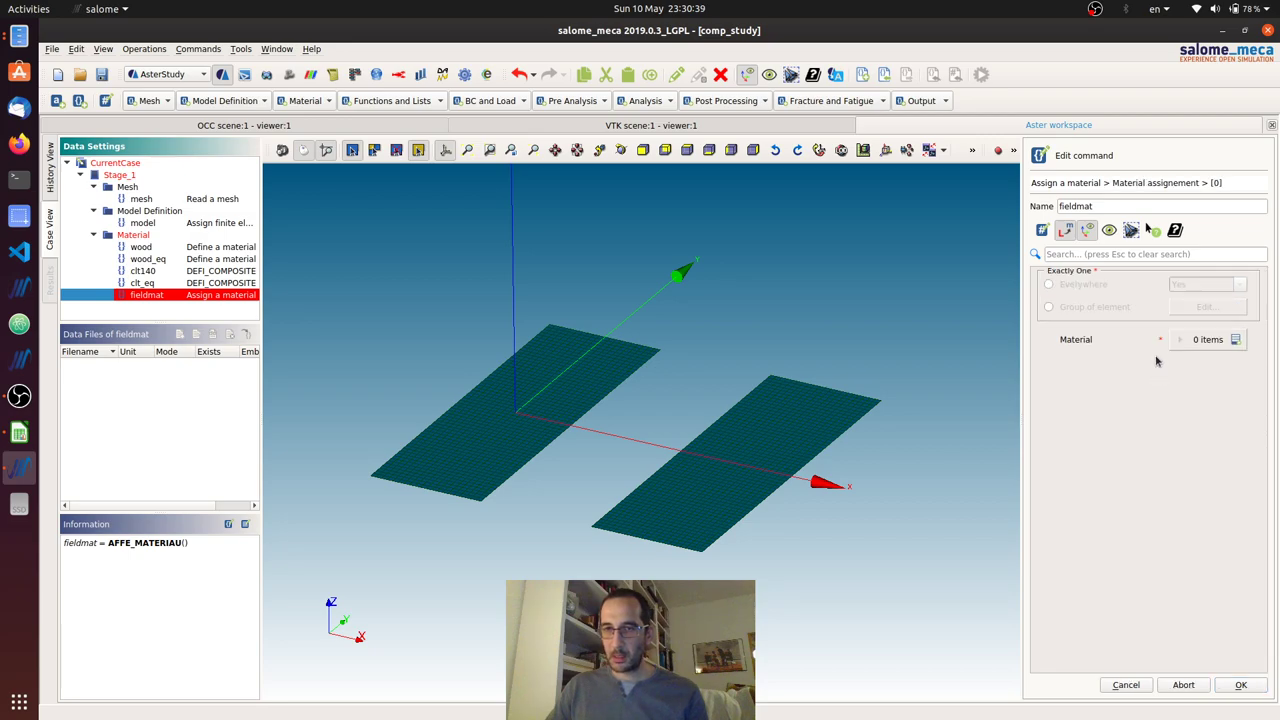
{"action": "left_click", "coordinate": [1048, 307]}
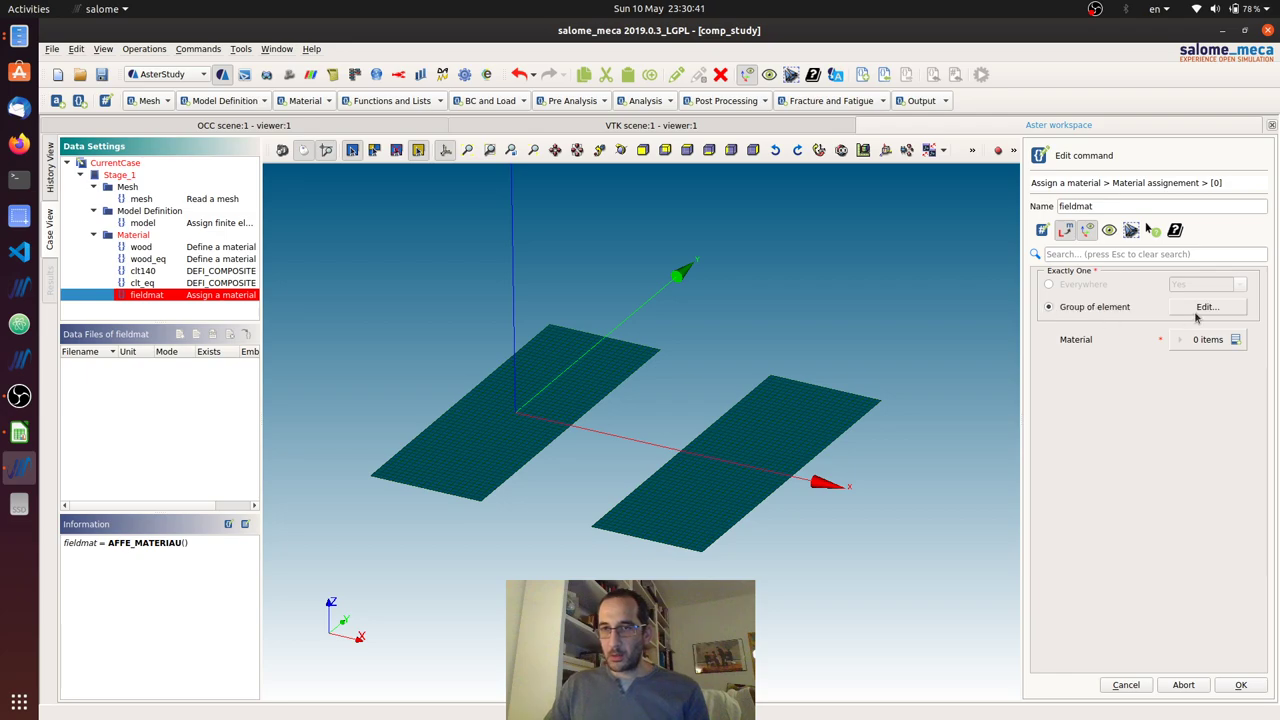
{"action": "left_click", "coordinate": [1193, 312]}
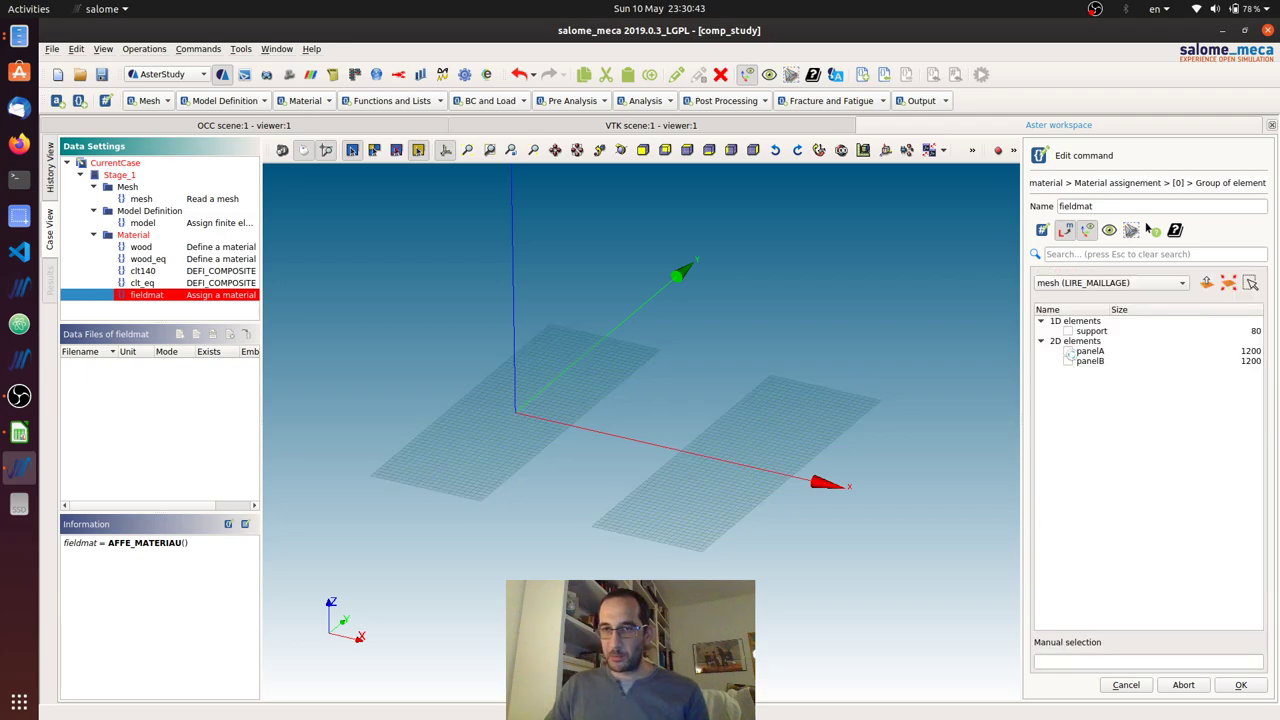
{"action": "left_click", "coordinate": [1069, 351]}
{"action": "left_click", "coordinate": [1240, 685]}
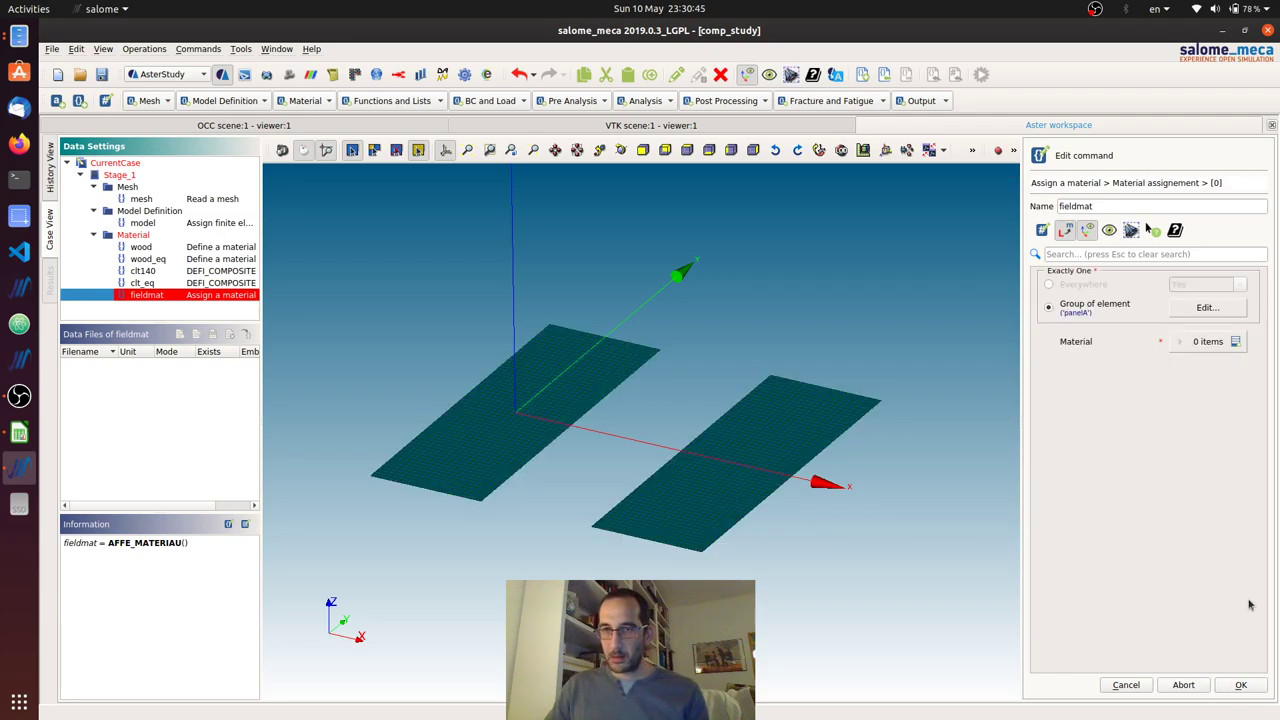
{"action": "left_click", "coordinate": [1233, 342]}
{"action": "left_click", "coordinate": [1176, 373]}
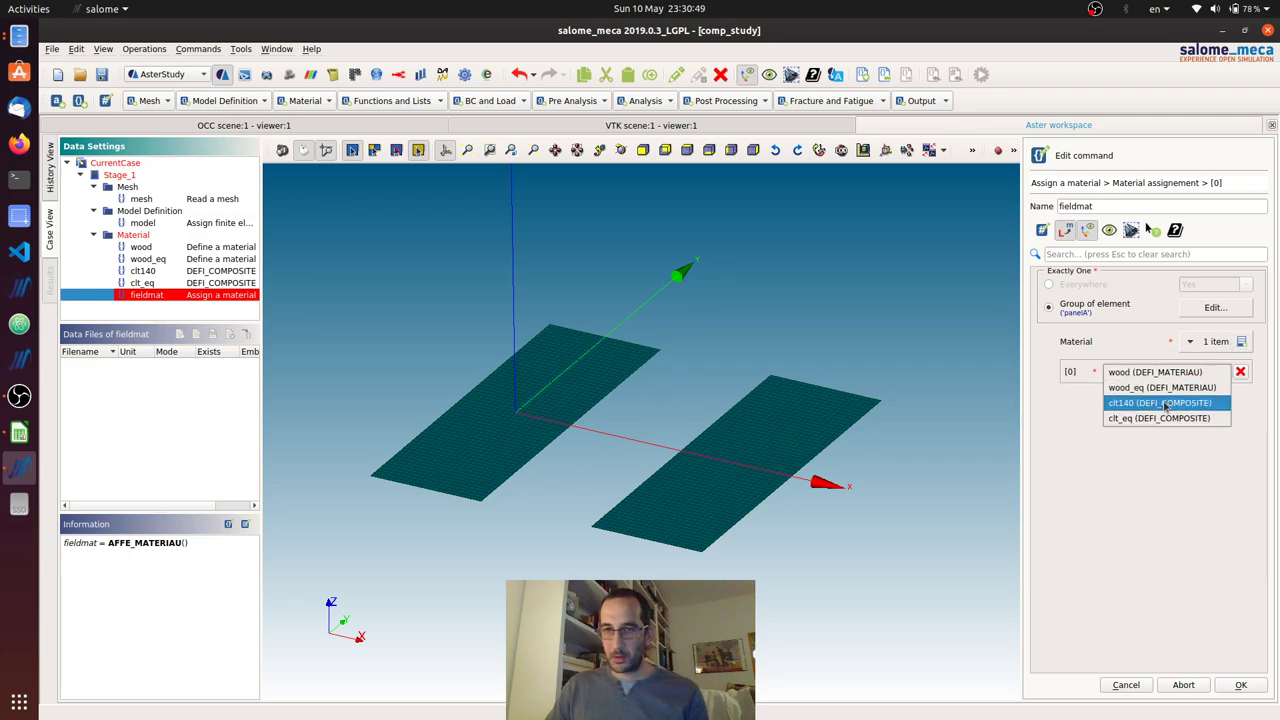
{"action": "left_click", "coordinate": [1164, 404]}
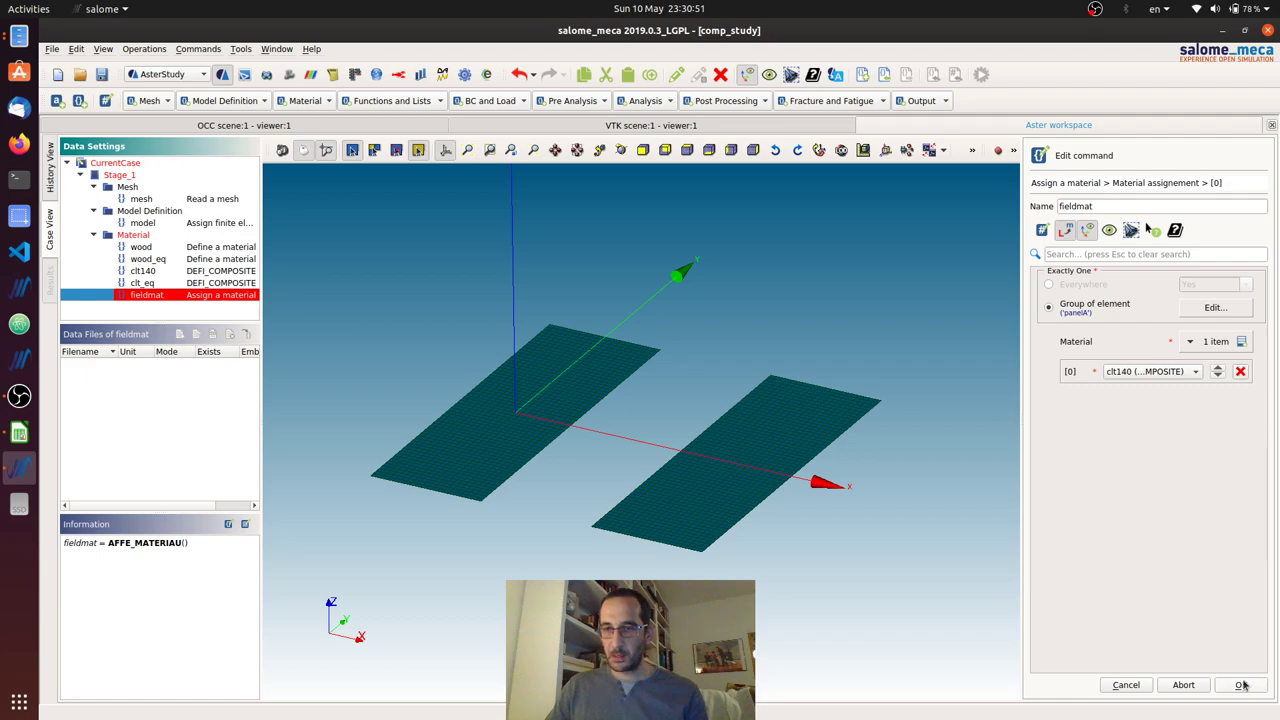
{"action": "left_click", "coordinate": [1241, 685]}
Step: Add a second assignment entry giving group panelB the clt_eq material
{"action": "left_click", "coordinate": [1232, 338]}
{"action": "left_click", "coordinate": [1150, 393]}
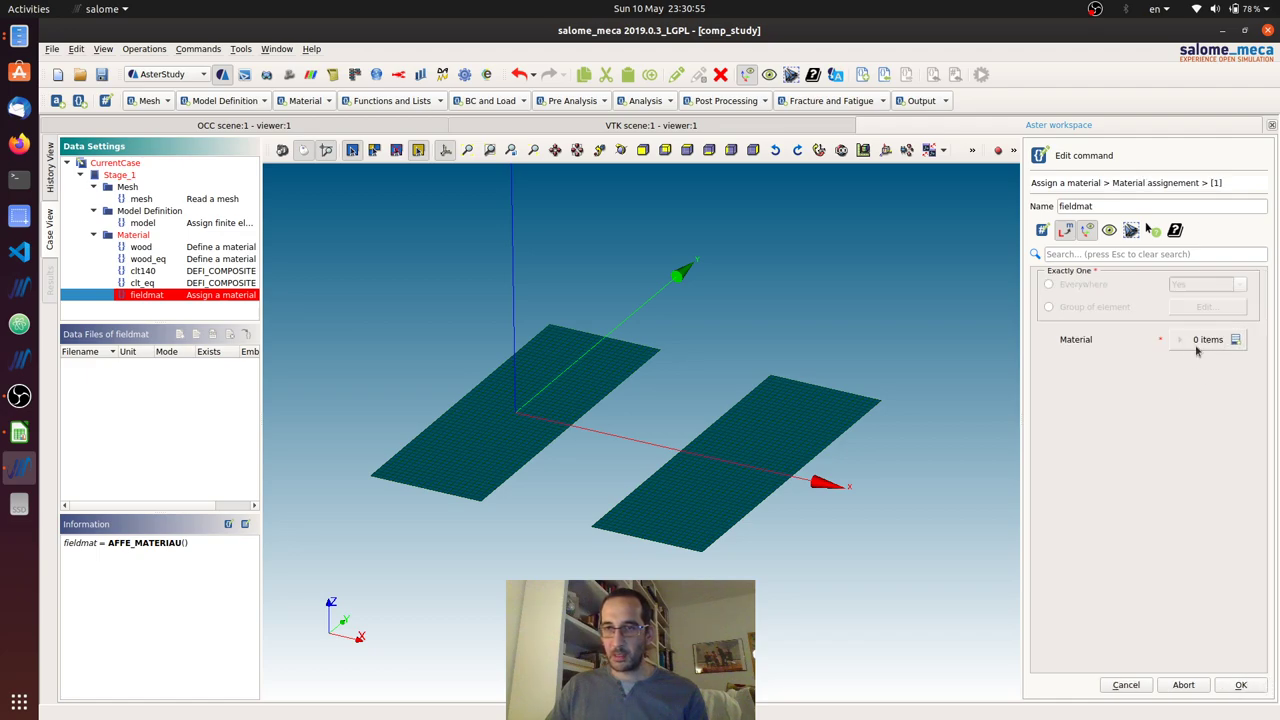
{"action": "left_click", "coordinate": [1100, 307]}
{"action": "left_click", "coordinate": [1176, 309]}
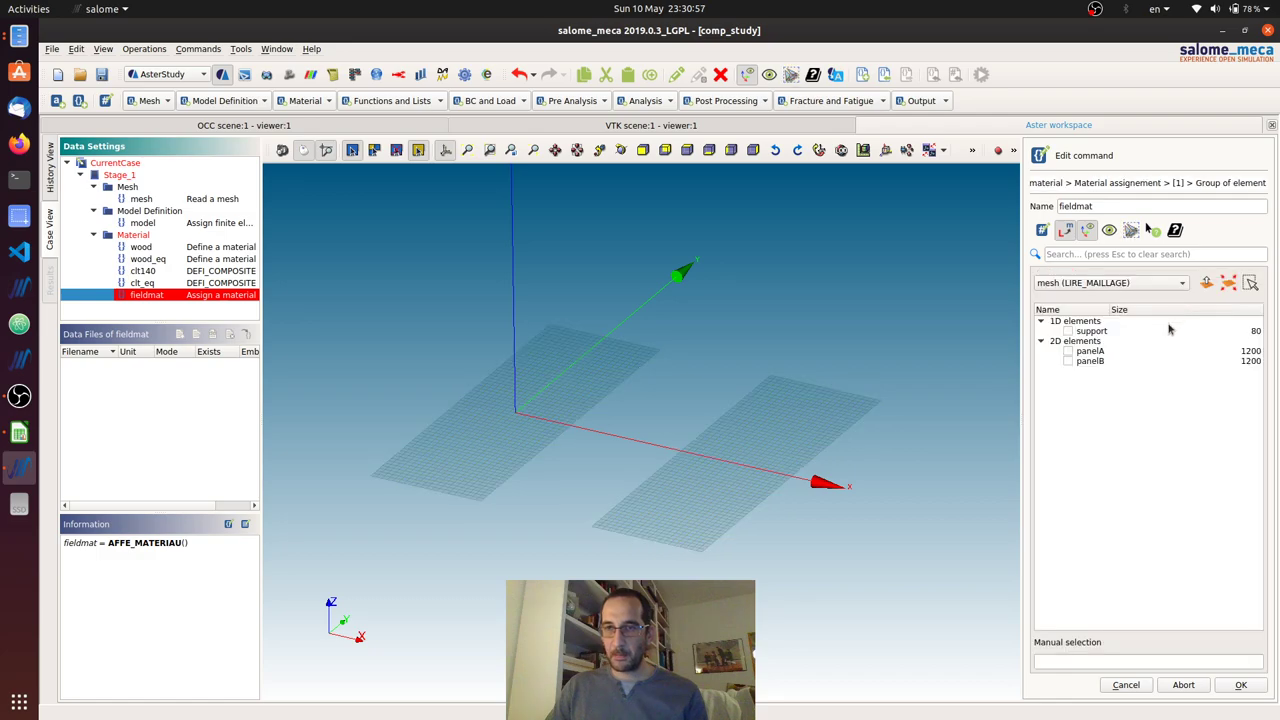
{"action": "left_click", "coordinate": [1090, 361]}
{"action": "left_click", "coordinate": [1241, 685]}
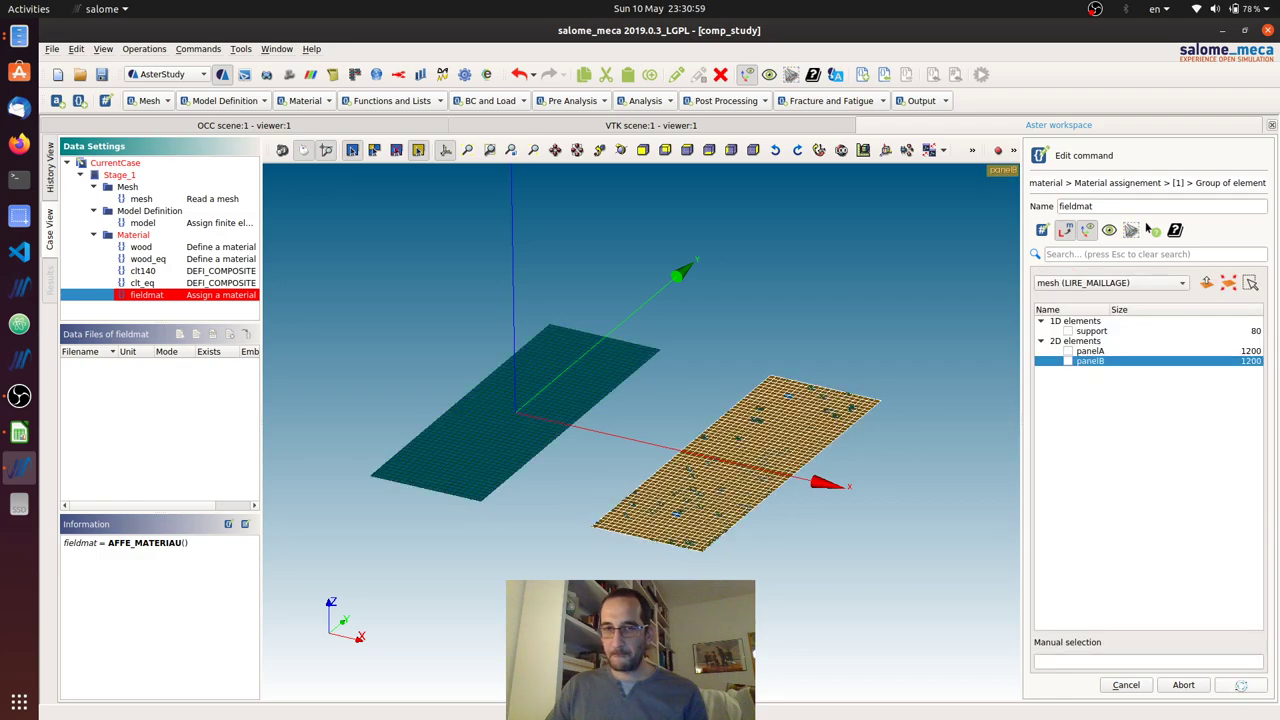
{"action": "left_click", "coordinate": [1228, 342]}
{"action": "left_click", "coordinate": [1185, 370]}
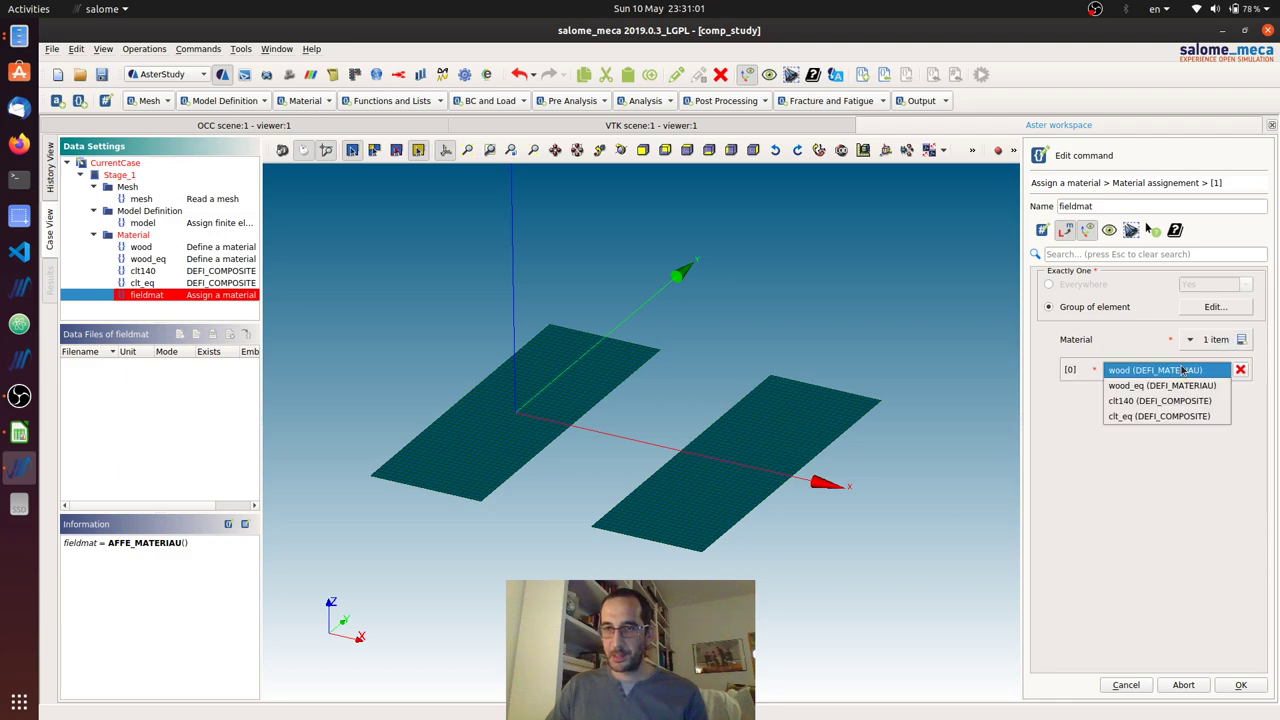
{"action": "left_click", "coordinate": [1132, 416]}
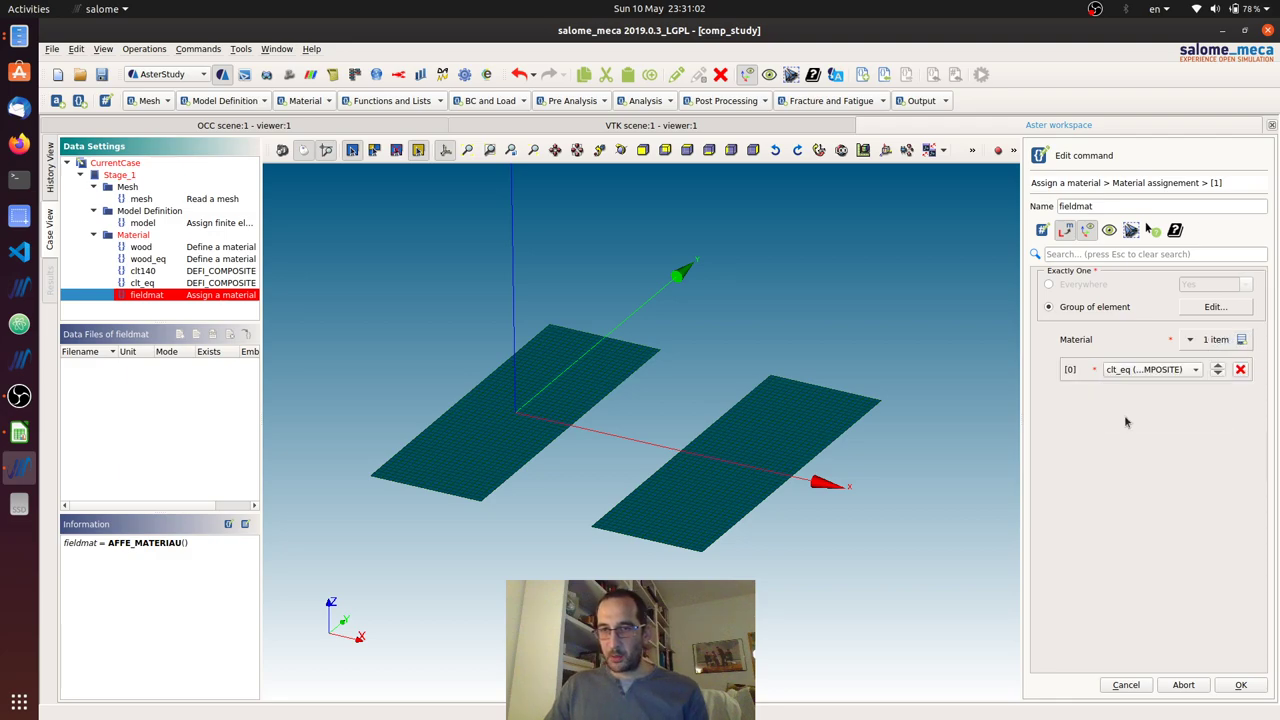
{"action": "left_click", "coordinate": [1240, 685]}
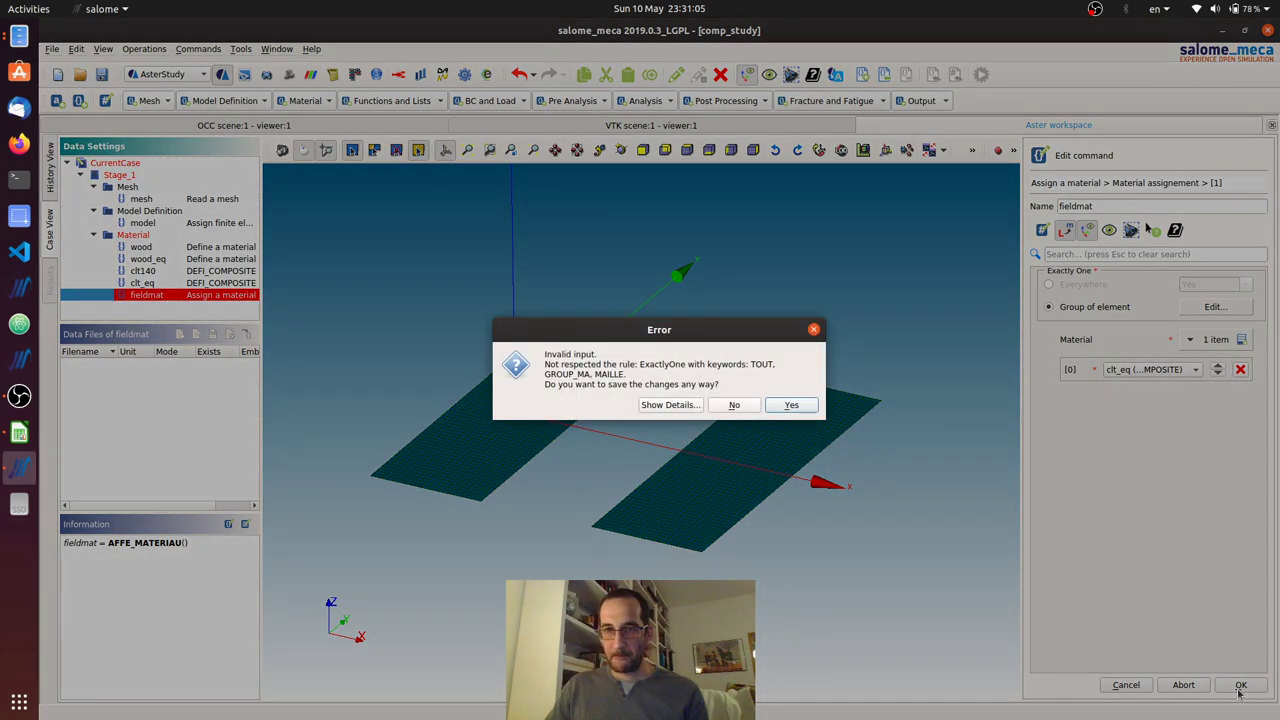
Step: Decline the invalid-input prompt, re-tick panelB as the group, and store fieldmat
{"action": "left_click", "coordinate": [735, 406]}
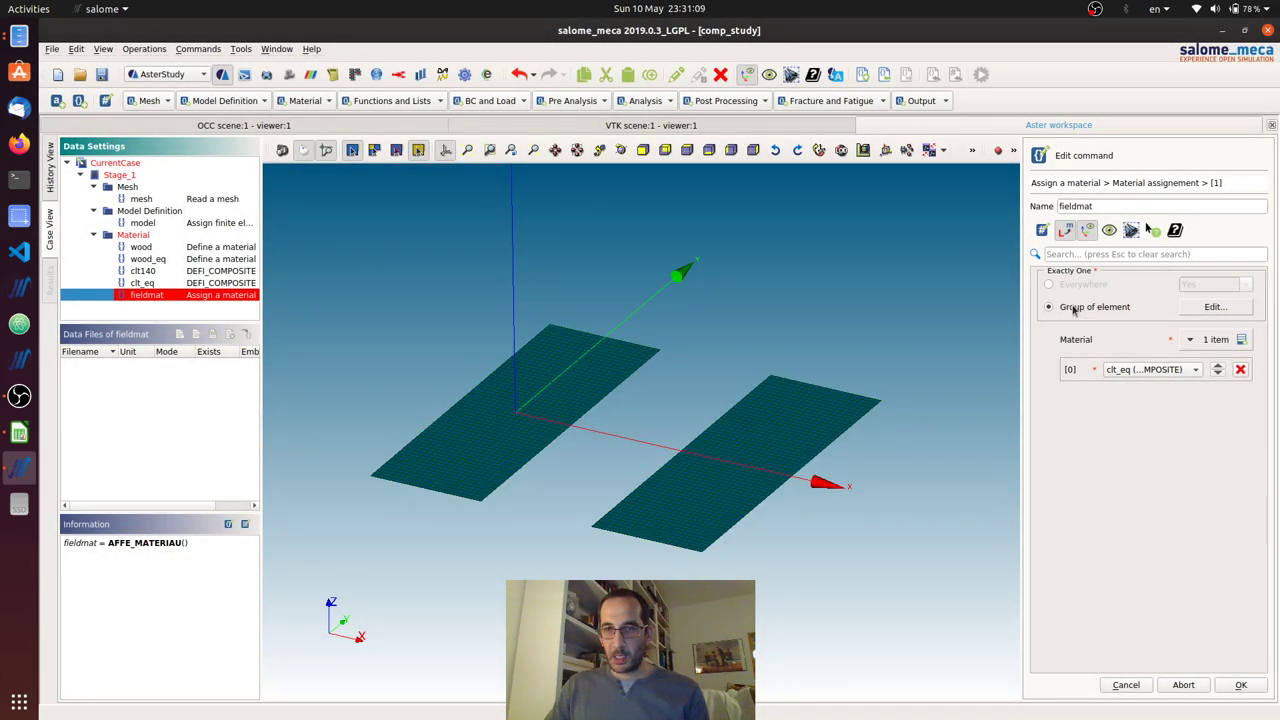
{"action": "left_click", "coordinate": [1214, 306]}
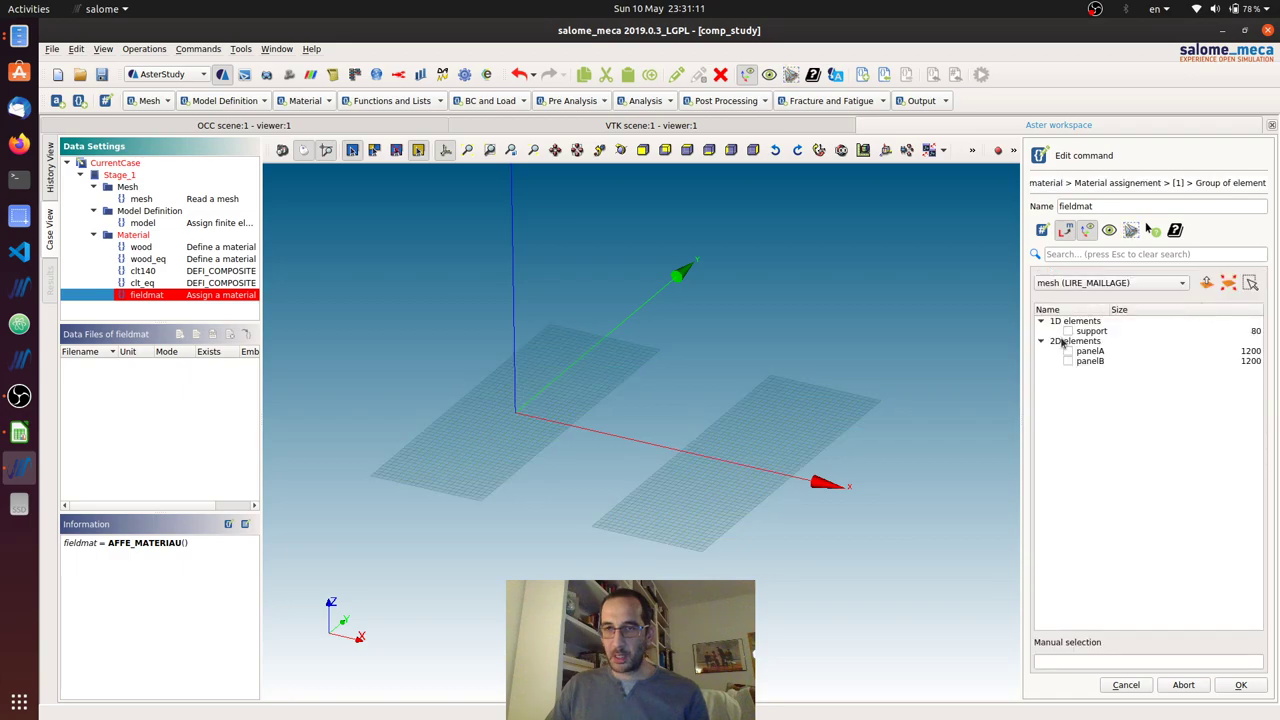
{"action": "left_click", "coordinate": [1068, 361]}
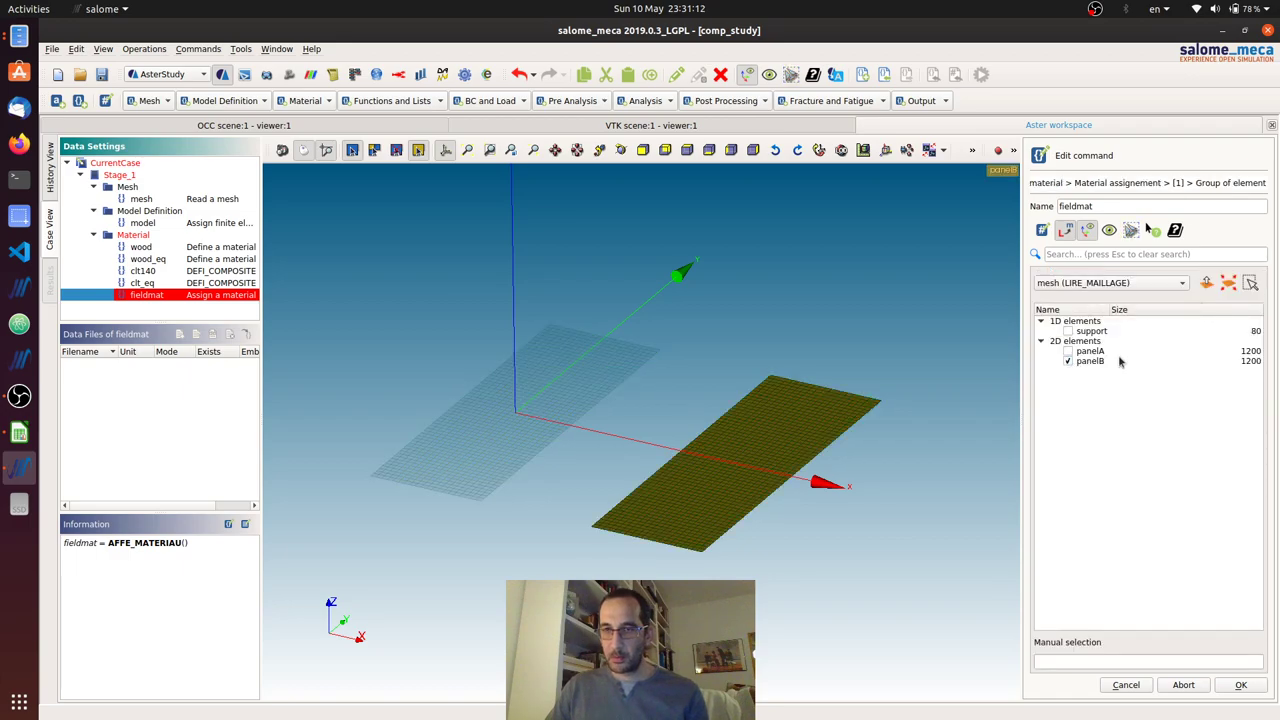
{"action": "left_click", "coordinate": [1240, 685]}
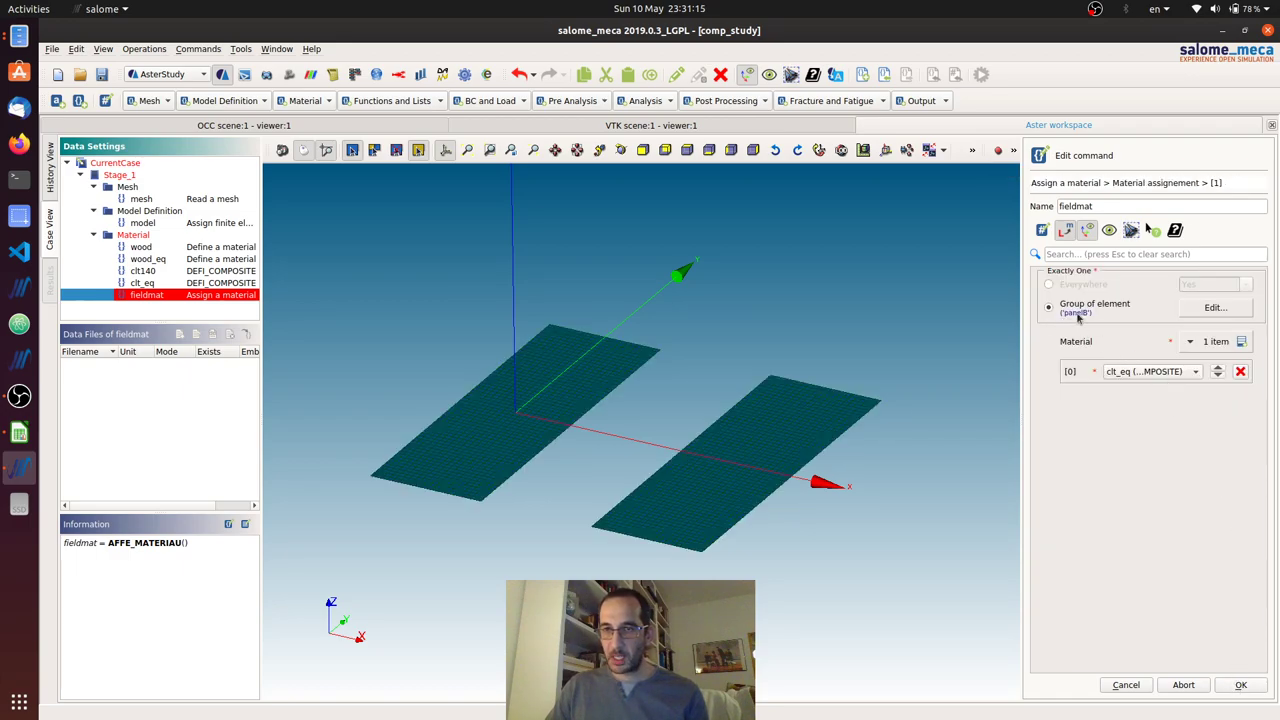
{"action": "left_click", "coordinate": [1250, 686]}
{"action": "left_click", "coordinate": [1250, 688]}
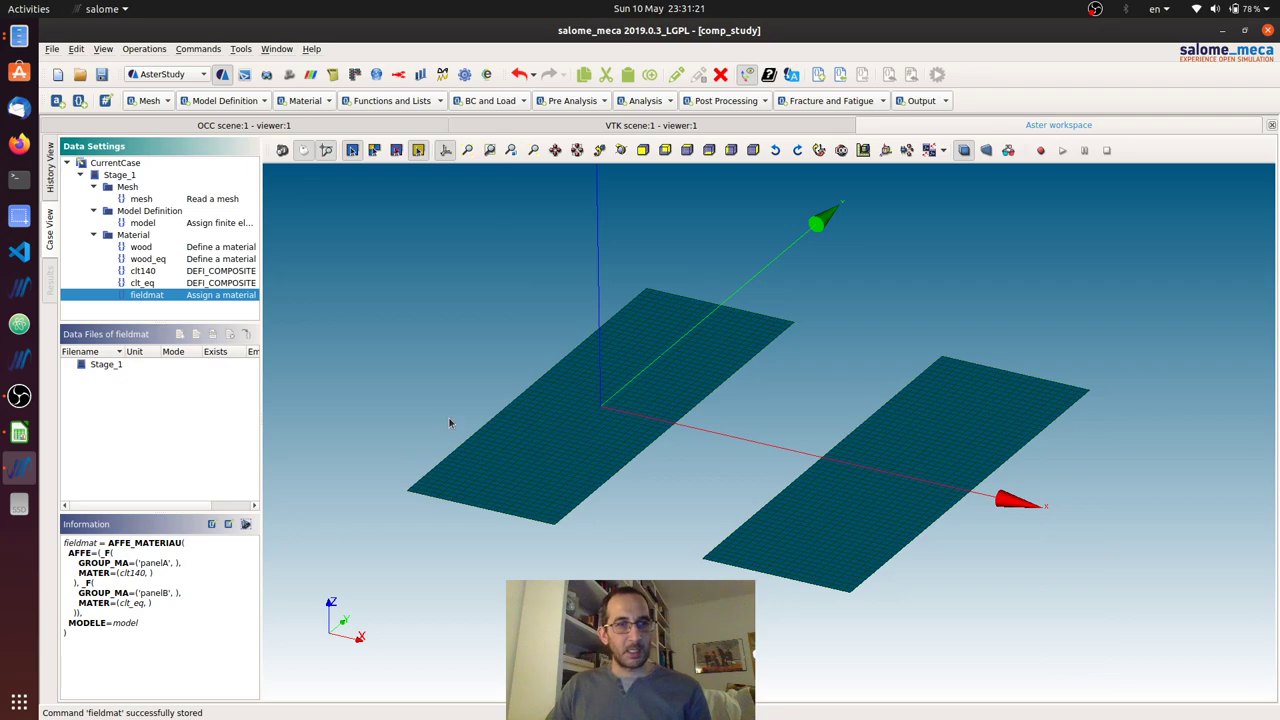
Step: Add an AFFE_CARA_ELEM command with COQUE enabled, two shell entries, the first assigned by element group
{"action": "left_click", "coordinate": [228, 99]}
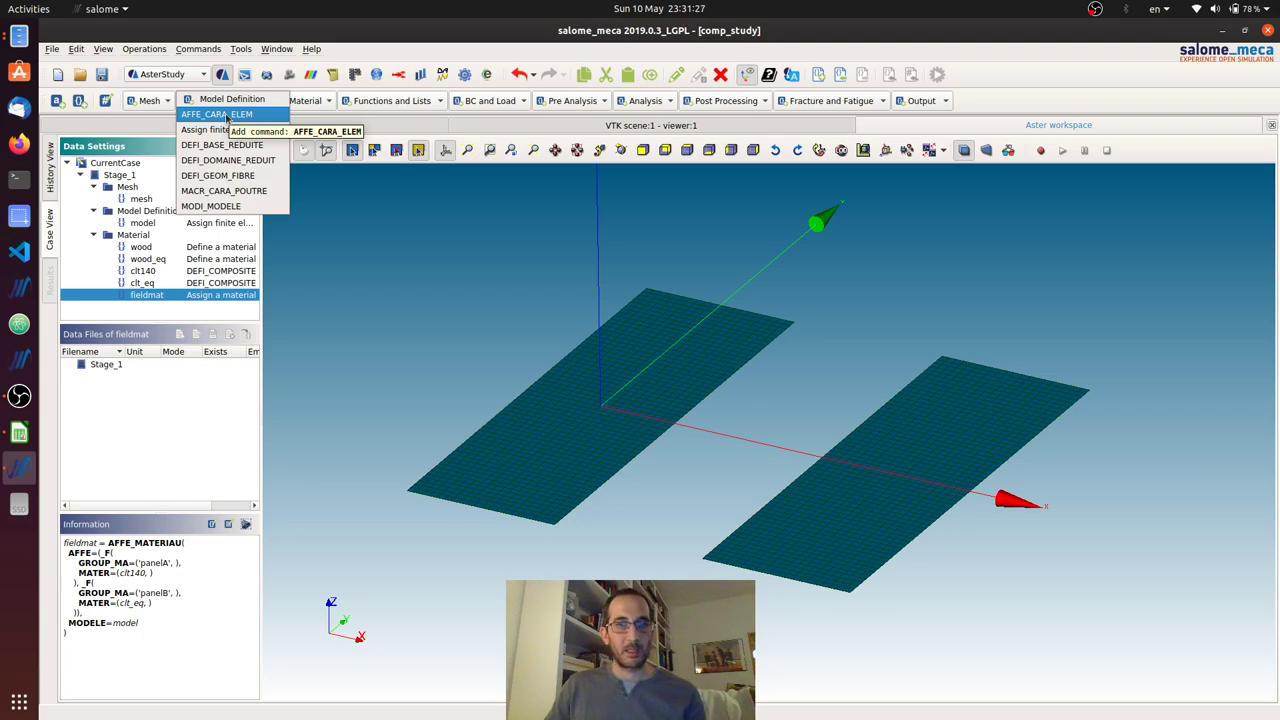
{"action": "left_click", "coordinate": [226, 116]}
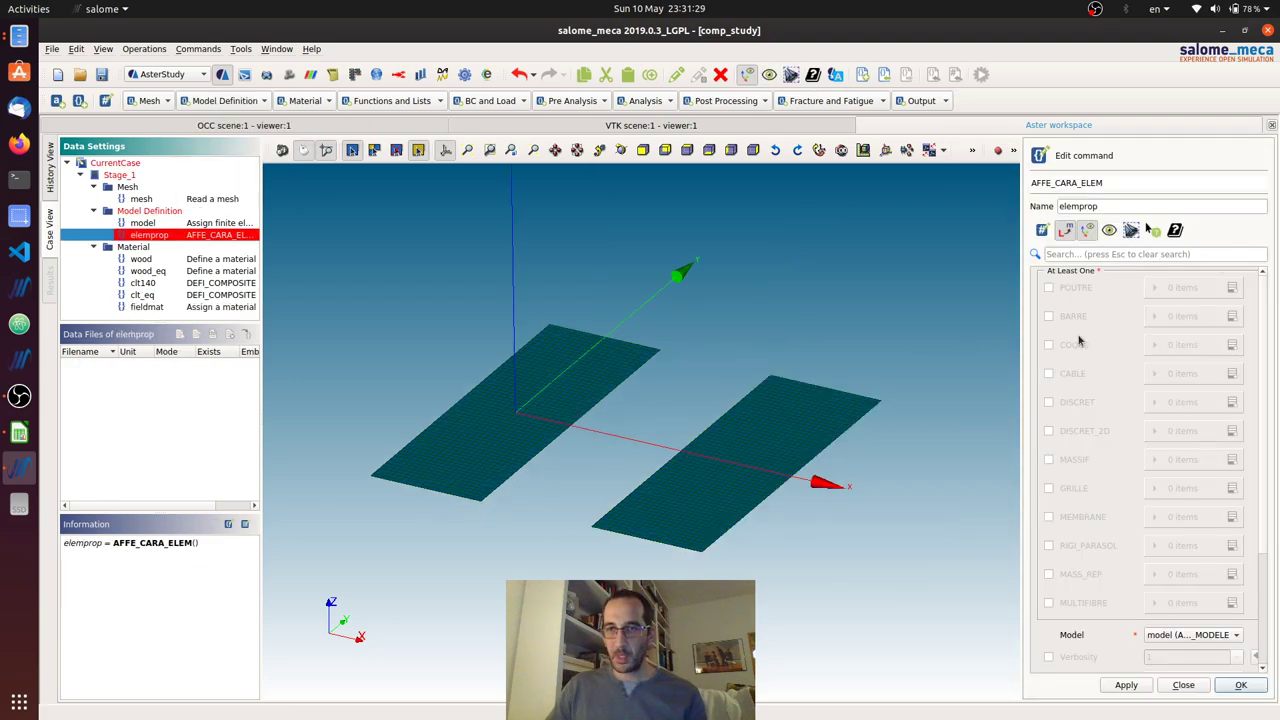
{"action": "left_click", "coordinate": [1048, 345]}
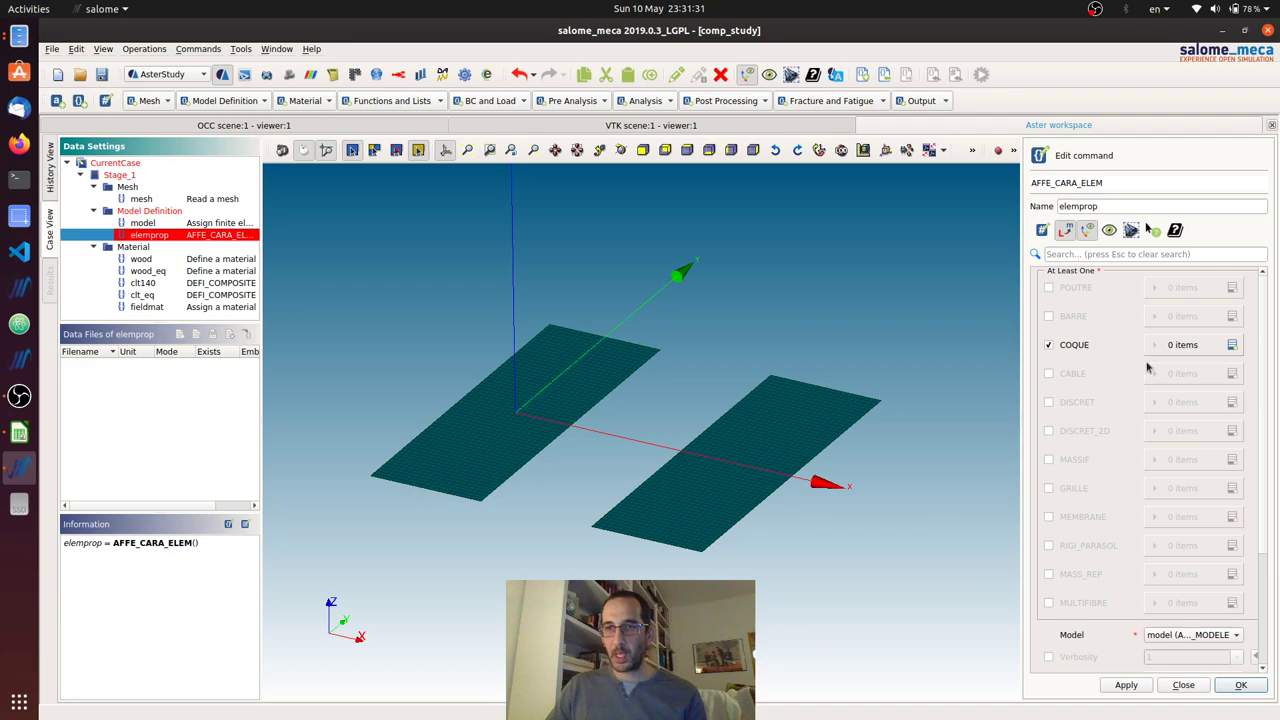
{"action": "left_click", "coordinate": [1231, 344]}
{"action": "left_click", "coordinate": [1233, 345]}
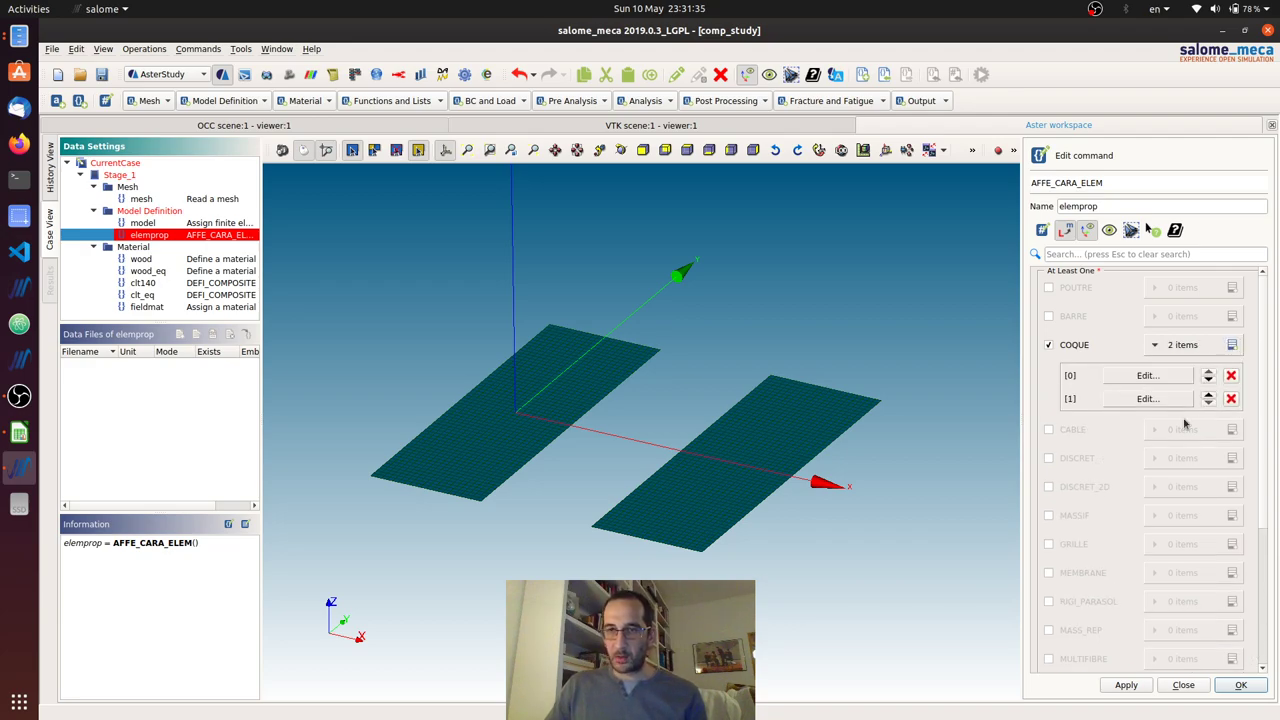
{"action": "left_click", "coordinate": [1148, 376]}
{"action": "left_click", "coordinate": [1060, 287]}
{"action": "left_click", "coordinate": [1150, 288]}
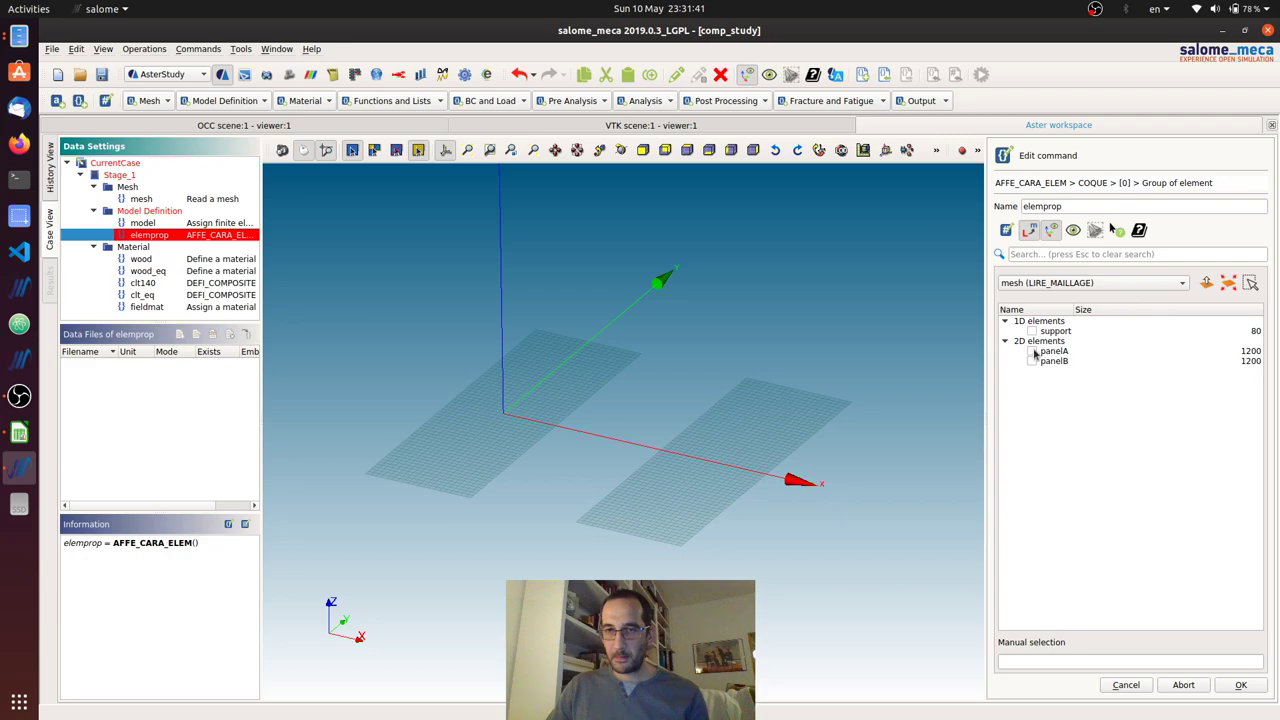
Step: Target the first shell entry at panelA with a constant thickness of 140
{"action": "left_click", "coordinate": [1032, 351]}
{"action": "left_click", "coordinate": [1240, 686]}
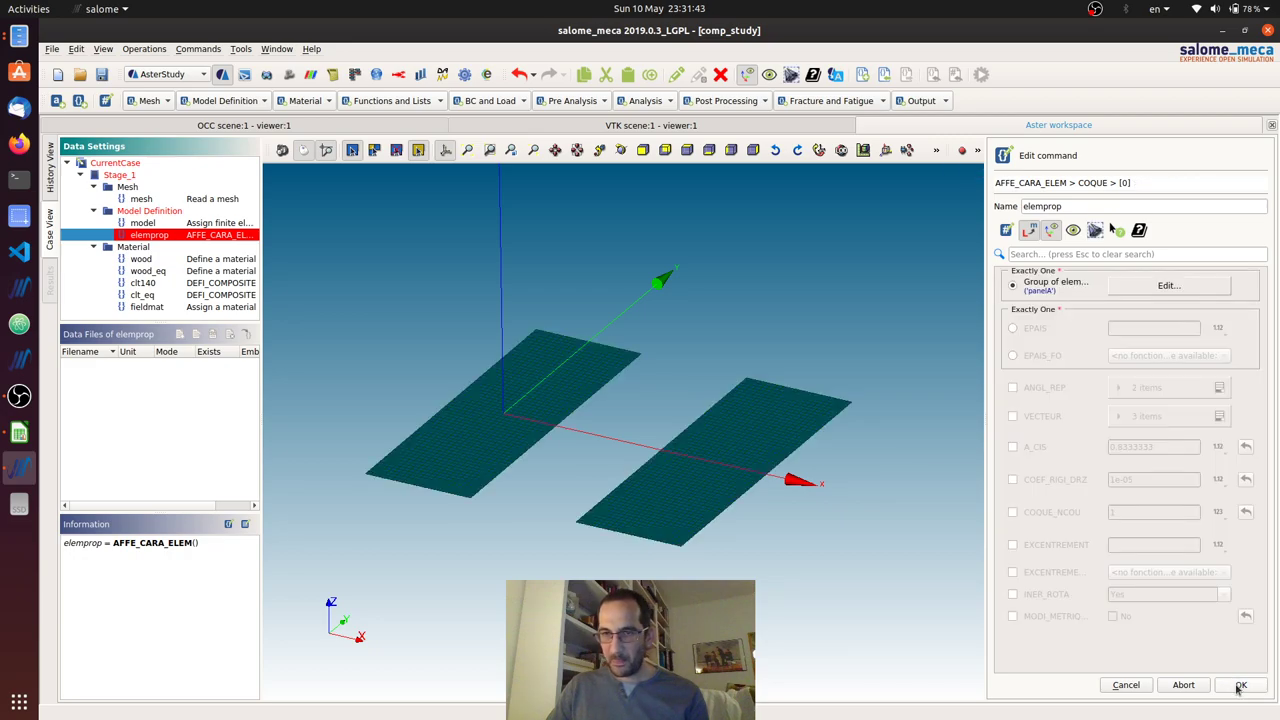
{"action": "left_click", "coordinate": [1012, 329]}
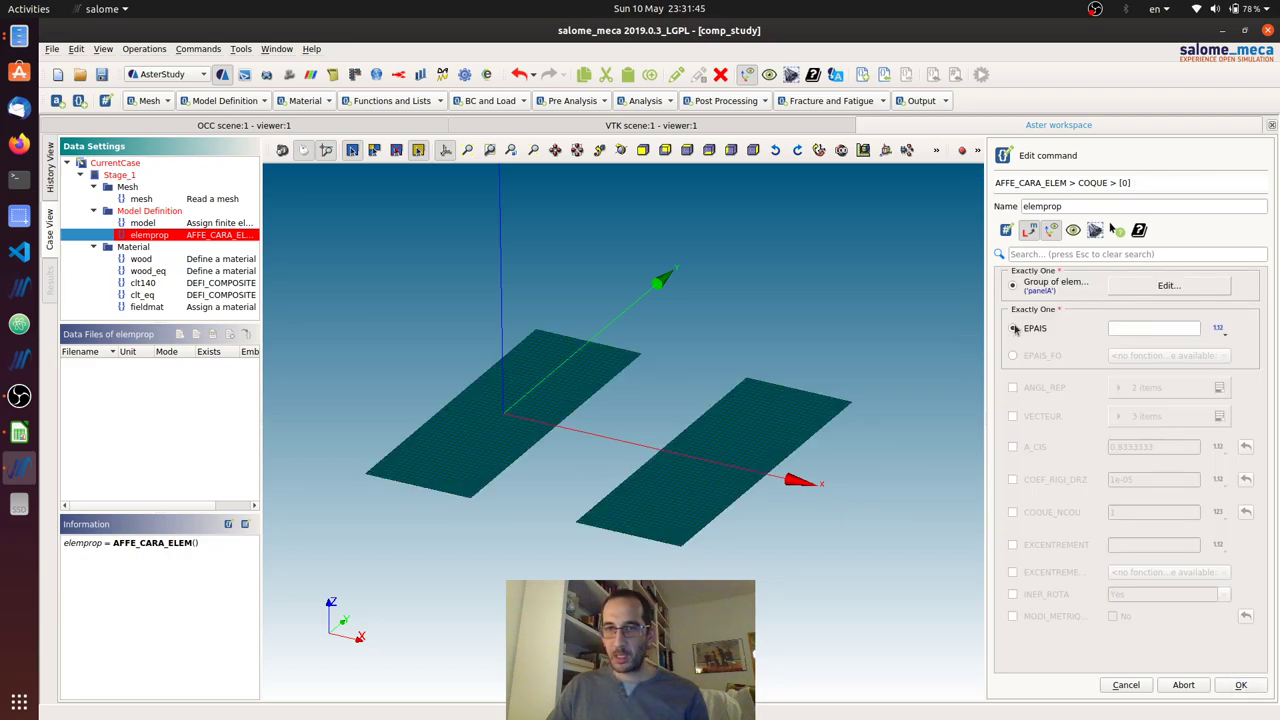
{"action": "left_click", "coordinate": [1152, 329]}
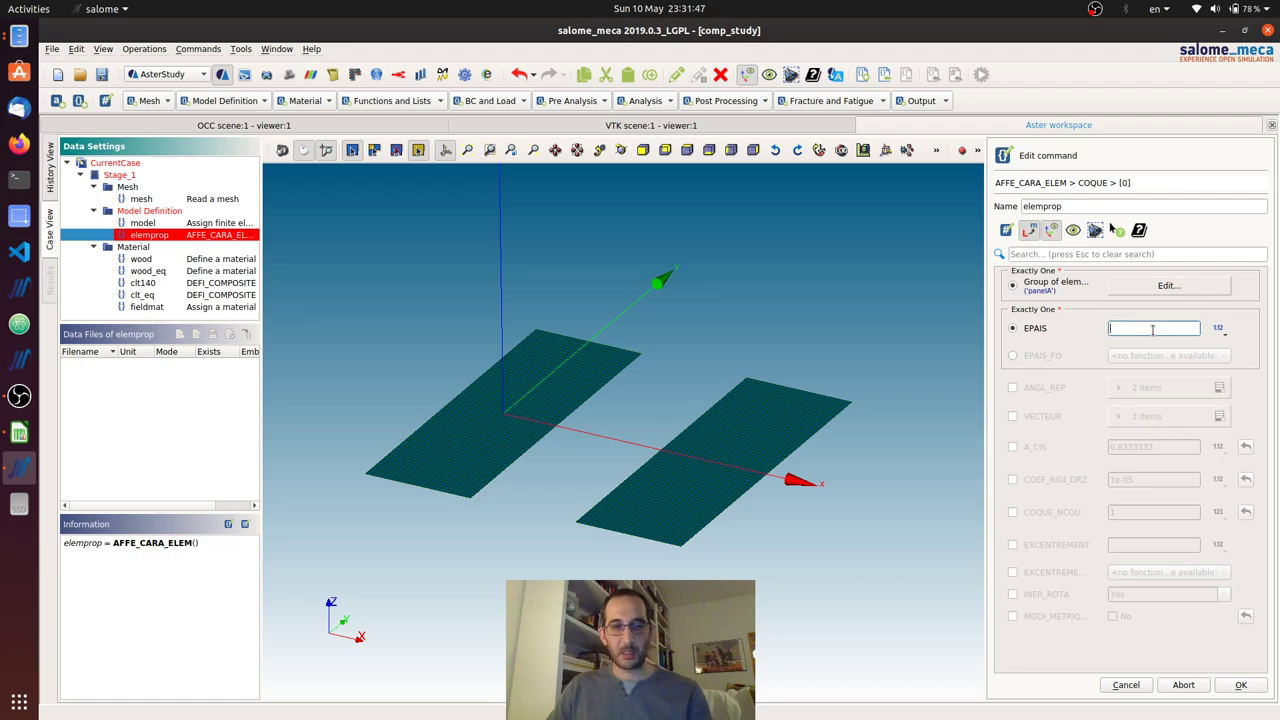
{"action": "type", "text": "140"}
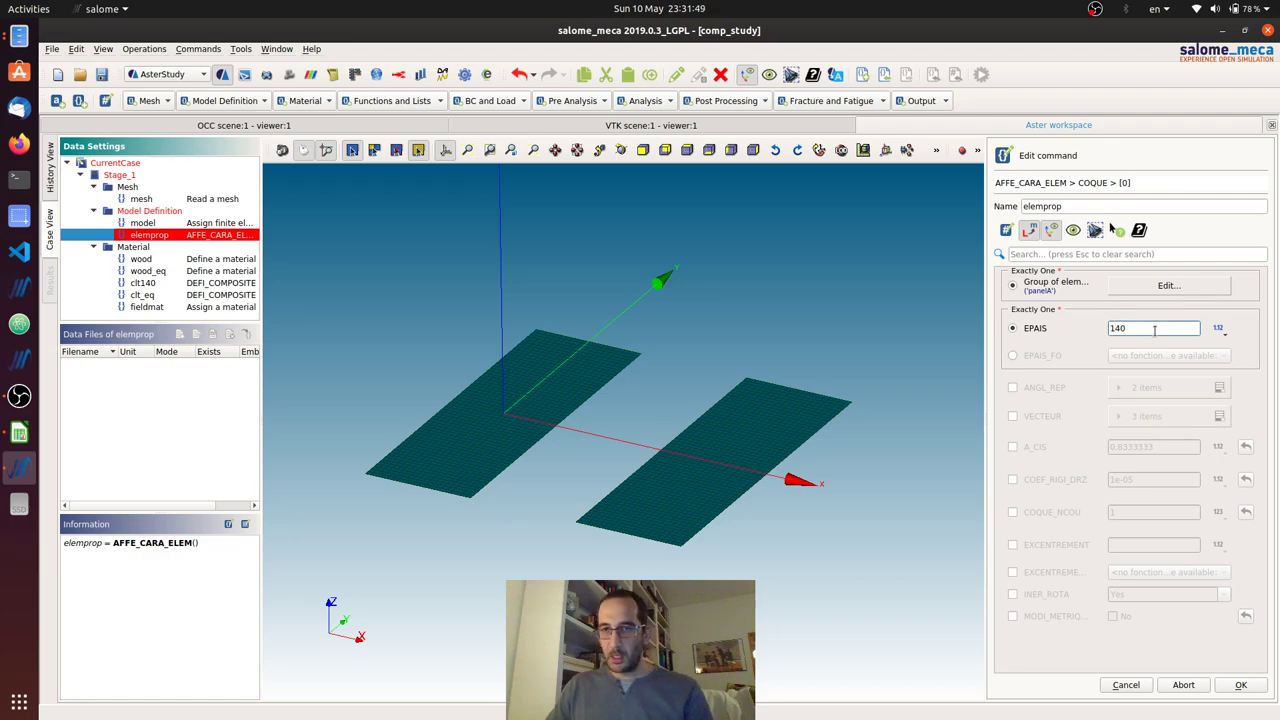
Step: Set the shell reference vector to (0, 1, 0)
{"action": "left_click", "coordinate": [1013, 418]}
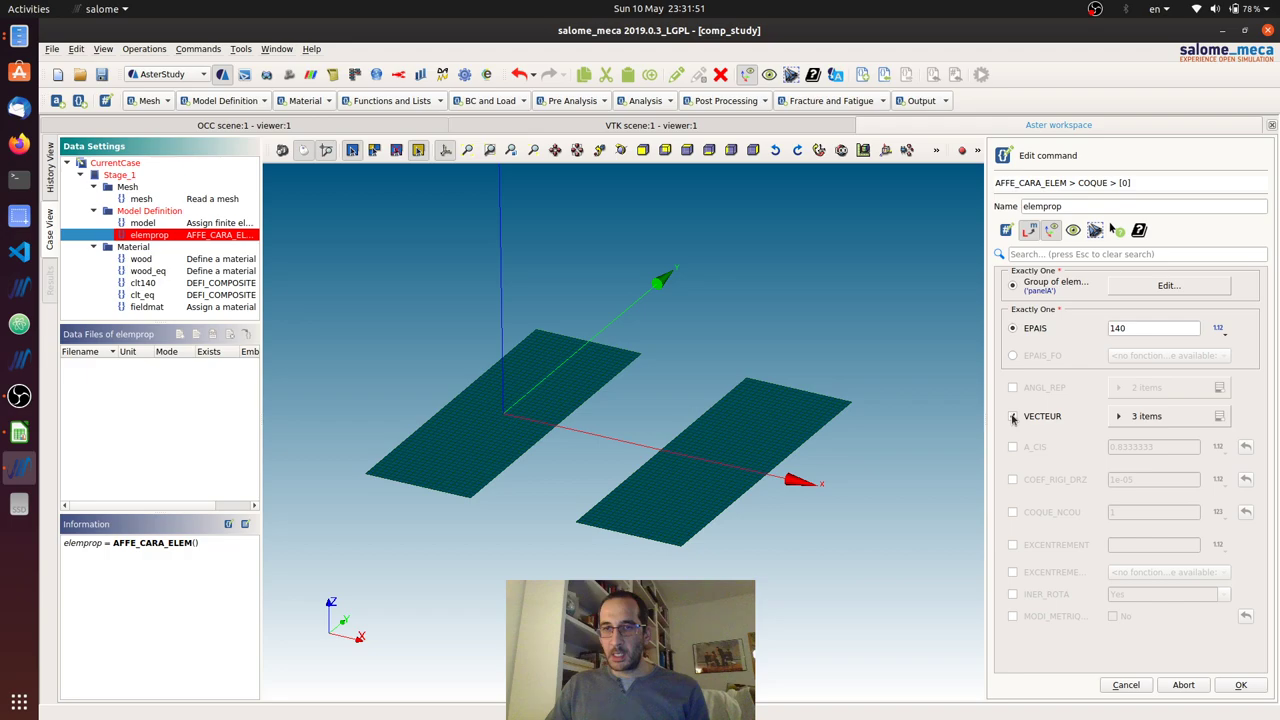
{"action": "left_click", "coordinate": [1120, 416]}
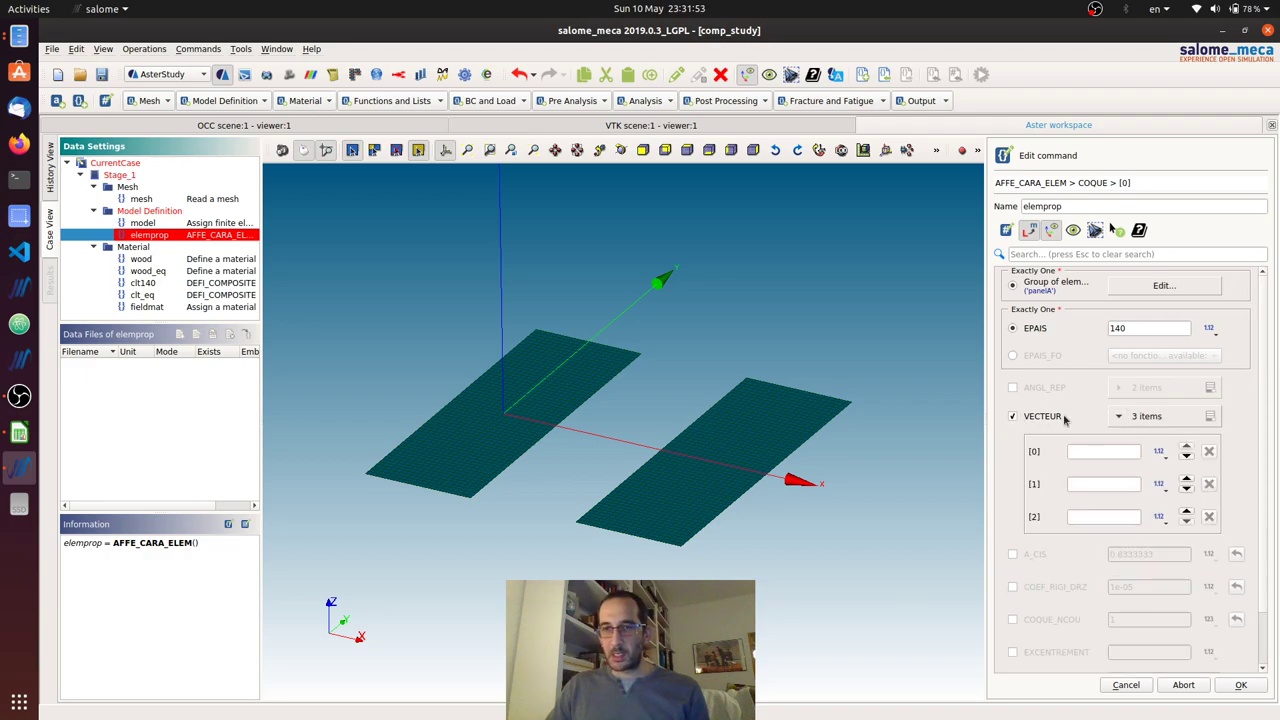
{"action": "left_click", "coordinate": [1012, 417]}
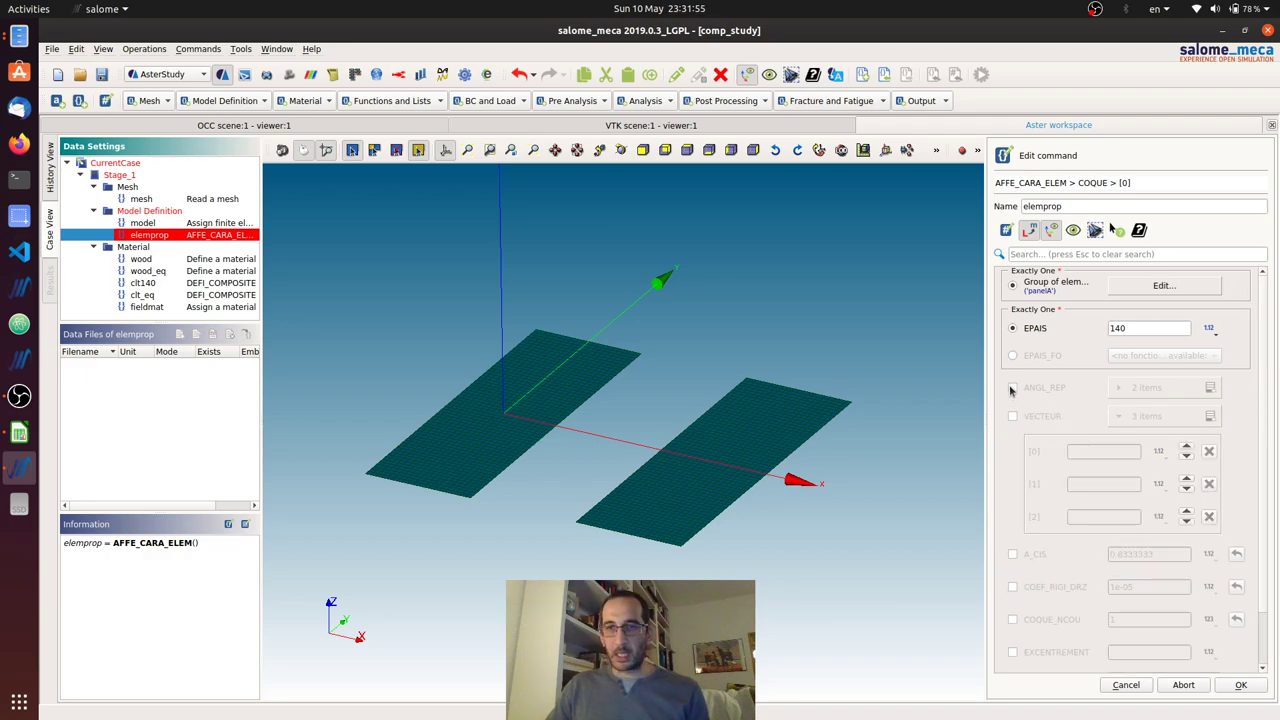
{"action": "left_click", "coordinate": [1013, 417]}
{"action": "left_click", "coordinate": [1012, 388]}
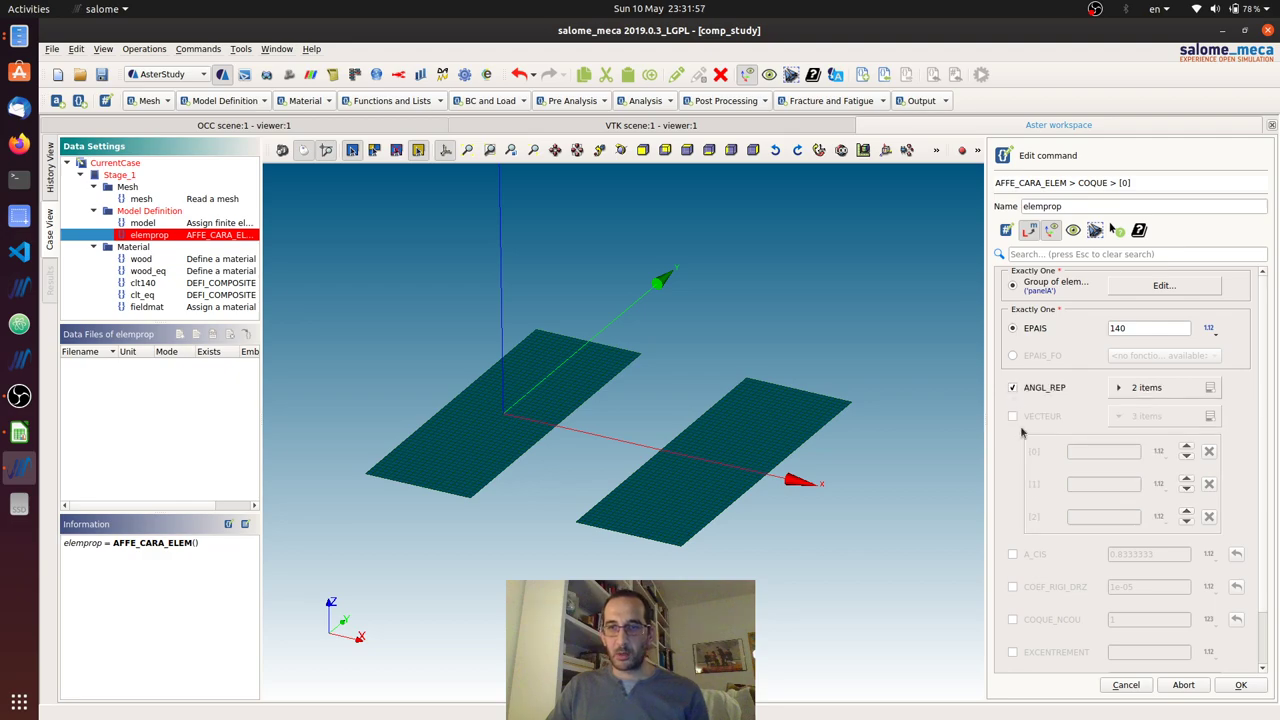
{"action": "left_click", "coordinate": [1012, 417]}
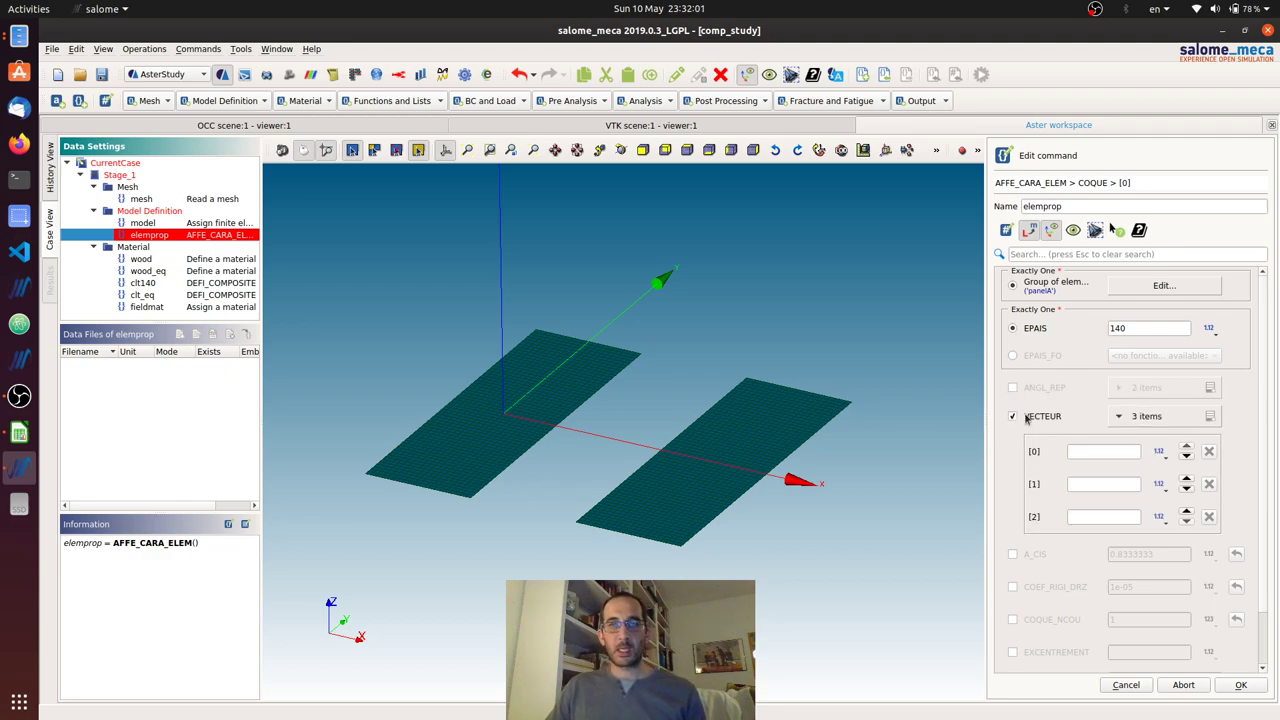
{"action": "left_click", "coordinate": [1090, 451]}
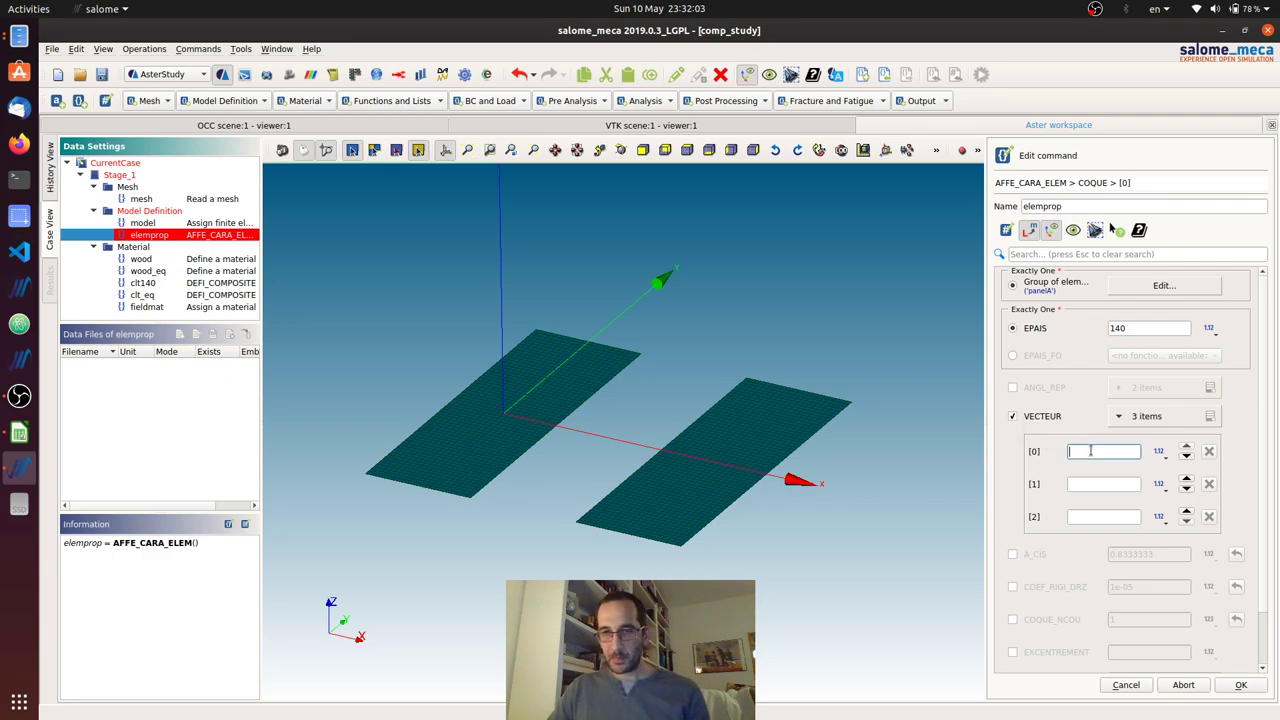
{"action": "type", "text": "0"}
{"action": "left_click", "coordinate": [1091, 484]}
{"action": "type", "text": "1"}
{"action": "left_click", "coordinate": [1094, 516]}
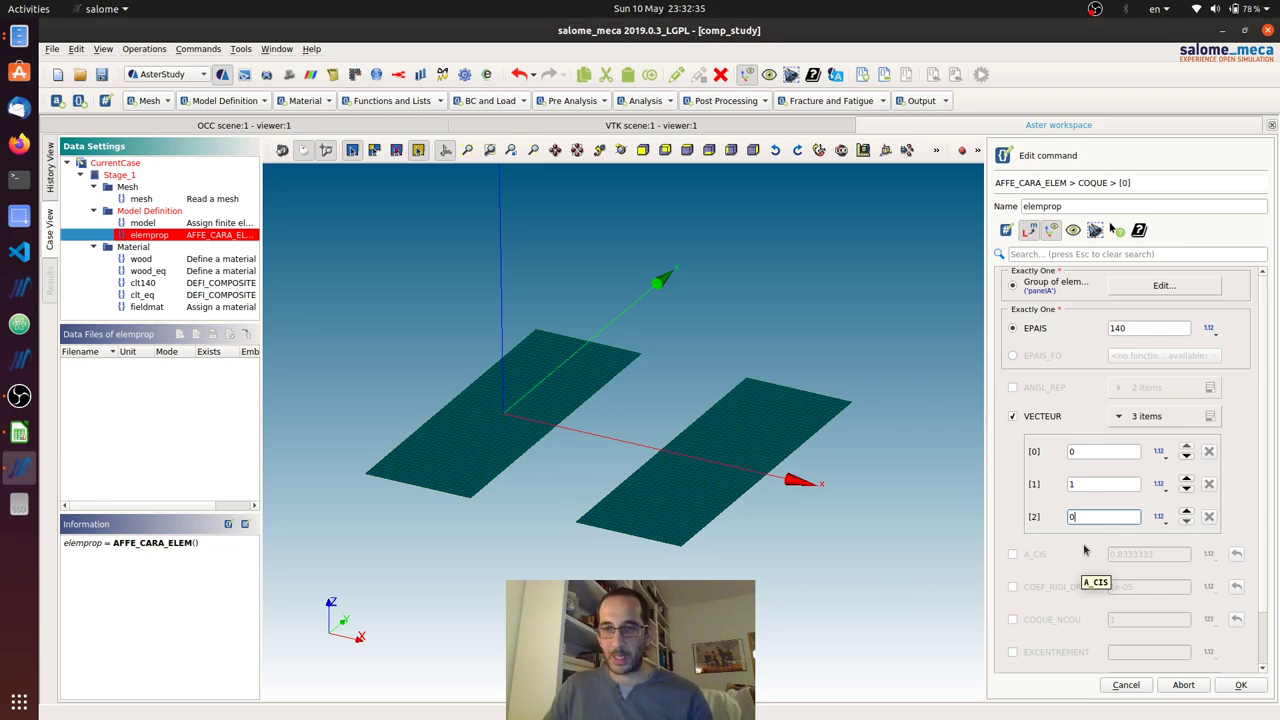
Step: Set COQUE_NCOU to 5 layers and confirm the panelA shell entry
{"action": "left_click", "coordinate": [1013, 620]}
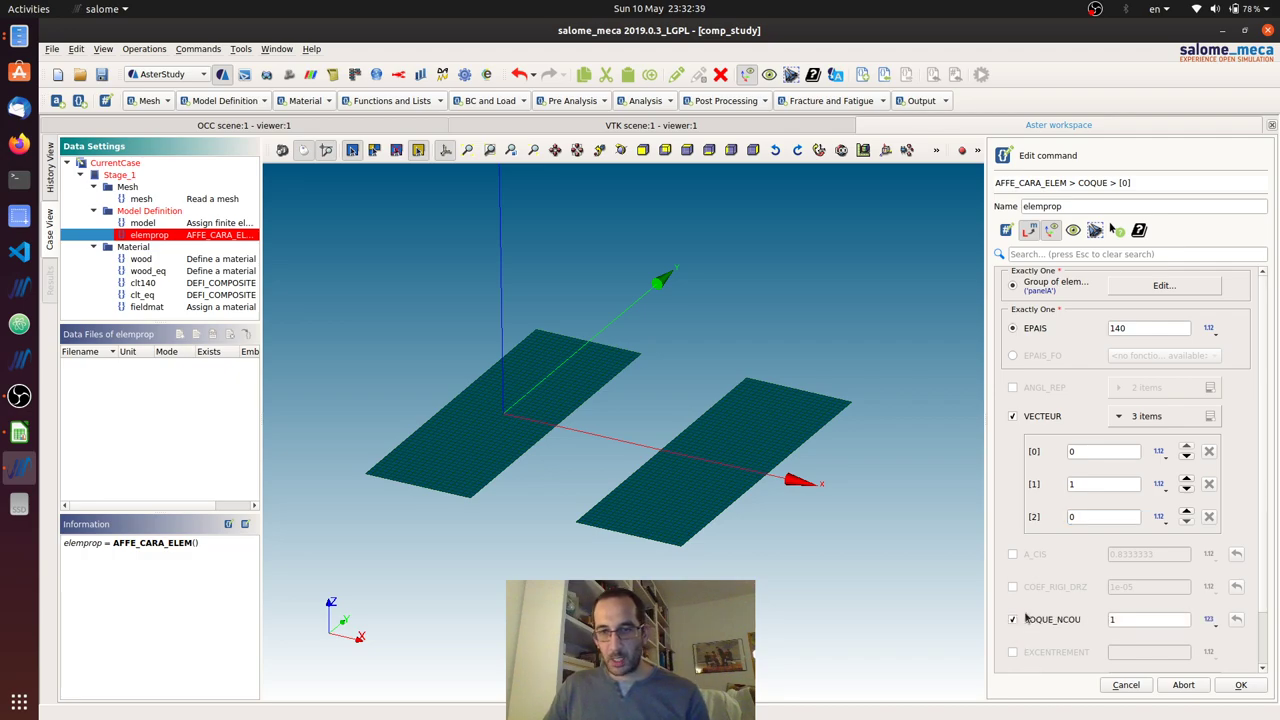
{"action": "double_click", "coordinate": [1137, 620]}
{"action": "type", "text": "5"}
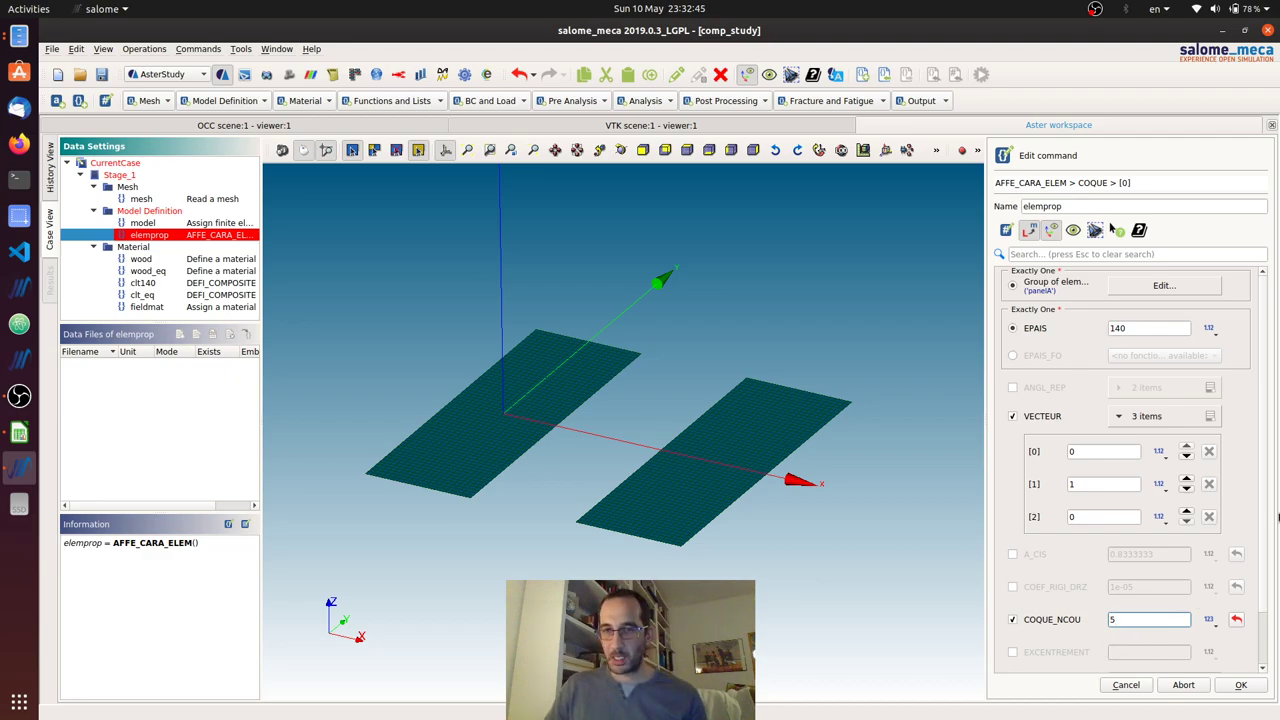
{"action": "left_click", "coordinate": [1236, 685]}
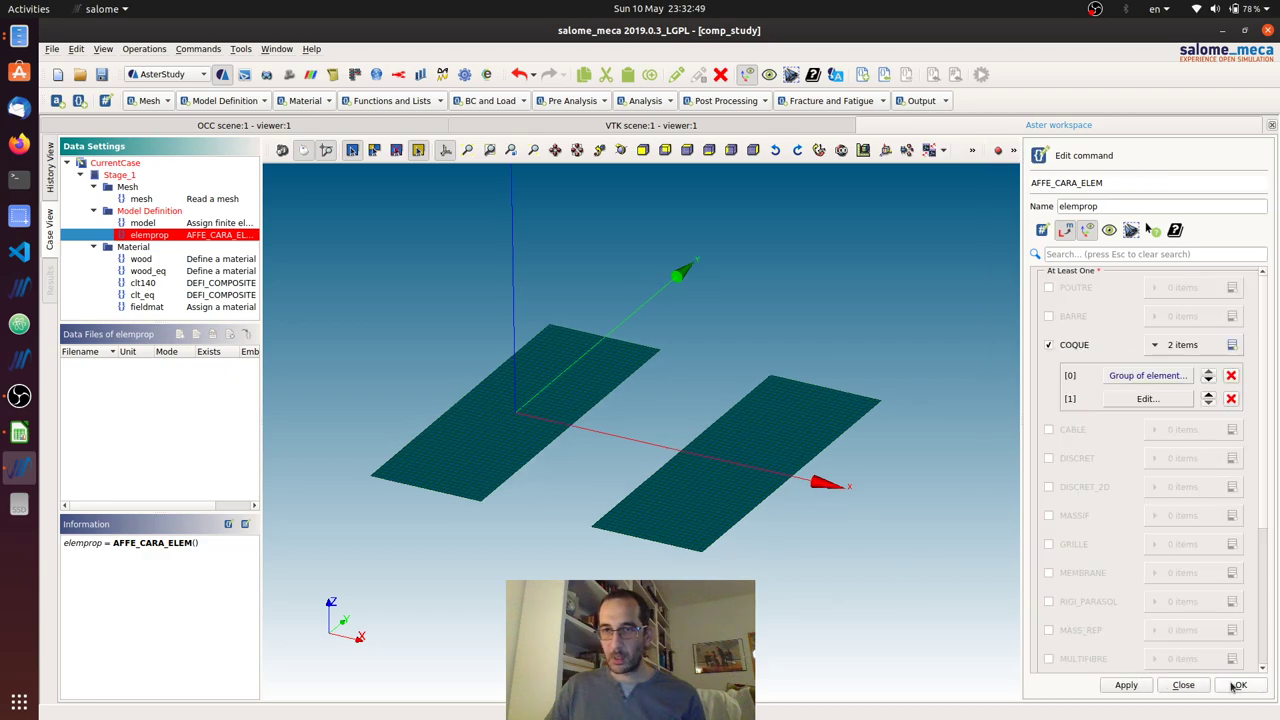
Step: Target the second shell entry at panelB with thickness 140
{"action": "left_click", "coordinate": [1146, 399]}
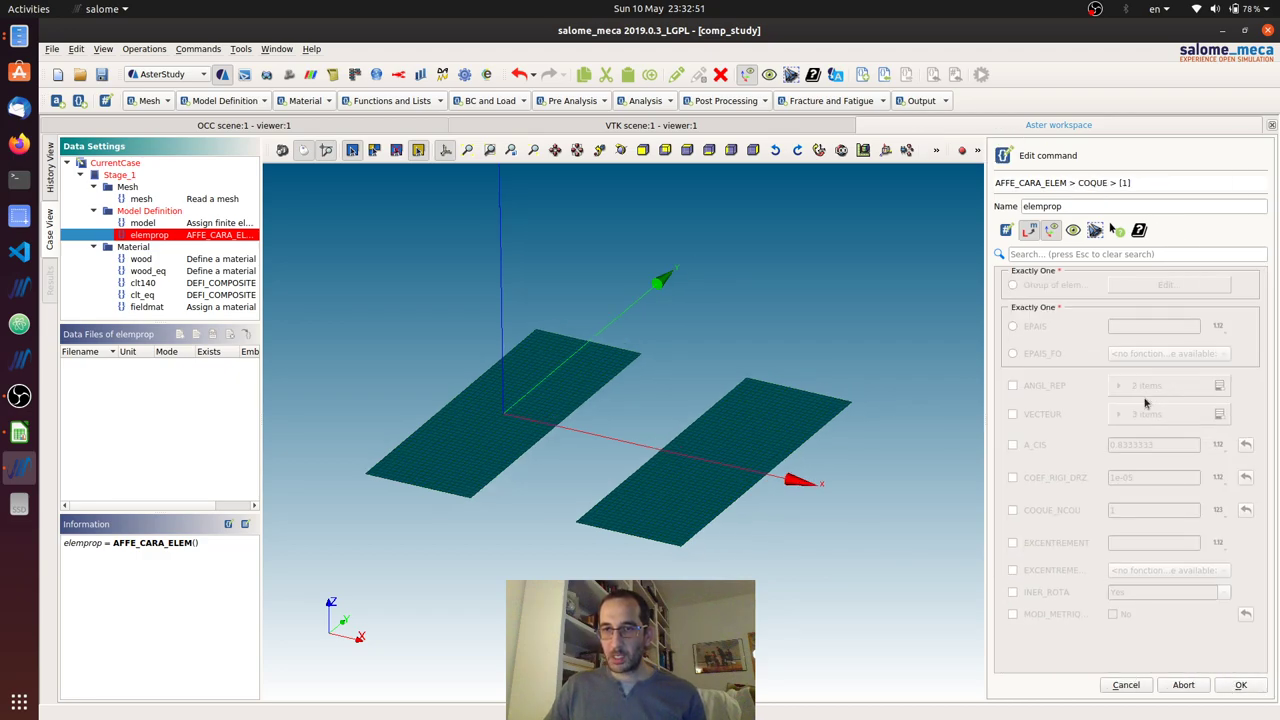
{"action": "left_click", "coordinate": [1164, 286]}
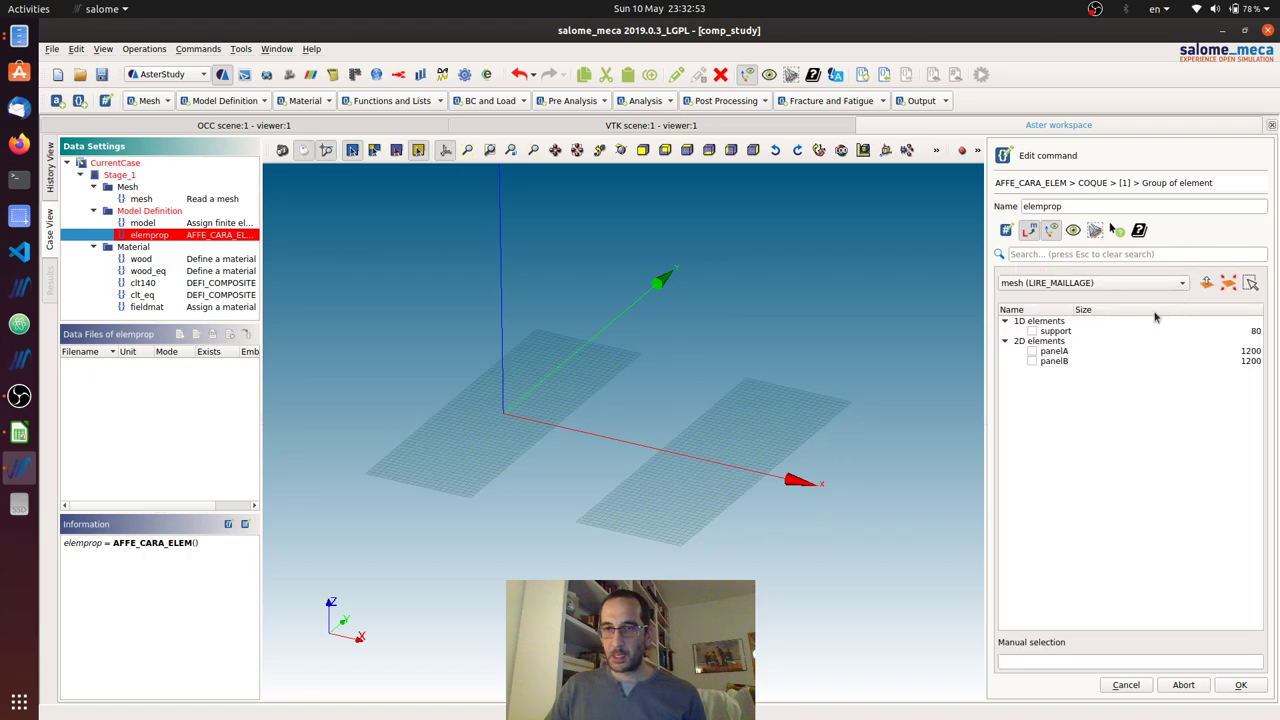
{"action": "left_click", "coordinate": [1032, 362]}
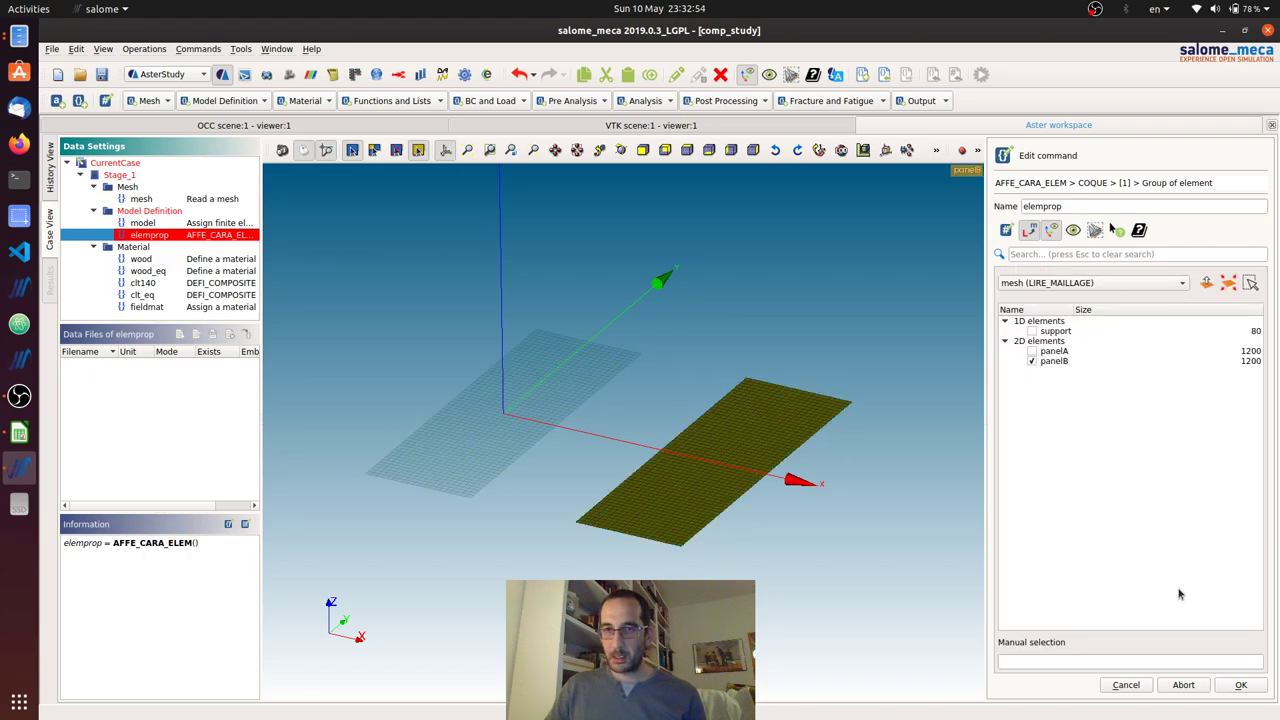
{"action": "left_click", "coordinate": [1232, 686]}
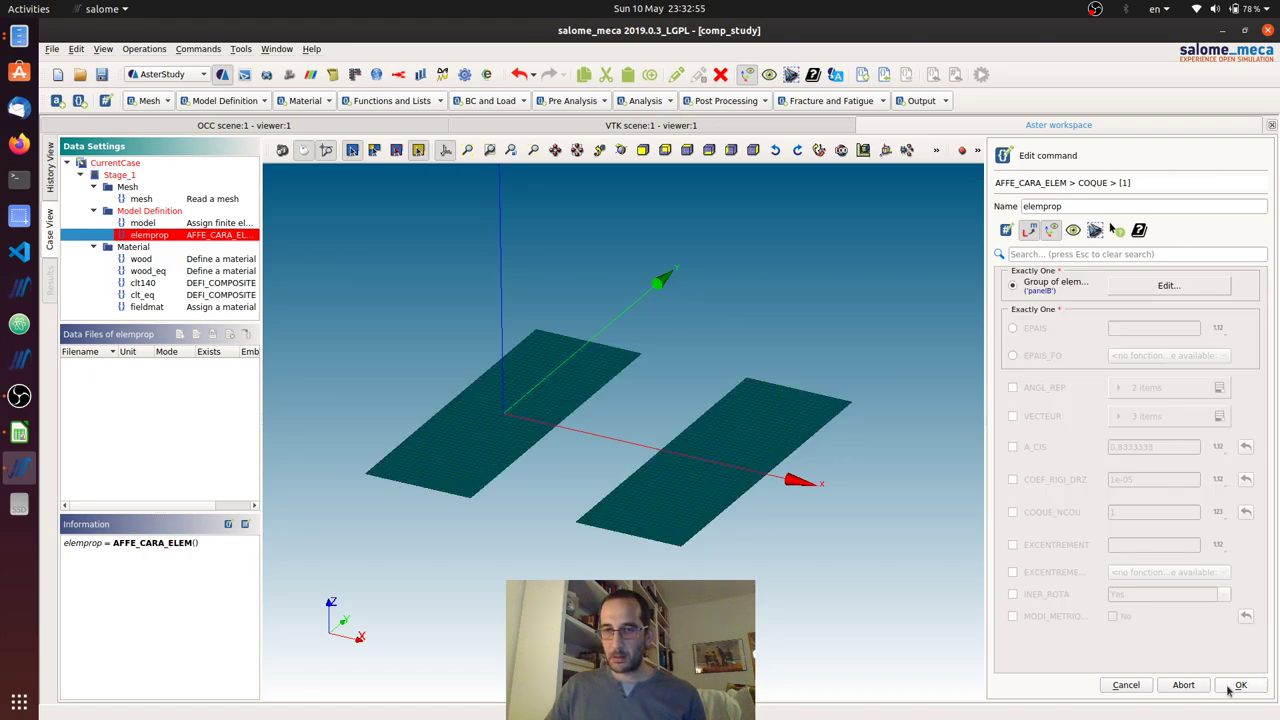
{"action": "left_click", "coordinate": [1014, 330]}
{"action": "left_click", "coordinate": [1122, 332]}
{"action": "type", "text": "140"}
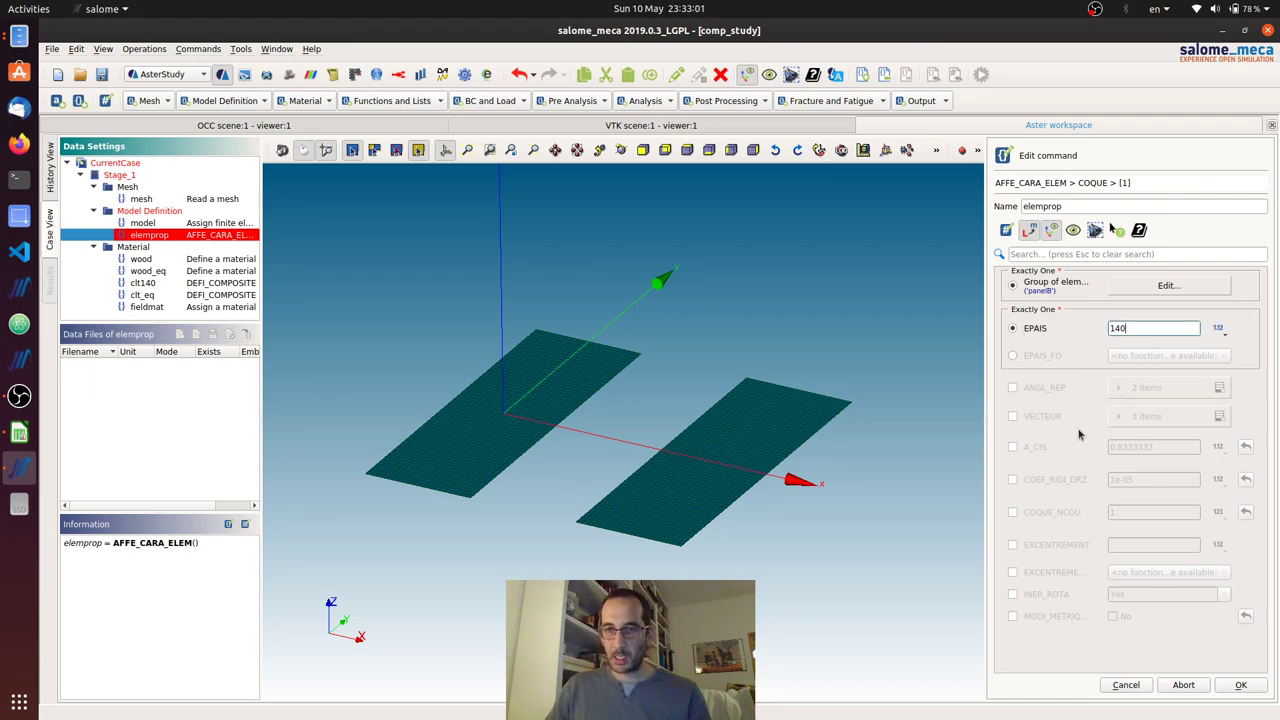
Step: Give the panelB entry reference vector (0, 1, 0) and COQUE_NCOU 1, then confirm it
{"action": "left_click", "coordinate": [1012, 417]}
{"action": "left_click", "coordinate": [1119, 417]}
{"action": "left_click", "coordinate": [1089, 451]}
{"action": "type", "text": "0"}
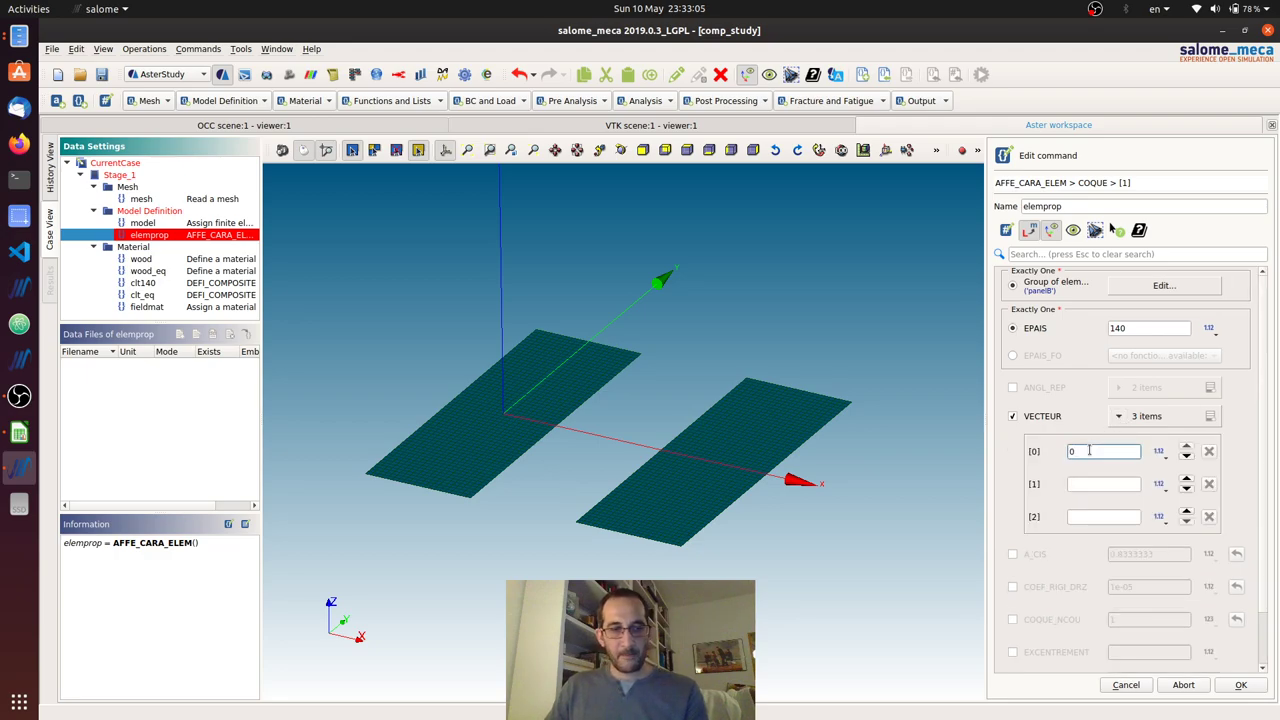
{"action": "key", "text": "Tab"}
{"action": "left_click", "coordinate": [1080, 483]}
{"action": "left_click", "coordinate": [1087, 519]}
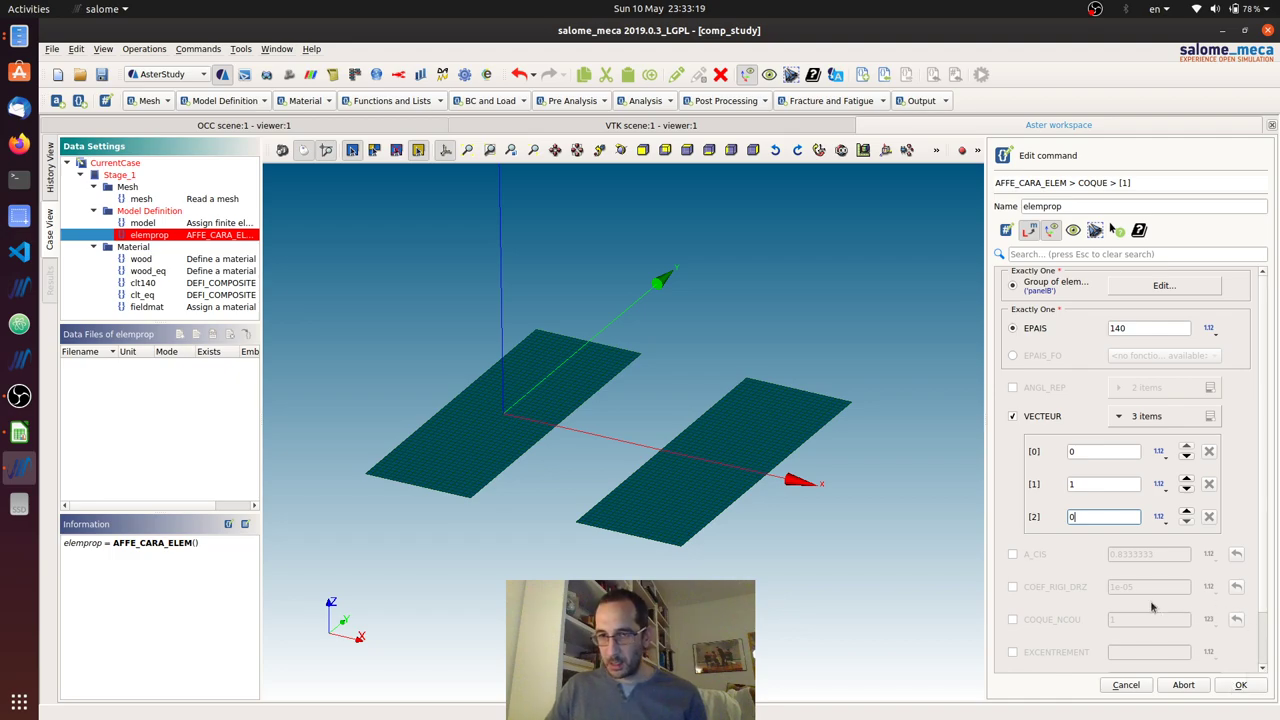
{"action": "left_click", "coordinate": [1058, 620]}
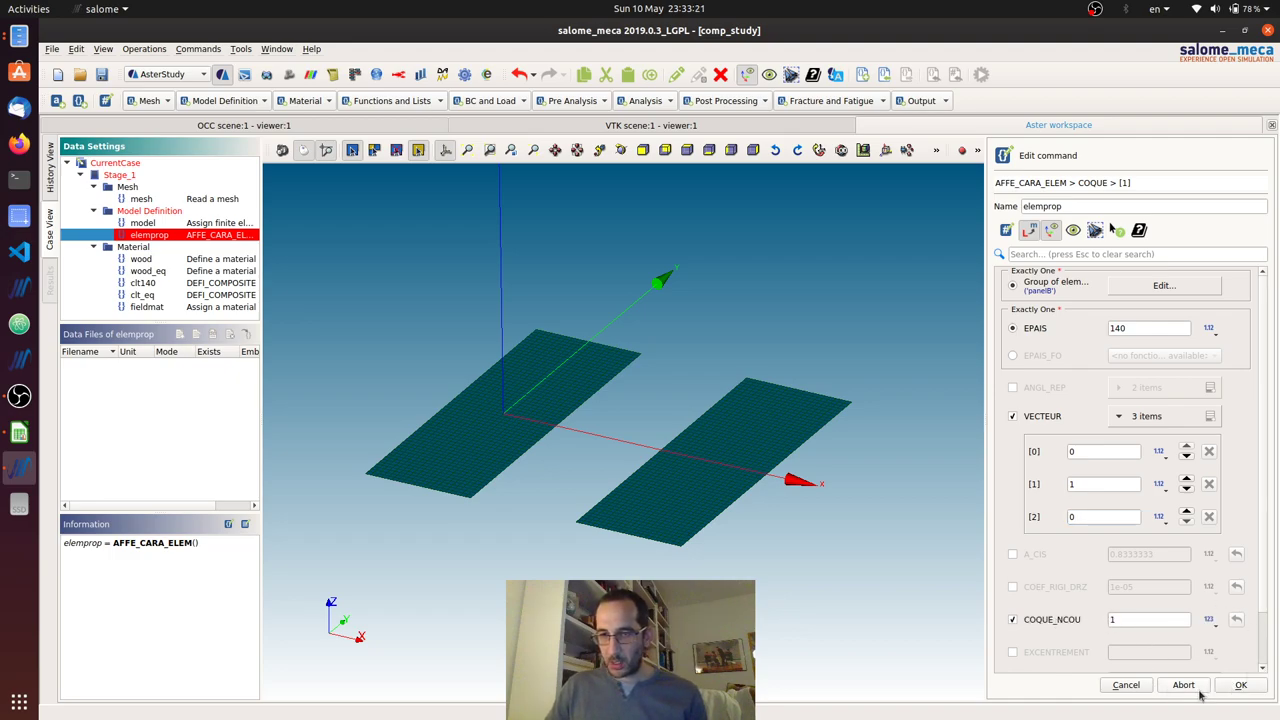
{"action": "left_click", "coordinate": [1240, 685]}
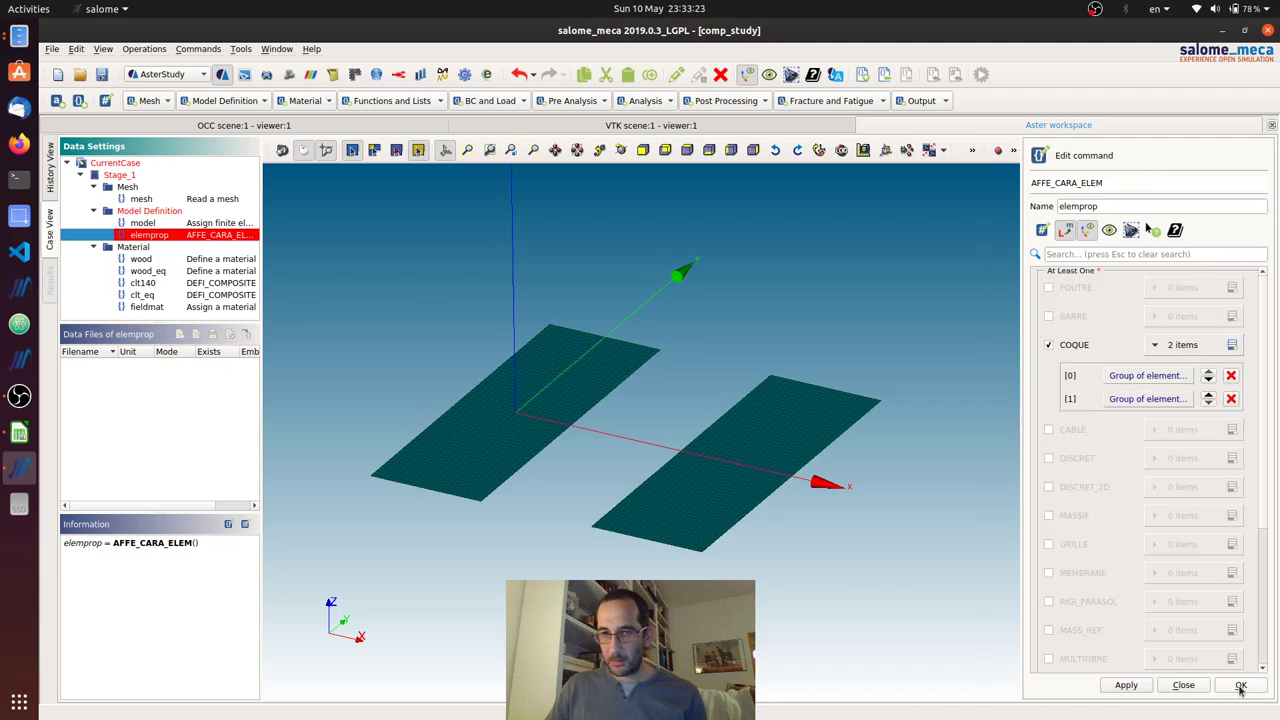
Step: Store elemprop, then review the model and fieldmat commands in the Data Settings tree
{"action": "left_click", "coordinate": [1240, 685]}
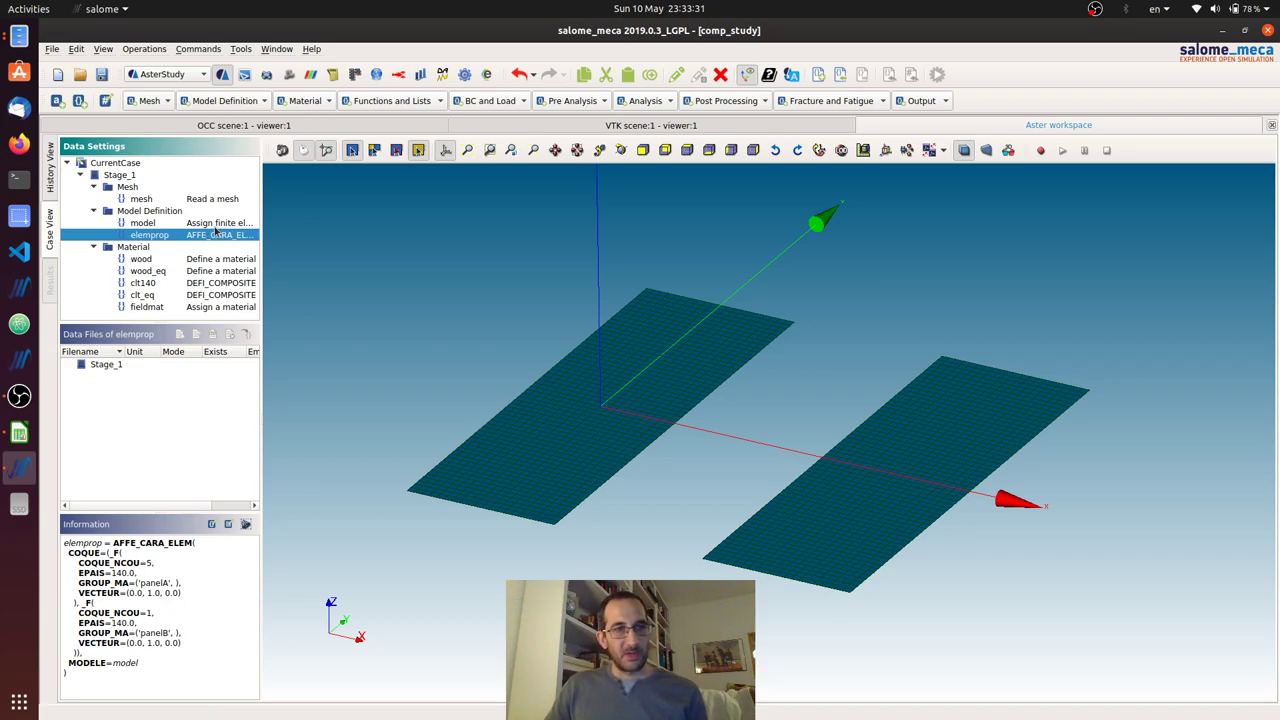
{"action": "left_click", "coordinate": [214, 224]}
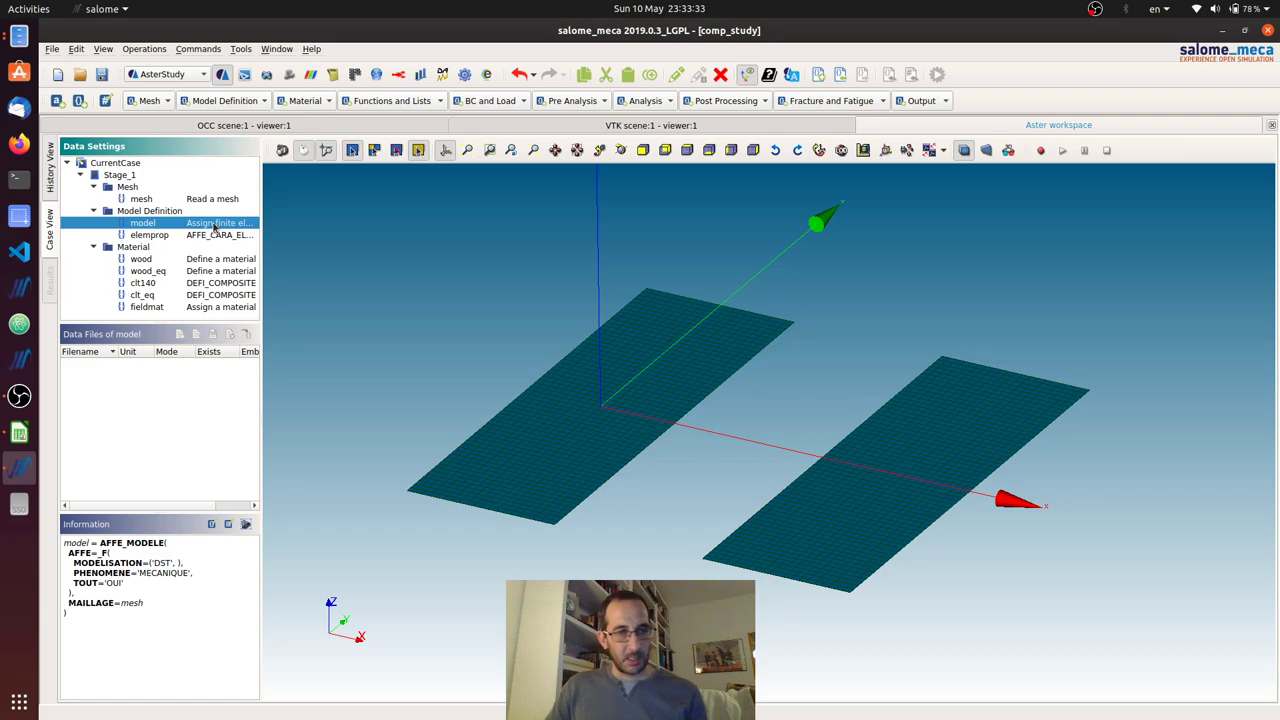
{"action": "left_click", "coordinate": [202, 310]}
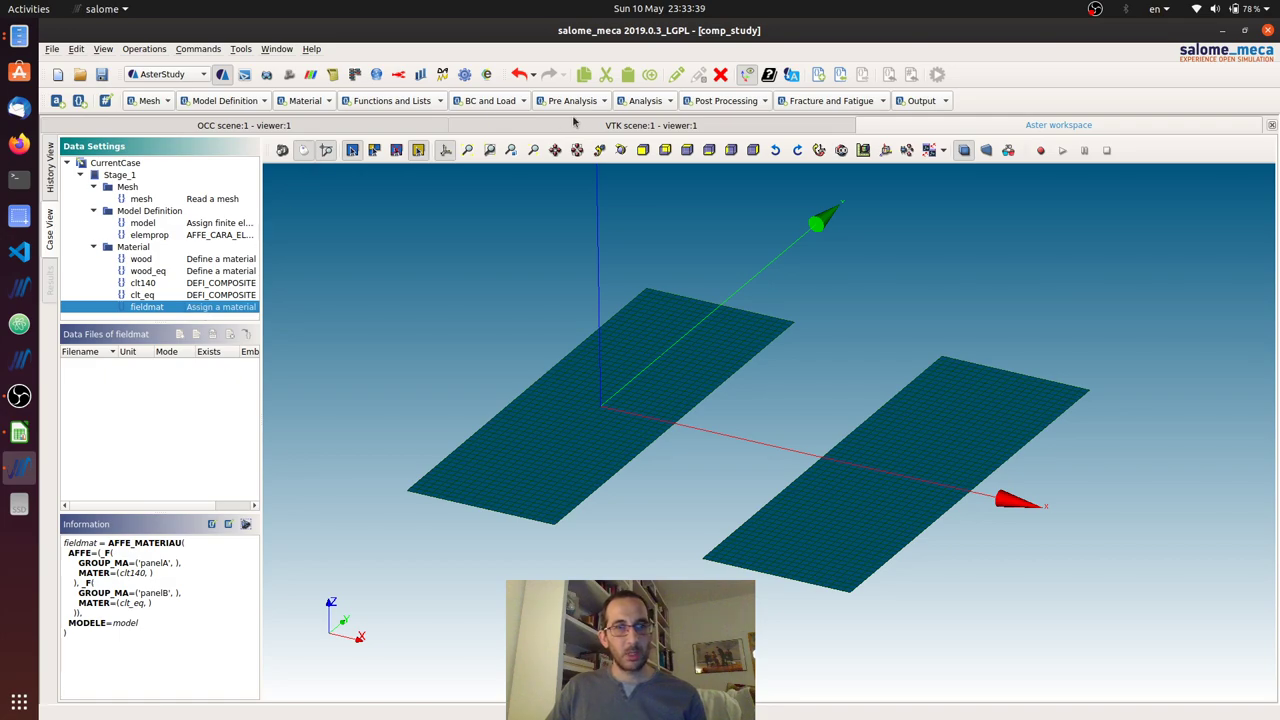
Step: Create a new AFFE_CHAR_MECA mechanical load named support
{"action": "left_click", "coordinate": [497, 103]}
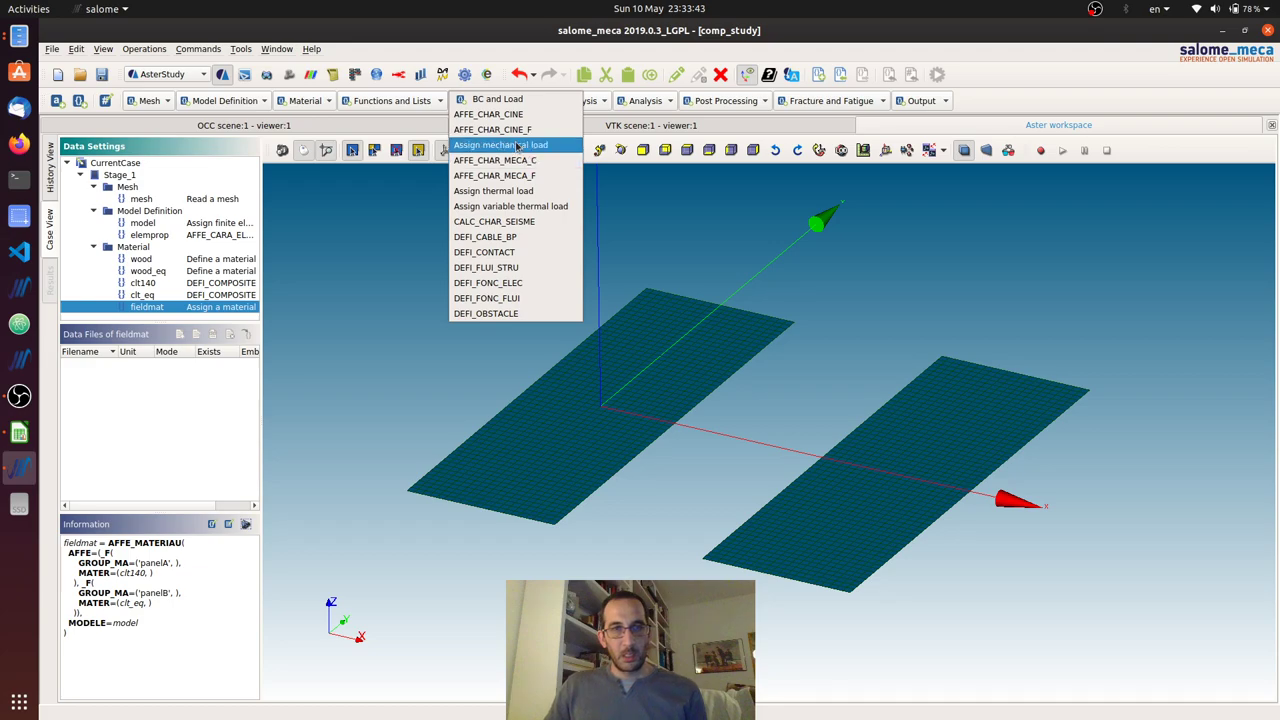
{"action": "left_click", "coordinate": [512, 145]}
{"action": "left_click_drag", "start_coordinate": [1109, 207], "coordinate": [1040, 208]}
{"action": "type", "text": "support"}
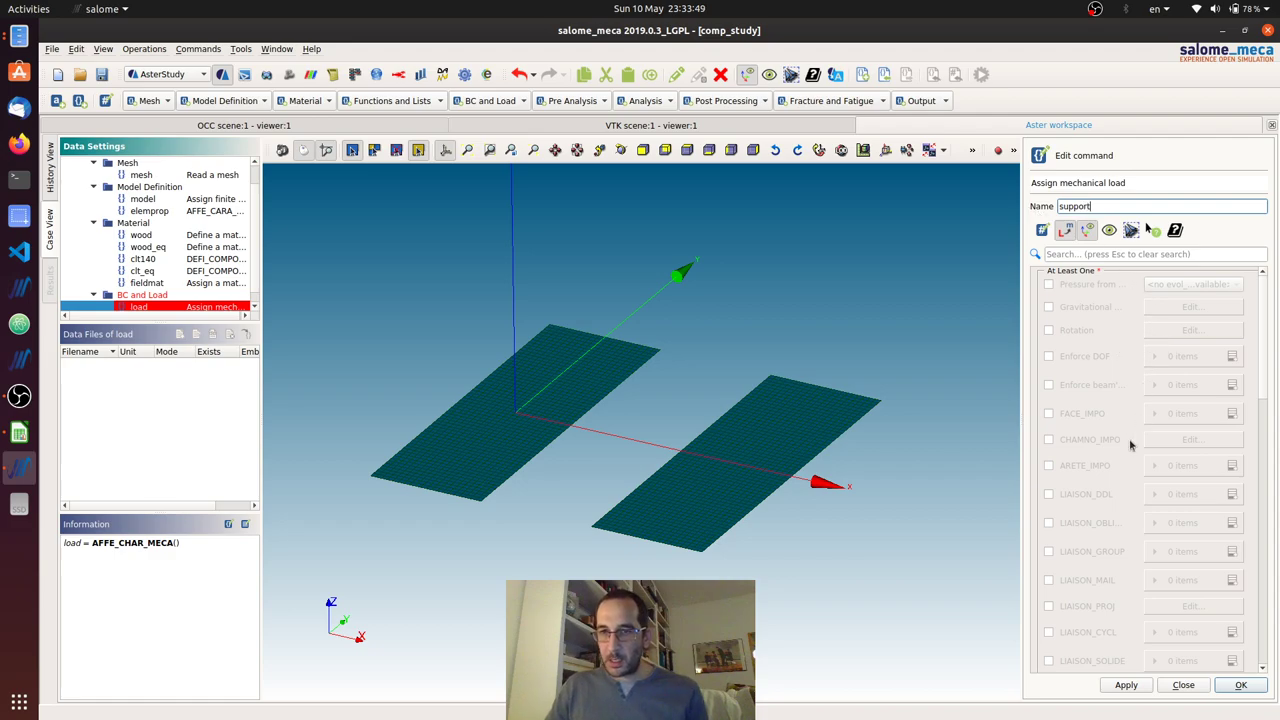
Step: Add an enforced-DOF entry fixing DX, DY and DZ to 0
{"action": "left_click", "coordinate": [1048, 357]}
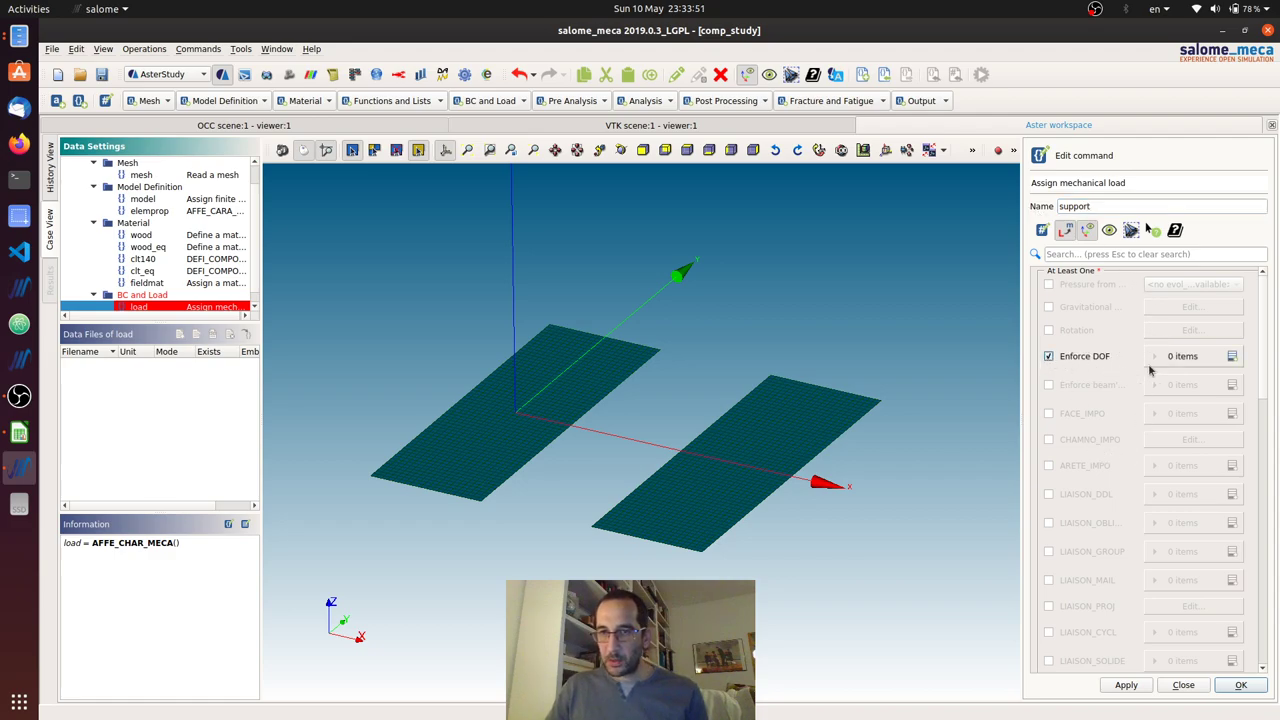
{"action": "left_click", "coordinate": [1231, 357]}
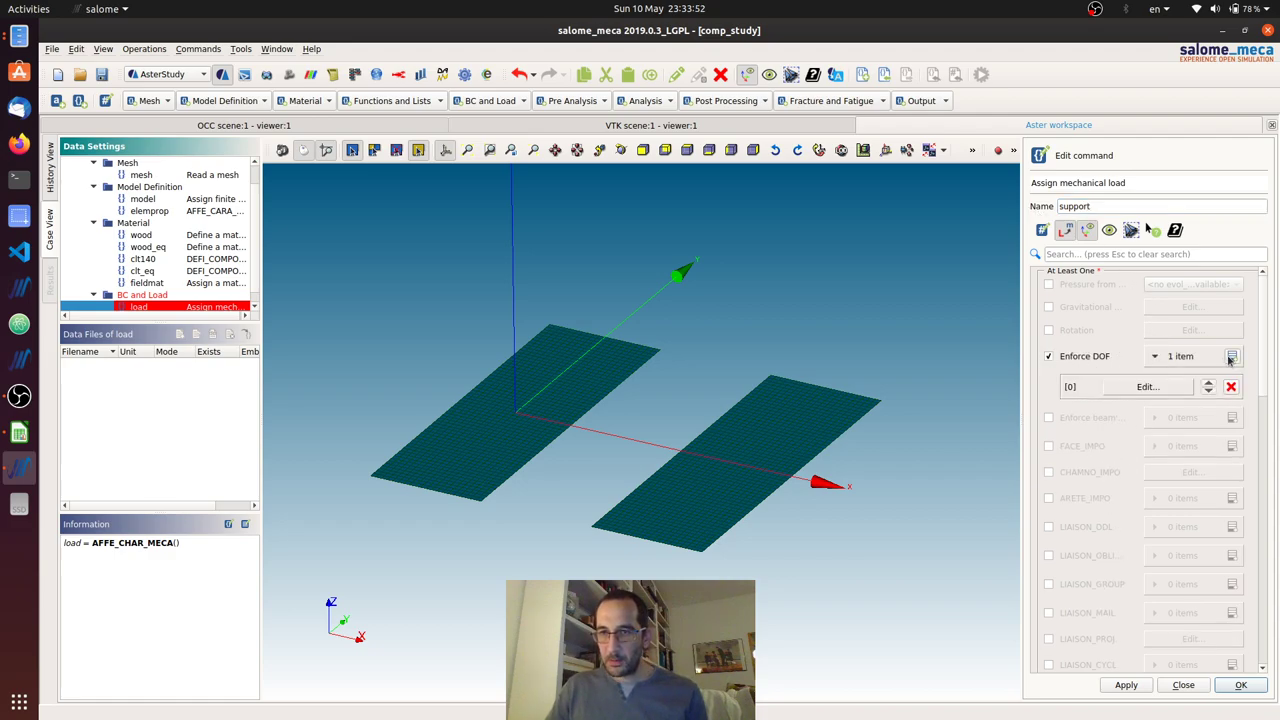
{"action": "left_click", "coordinate": [1147, 388]}
{"action": "left_click", "coordinate": [1029, 426]}
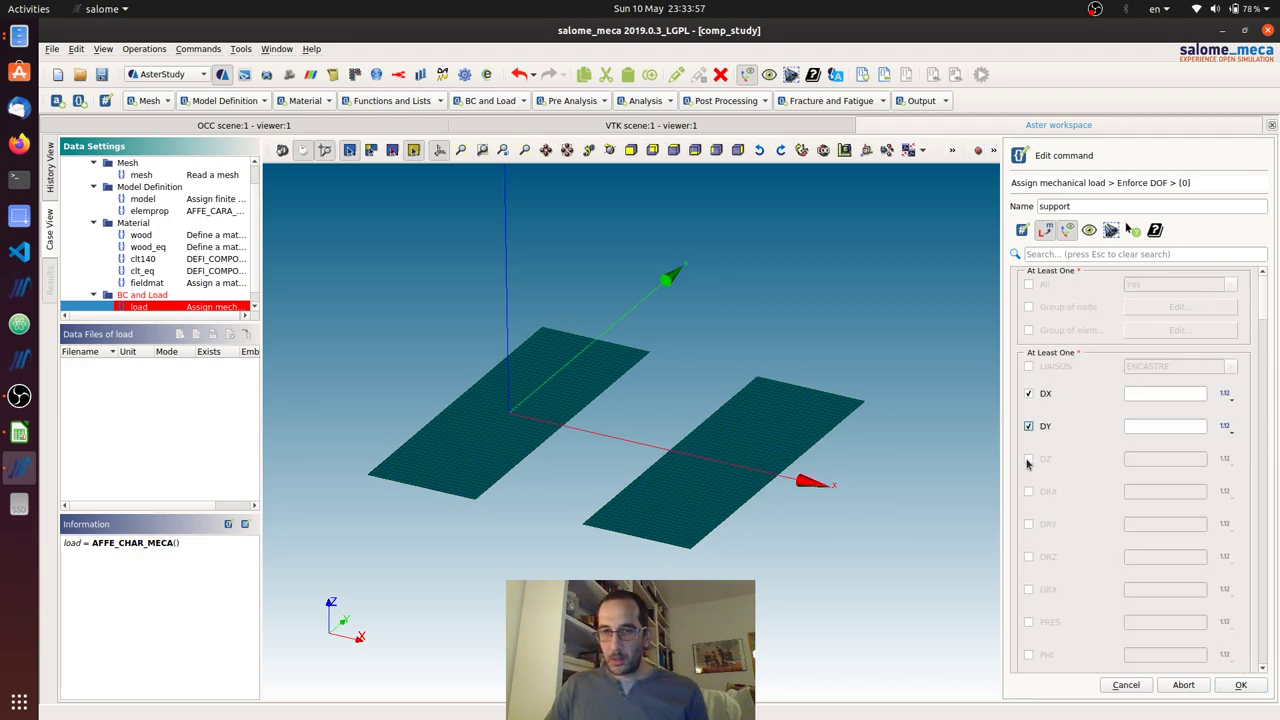
{"action": "left_click", "coordinate": [1029, 458]}
{"action": "left_click", "coordinate": [1153, 393]}
{"action": "type", "text": "0"}
{"action": "left_click", "coordinate": [1153, 427]}
{"action": "type", "text": "0"}
{"action": "left_click", "coordinate": [1139, 457]}
{"action": "type", "text": "0"}
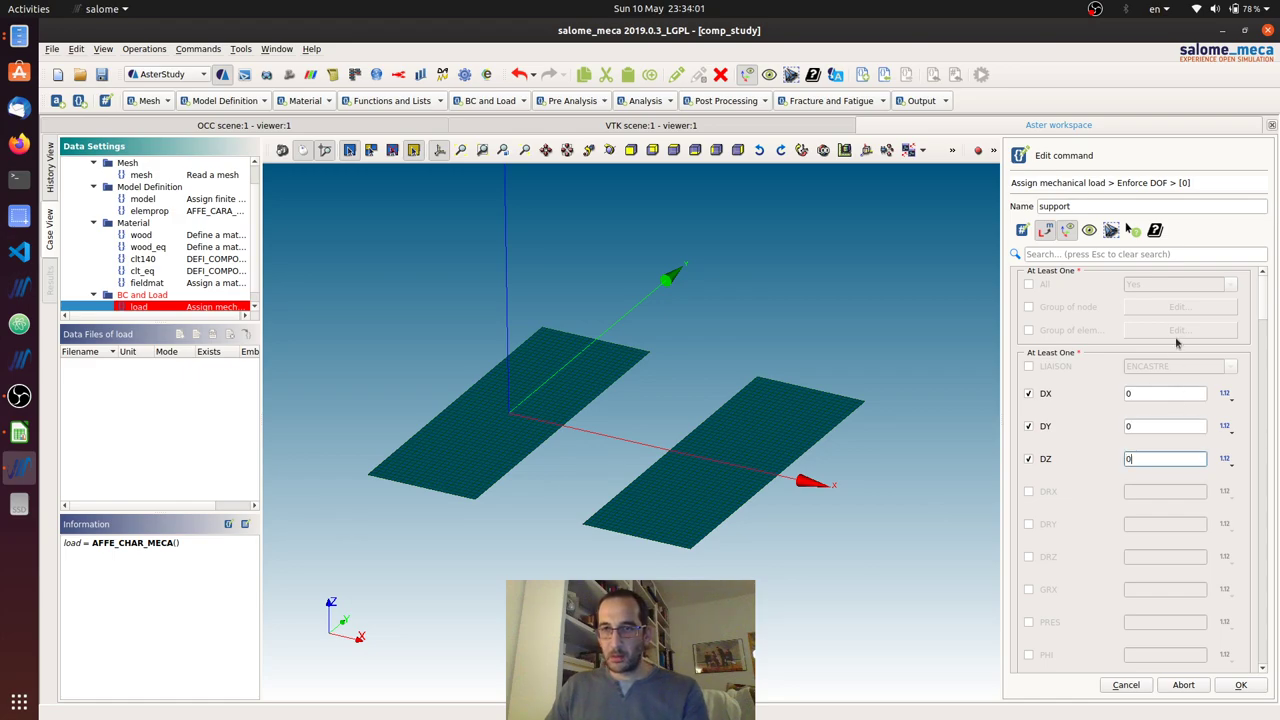
Step: Apply the enforced displacements to the support element group and store the load
{"action": "left_click", "coordinate": [1028, 330]}
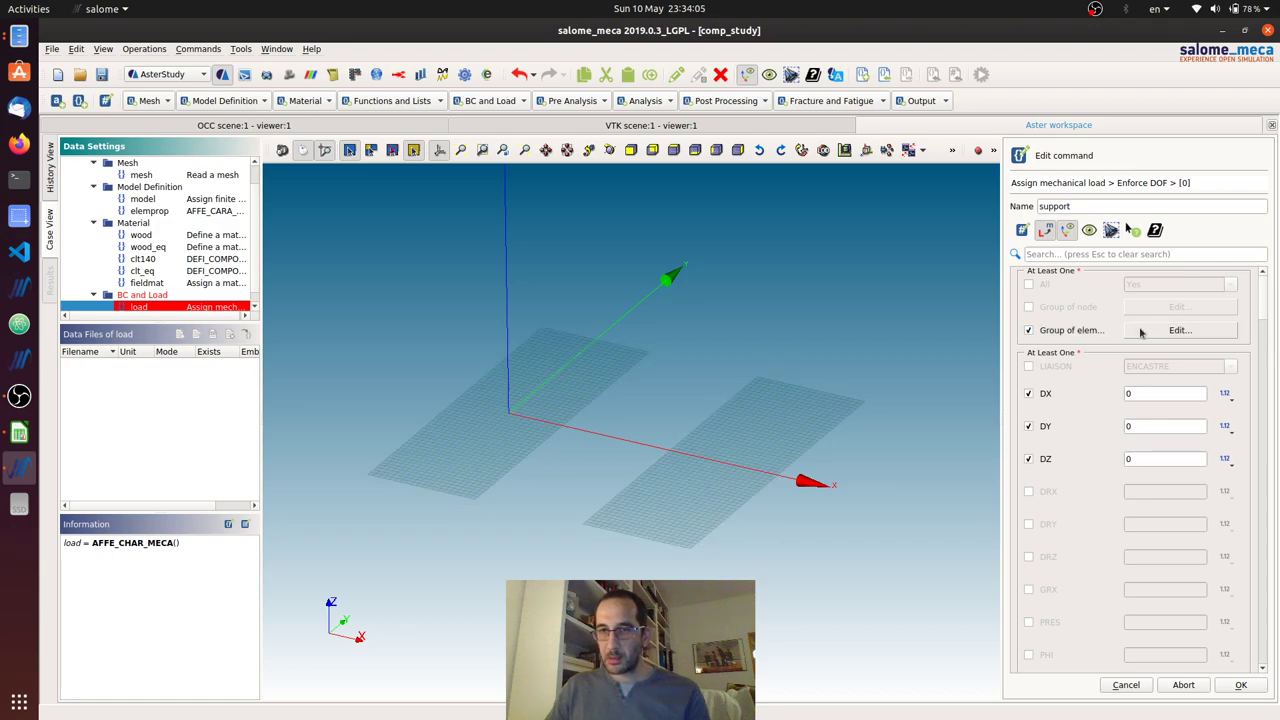
{"action": "left_click", "coordinate": [1140, 331]}
{"action": "left_click", "coordinate": [1047, 331]}
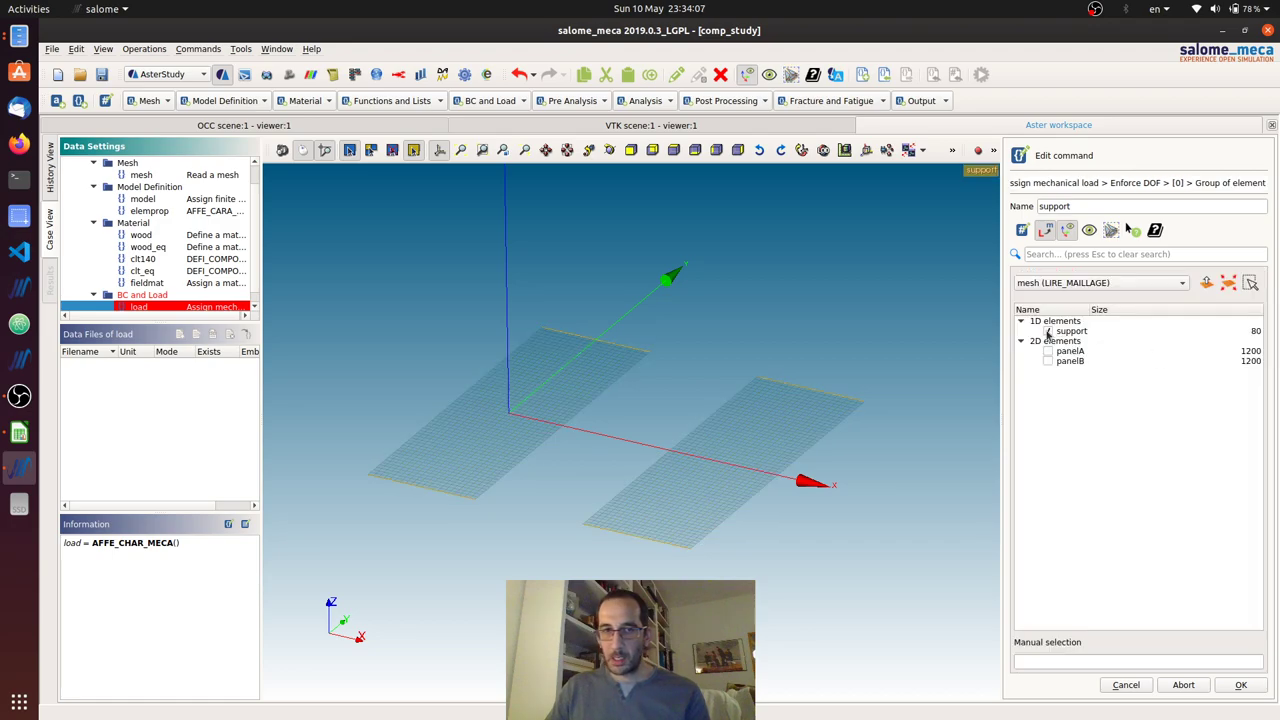
{"action": "left_click", "coordinate": [1241, 685]}
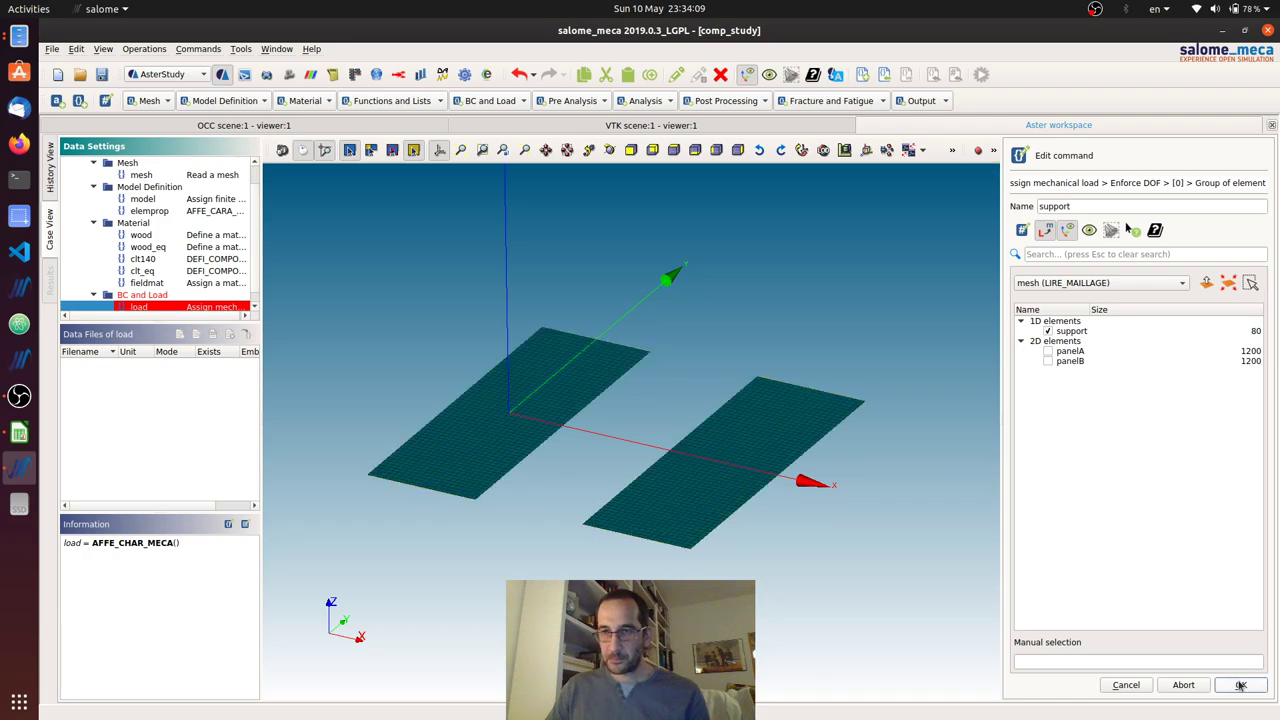
{"action": "left_click", "coordinate": [1241, 685]}
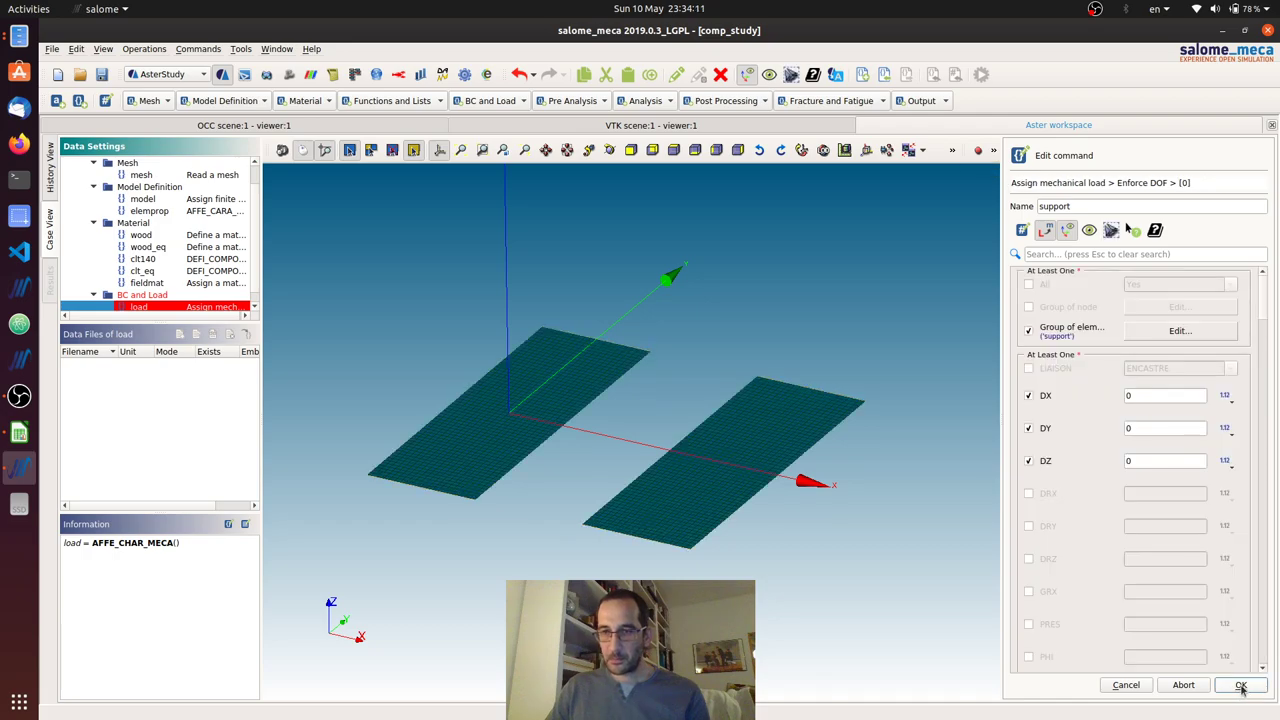
{"action": "left_click", "coordinate": [1241, 685]}
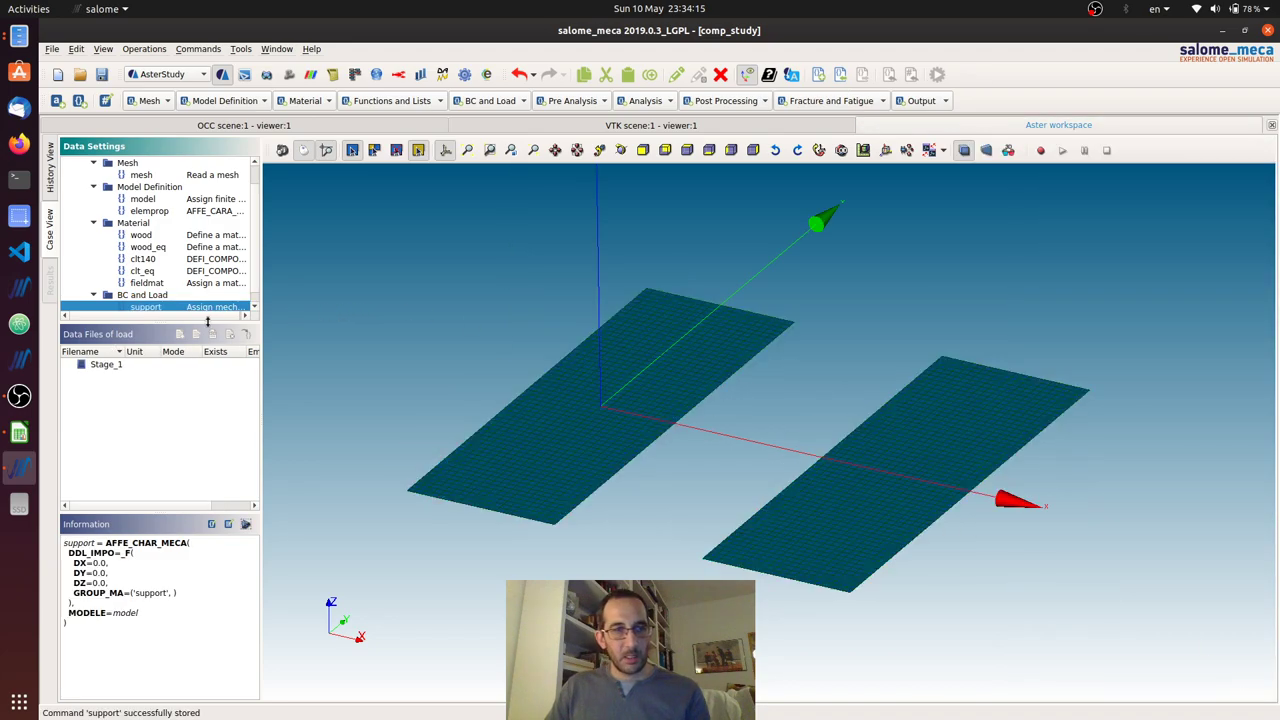
Step: Create another mechanical load and rename it to load
{"action": "left_click_drag", "start_coordinate": [206, 320], "coordinate": [206, 400]}
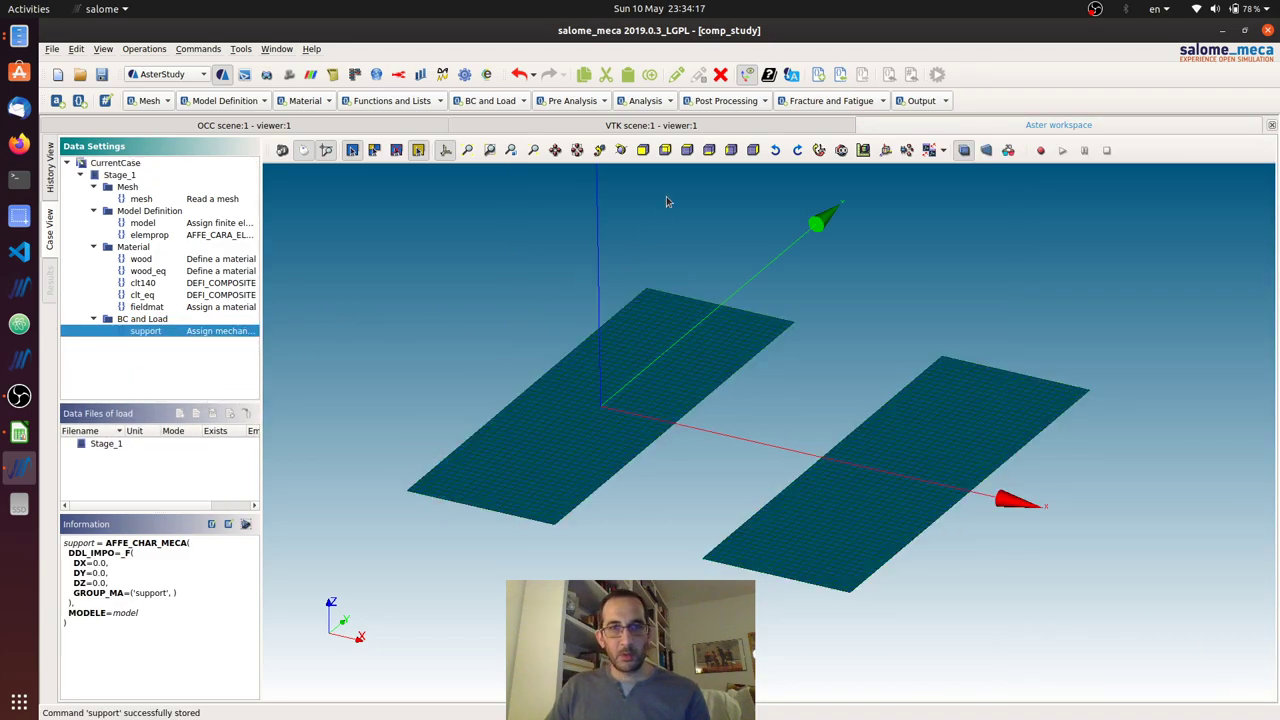
{"action": "left_click", "coordinate": [494, 101]}
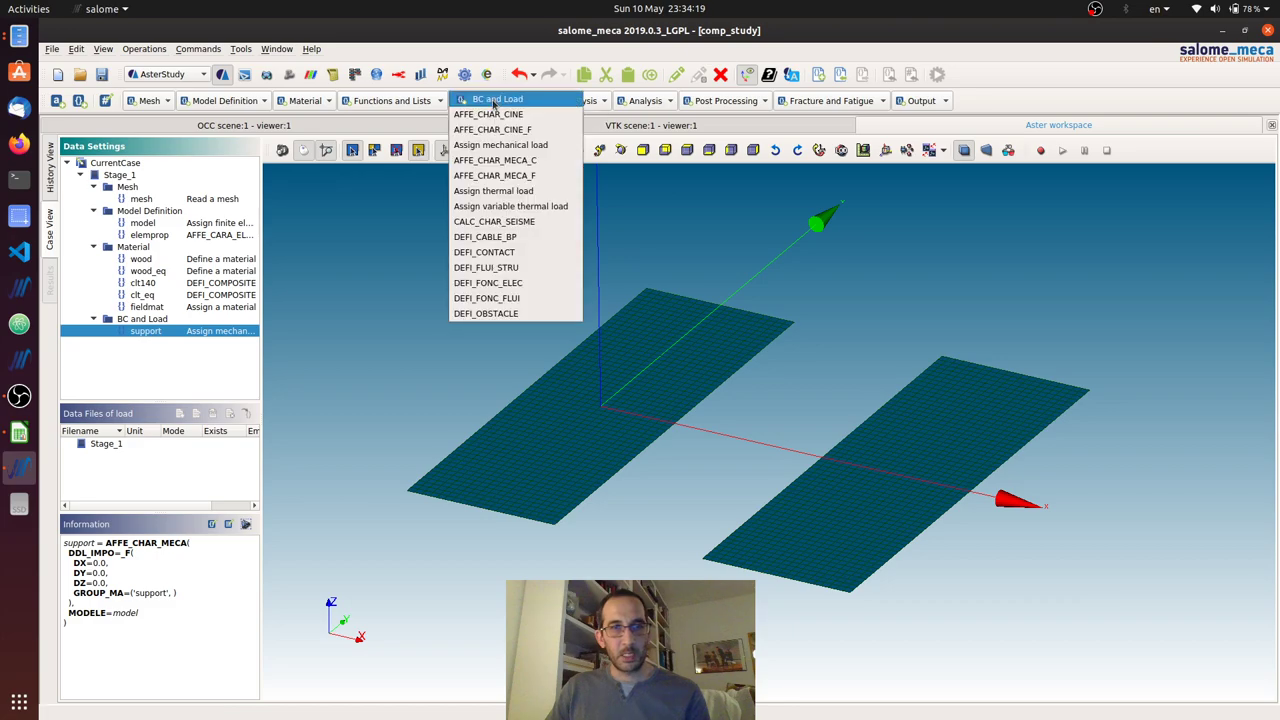
{"action": "left_click", "coordinate": [500, 146]}
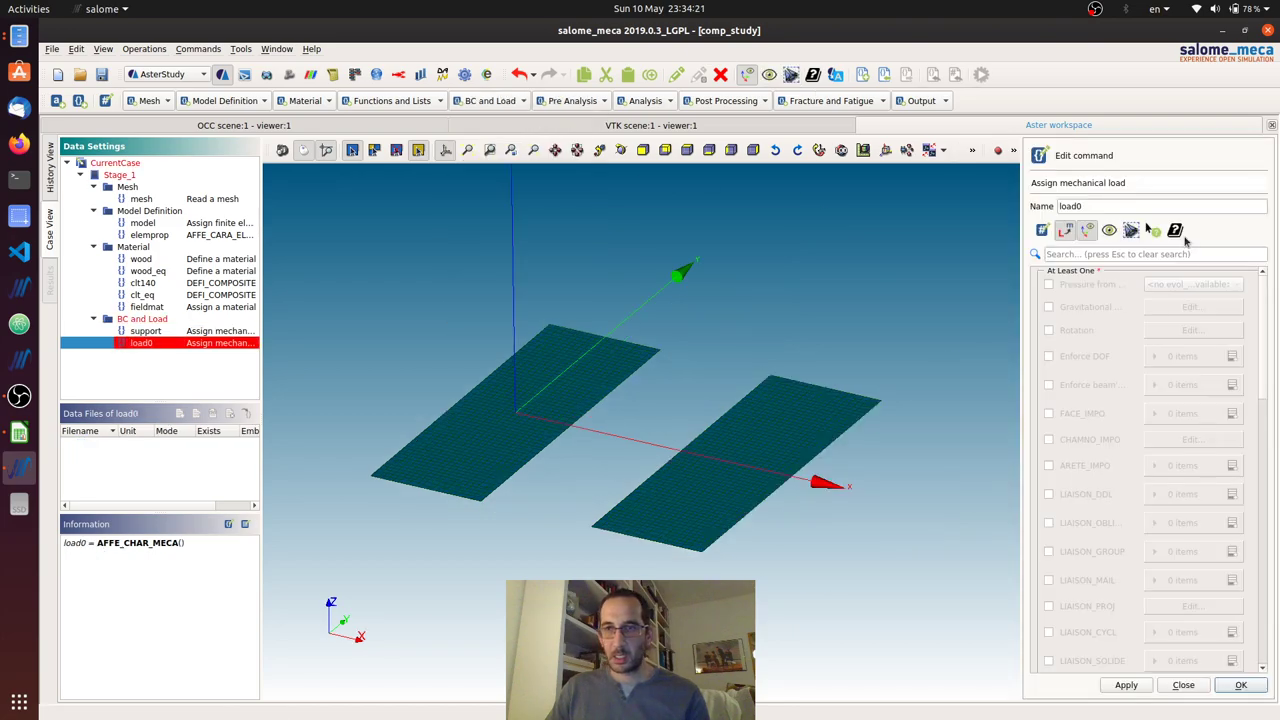
{"action": "left_click", "coordinate": [1098, 204]}
{"action": "key", "text": "BackSpace"}
Step: Enable gravity on the load with acceleration 10000 along direction (0, 0, -1)
{"action": "left_click", "coordinate": [1048, 307]}
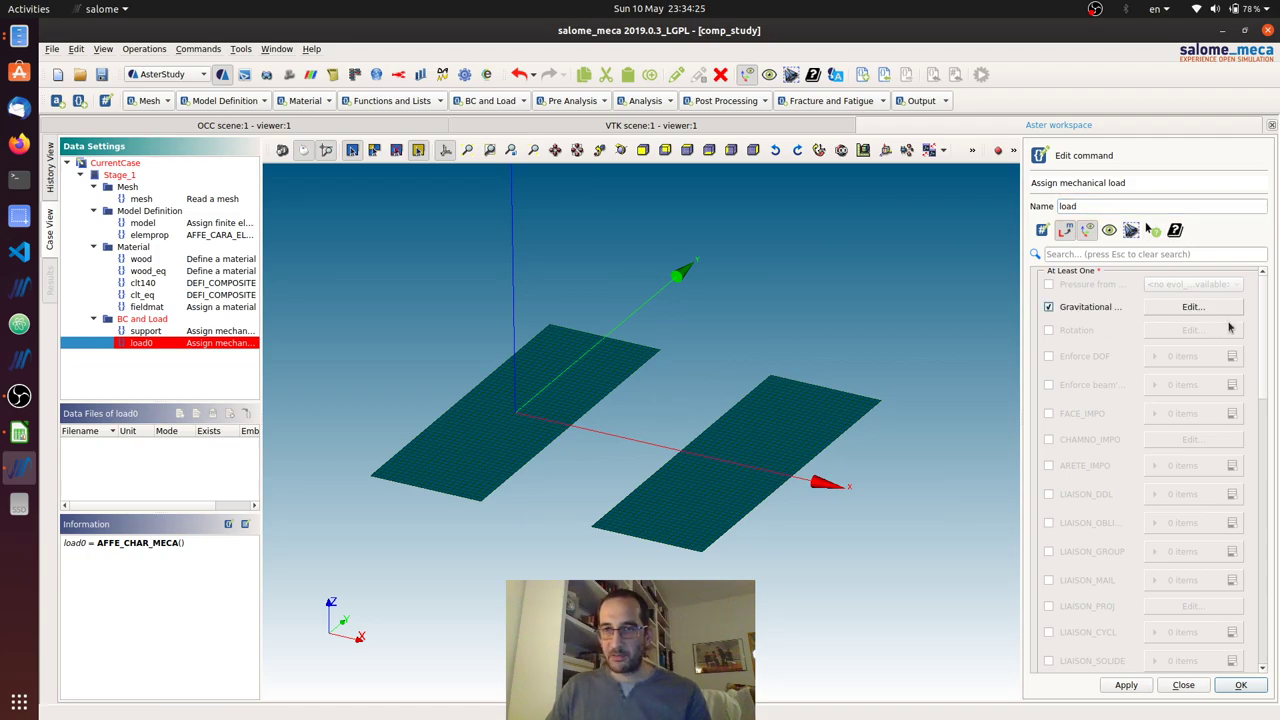
{"action": "left_click", "coordinate": [1198, 308]}
{"action": "left_click", "coordinate": [1180, 285]}
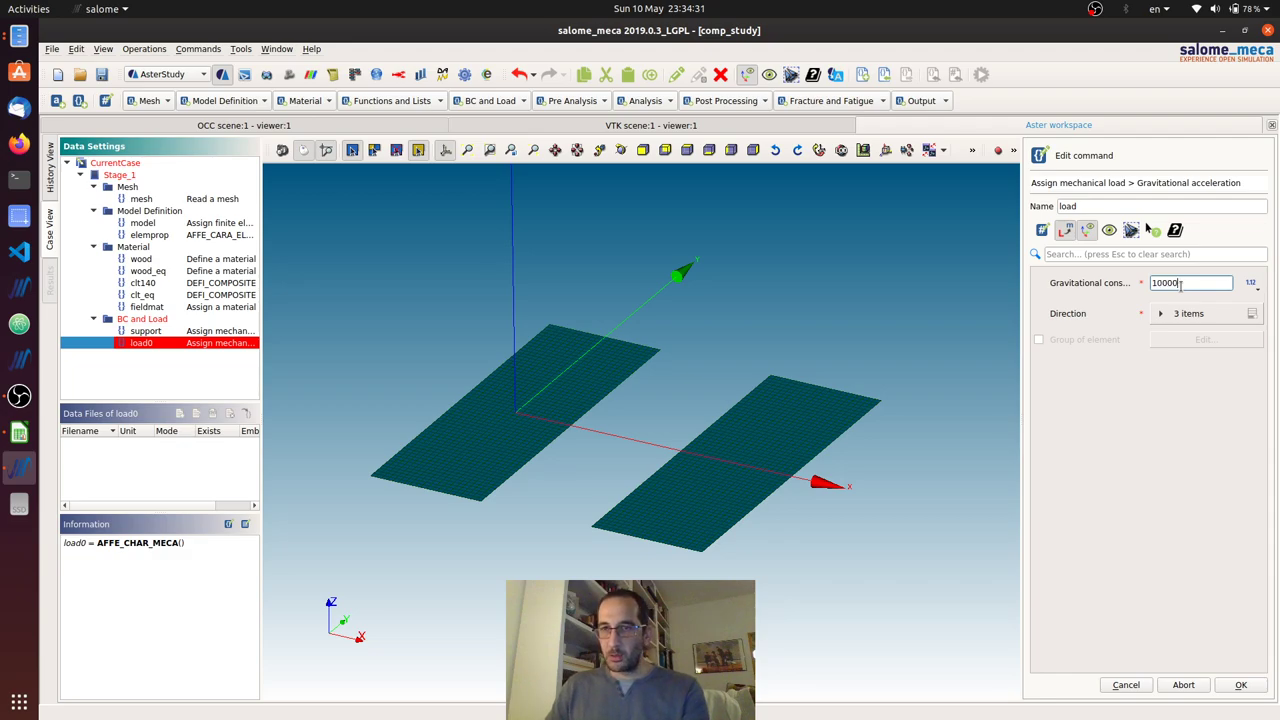
{"action": "left_click", "coordinate": [1161, 313]}
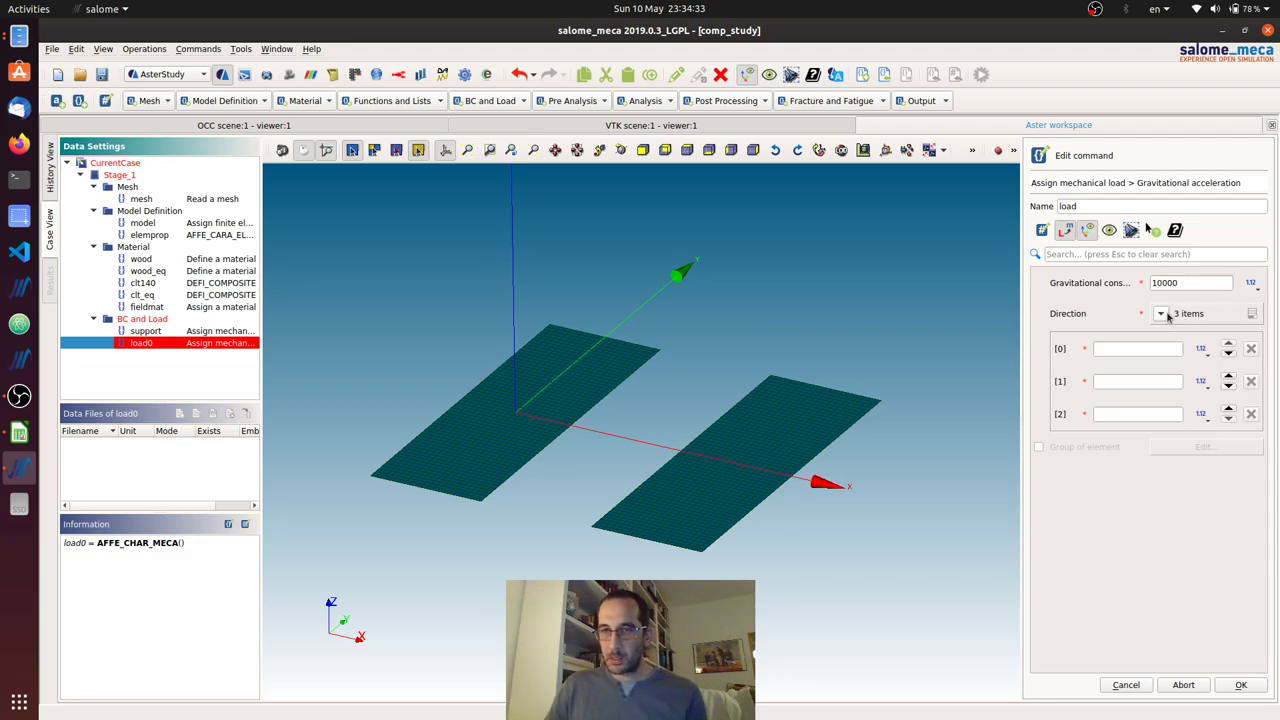
{"action": "left_click", "coordinate": [1125, 349]}
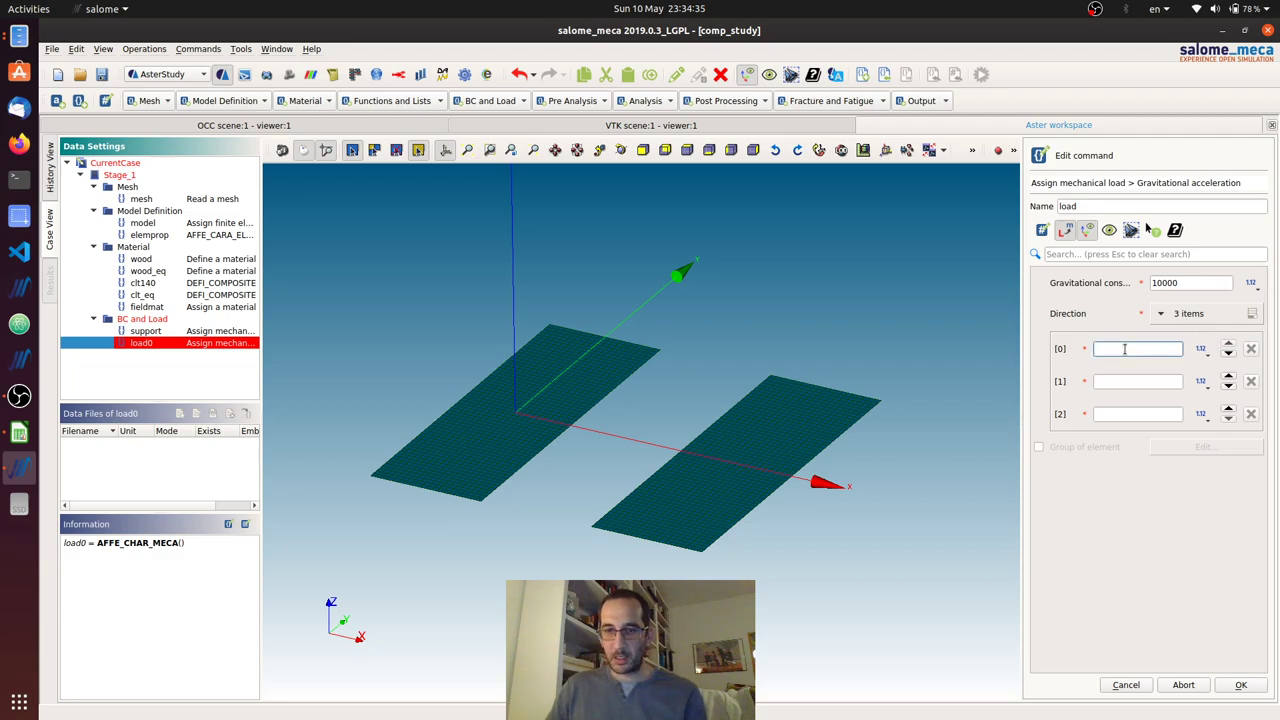
{"action": "type", "text": "0"}
{"action": "left_click", "coordinate": [1124, 381]}
{"action": "type", "text": "0"}
{"action": "left_click", "coordinate": [1113, 415]}
{"action": "type", "text": "-1"}
{"action": "left_click", "coordinate": [1240, 685]}
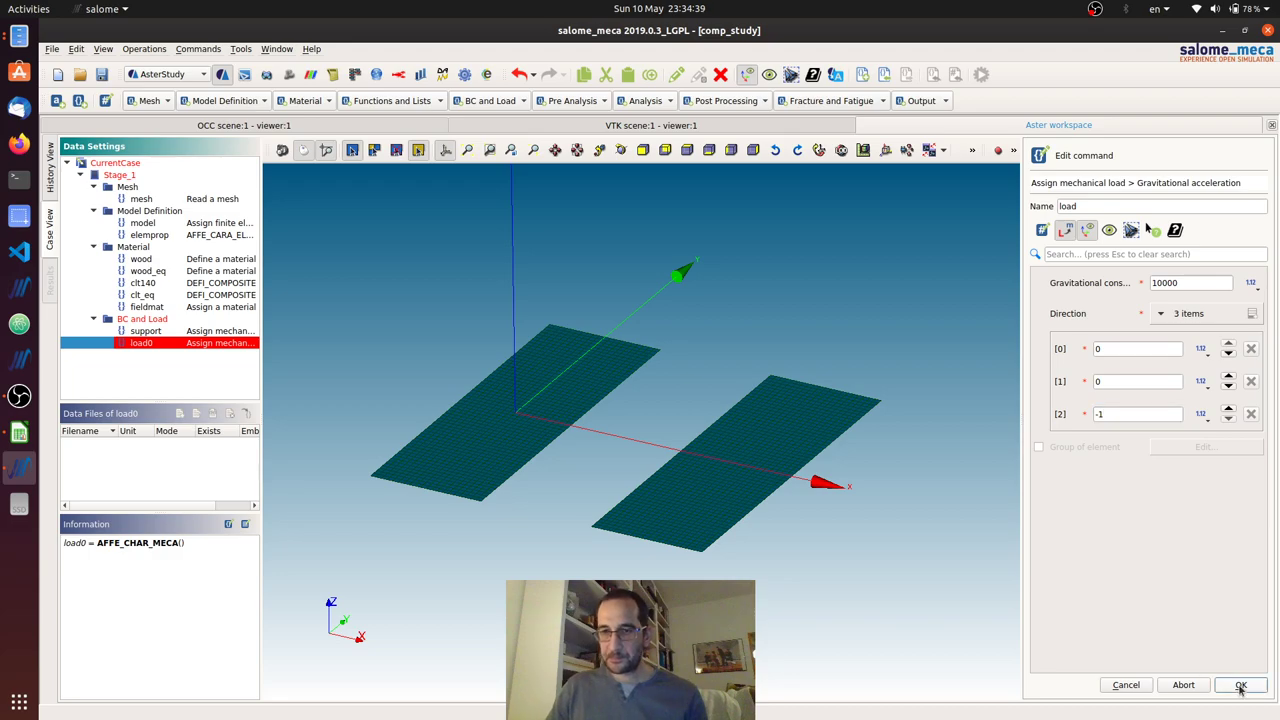
{"action": "left_click_drag", "start_coordinate": [1262, 318], "coordinate": [1265, 517]}
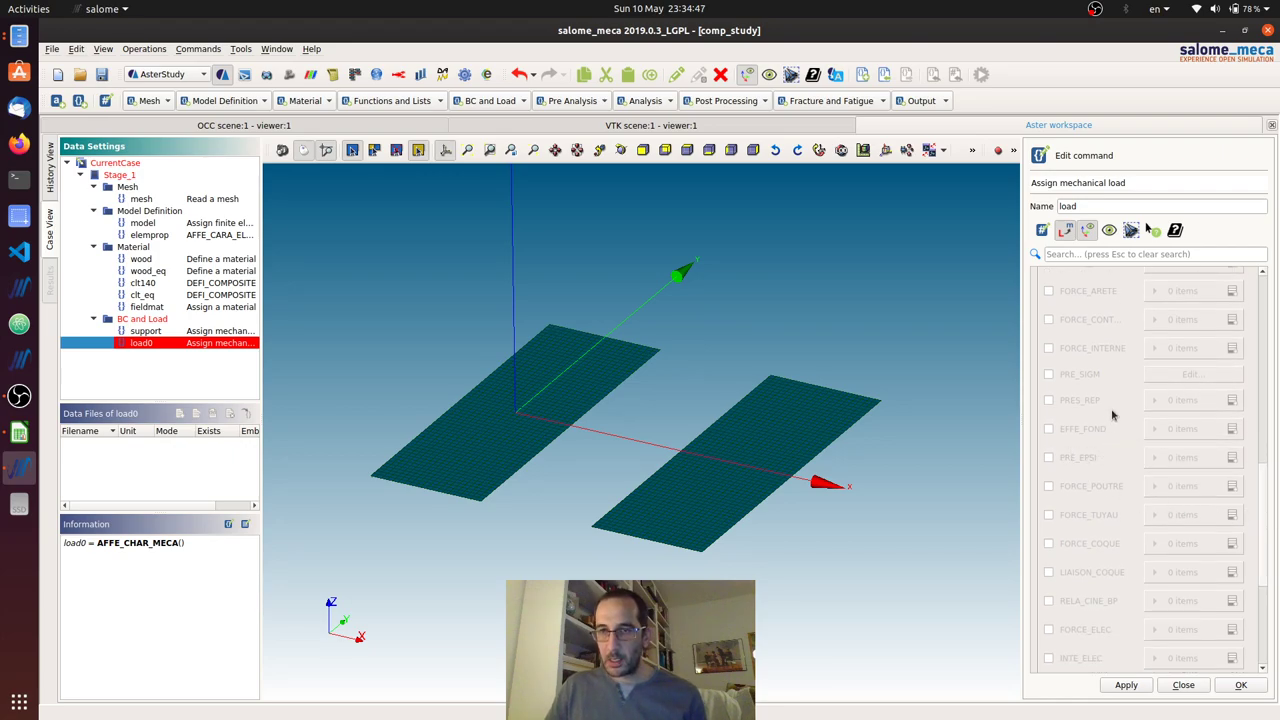
Step: Add a FORCE_COQUE entry with FZ = -0.002 on all elements, then store the load
{"action": "left_click", "coordinate": [1047, 547]}
{"action": "left_click", "coordinate": [1231, 543]}
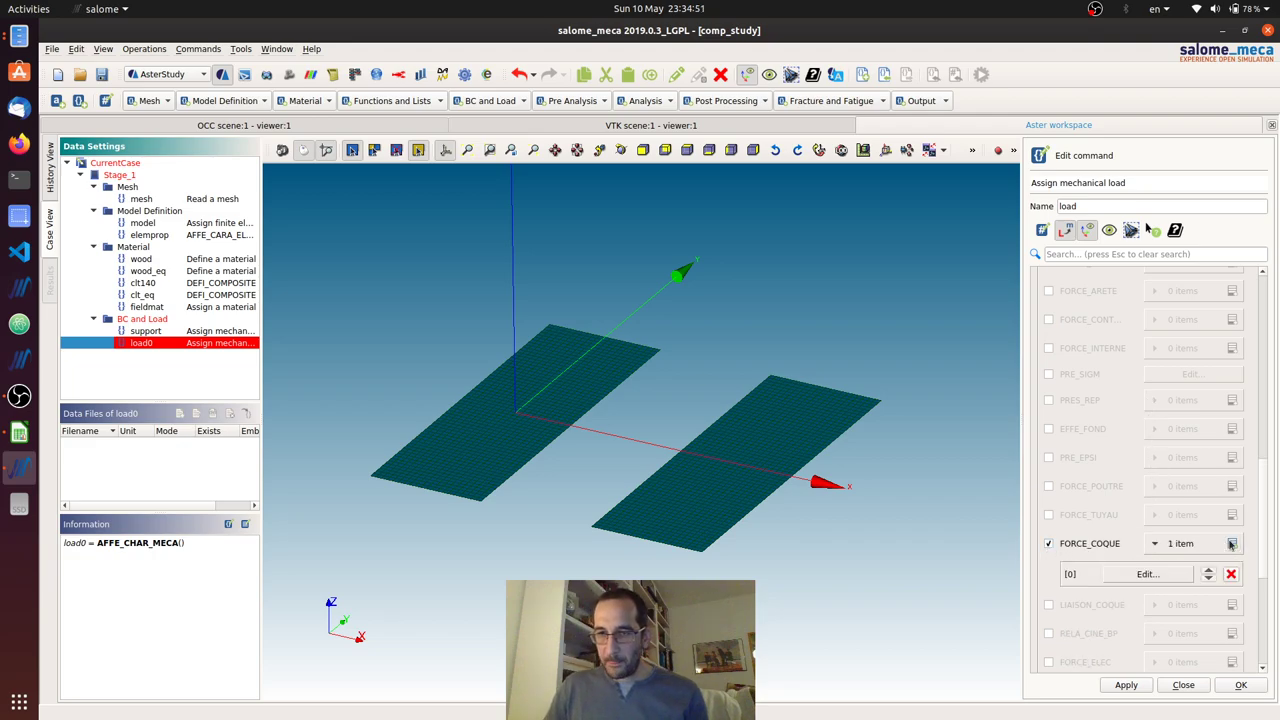
{"action": "left_click", "coordinate": [1173, 572]}
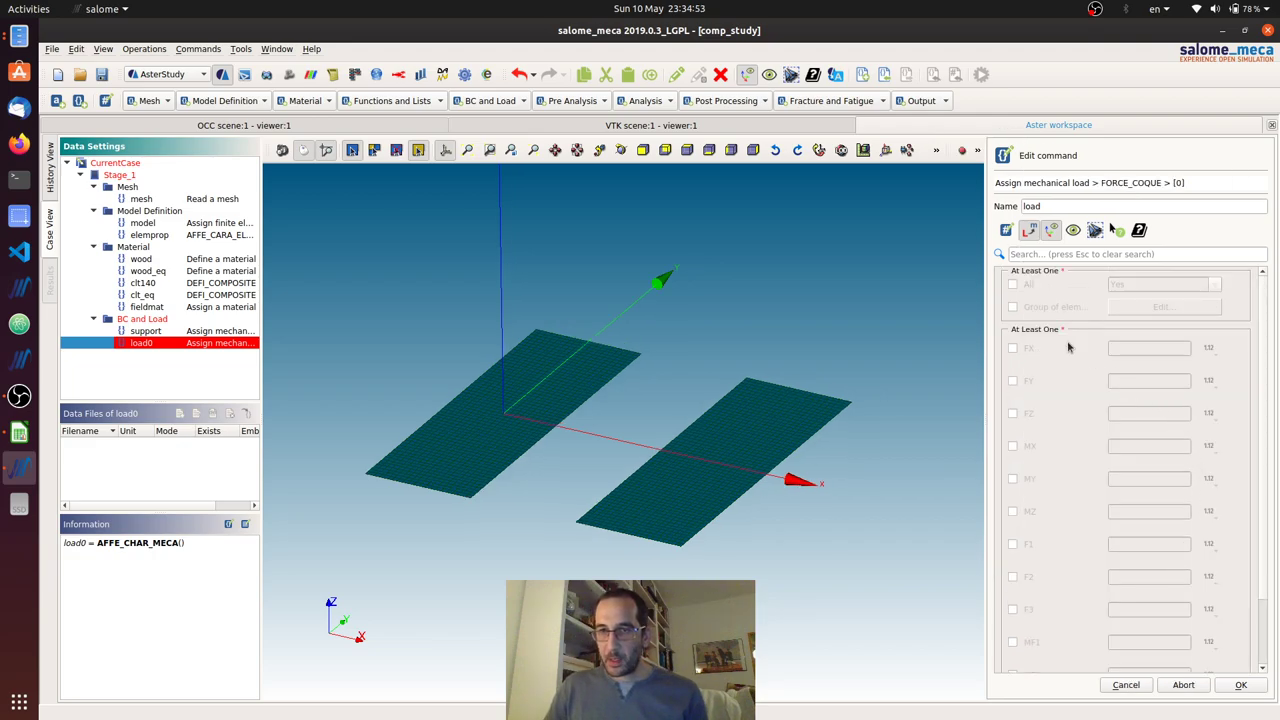
{"action": "left_click", "coordinate": [1013, 308]}
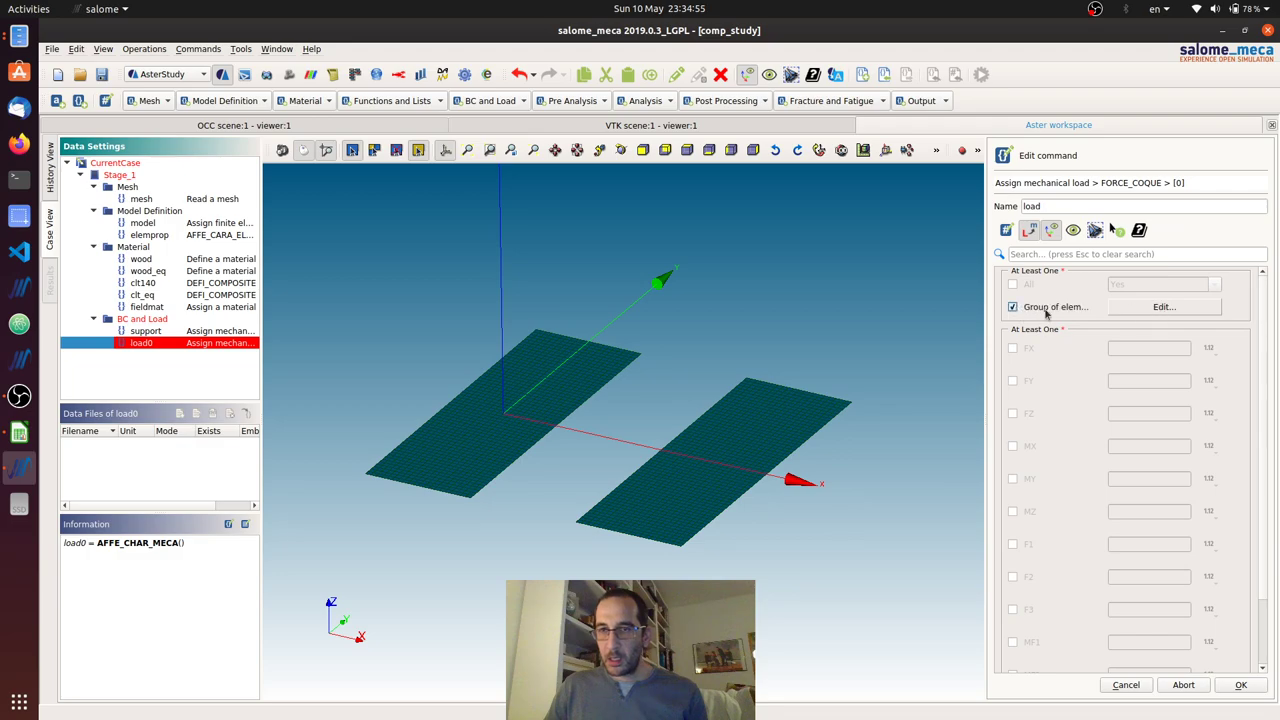
{"action": "left_click", "coordinate": [1013, 308]}
{"action": "left_click", "coordinate": [1013, 284]}
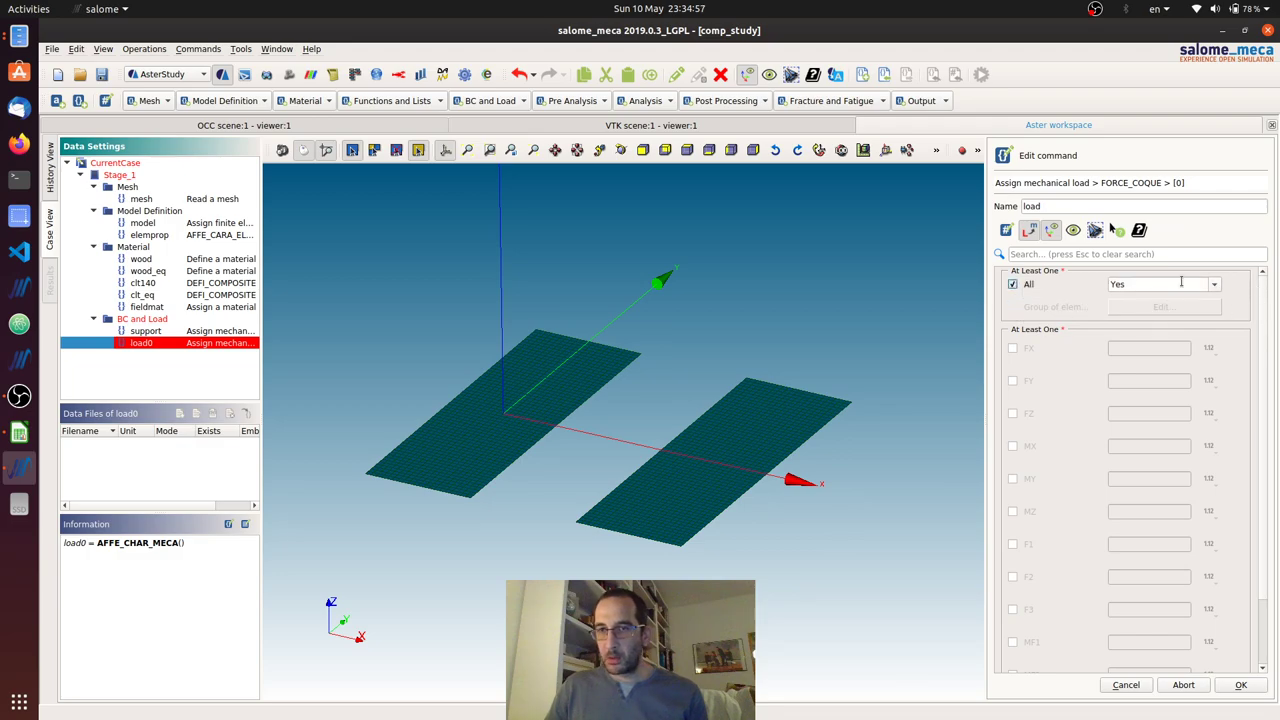
{"action": "left_click", "coordinate": [1012, 413]}
{"action": "left_click", "coordinate": [1162, 412]}
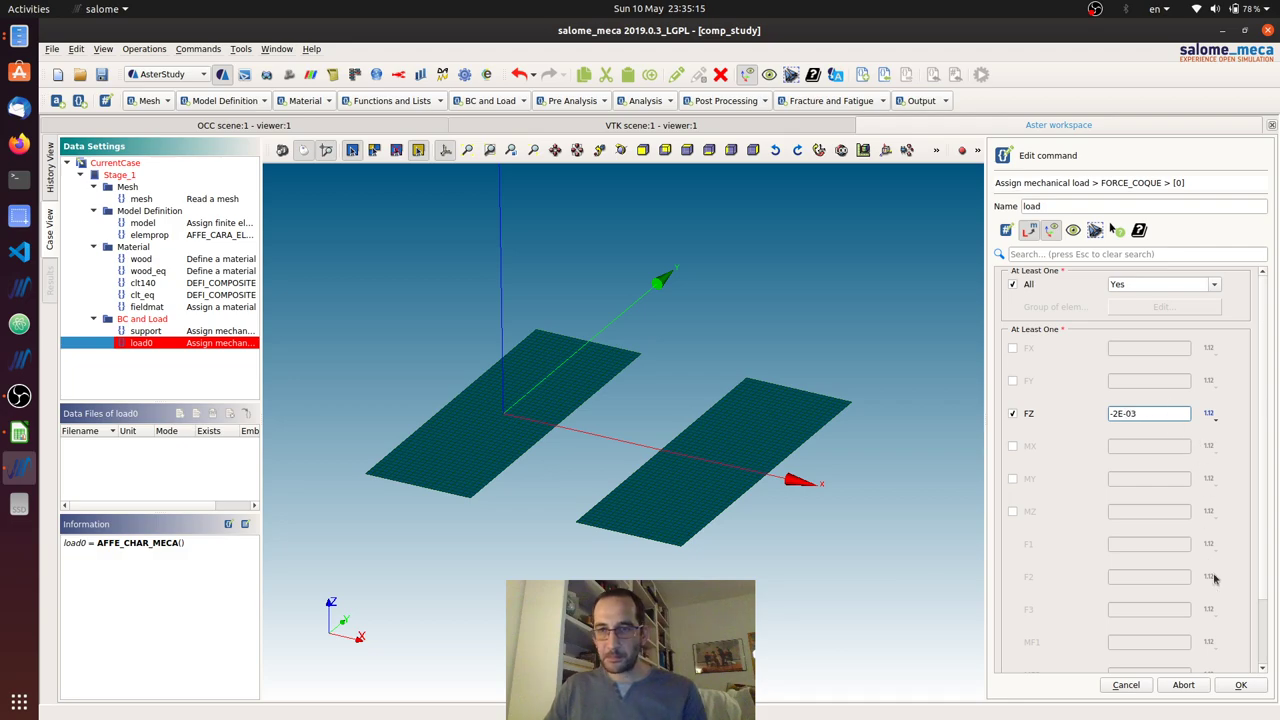
{"action": "left_click", "coordinate": [1241, 685]}
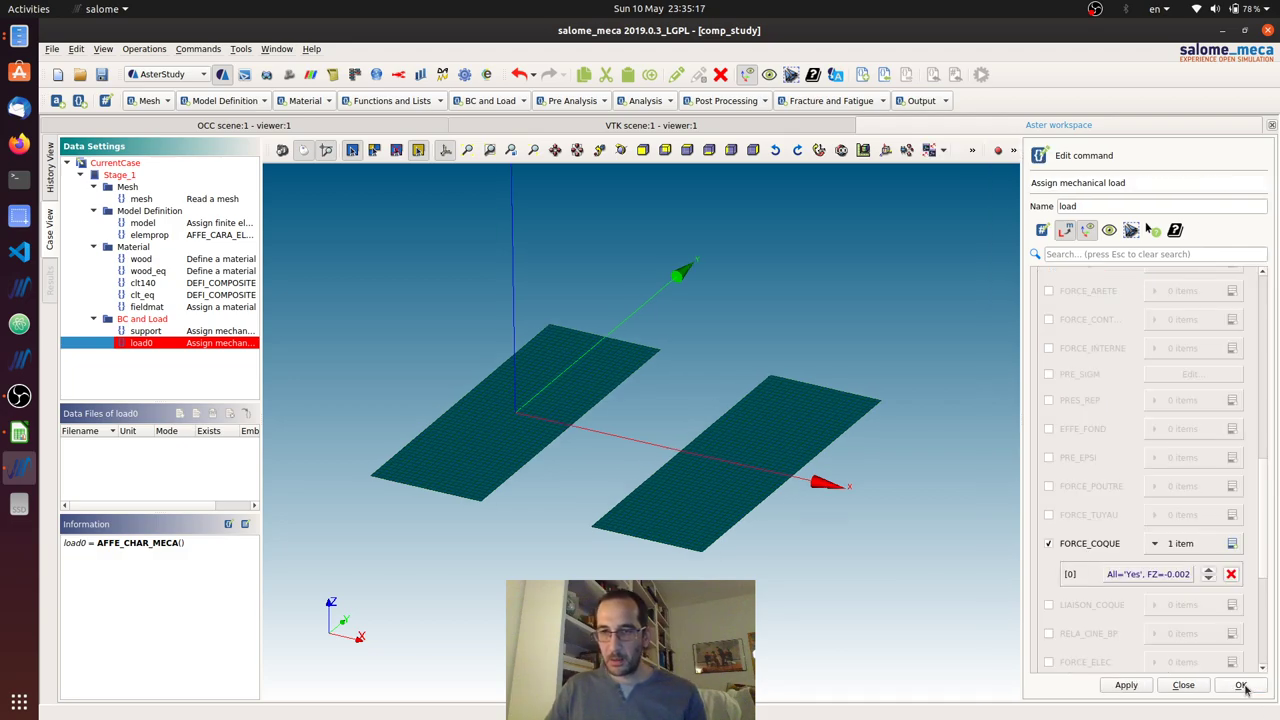
{"action": "left_click", "coordinate": [1241, 685]}
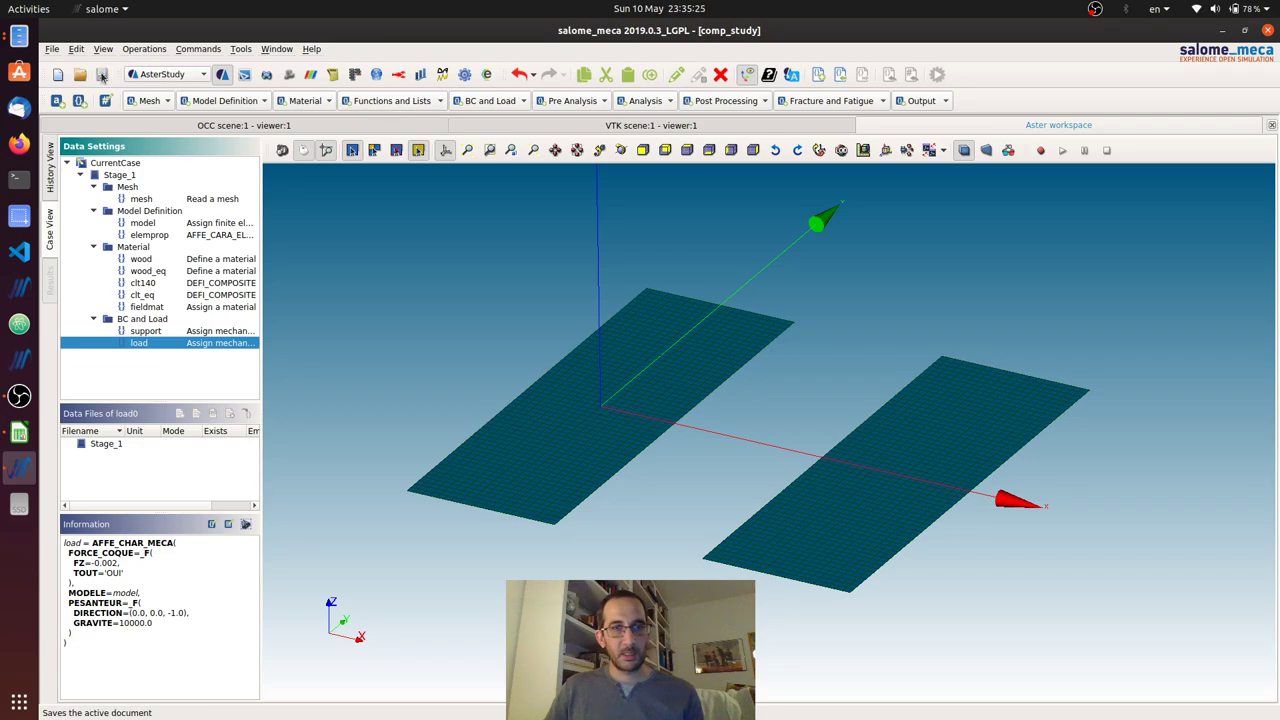
Step: Save the study and add a static mechanical analysis using fieldmat and elemprop
{"action": "left_click", "coordinate": [101, 76]}
{"action": "left_click", "coordinate": [640, 101]}
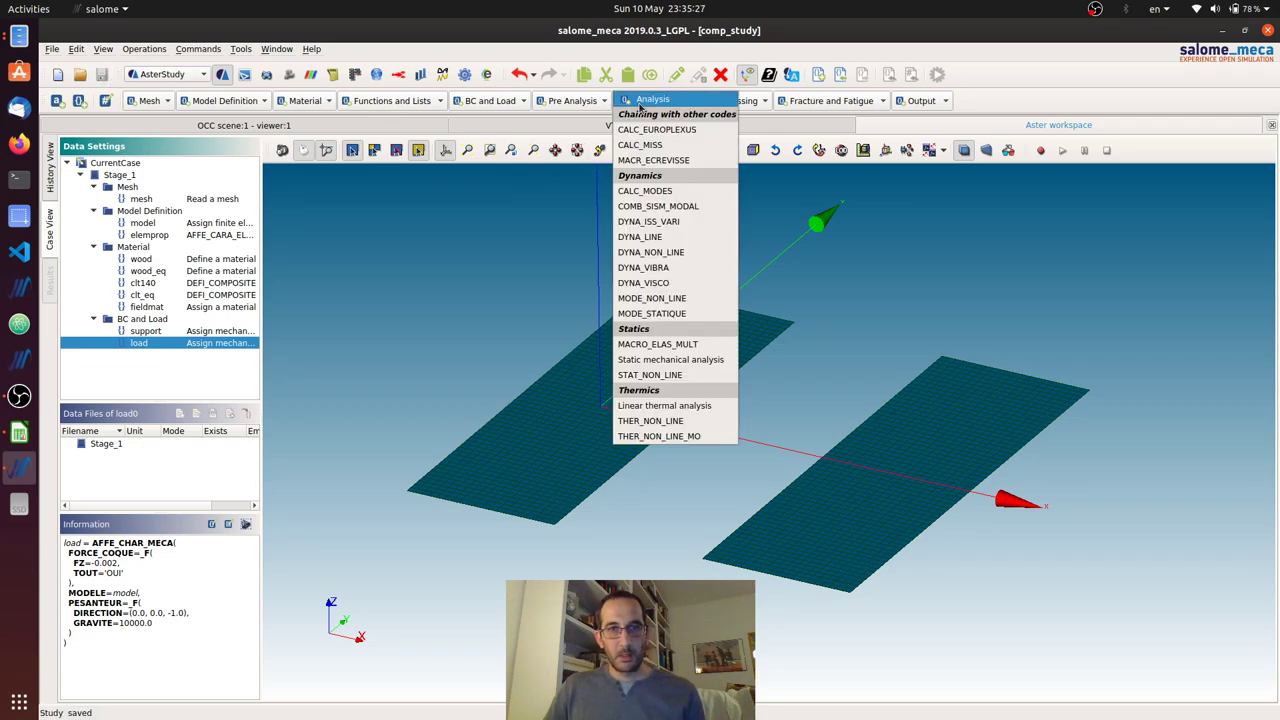
{"action": "left_click", "coordinate": [695, 361]}
{"action": "left_click", "coordinate": [1012, 285]}
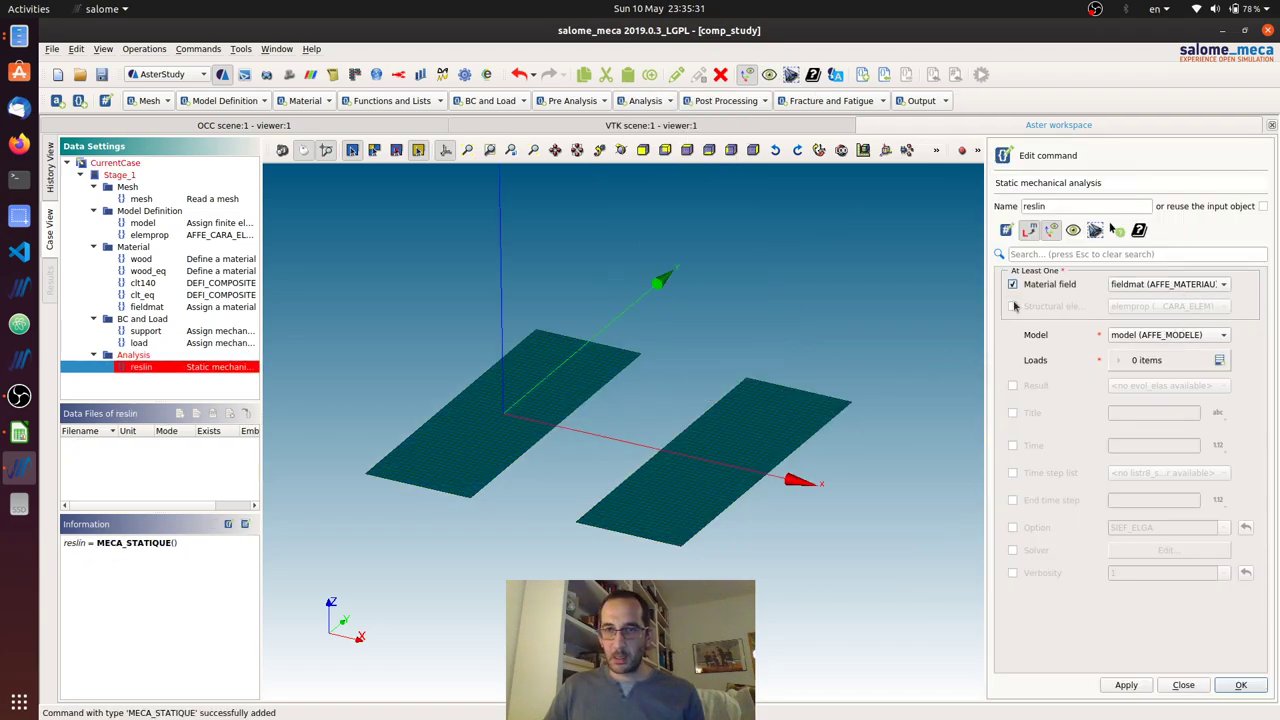
{"action": "left_click", "coordinate": [1012, 306]}
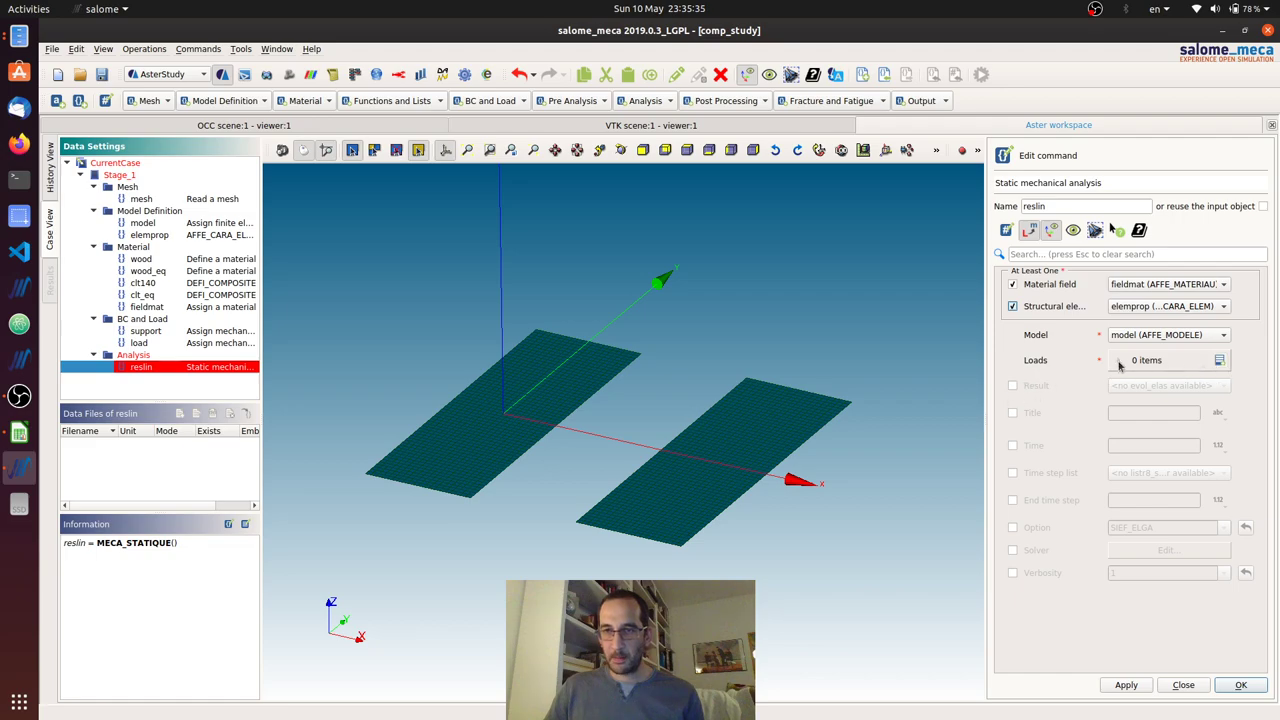
Step: Give the analysis two loads, support and load, and store reslin
{"action": "left_click", "coordinate": [1219, 360]}
{"action": "left_click", "coordinate": [1219, 360]}
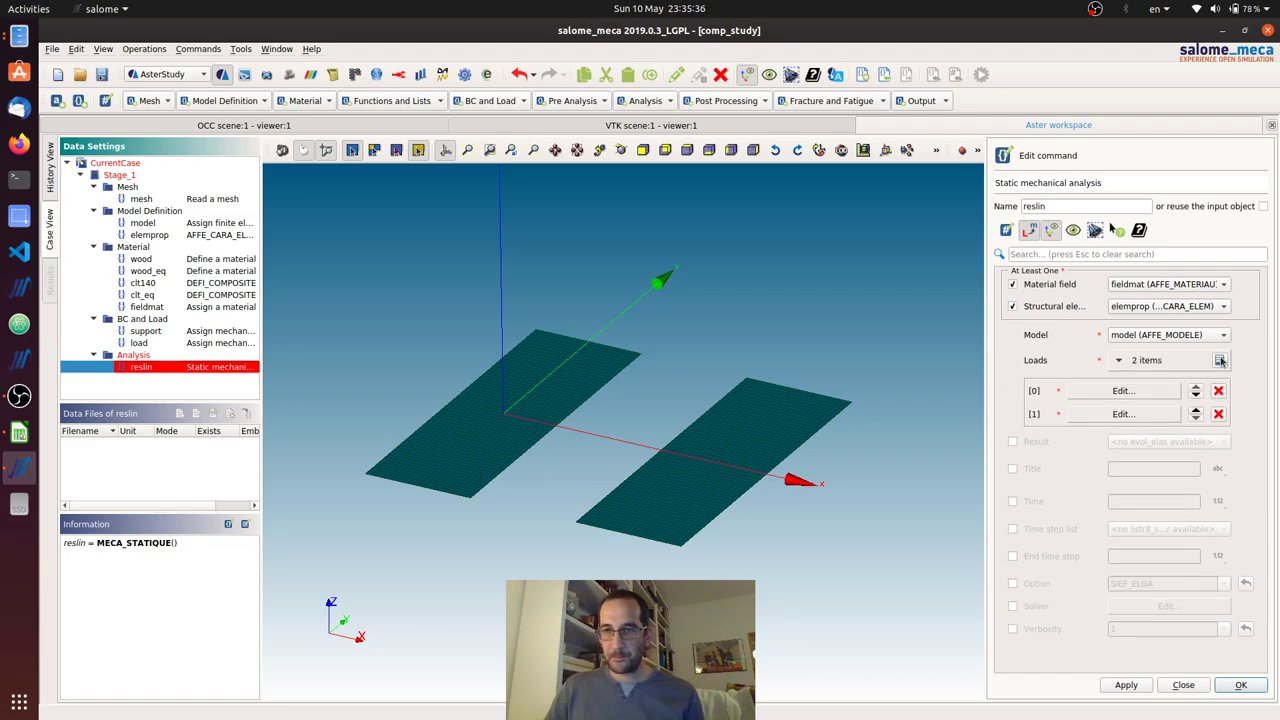
{"action": "left_click", "coordinate": [1146, 390]}
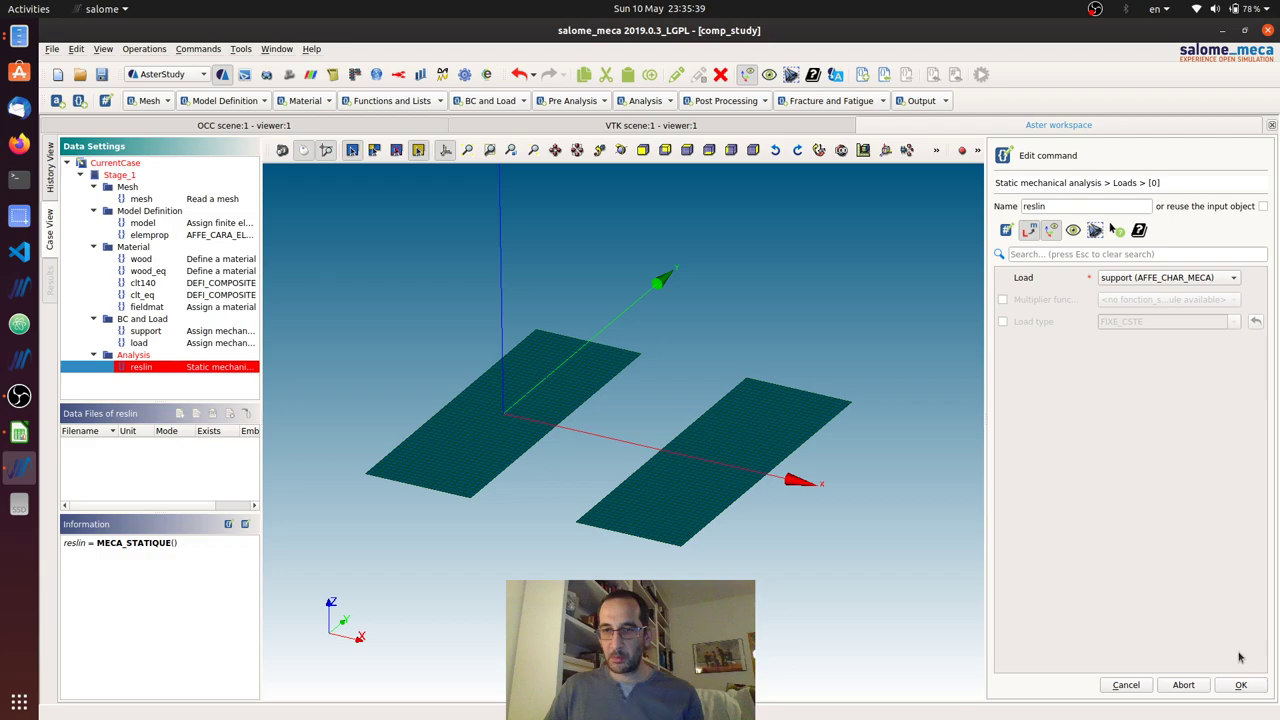
{"action": "left_click", "coordinate": [1243, 685]}
{"action": "left_click", "coordinate": [1140, 414]}
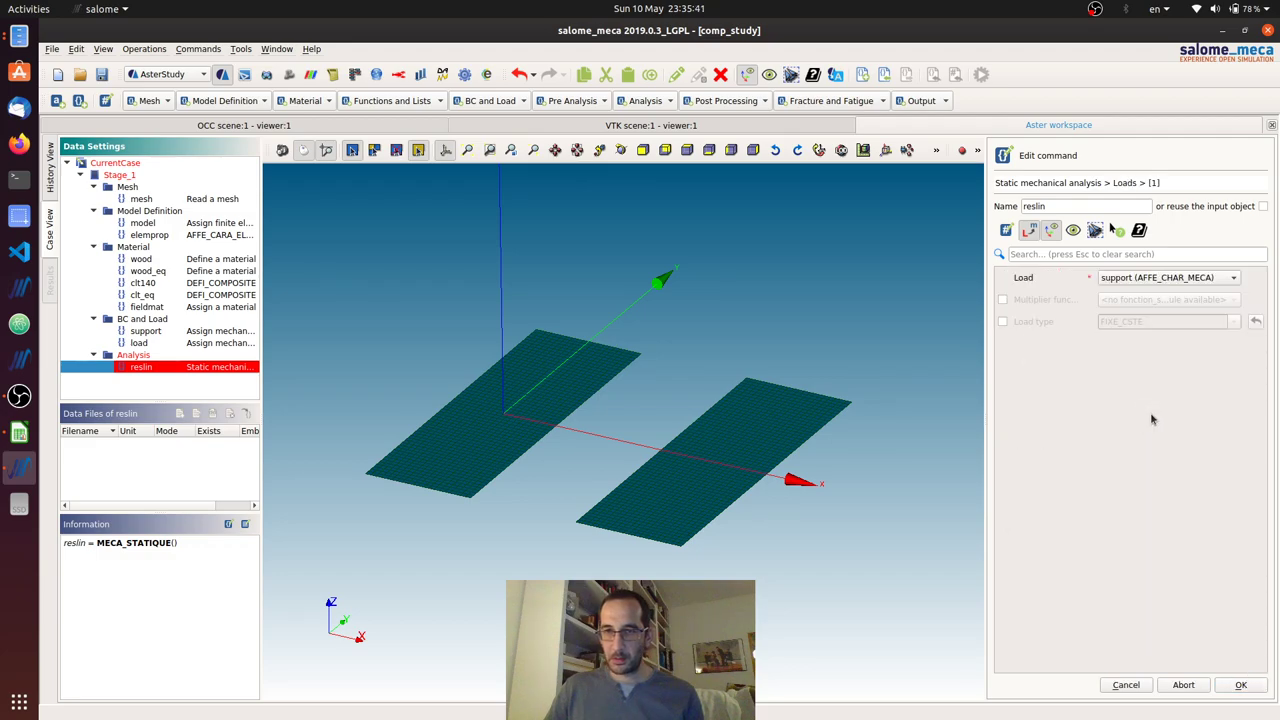
{"action": "left_click", "coordinate": [1160, 282]}
{"action": "left_click", "coordinate": [1150, 293]}
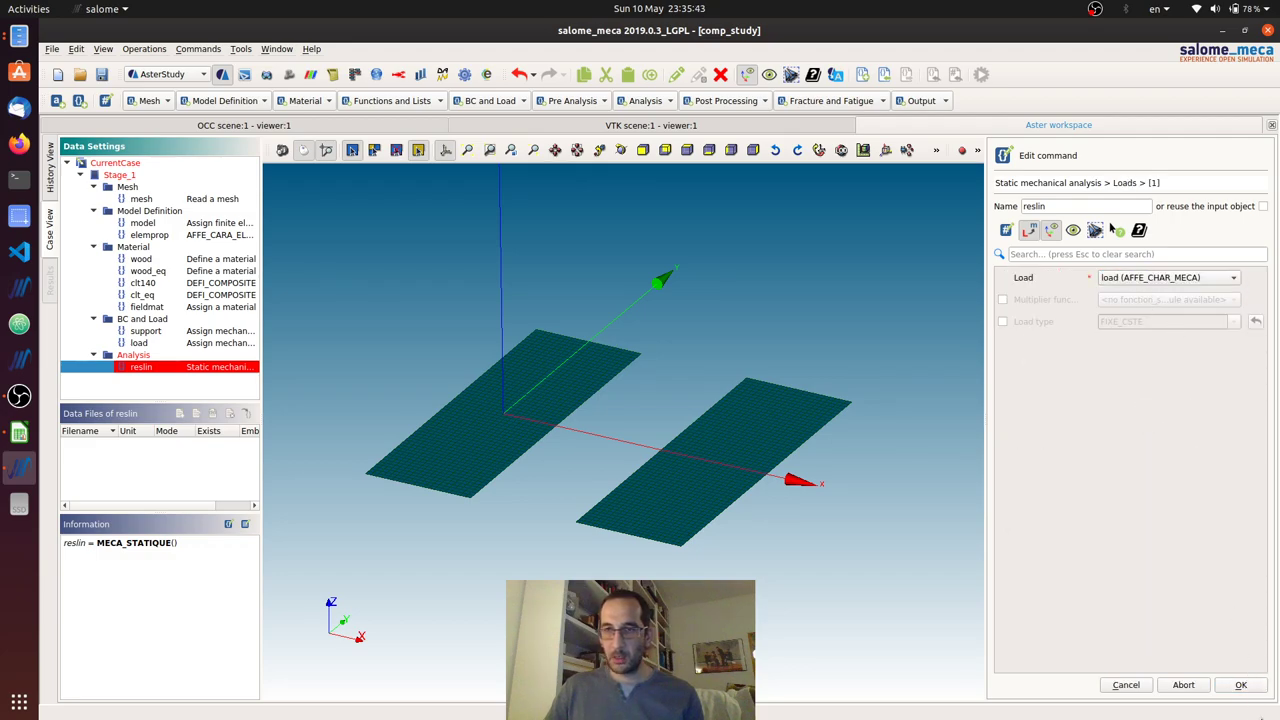
{"action": "left_click", "coordinate": [1243, 685]}
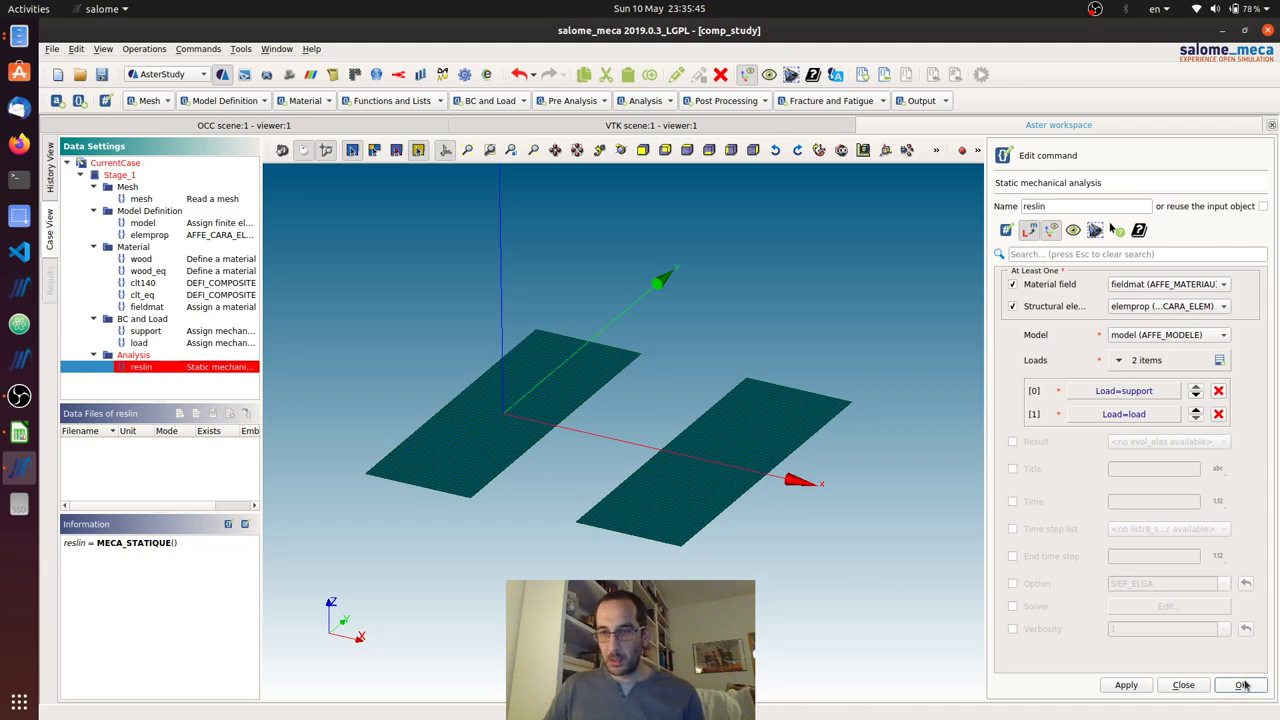
{"action": "left_click", "coordinate": [1241, 685]}
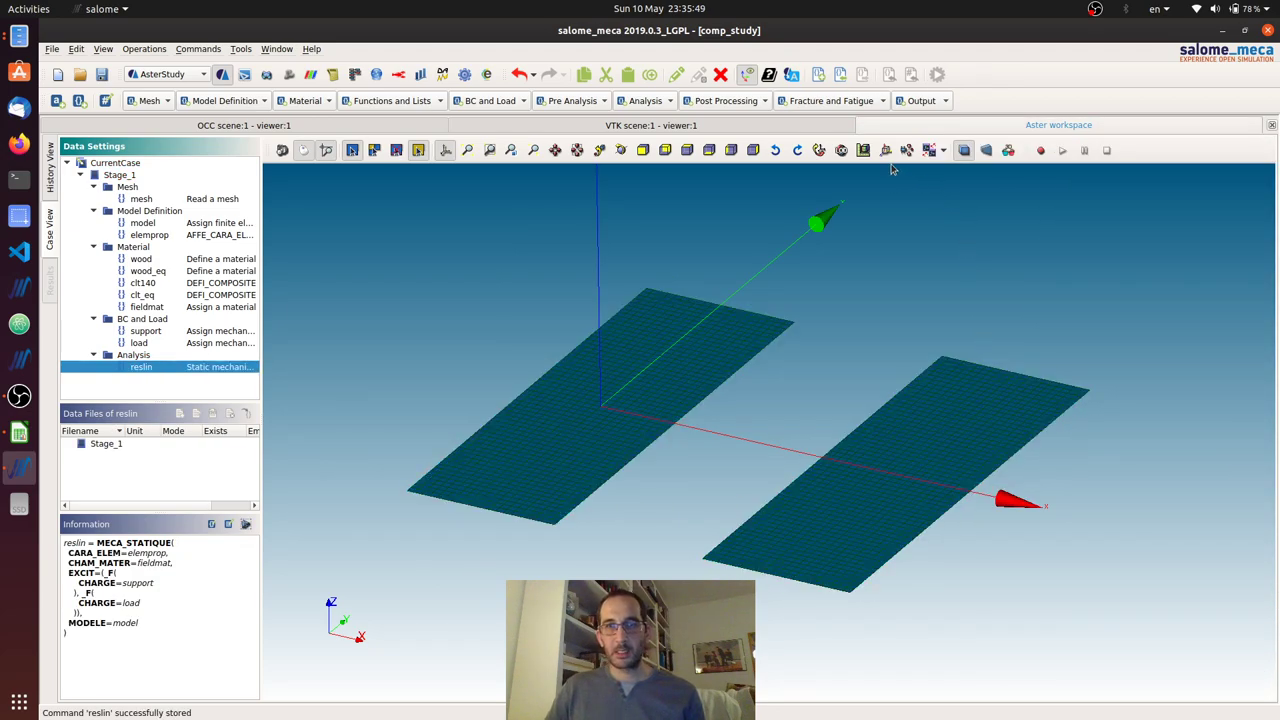
Step: Add a CALC_CHAMP command from the Post Processing list
{"action": "left_click", "coordinate": [745, 104]}
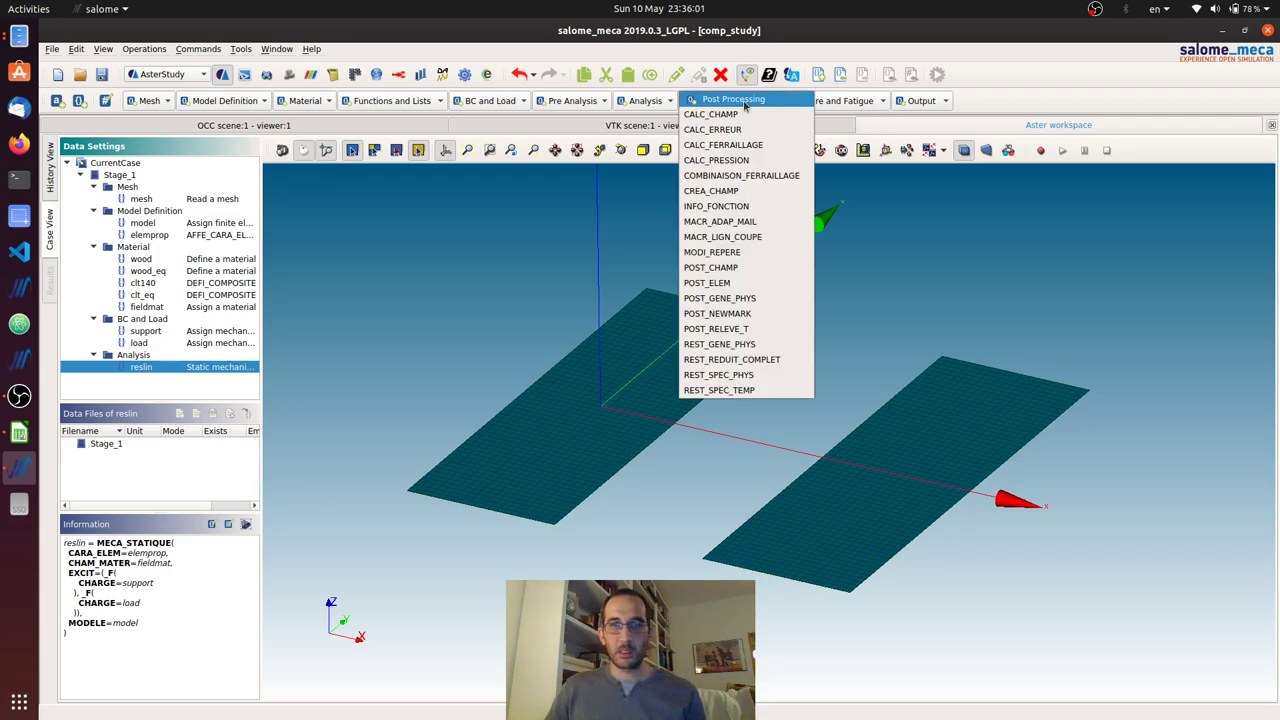
{"action": "left_click", "coordinate": [745, 104]}
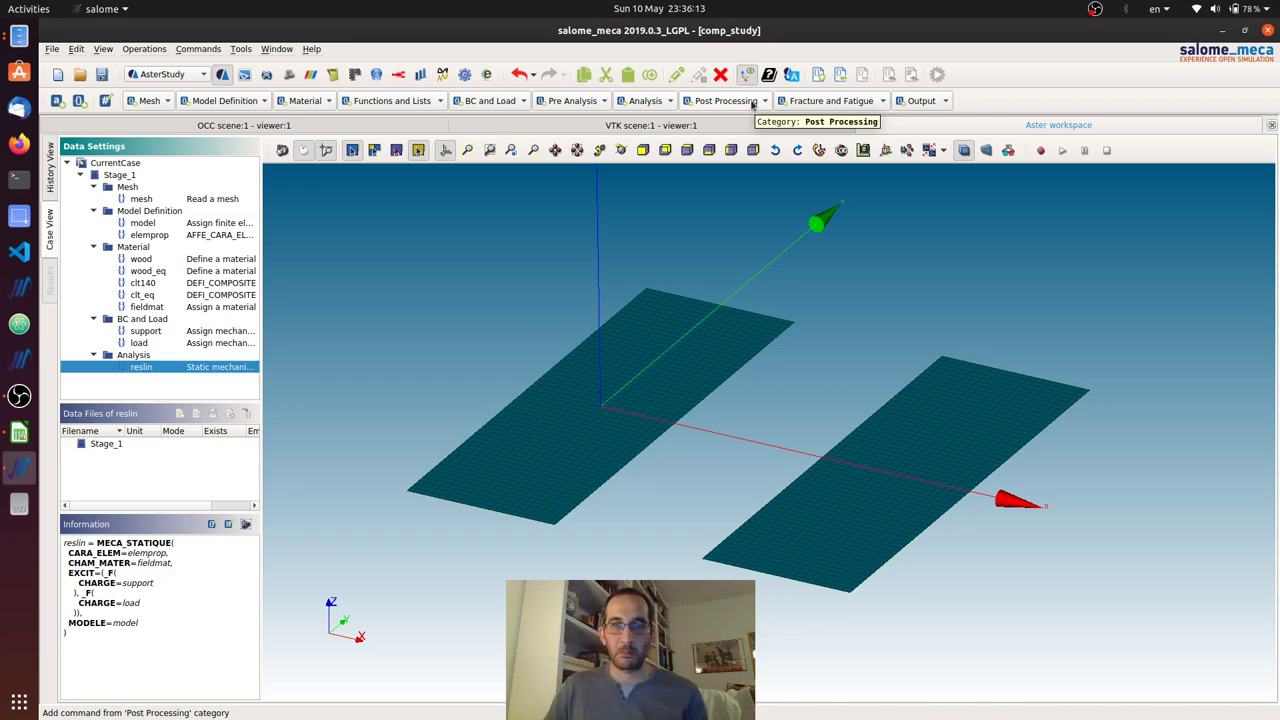
{"action": "left_click", "coordinate": [752, 104]}
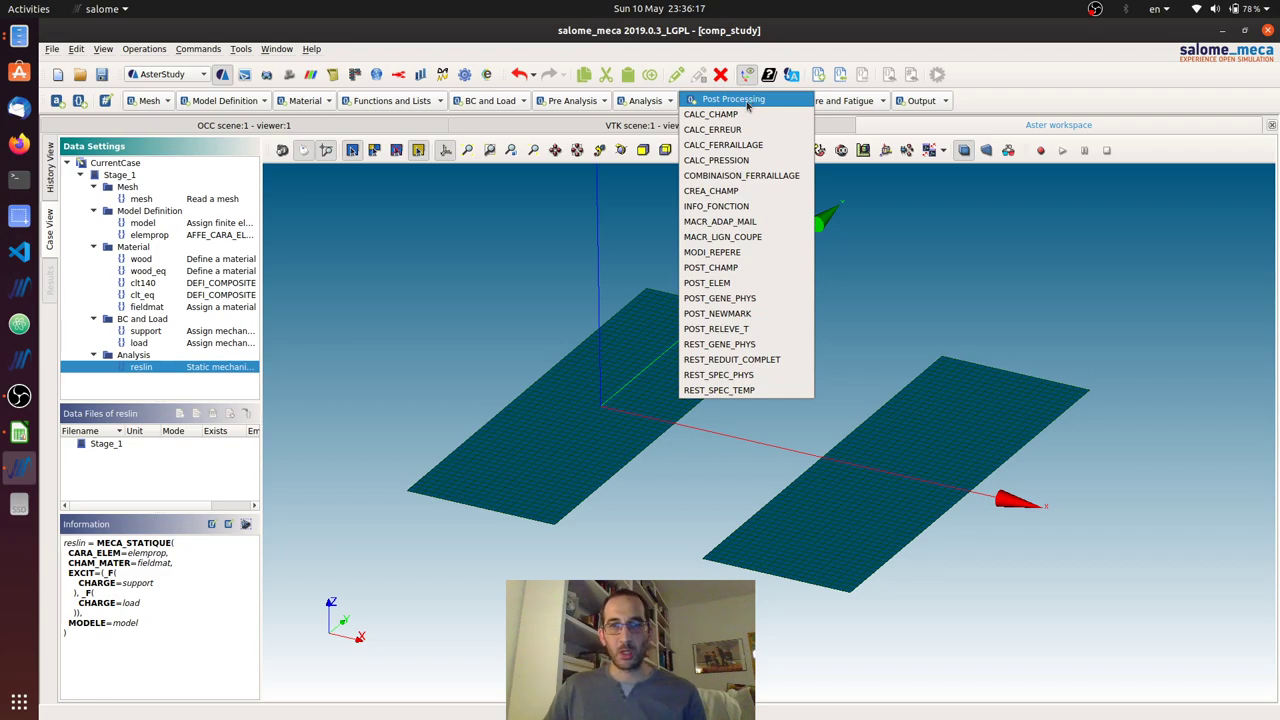
{"action": "left_click", "coordinate": [748, 104]}
{"action": "left_click", "coordinate": [727, 104]}
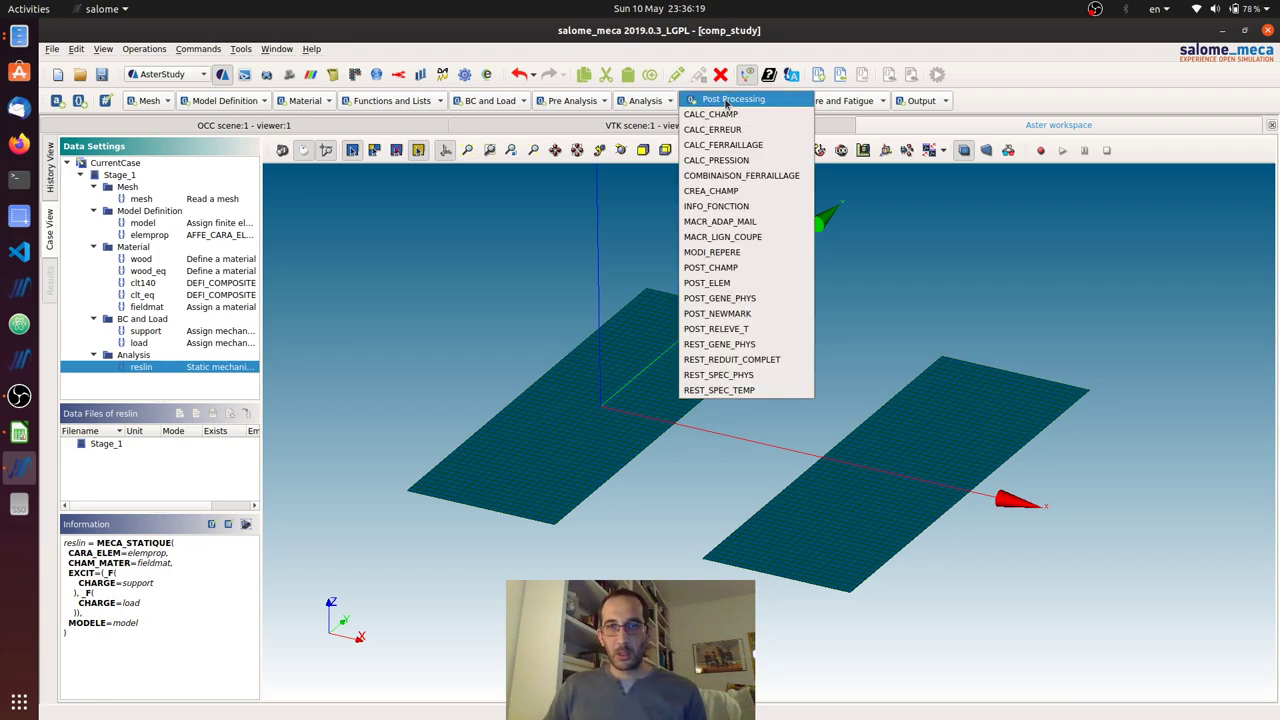
{"action": "left_click", "coordinate": [712, 114]}
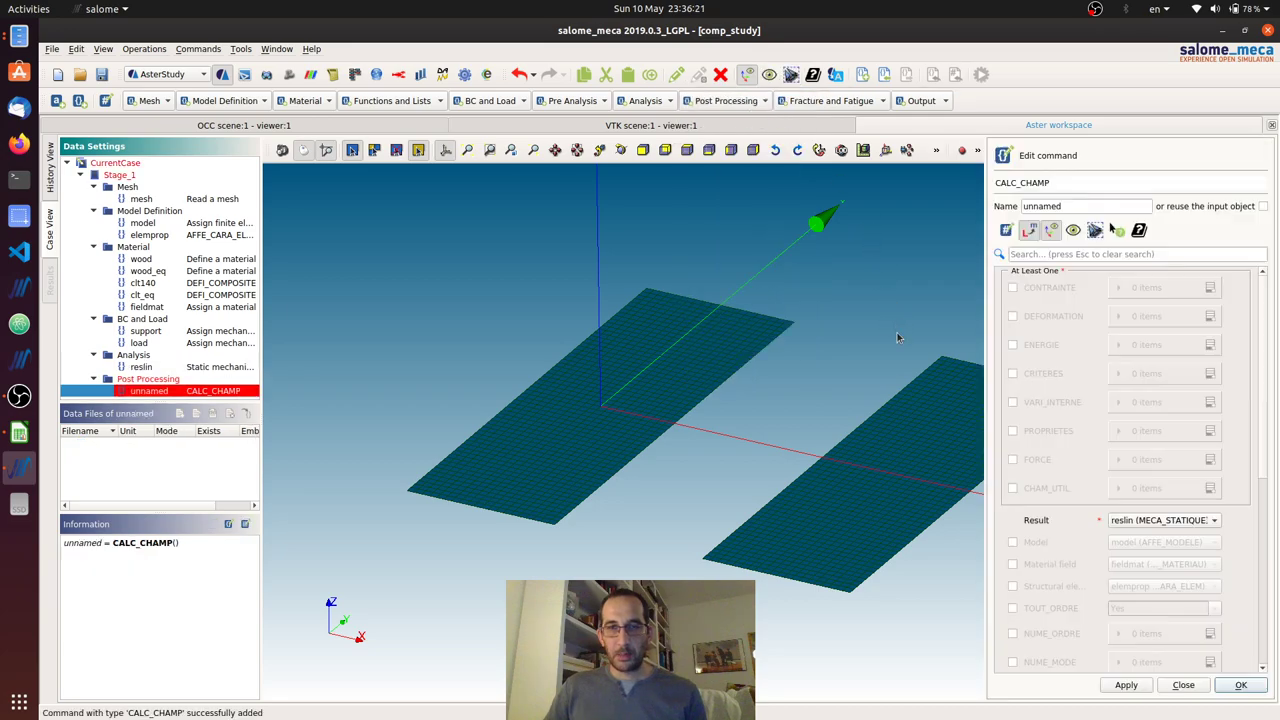
Step: Make CALC_CHAMP reuse the input result and request CONTRAINTE field EFGE_NOEU
{"action": "left_click", "coordinate": [1264, 207]}
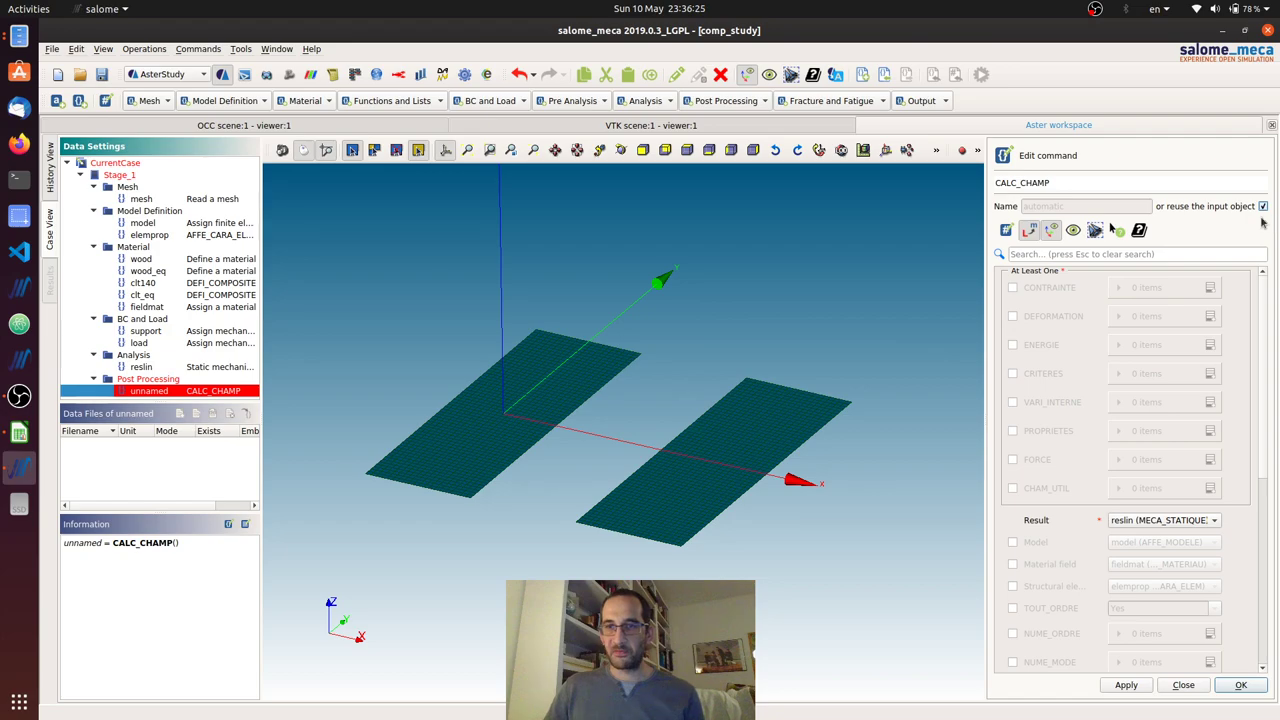
{"action": "left_click", "coordinate": [1012, 288]}
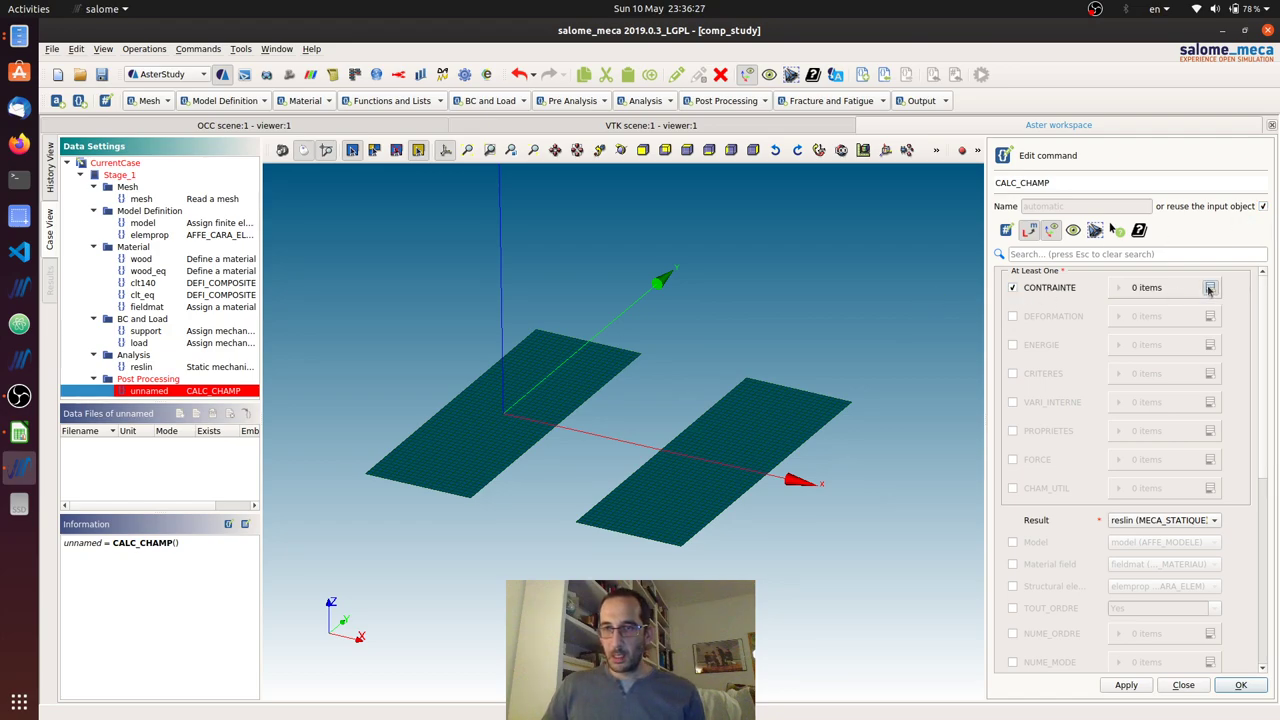
{"action": "left_click", "coordinate": [1209, 288]}
{"action": "left_click", "coordinate": [1164, 318]}
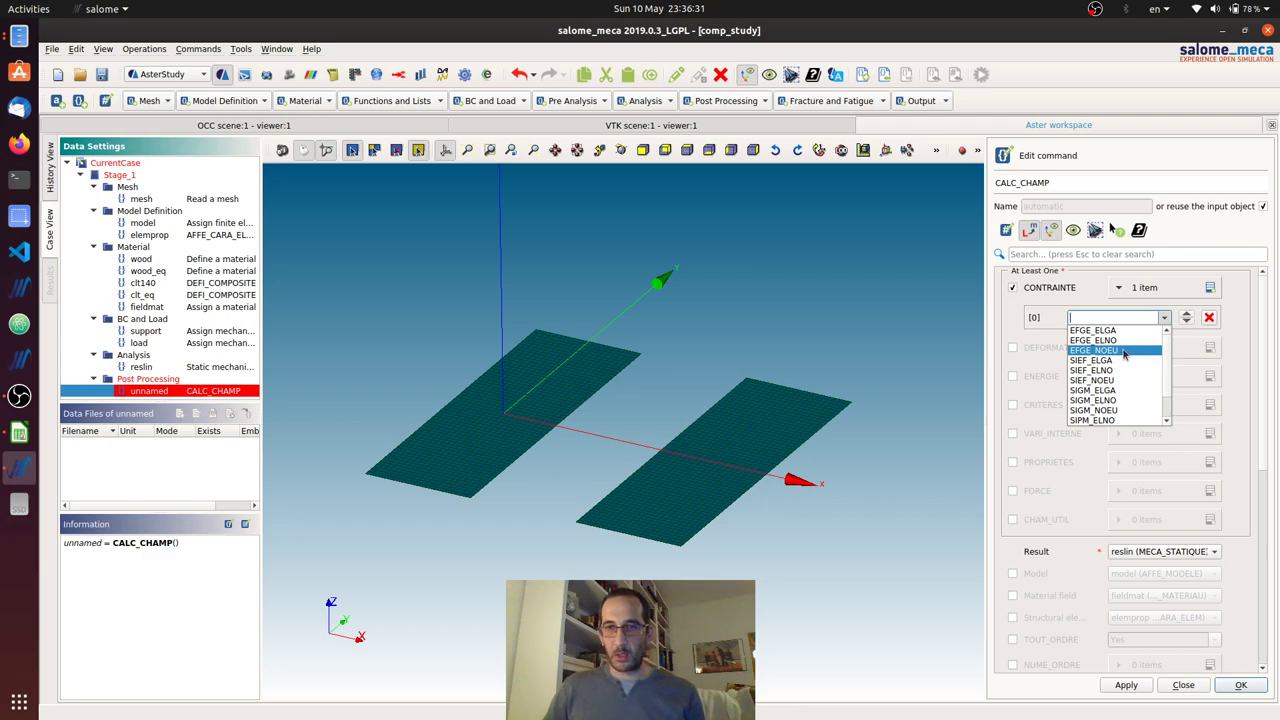
{"action": "left_click", "coordinate": [1124, 351]}
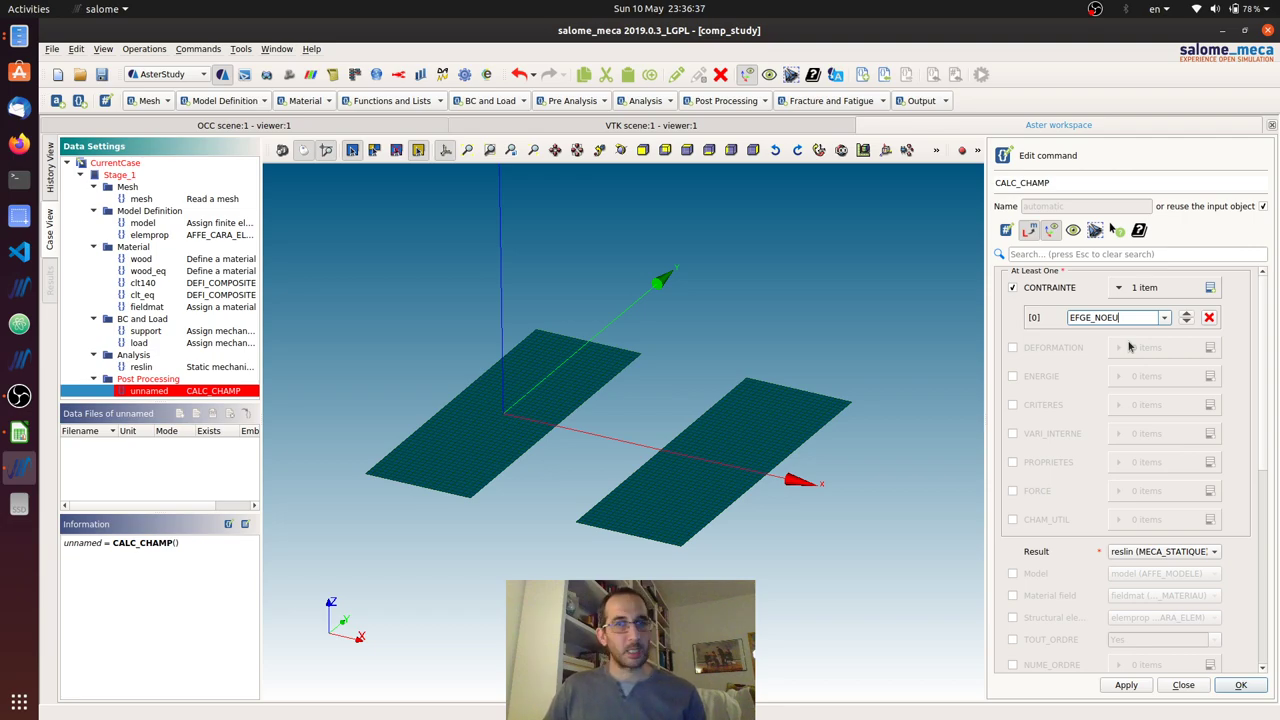
Step: Add a second CONTRAINTE entry set to SIGM_ELNO
{"action": "left_click", "coordinate": [1210, 288]}
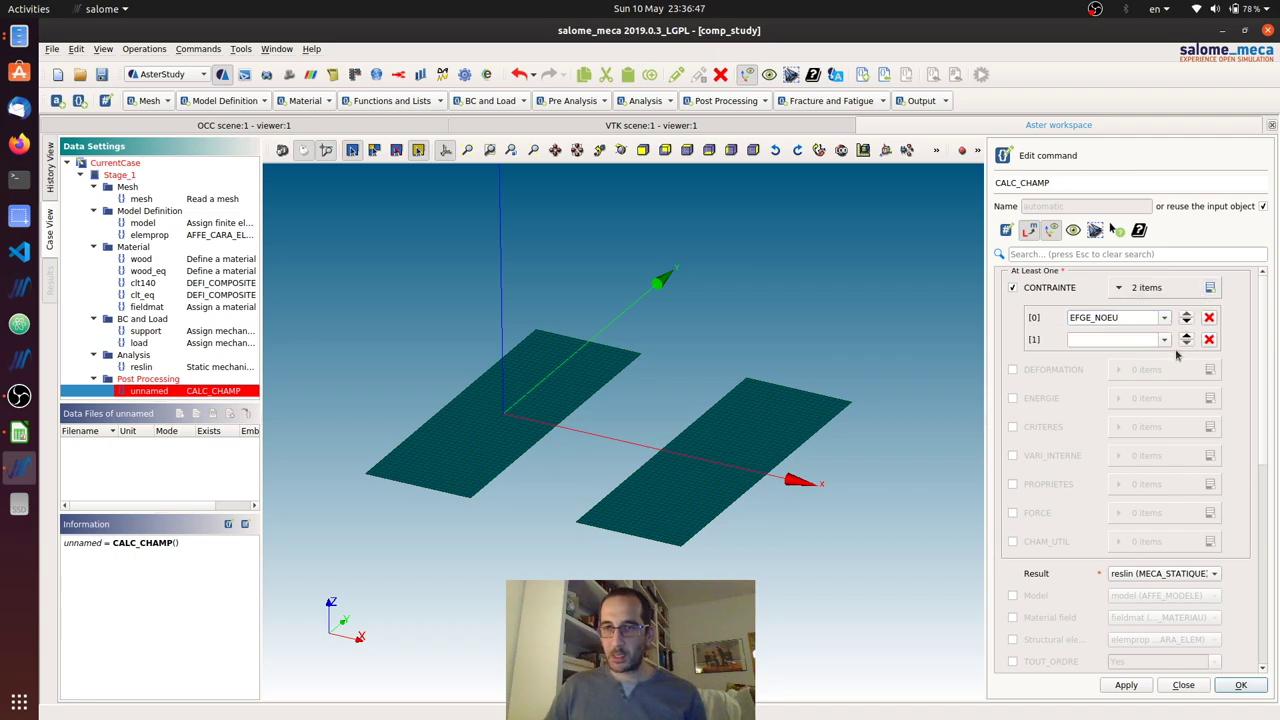
{"action": "left_click", "coordinate": [1164, 340]}
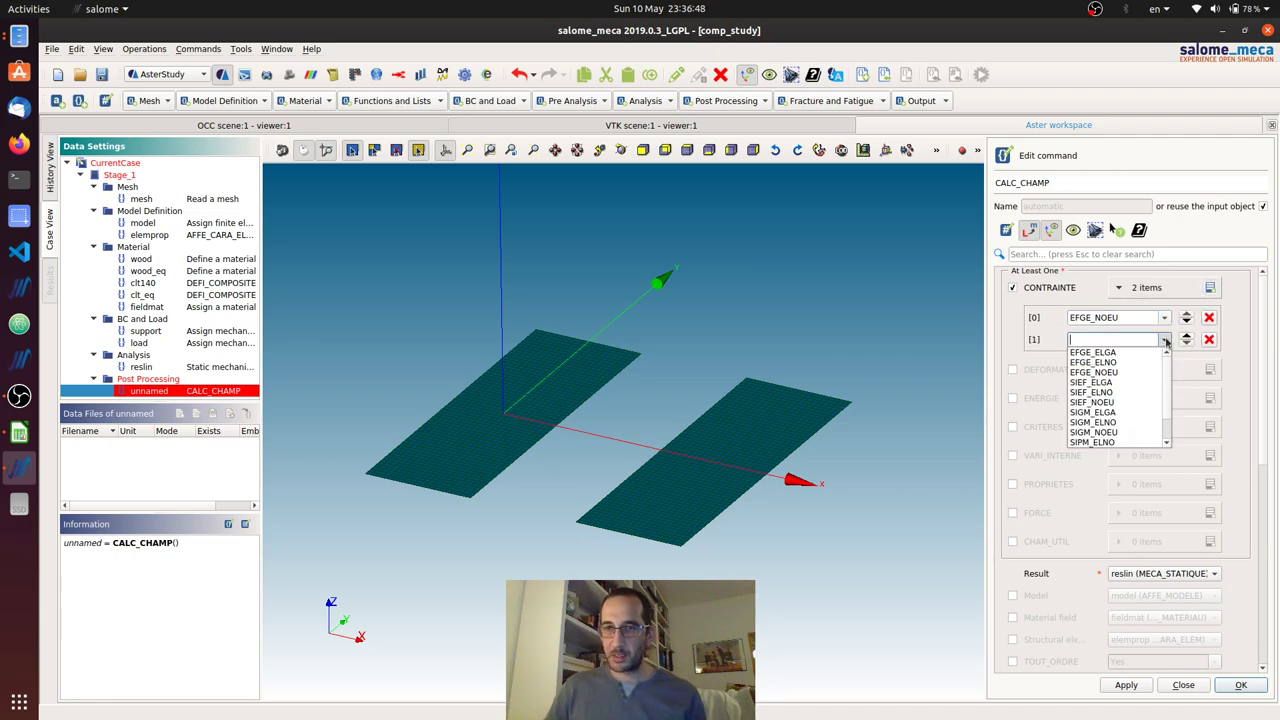
{"action": "left_click", "coordinate": [1121, 423]}
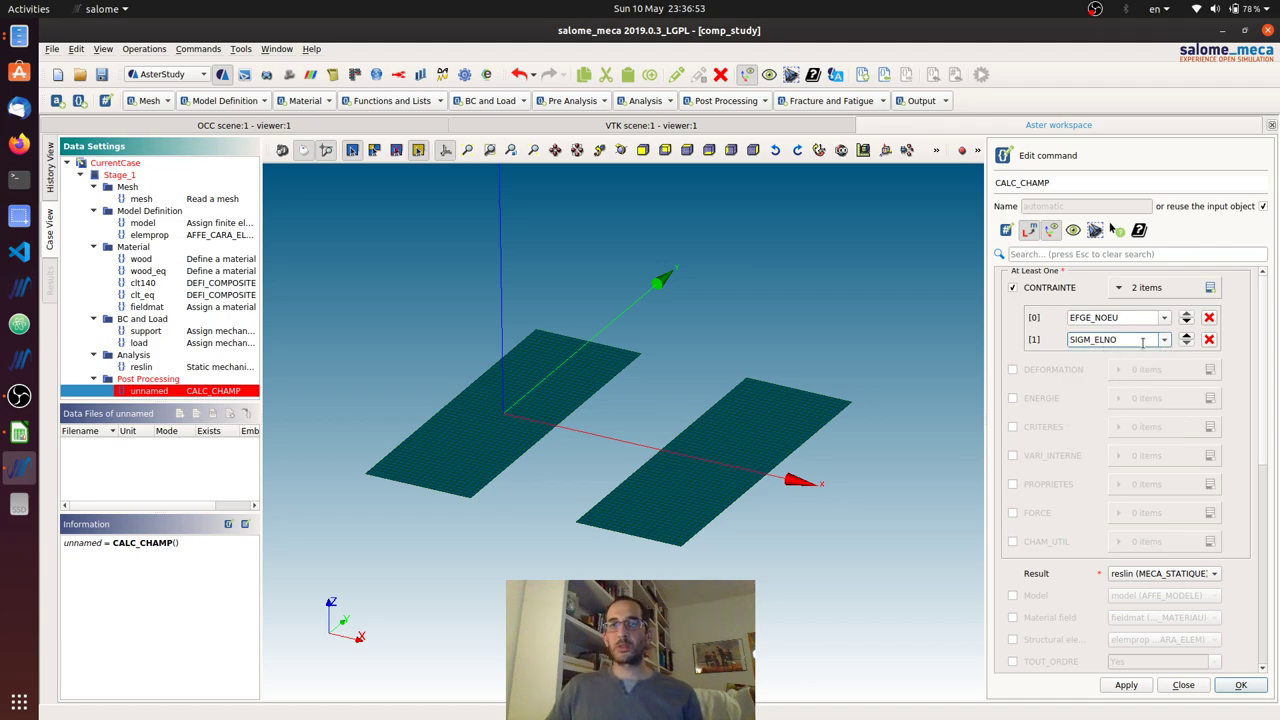
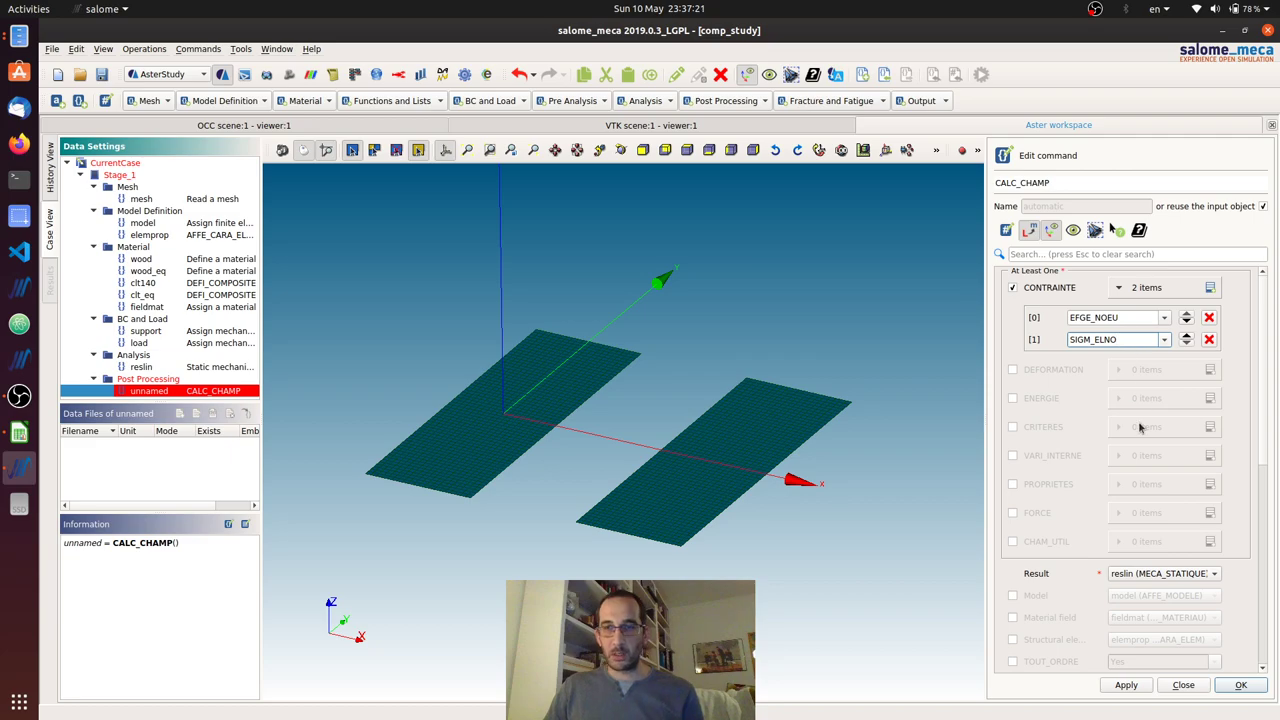
Step: Store the CALC_CHAMP command computing EFGE_NOEU and SIGM_ELNO on reslin
{"action": "left_click", "coordinate": [1237, 686]}
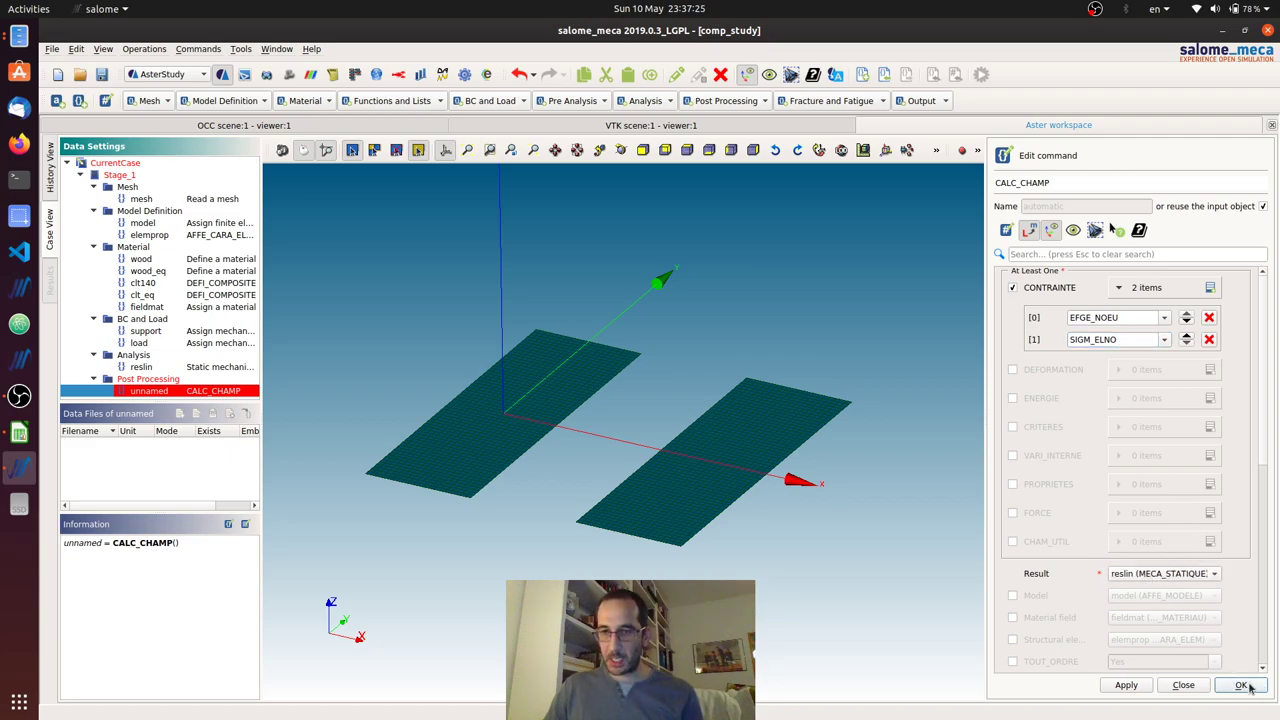
{"action": "left_click", "coordinate": [1250, 687]}
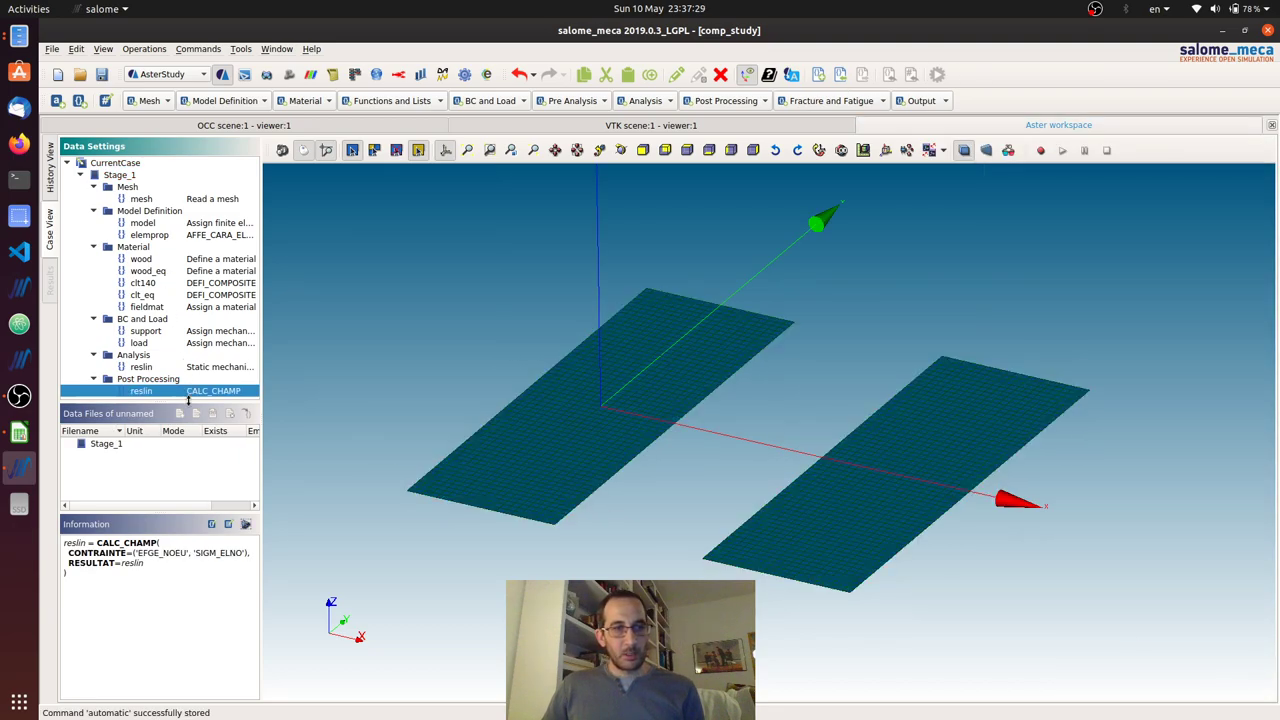
{"action": "left_click_drag", "start_coordinate": [185, 400], "coordinate": [185, 468]}
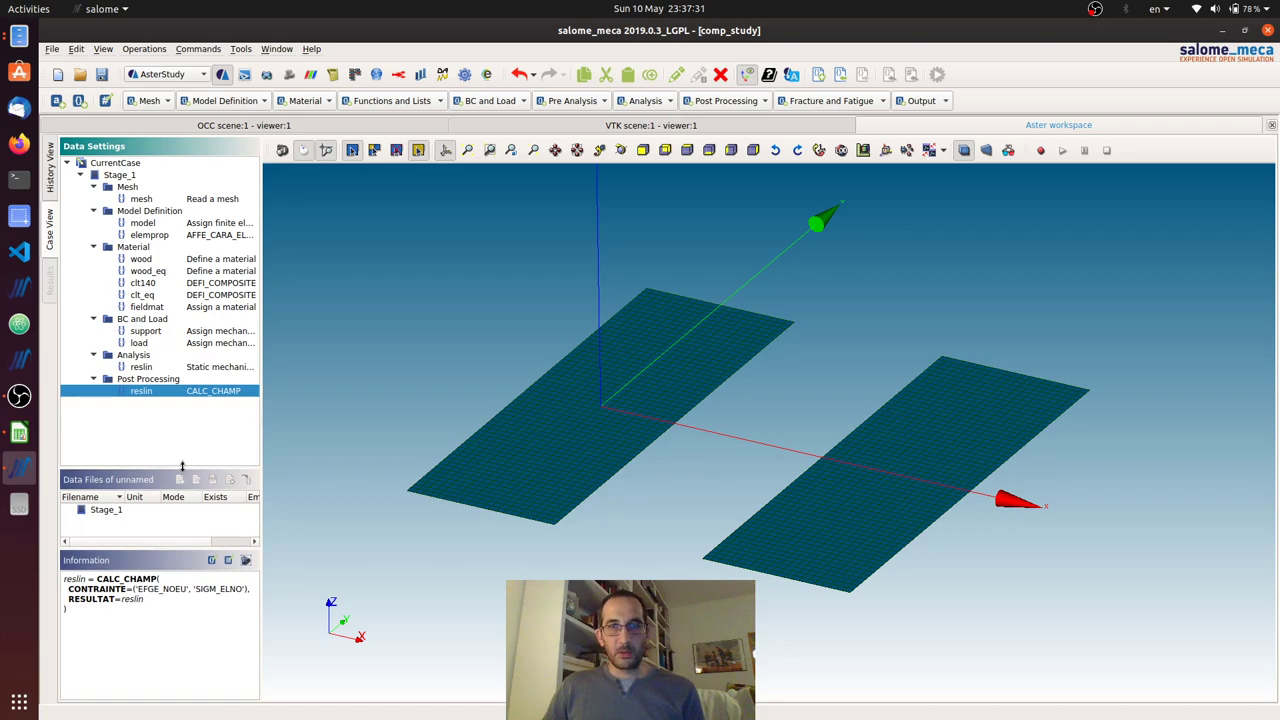
{"action": "left_click", "coordinate": [756, 101]}
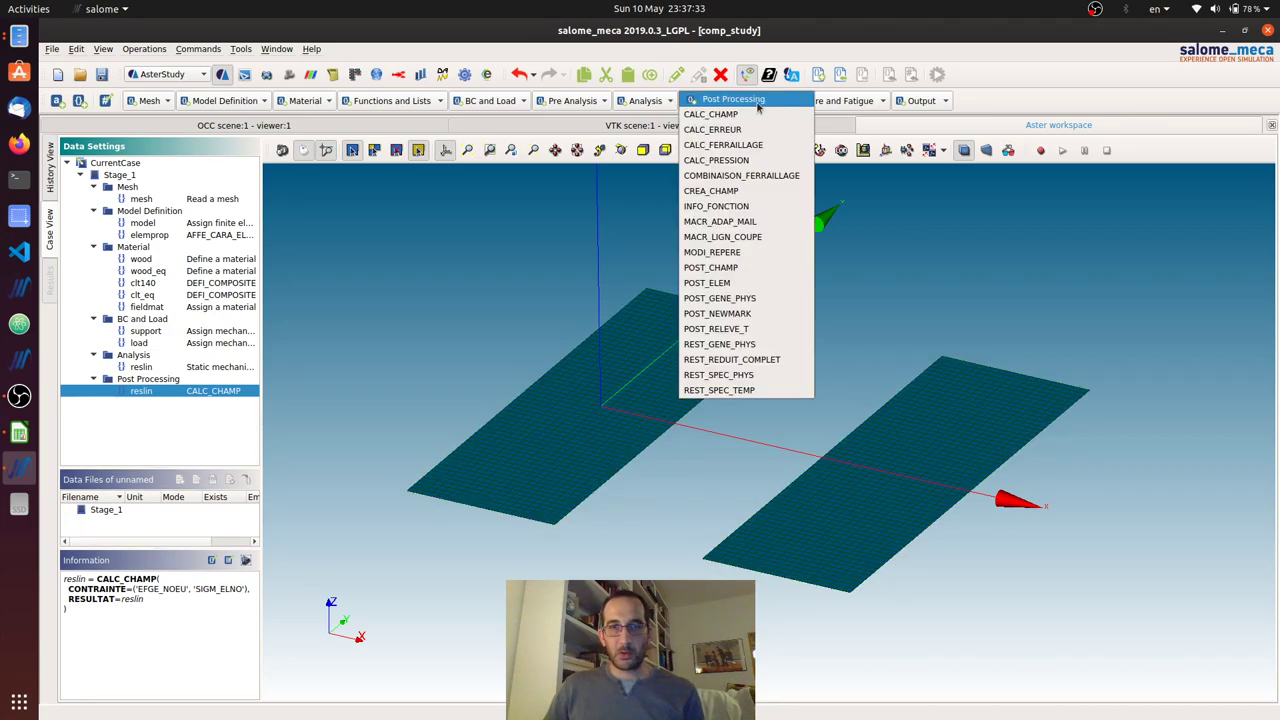
Step: Add a POST_CHAMP step using EXTR_COQUE on the reslin (CALC_CHAMP) result
{"action": "left_click", "coordinate": [726, 268]}
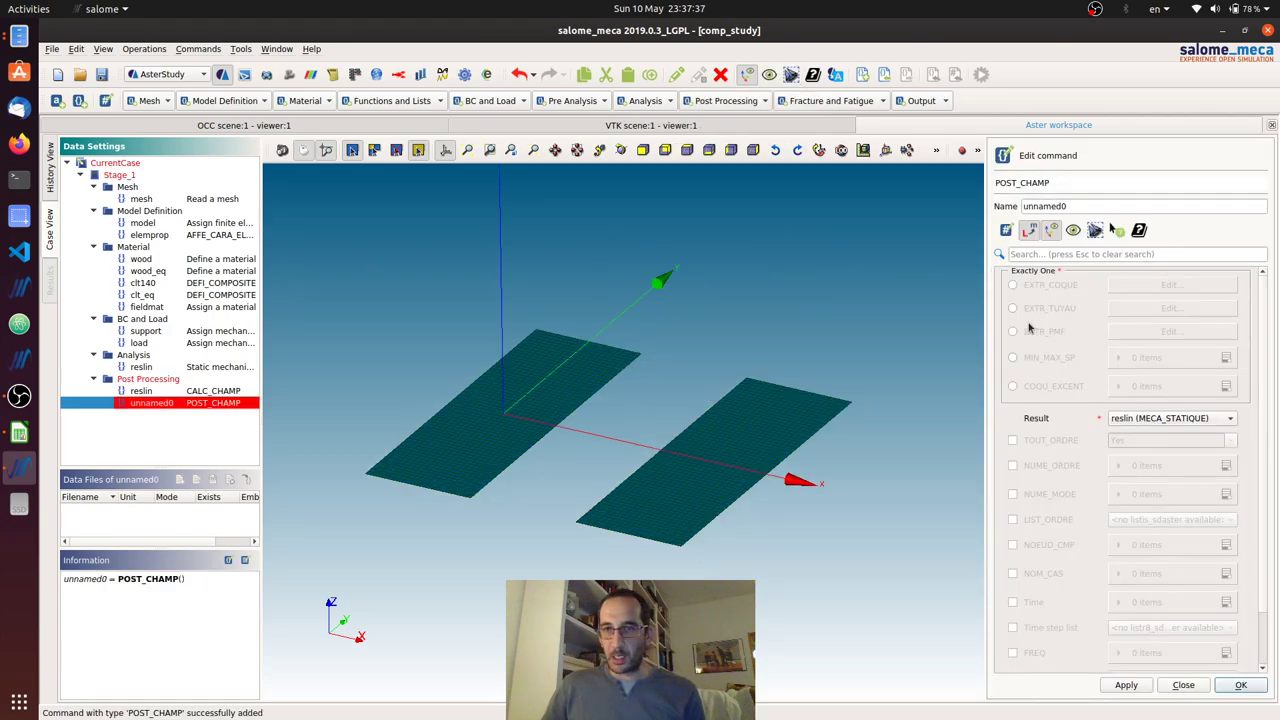
{"action": "left_click", "coordinate": [1011, 287]}
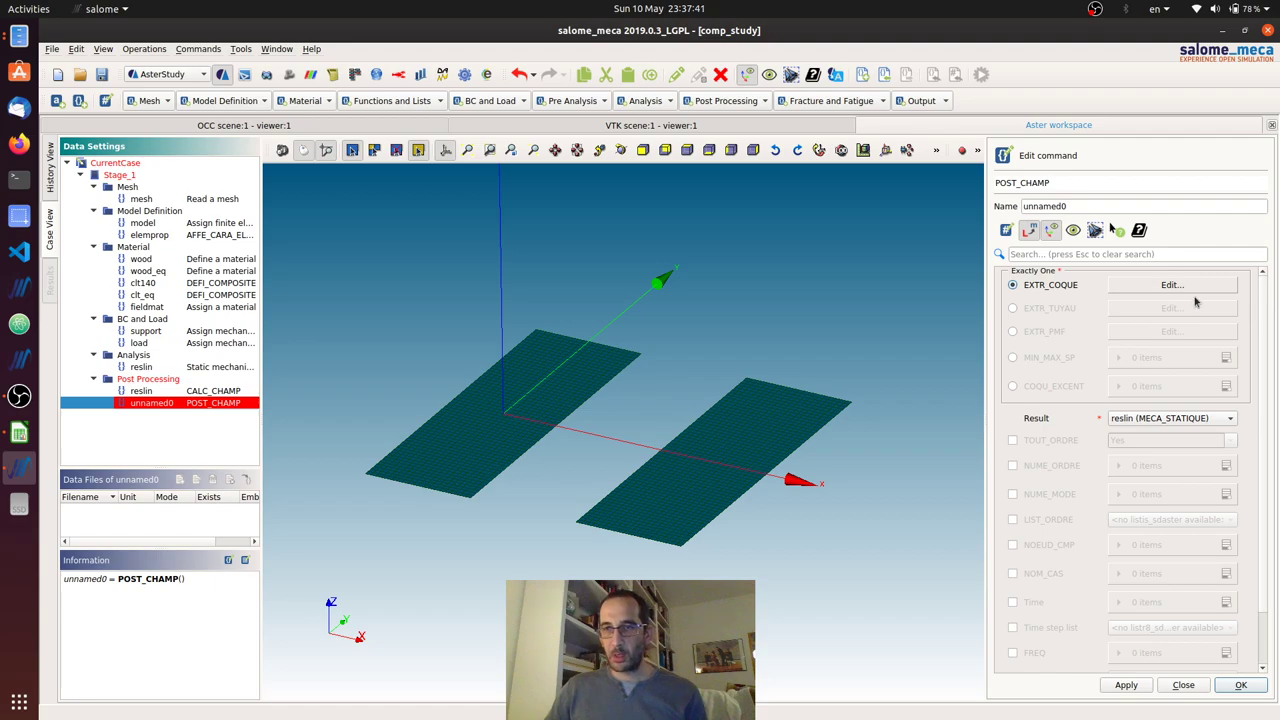
{"action": "left_click", "coordinate": [1137, 421]}
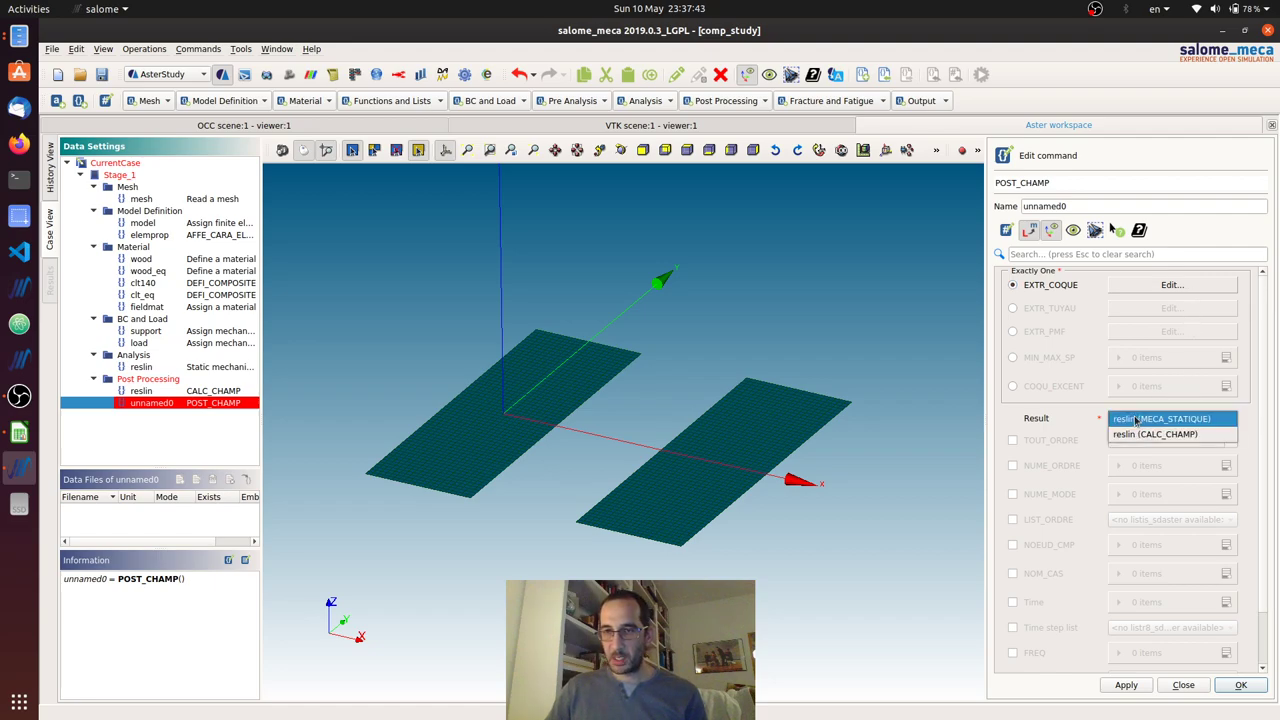
{"action": "left_click", "coordinate": [1139, 435]}
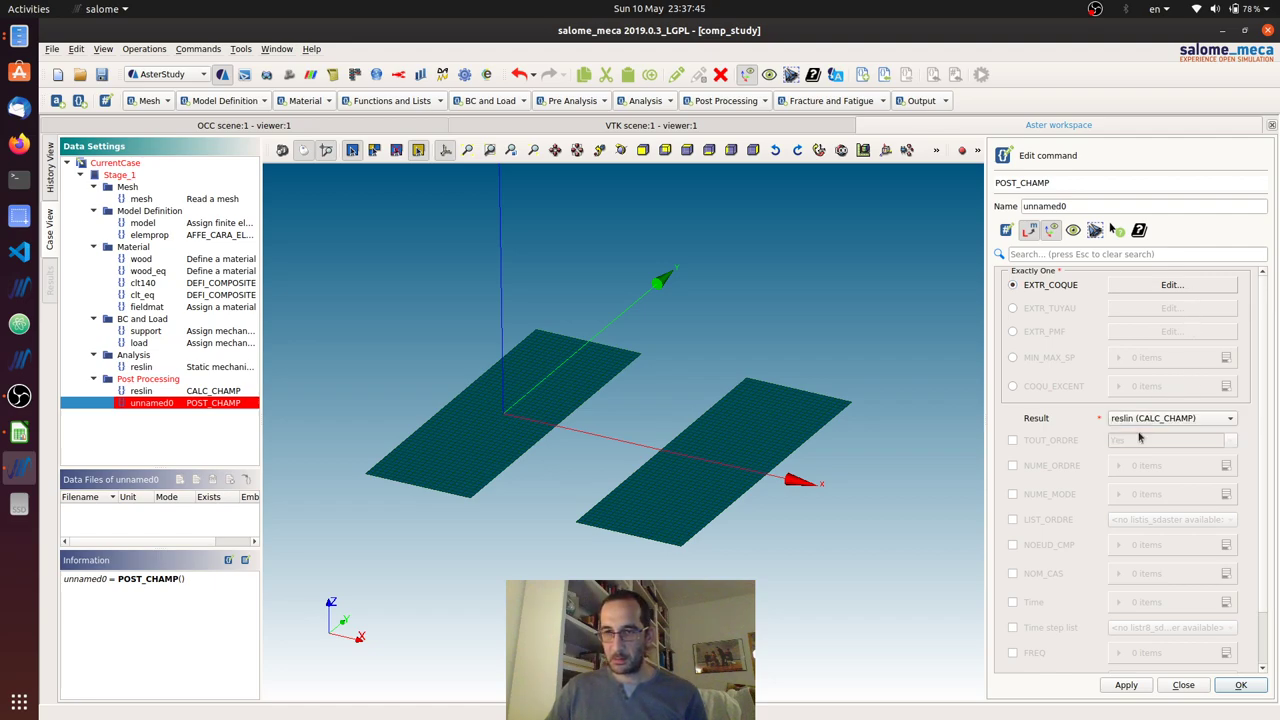
Step: Add SIGM_ELNO as the NOM_CHAM field in the EXTR_COQUE settings
{"action": "left_click", "coordinate": [1176, 286]}
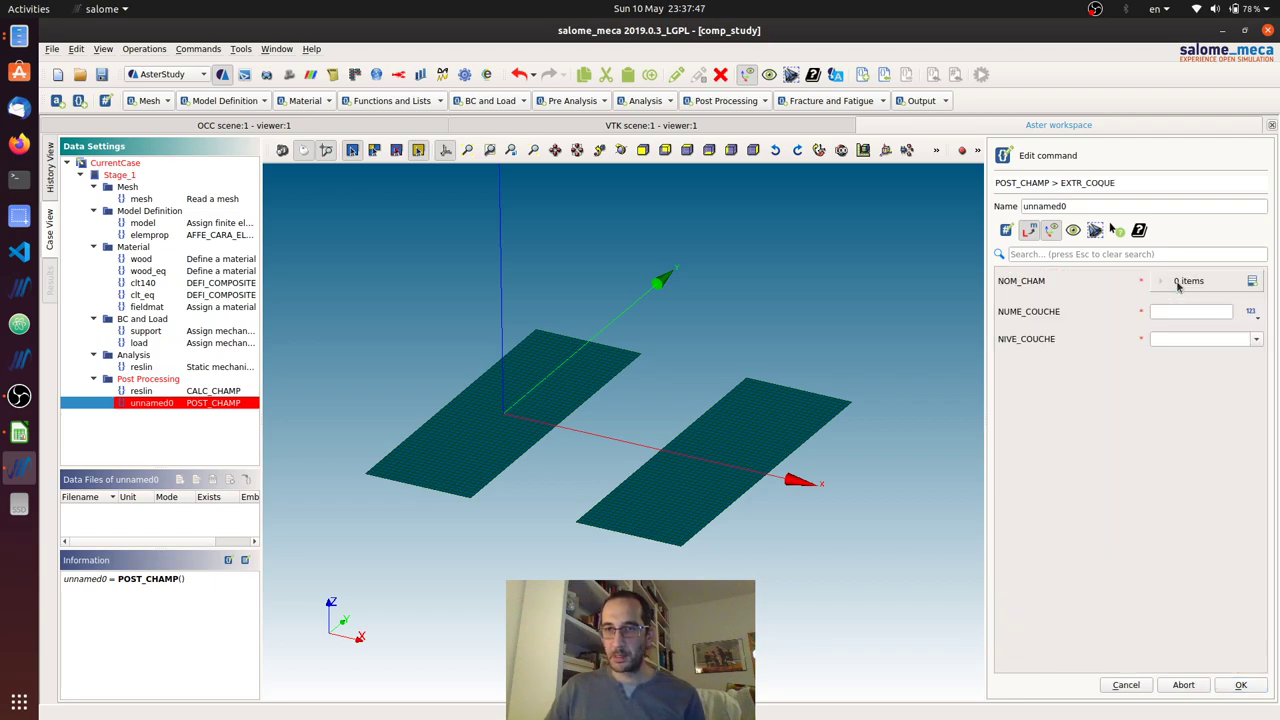
{"action": "left_click", "coordinate": [1253, 282]}
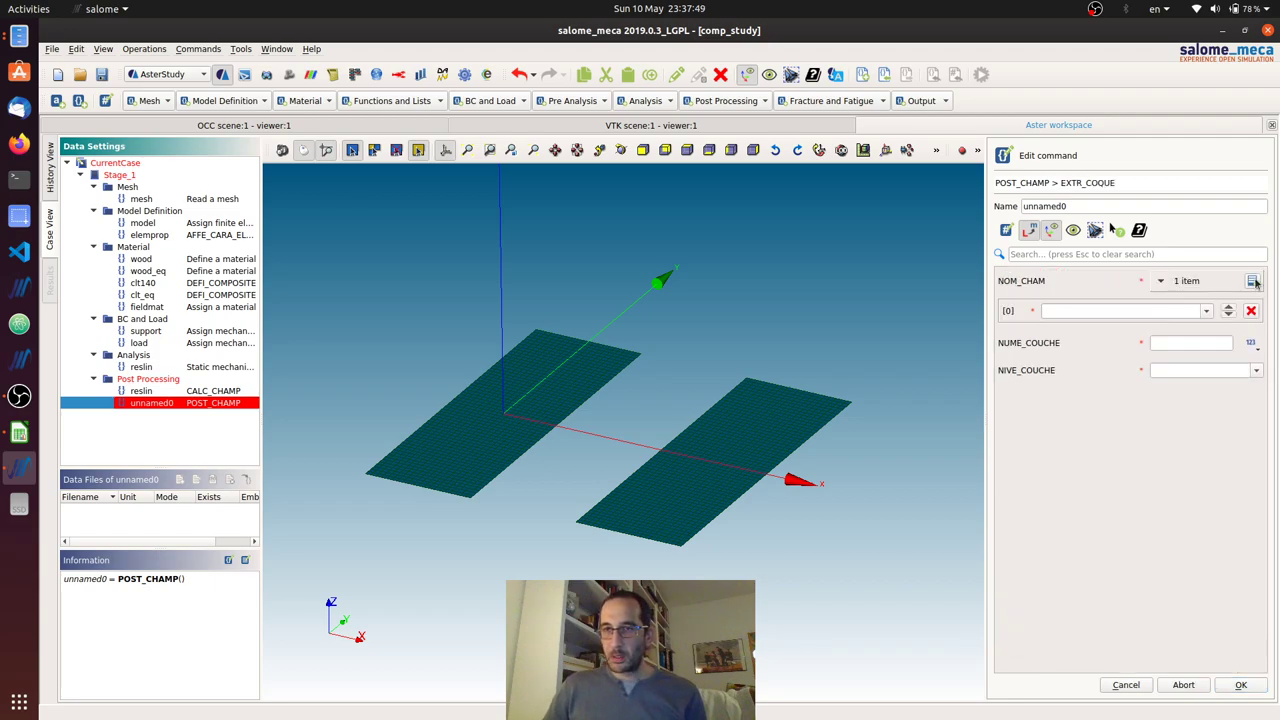
{"action": "left_click", "coordinate": [1207, 311]}
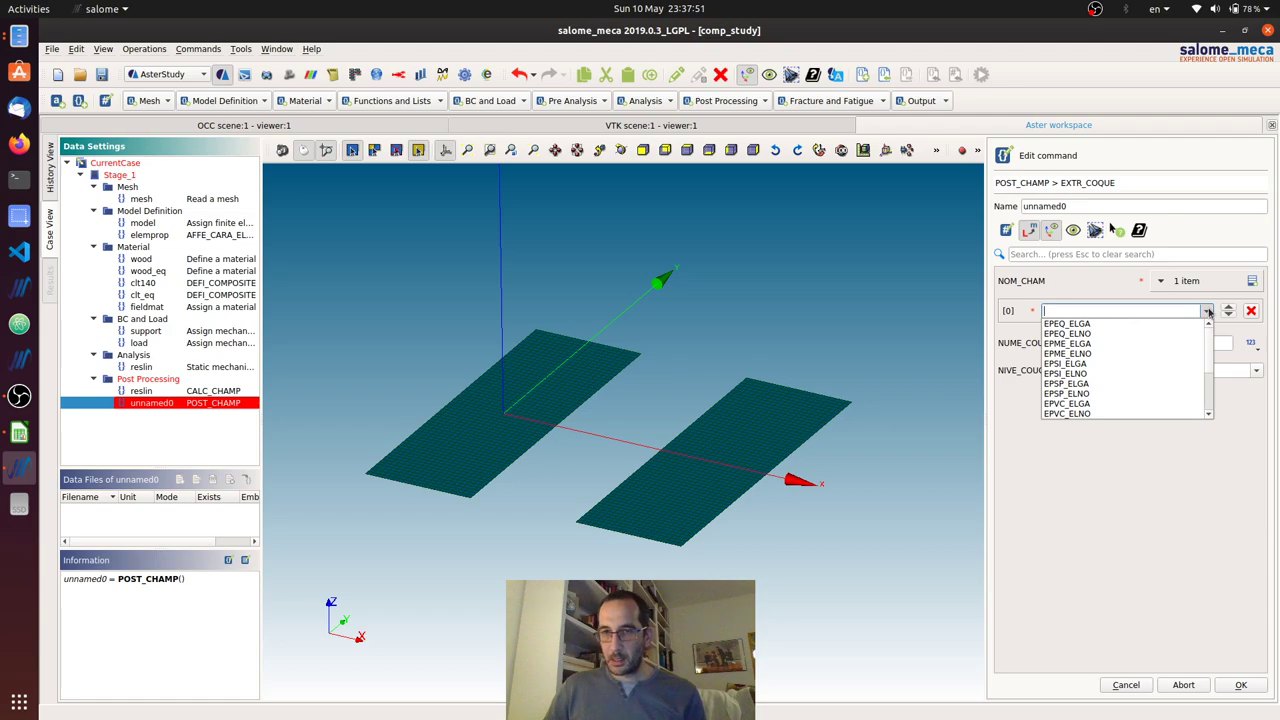
{"action": "left_click", "coordinate": [1168, 363]}
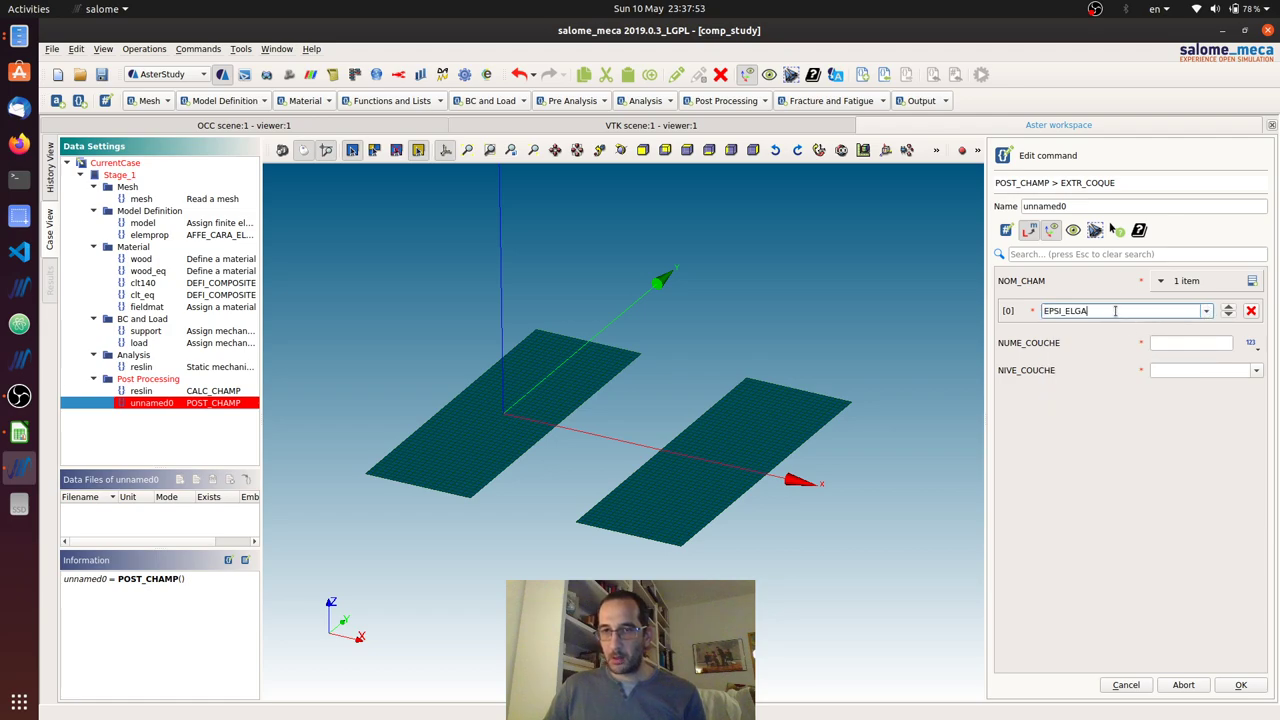
{"action": "left_click", "coordinate": [1206, 311]}
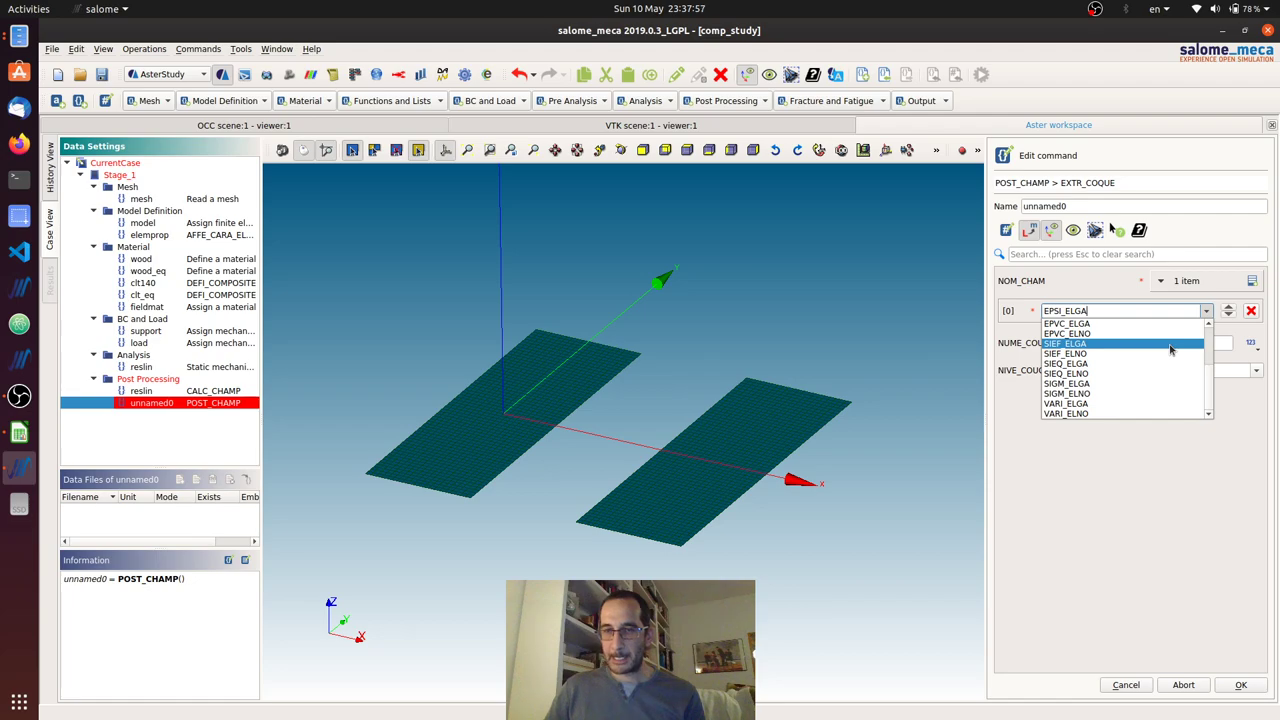
{"action": "left_click", "coordinate": [1122, 396]}
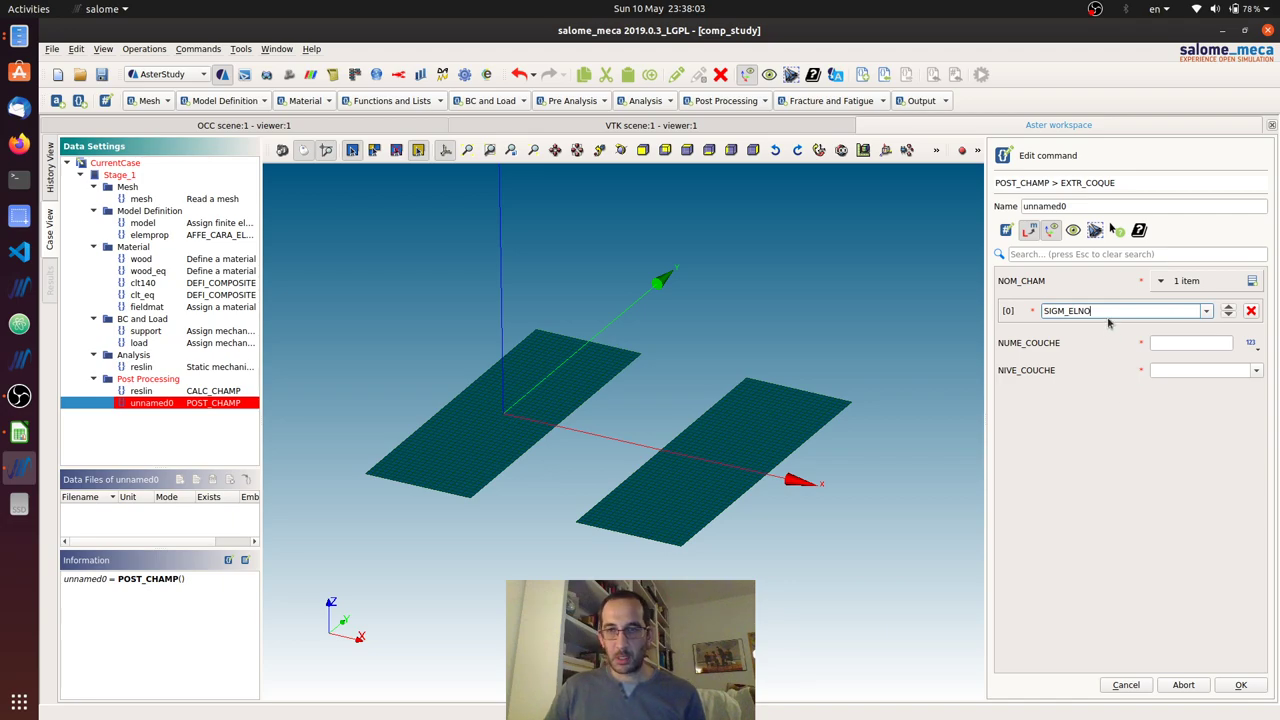
Step: Set NUME_COUCHE to 1 and NIVE_COUCHE to INF, then confirm the extraction settings
{"action": "left_click", "coordinate": [1190, 342]}
{"action": "type", "text": "1"}
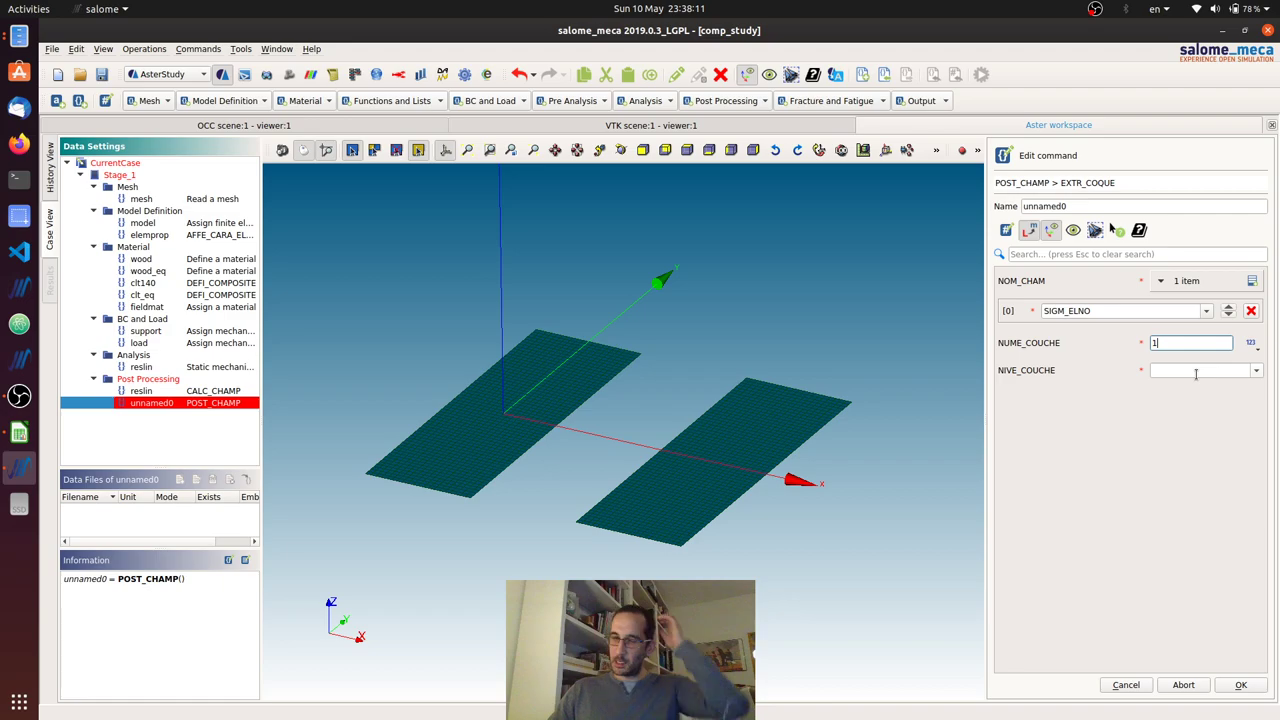
{"action": "double_click", "coordinate": [1158, 342]}
{"action": "type", "text": "2"}
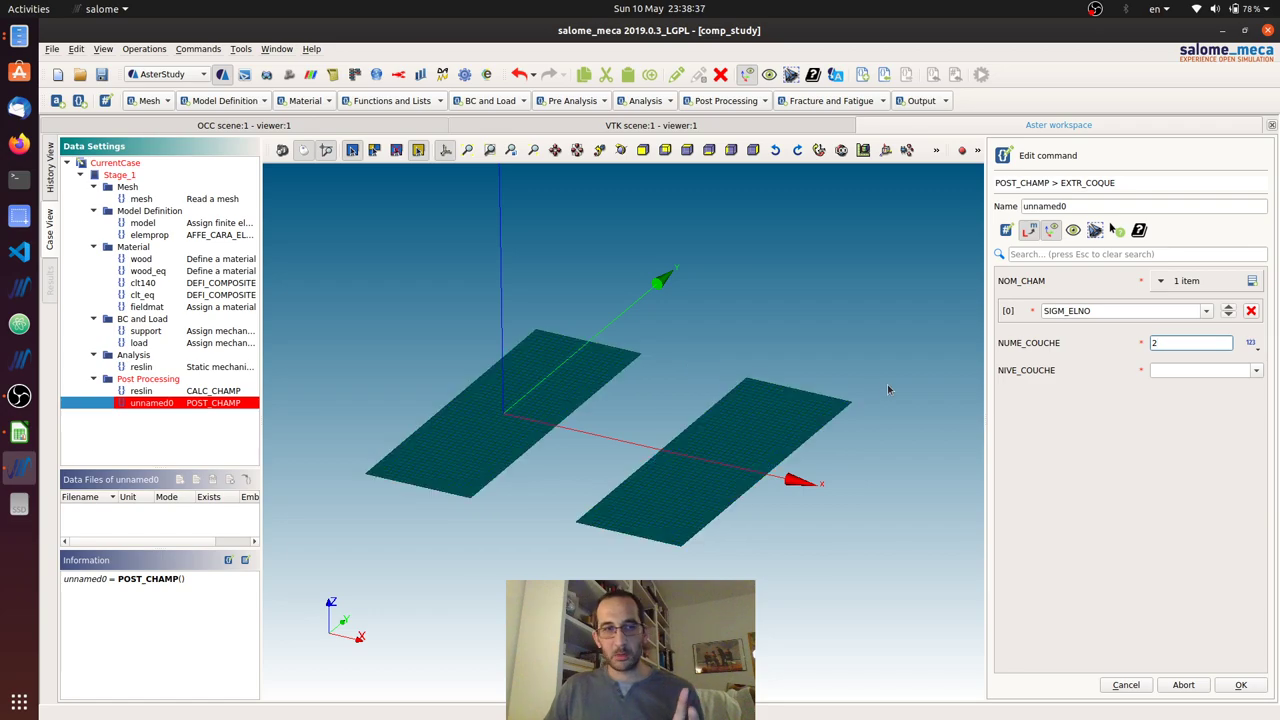
{"action": "type", "text": "1"}
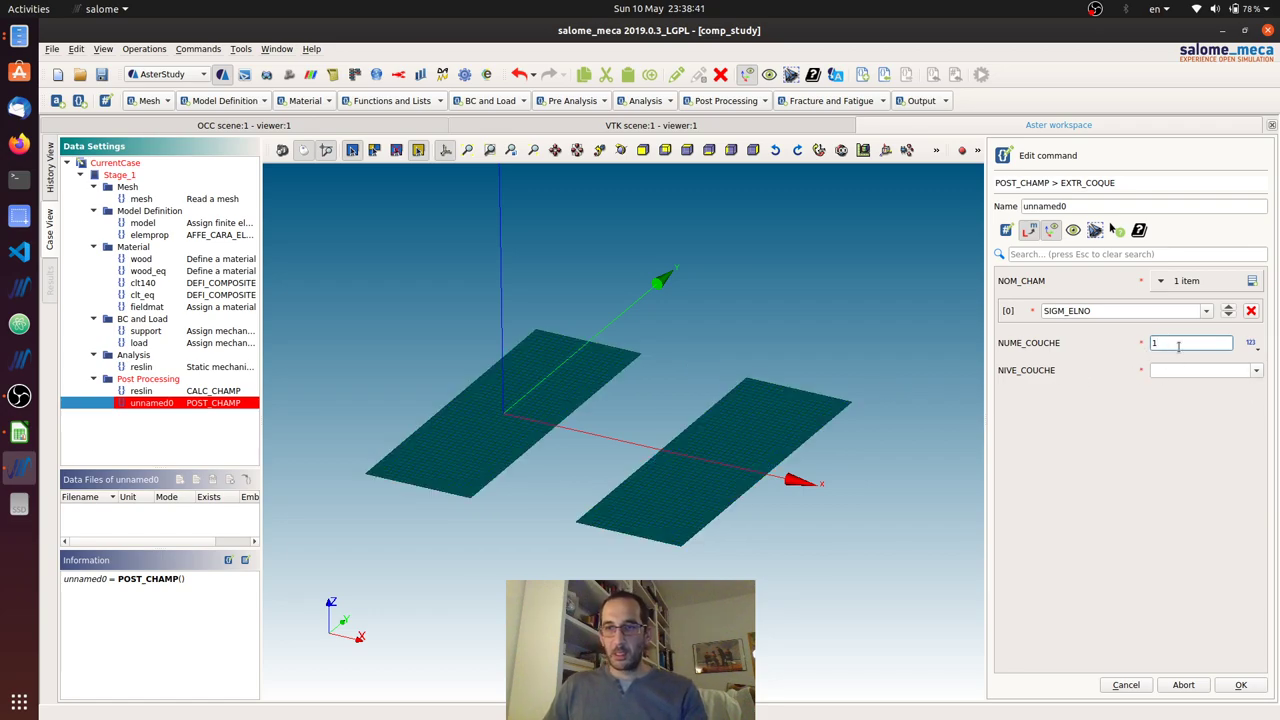
{"action": "left_click", "coordinate": [1255, 370]}
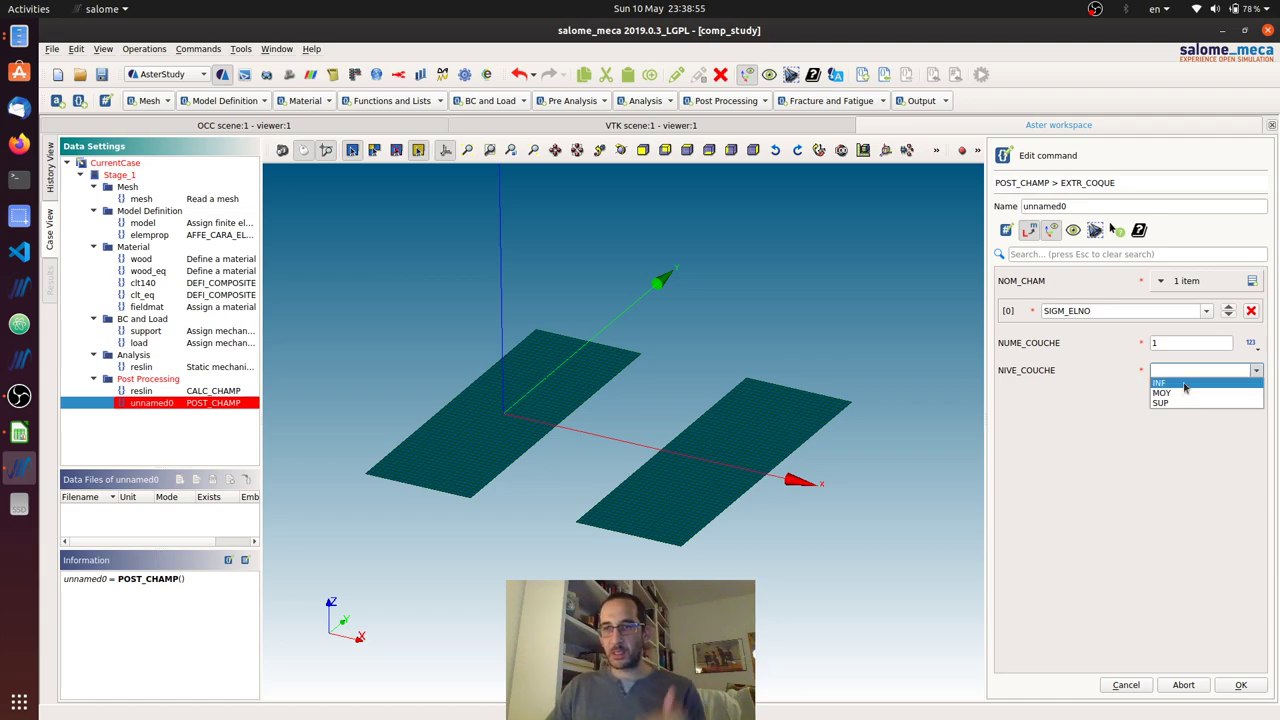
{"action": "left_click", "coordinate": [1184, 385]}
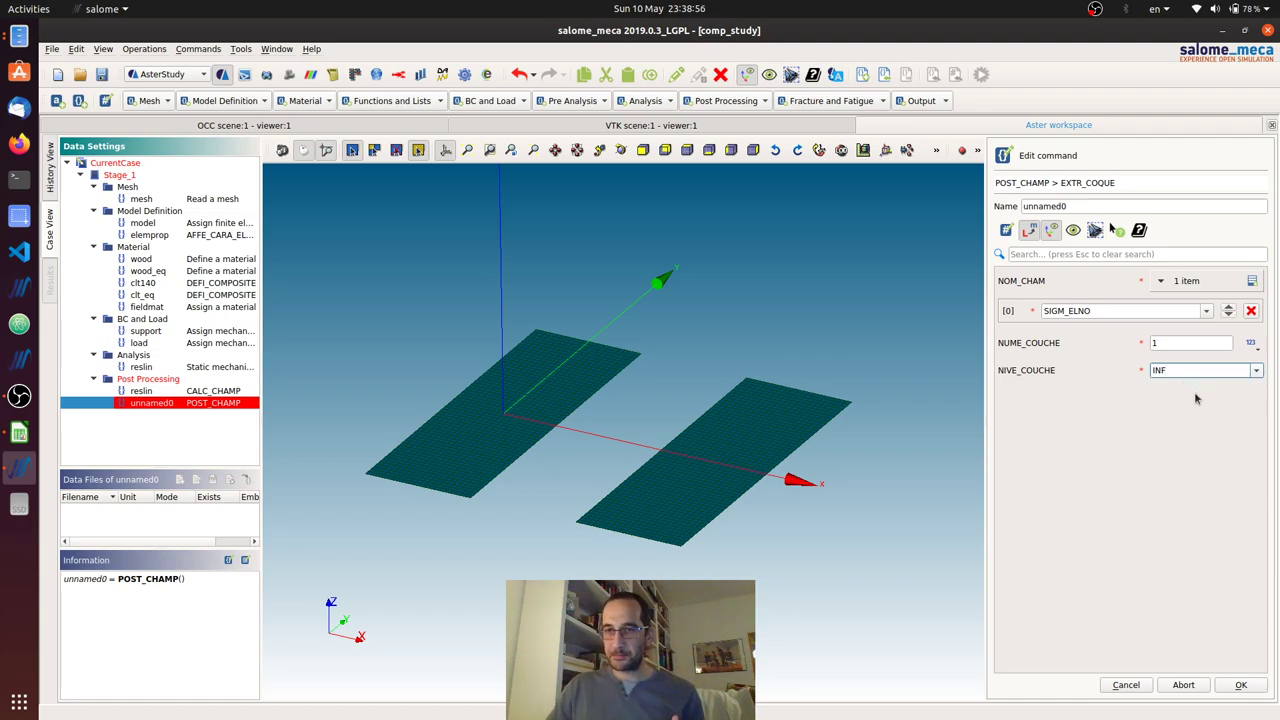
{"action": "left_click", "coordinate": [1240, 686]}
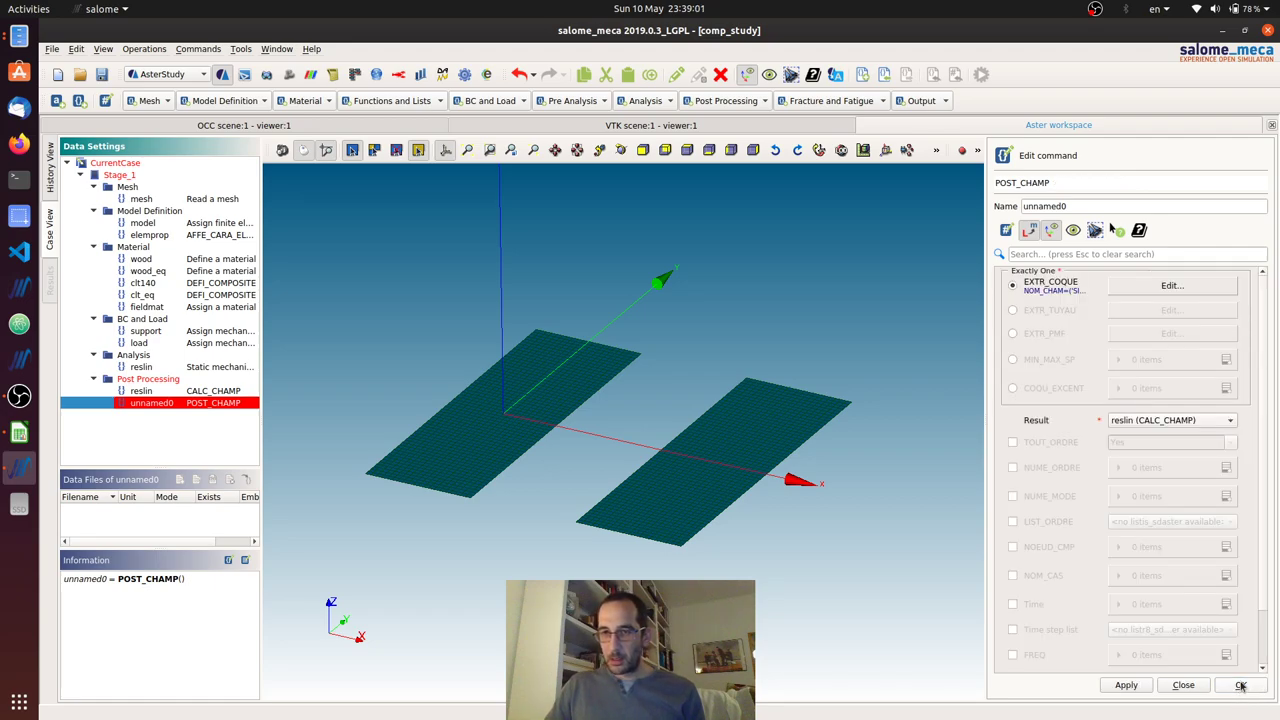
Step: Store the POST_CHAMP command extracting SIGM_ELNO at layer 1, level INF
{"action": "left_click", "coordinate": [1240, 686]}
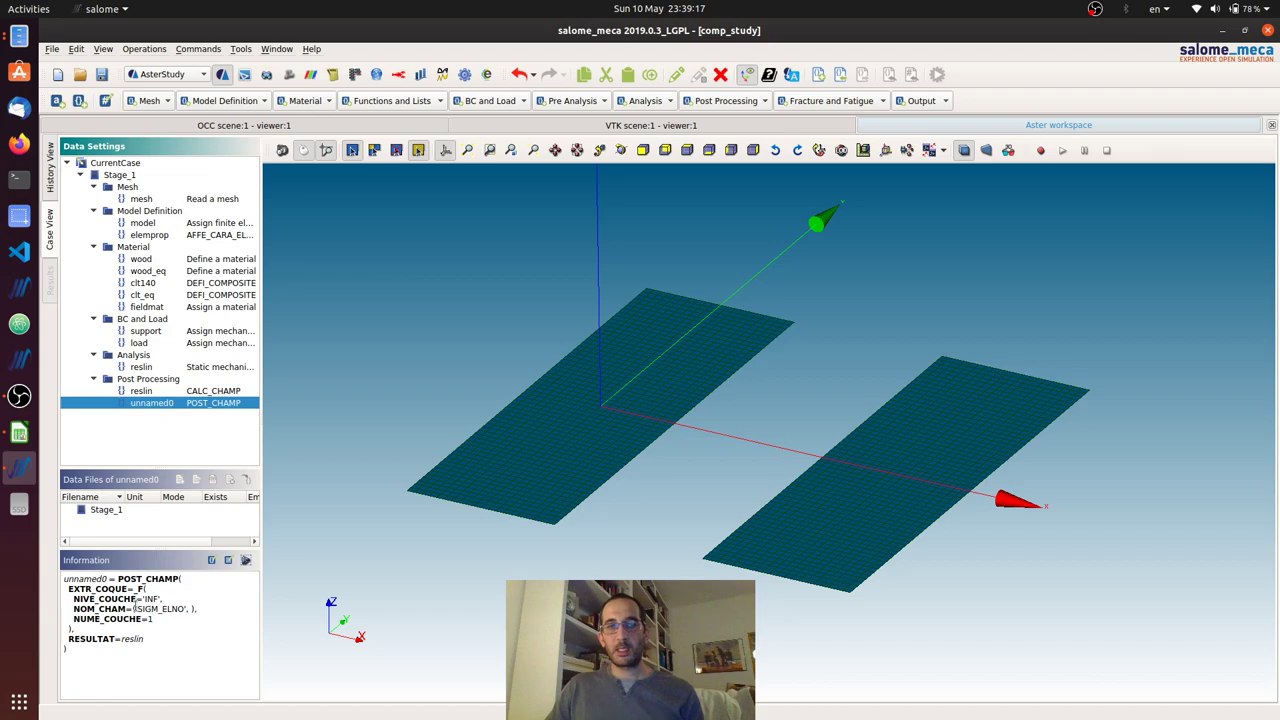
{"action": "left_click", "coordinate": [727, 103]}
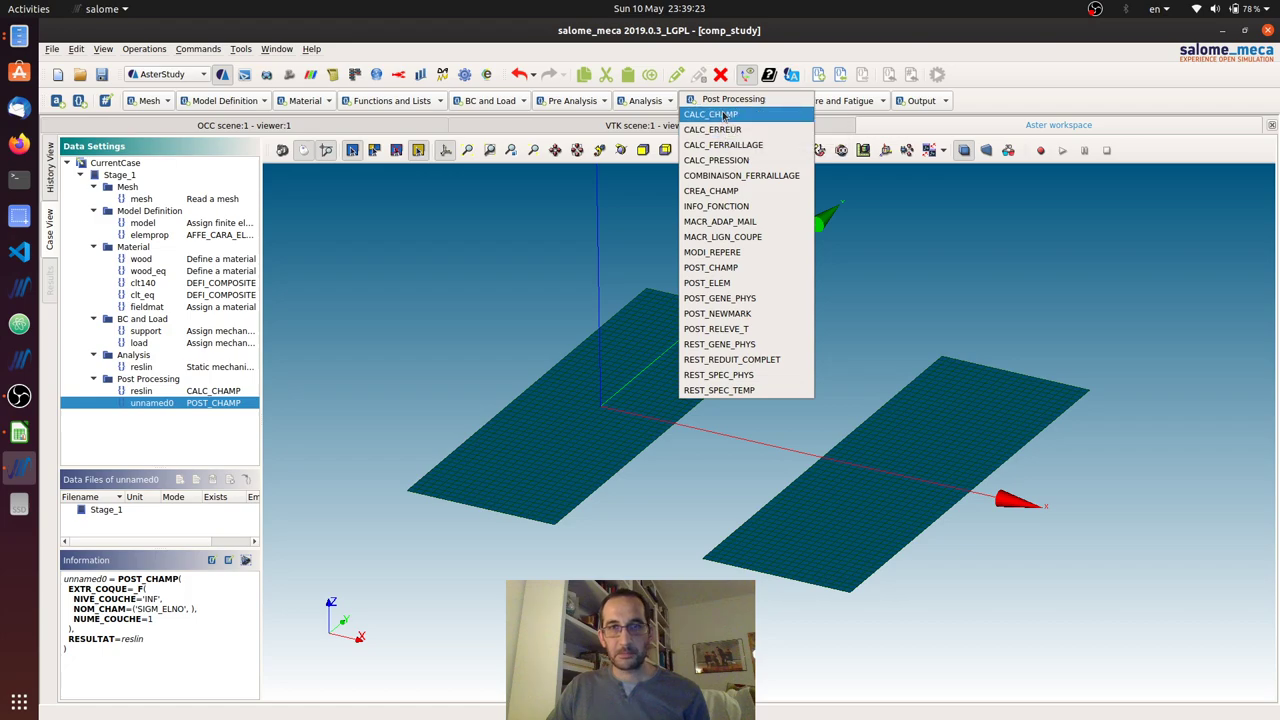
Step: Add a CALC_CHAMP step computing SIGM_NOEU stresses from the unnamed0 (POST_CHAMP) result
{"action": "left_click", "coordinate": [712, 114]}
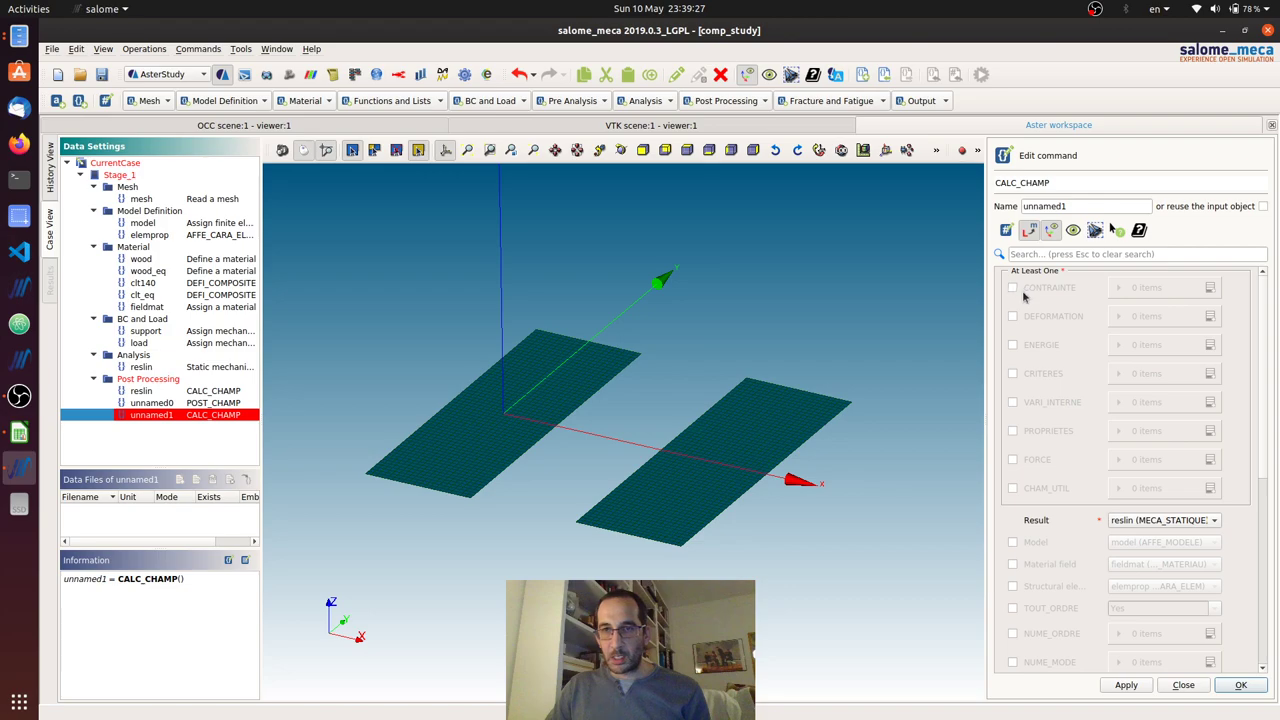
{"action": "left_click", "coordinate": [1013, 288]}
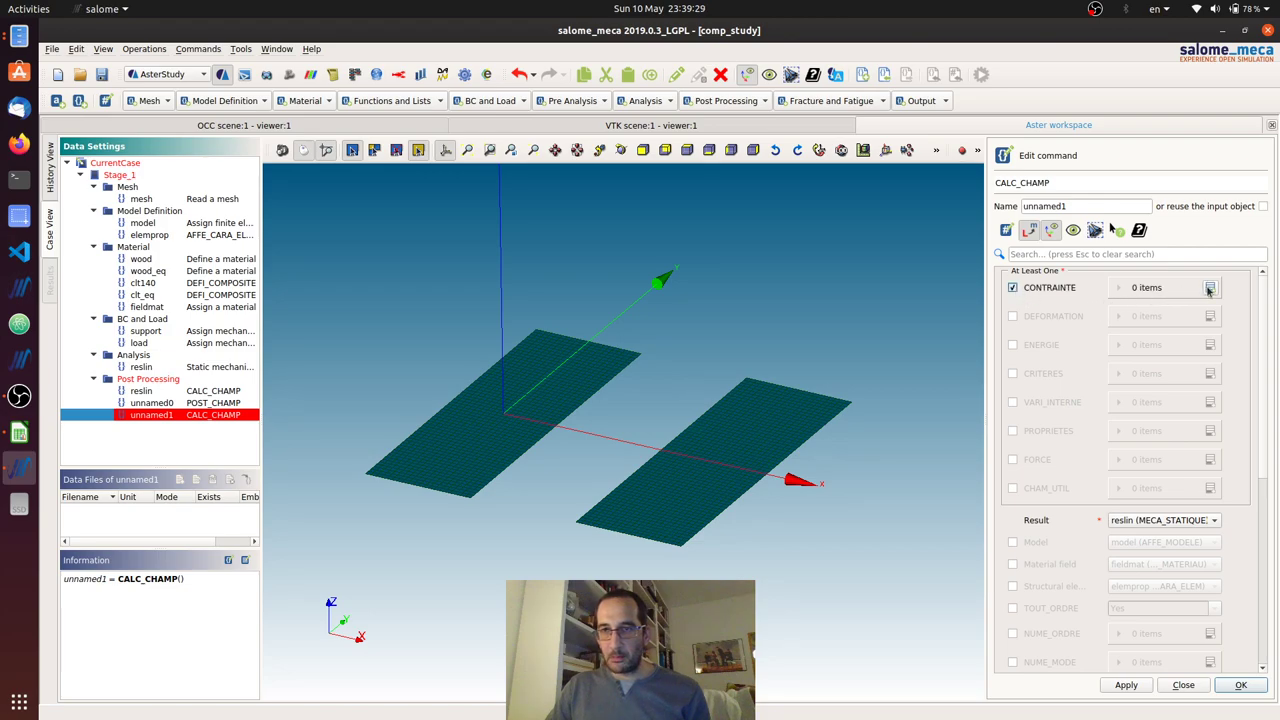
{"action": "left_click", "coordinate": [1210, 288]}
{"action": "left_click", "coordinate": [1164, 317]}
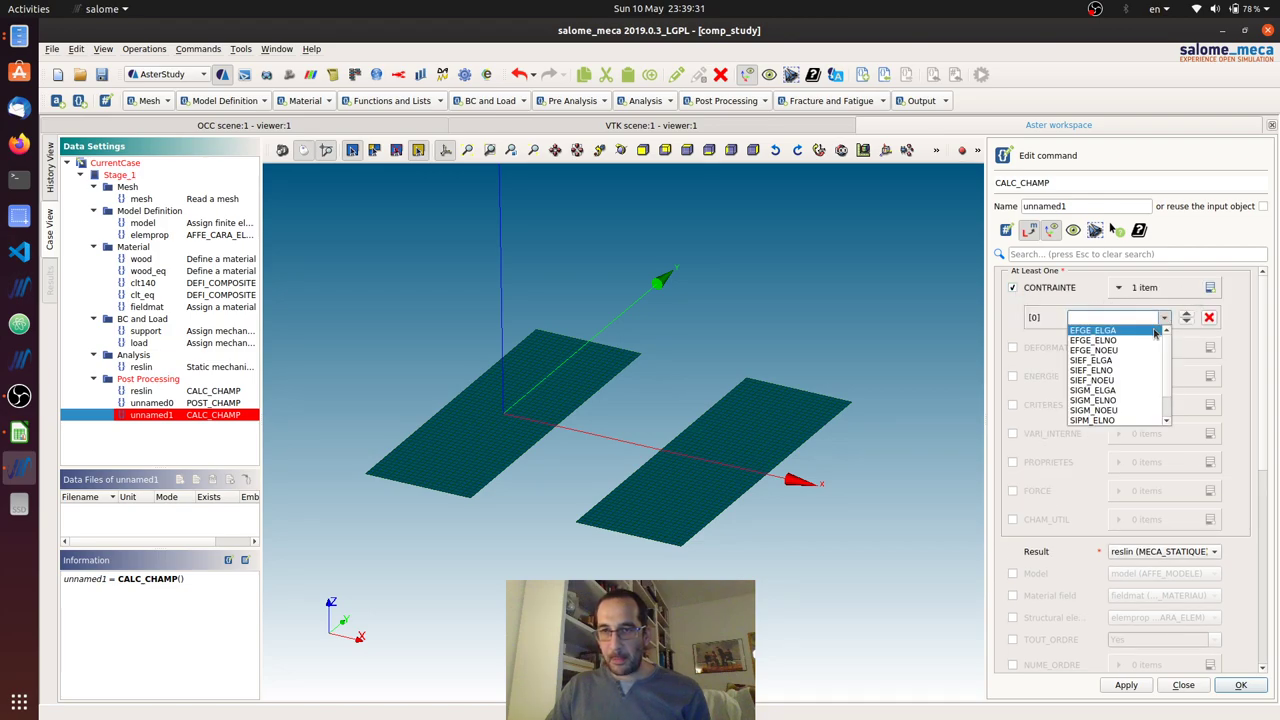
{"action": "left_click", "coordinate": [1120, 412]}
{"action": "left_click", "coordinate": [1153, 552]}
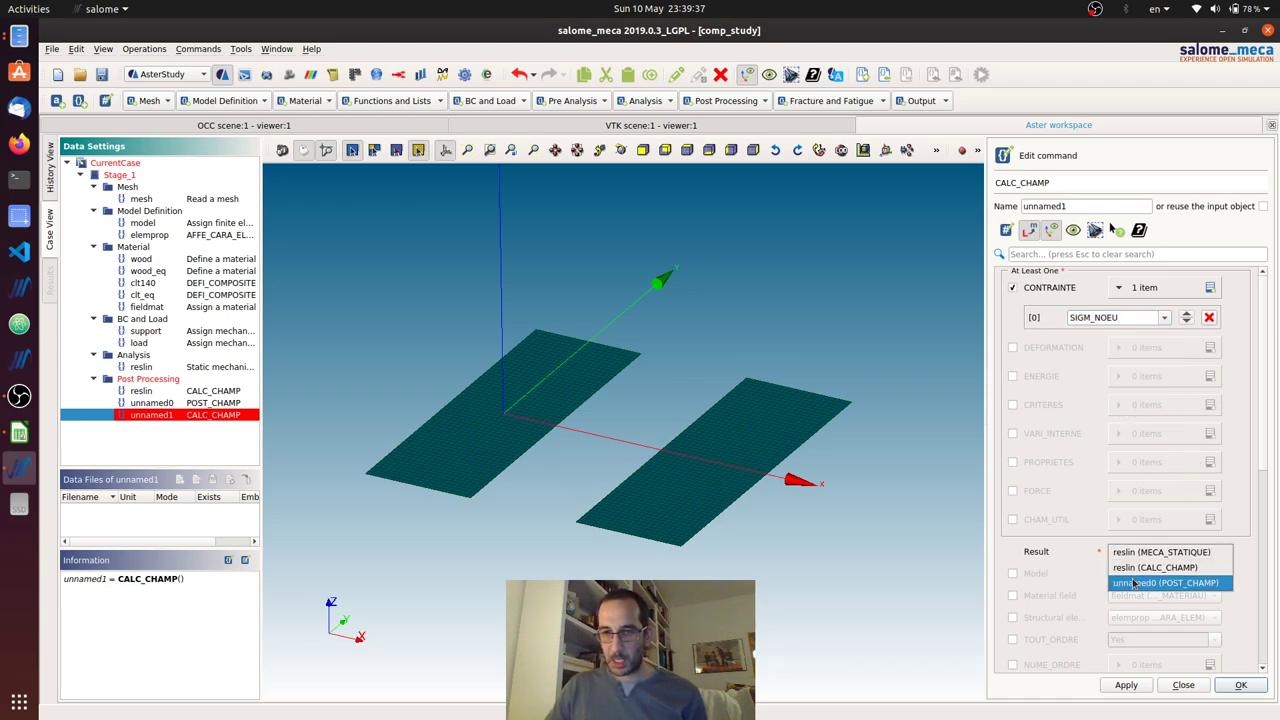
{"action": "left_click", "coordinate": [1136, 583]}
Step: Leave the calculation unrestricted to element groups and save it as unnamed1
{"action": "left_click_drag", "start_coordinate": [1265, 430], "coordinate": [1250, 533]}
{"action": "scroll", "coordinate": [1250, 540], "scroll_direction": "down", "scroll_amount": 3}
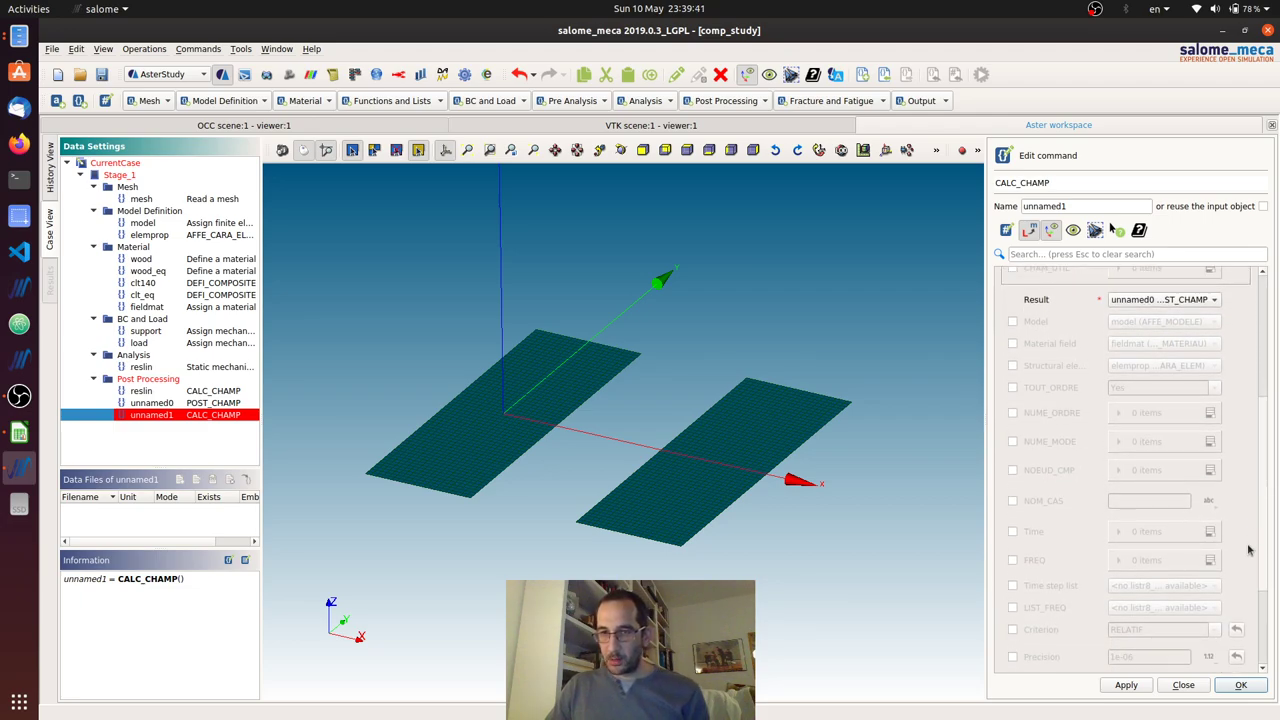
{"action": "scroll", "coordinate": [1243, 587], "scroll_direction": "down", "scroll_amount": 2}
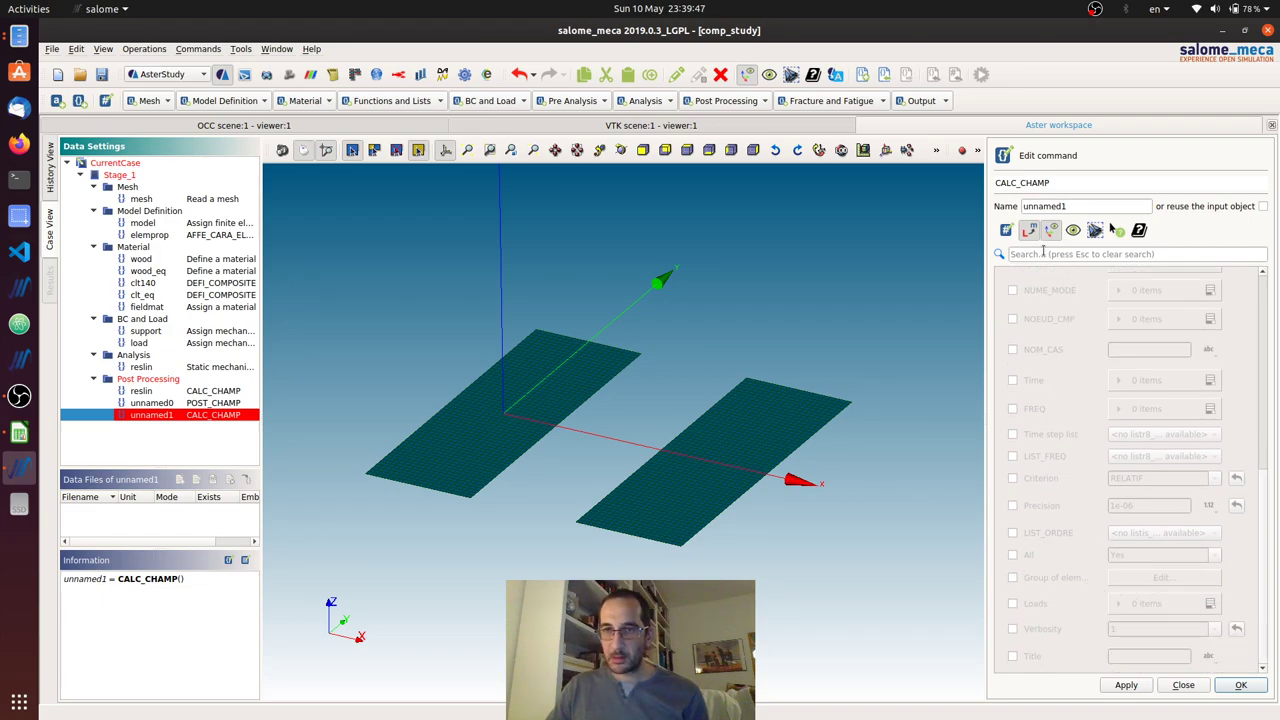
{"action": "left_click", "coordinate": [1012, 578]}
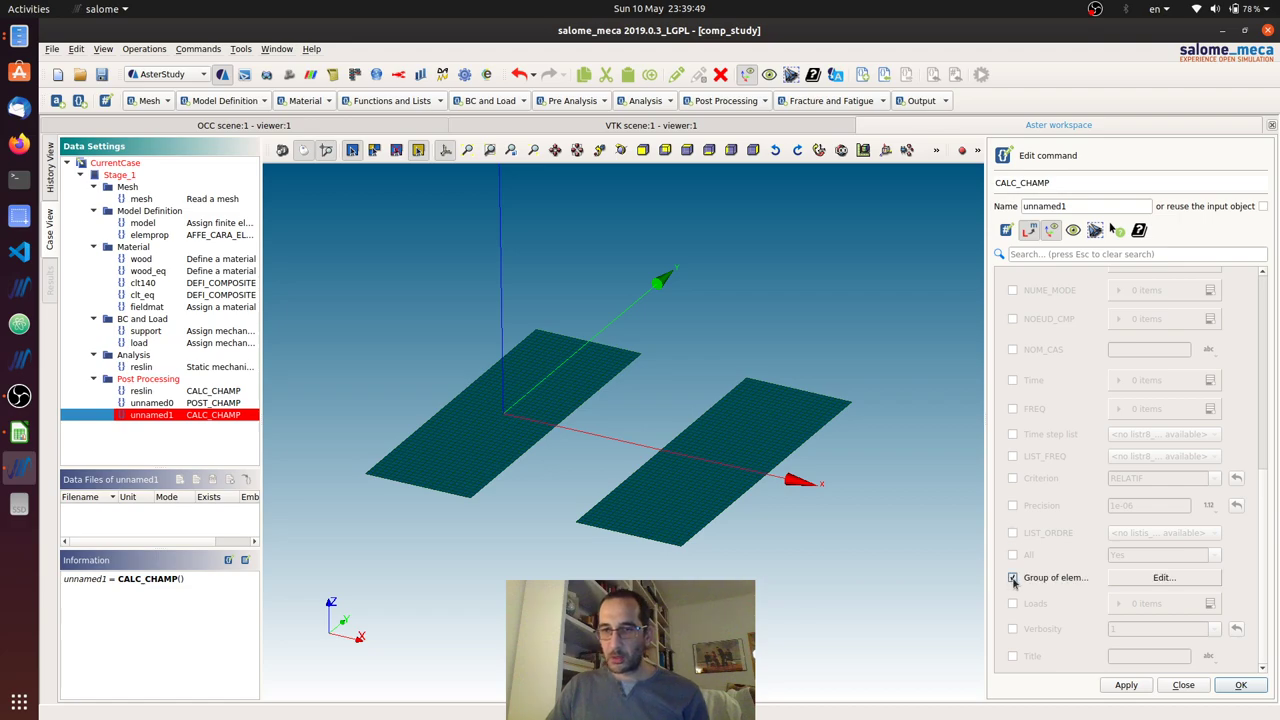
{"action": "left_click", "coordinate": [1162, 578]}
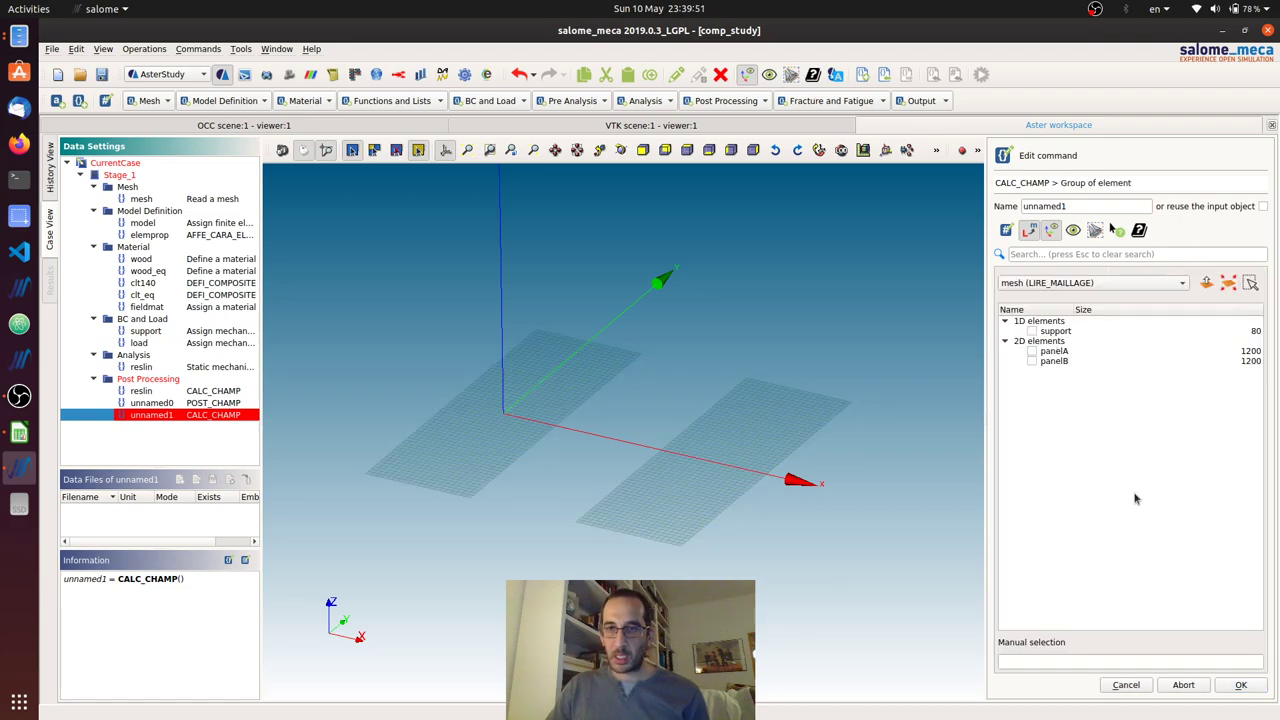
{"action": "left_click", "coordinate": [1125, 686]}
{"action": "left_click", "coordinate": [1012, 578]}
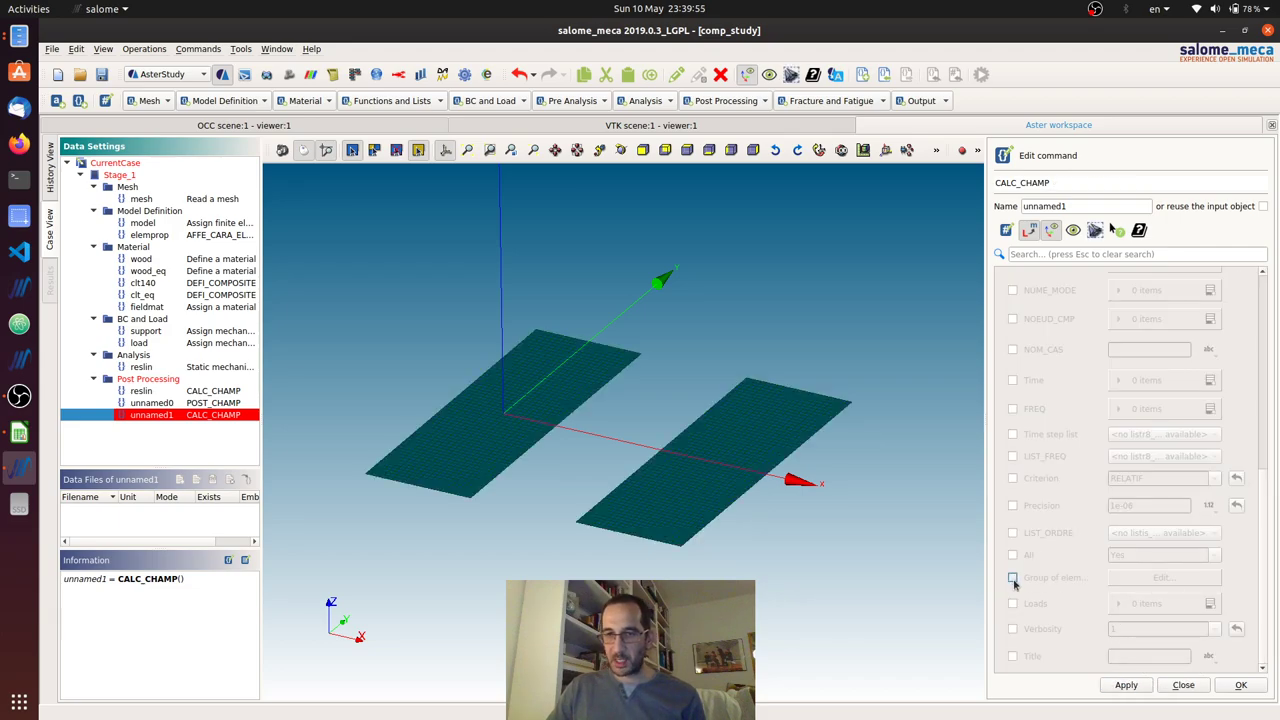
{"action": "left_click", "coordinate": [1240, 686]}
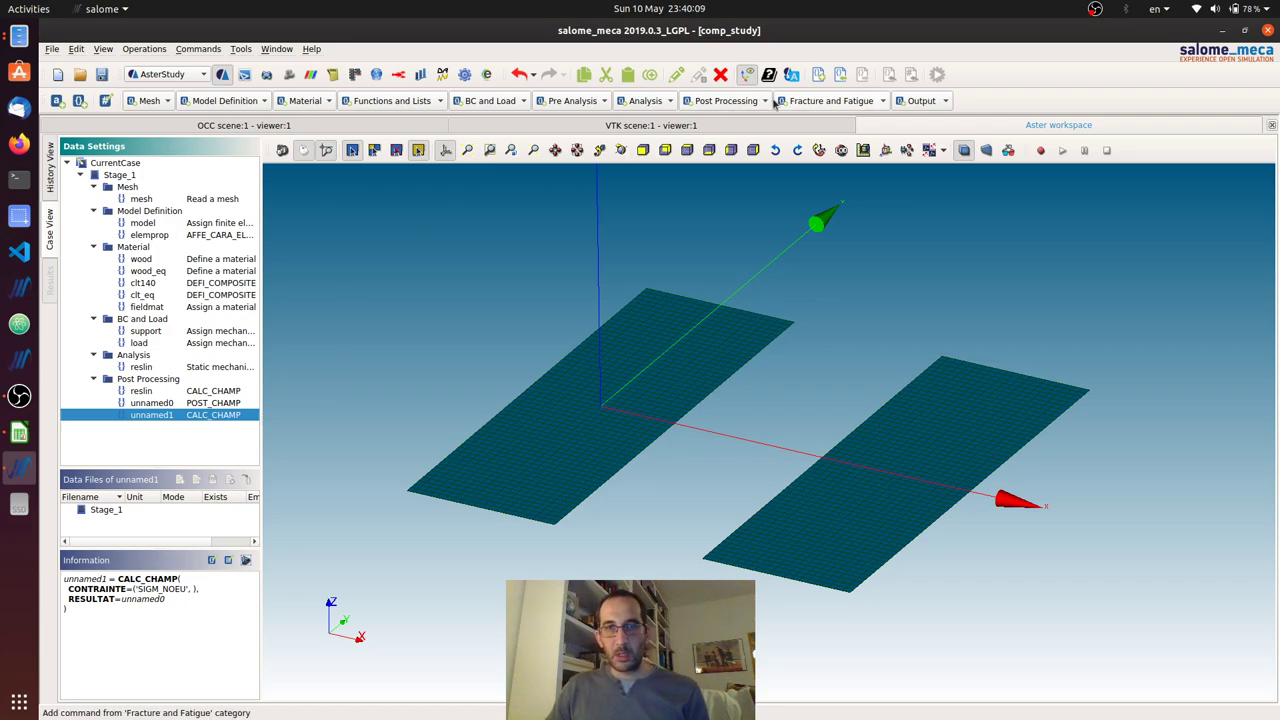
Step: Add a Set output results (IMPR_RESU) command with a first Results entry
{"action": "left_click", "coordinate": [943, 101]}
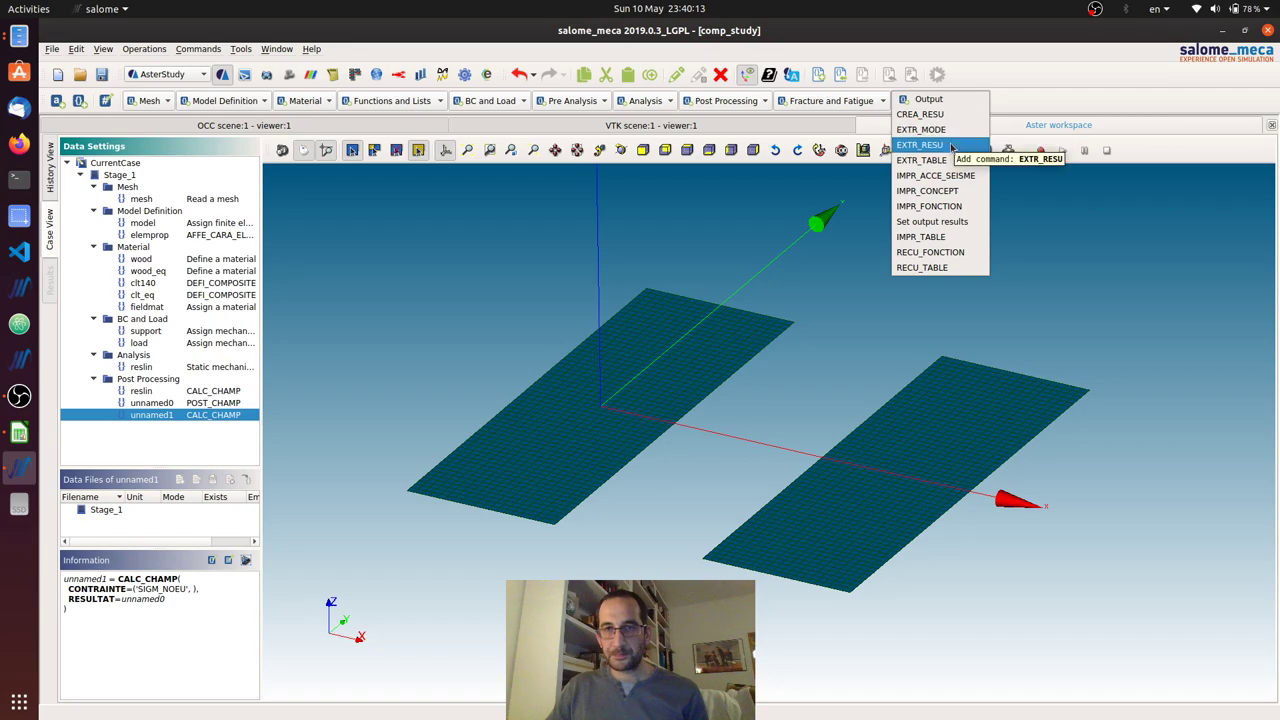
{"action": "left_click", "coordinate": [938, 222]}
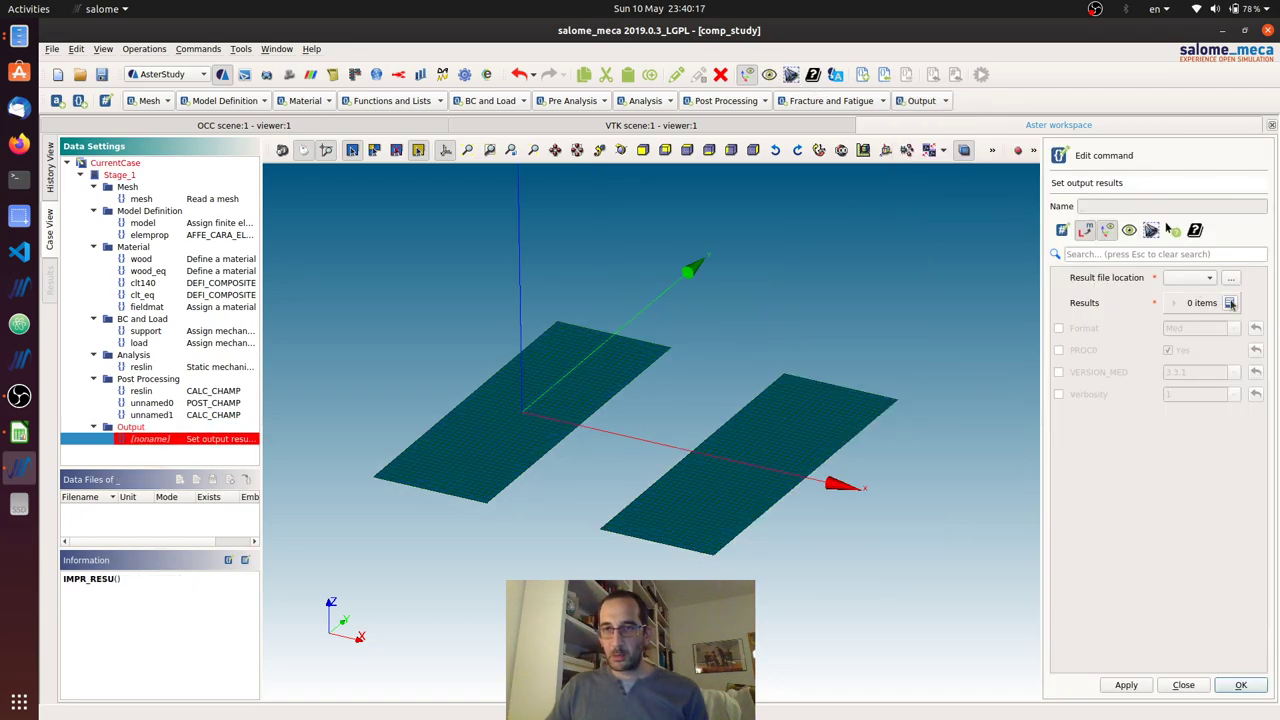
{"action": "left_click", "coordinate": [1231, 303]}
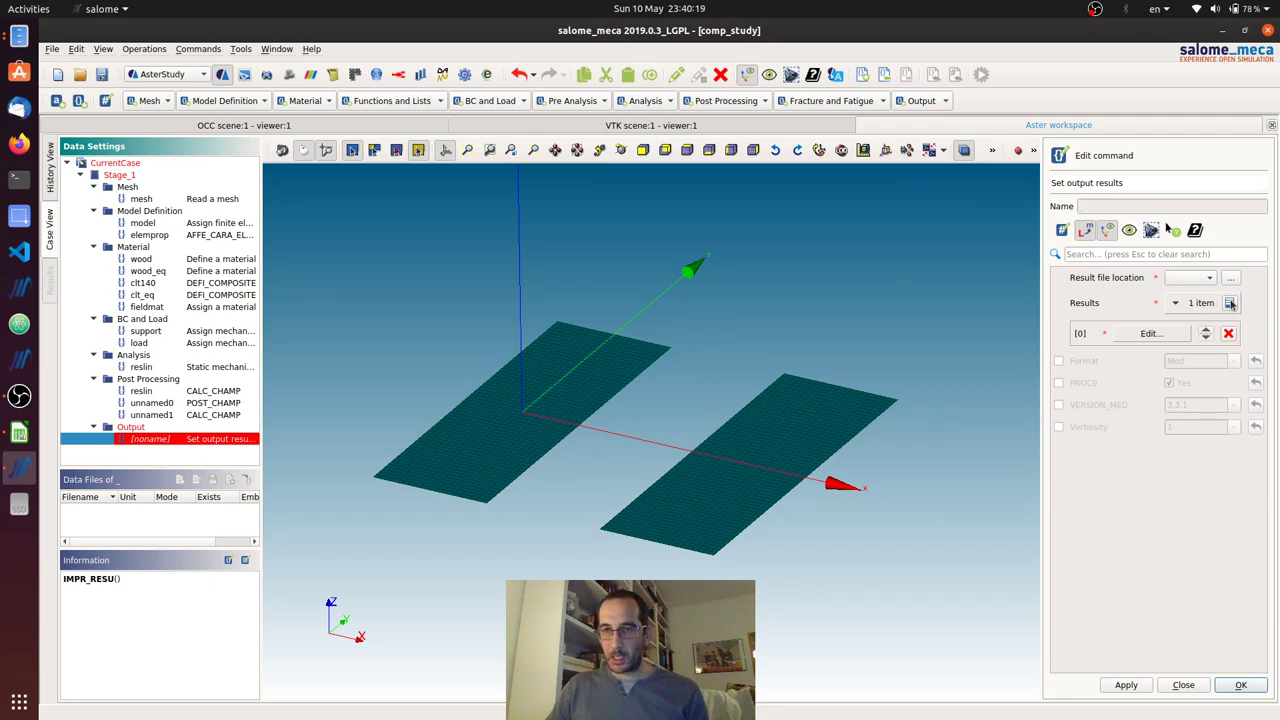
{"action": "left_click", "coordinate": [1140, 334]}
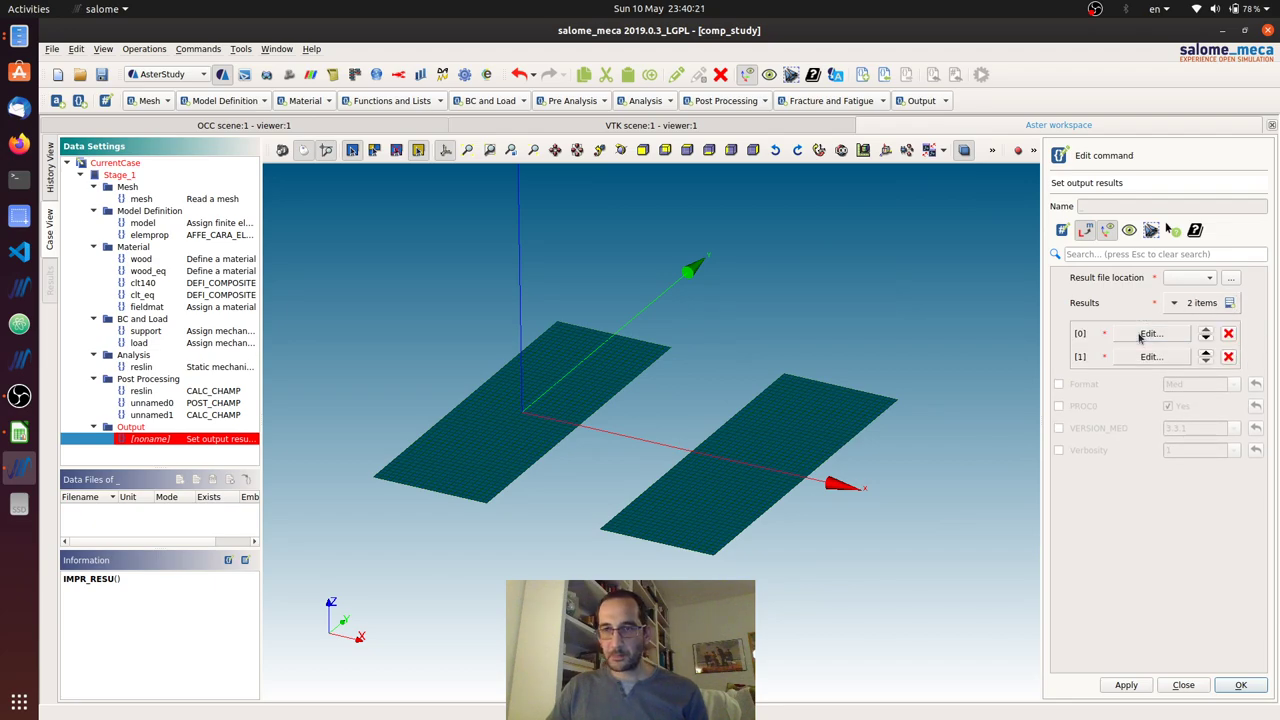
Step: Set Results [0] to reslin (CALC_CHAMP) with two NOM_CHAM field slots
{"action": "left_click", "coordinate": [1013, 328]}
{"action": "left_click", "coordinate": [1170, 336]}
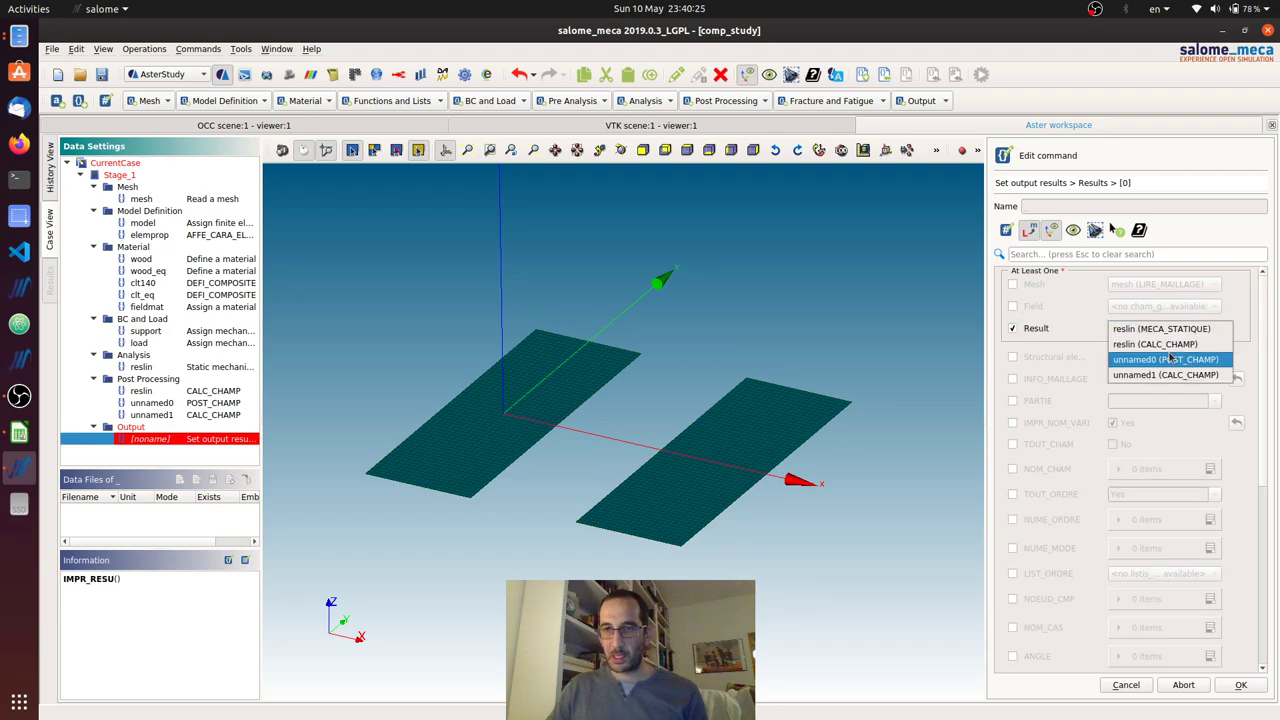
{"action": "left_click", "coordinate": [1172, 345]}
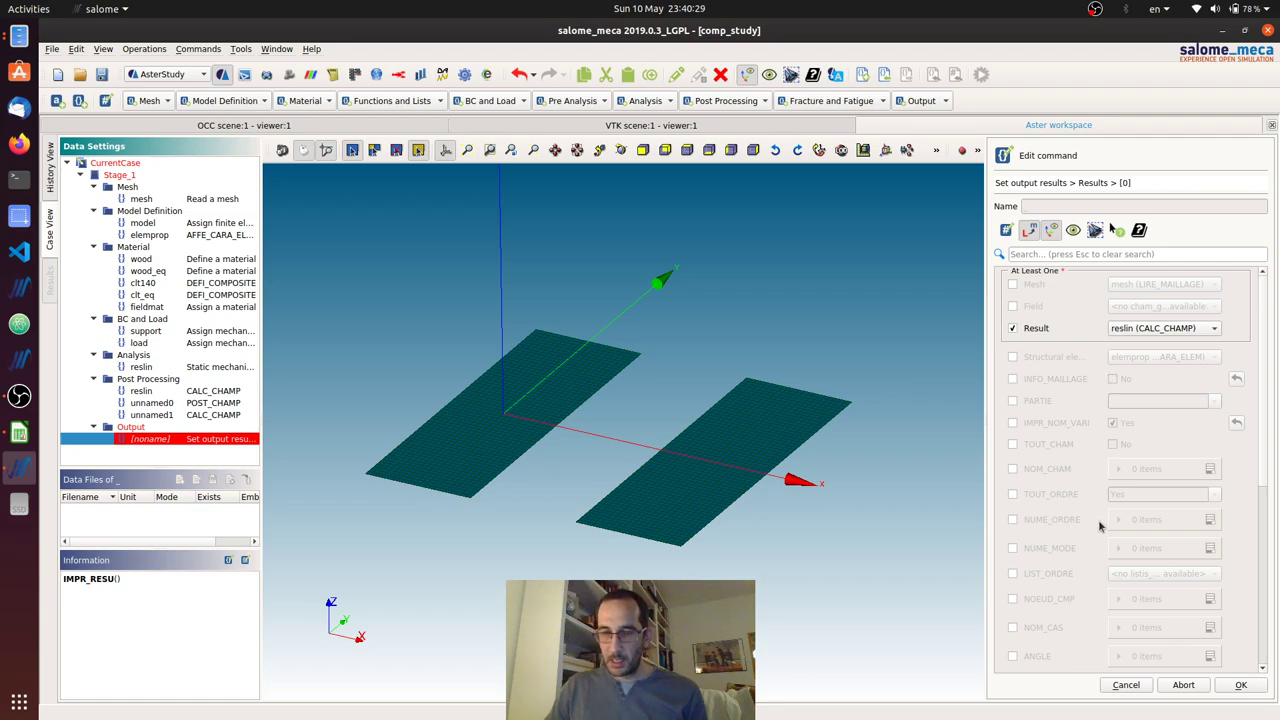
{"action": "left_click", "coordinate": [1012, 468]}
{"action": "left_click", "coordinate": [1209, 469]}
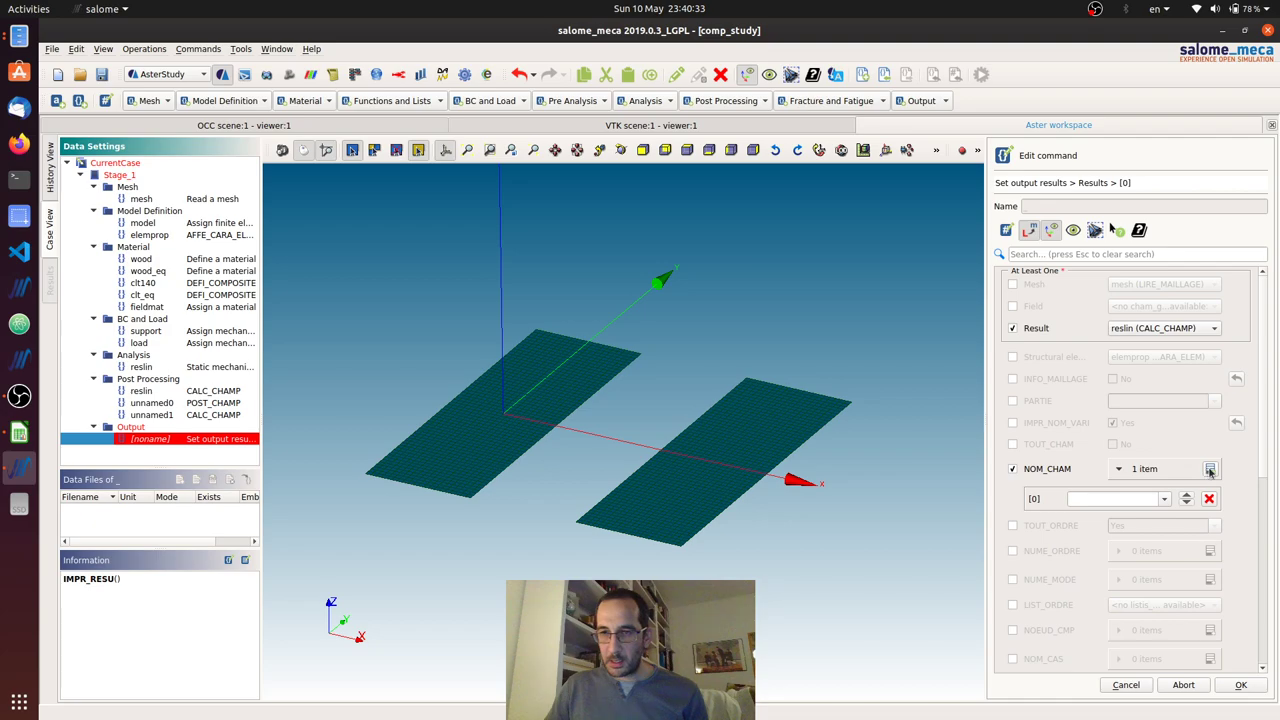
{"action": "left_click", "coordinate": [1210, 469]}
Step: Fill the two fields with DEPL and EFGE_NOEU and confirm the first entry
{"action": "left_click", "coordinate": [1164, 498]}
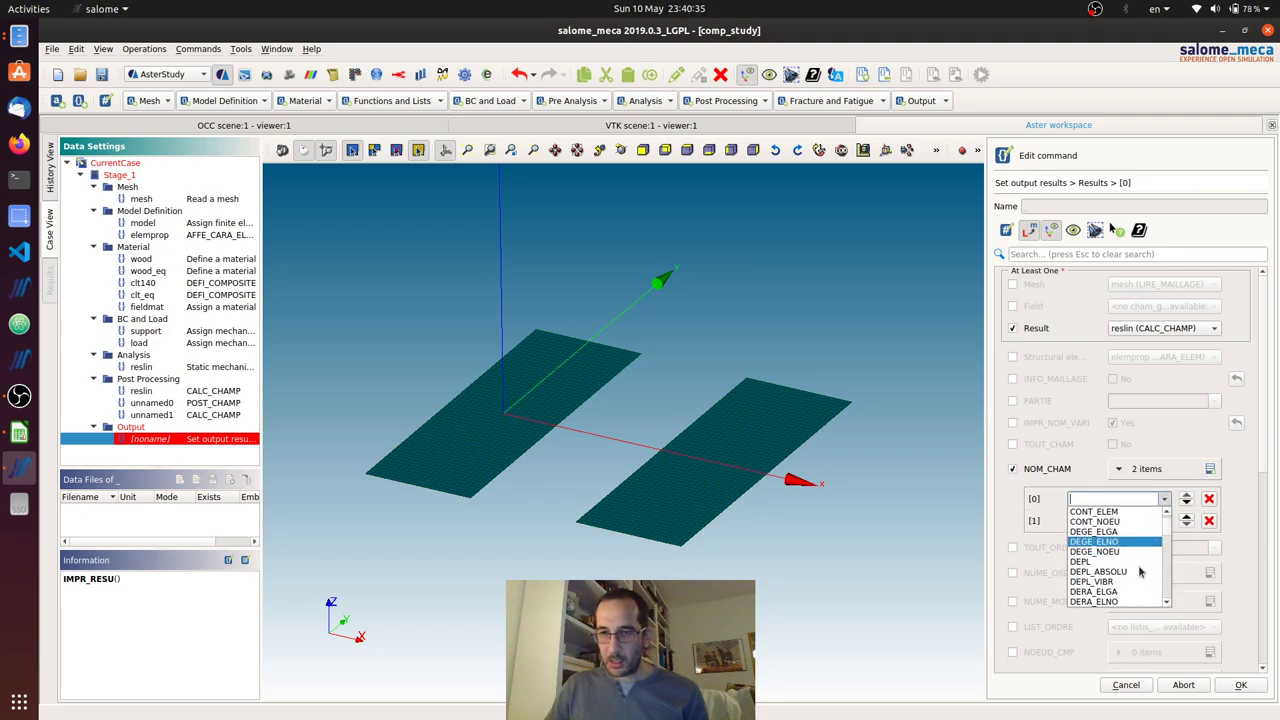
{"action": "left_click", "coordinate": [1100, 591]}
{"action": "left_click", "coordinate": [1155, 521]}
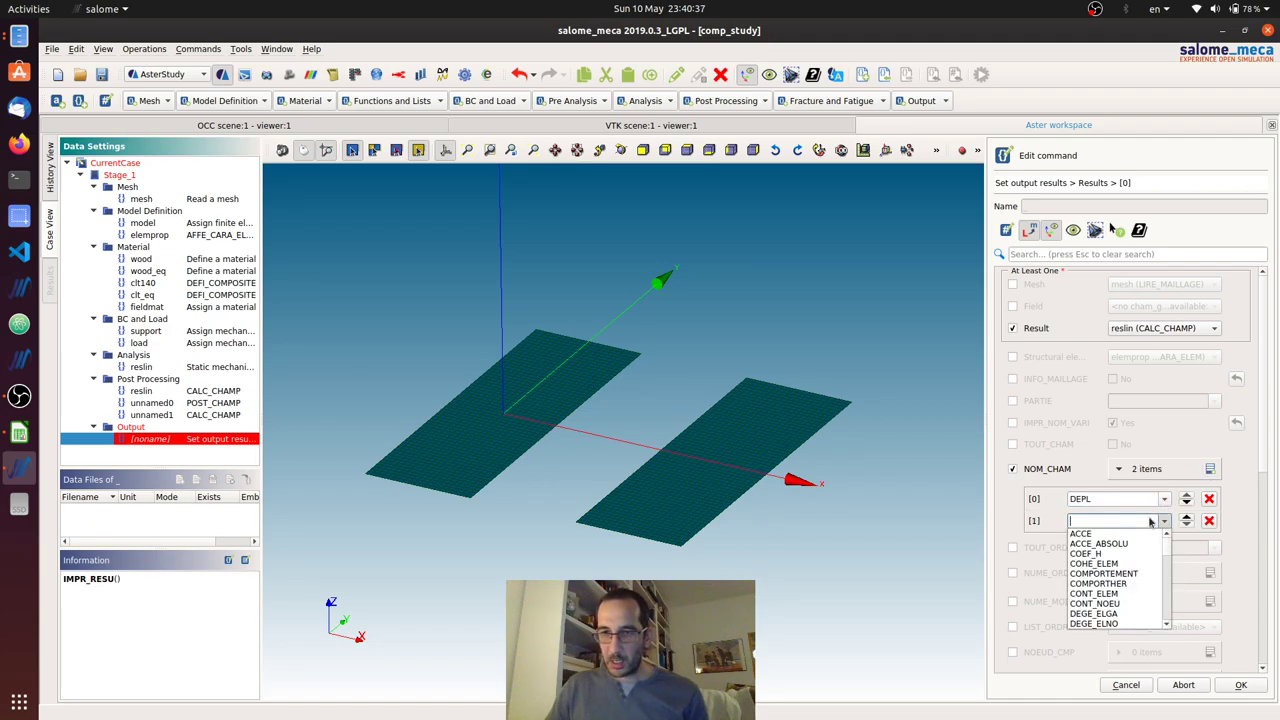
{"action": "scroll", "coordinate": [1118, 590], "scroll_direction": "down", "scroll_amount": 7}
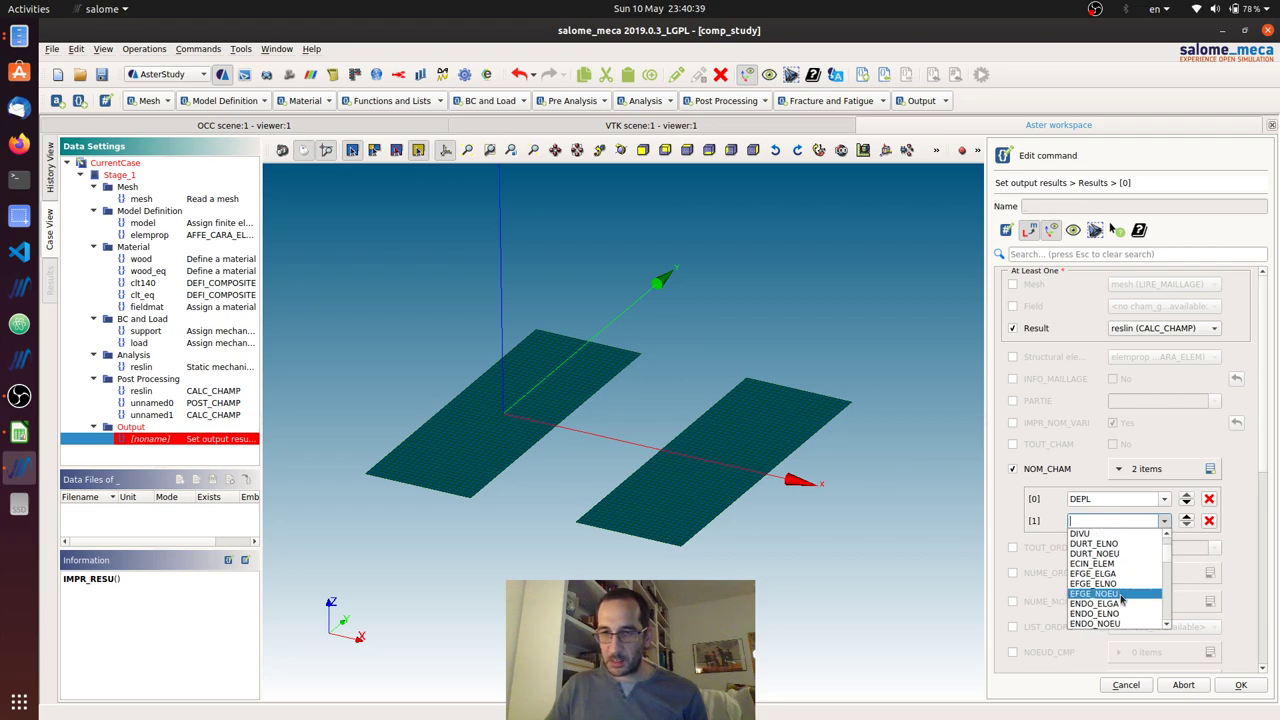
{"action": "left_click", "coordinate": [1122, 595]}
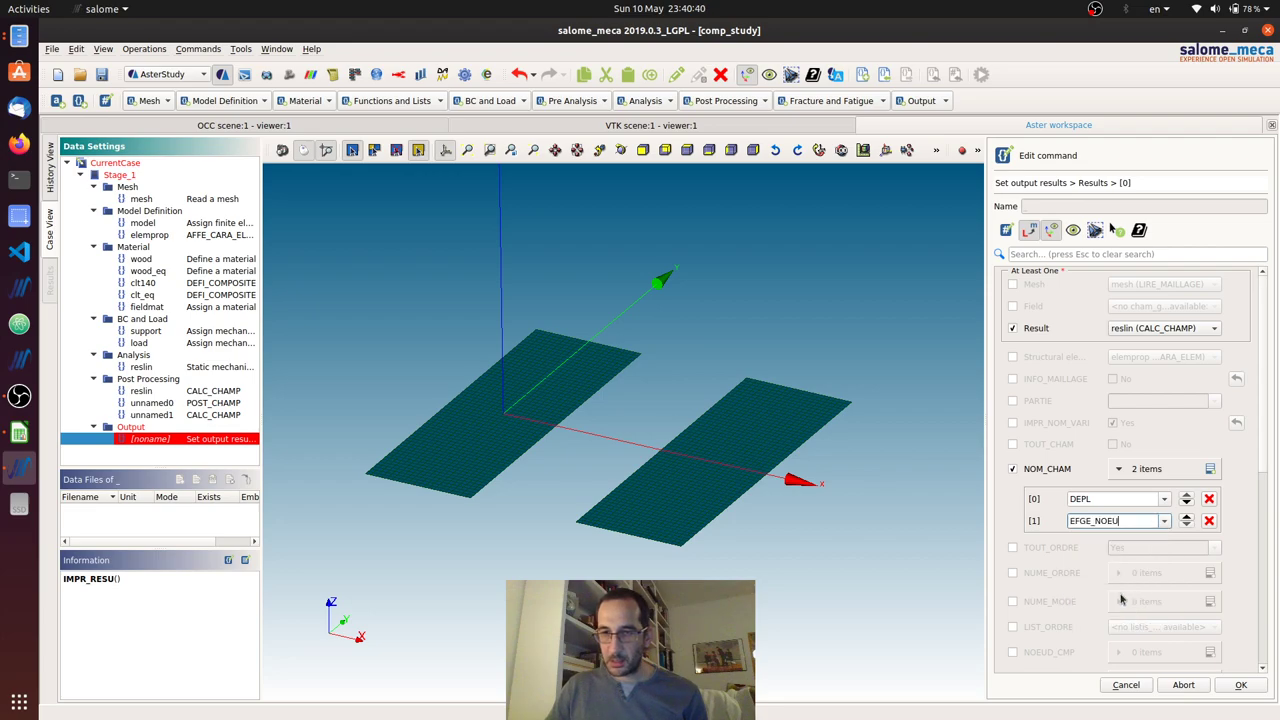
{"action": "left_click", "coordinate": [1241, 686]}
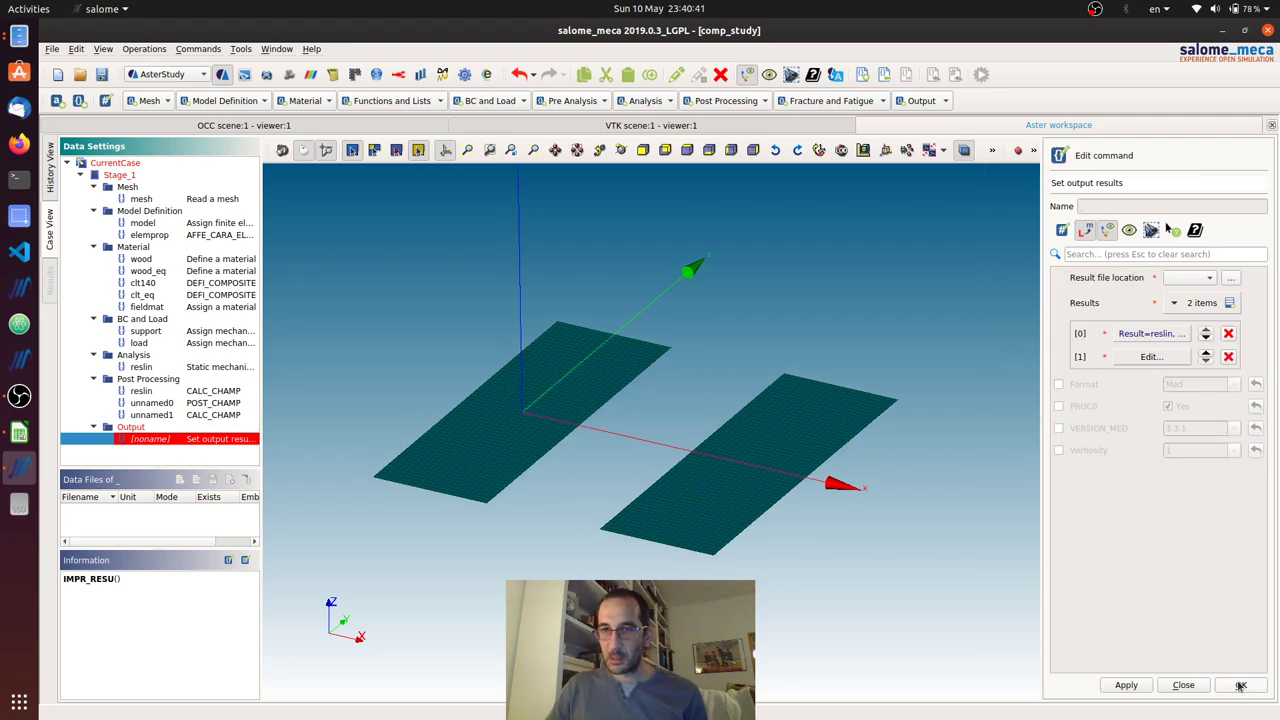
{"action": "left_click", "coordinate": [1149, 357]}
Step: Set Results [1] to write unnamed1 (CALC_CHAMP) with one NOM_CHAM field
{"action": "left_click", "coordinate": [1041, 330]}
{"action": "left_click", "coordinate": [1176, 332]}
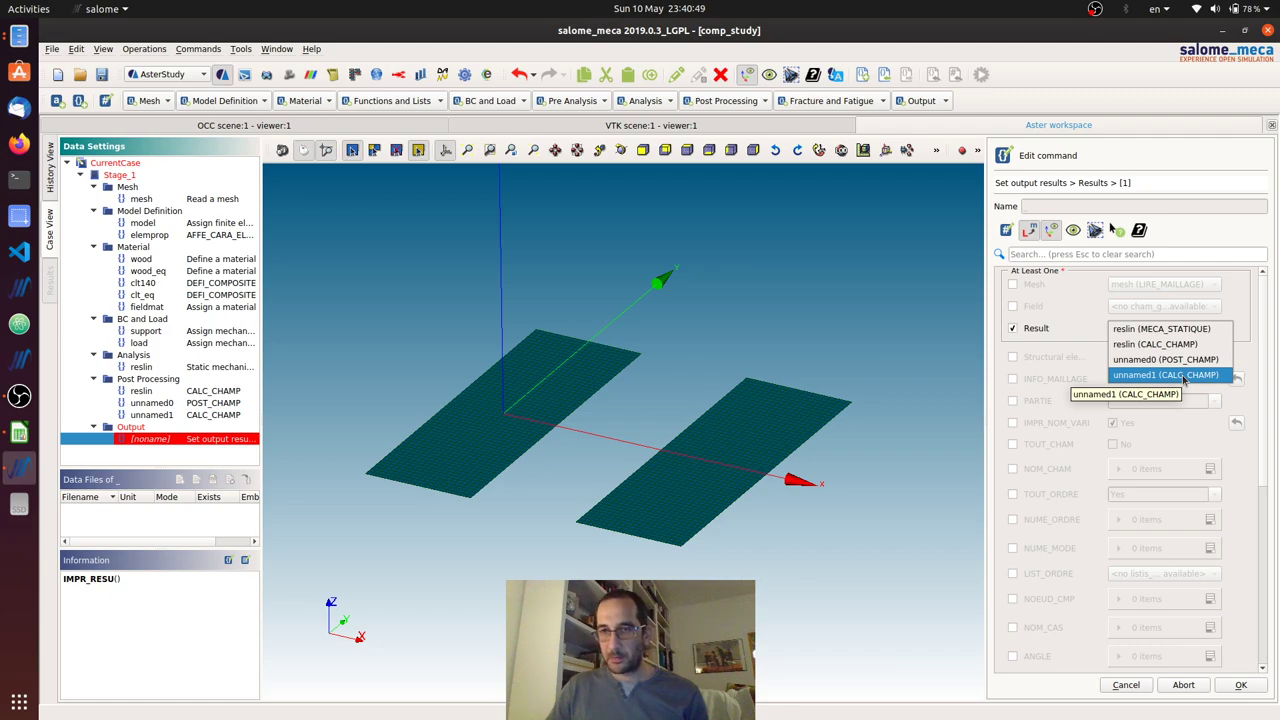
{"action": "left_click", "coordinate": [1184, 376]}
{"action": "left_click", "coordinate": [1038, 474]}
{"action": "left_click", "coordinate": [1210, 469]}
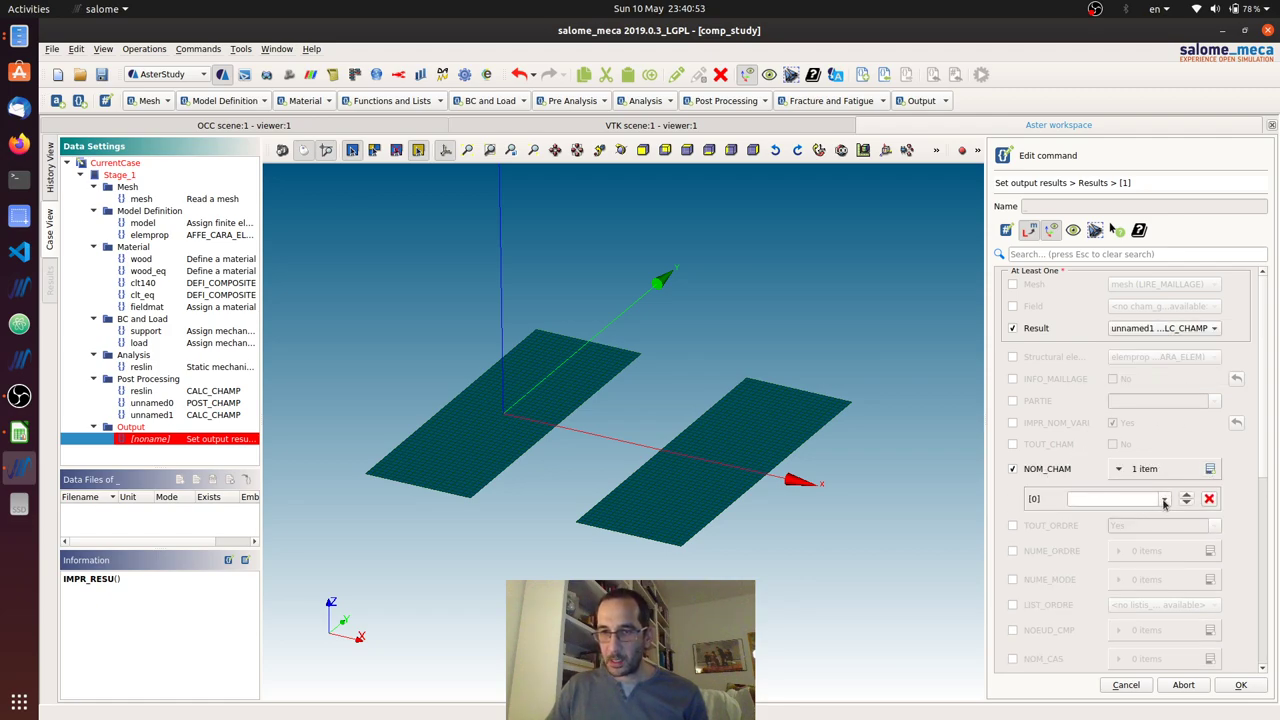
{"action": "left_click", "coordinate": [1164, 503]}
{"action": "left_click", "coordinate": [1146, 550]}
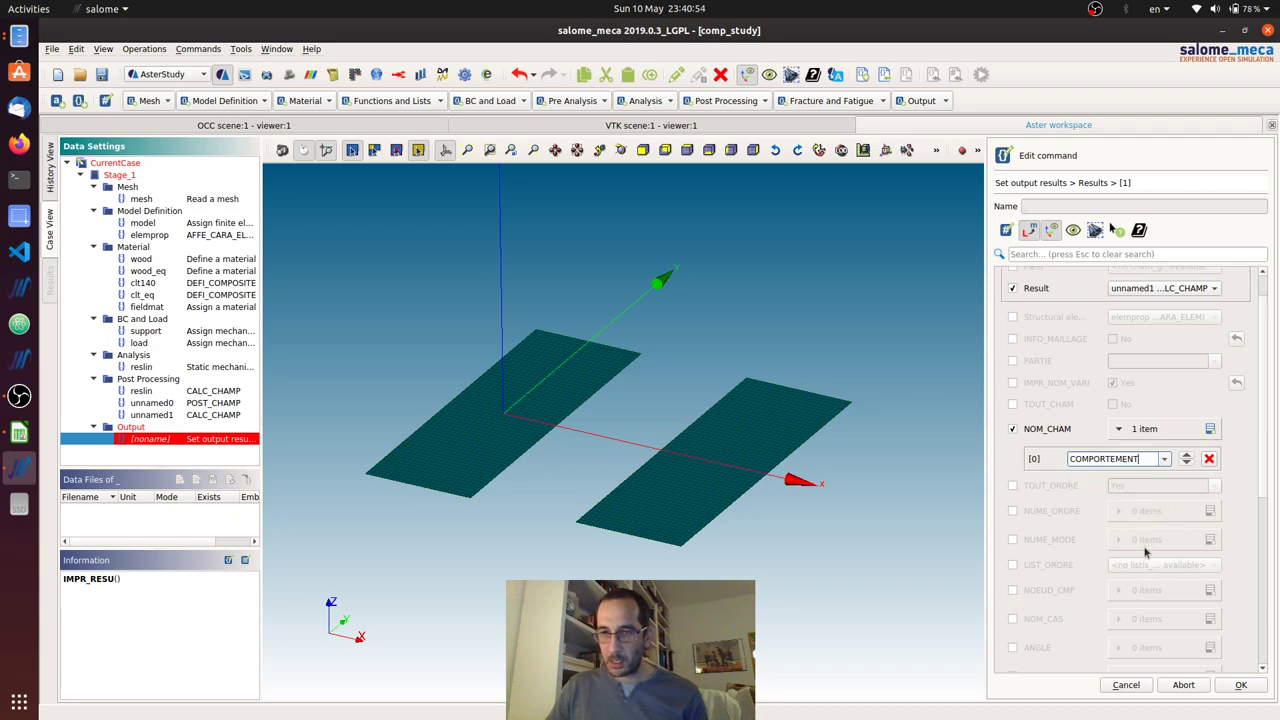
Step: Replace the field name with SIGM_NOEU and confirm the second entry
{"action": "left_click", "coordinate": [1162, 459]}
{"action": "scroll", "coordinate": [1128, 515], "scroll_direction": "down", "scroll_amount": 6}
{"action": "scroll", "coordinate": [1128, 520], "scroll_direction": "down", "scroll_amount": 7}
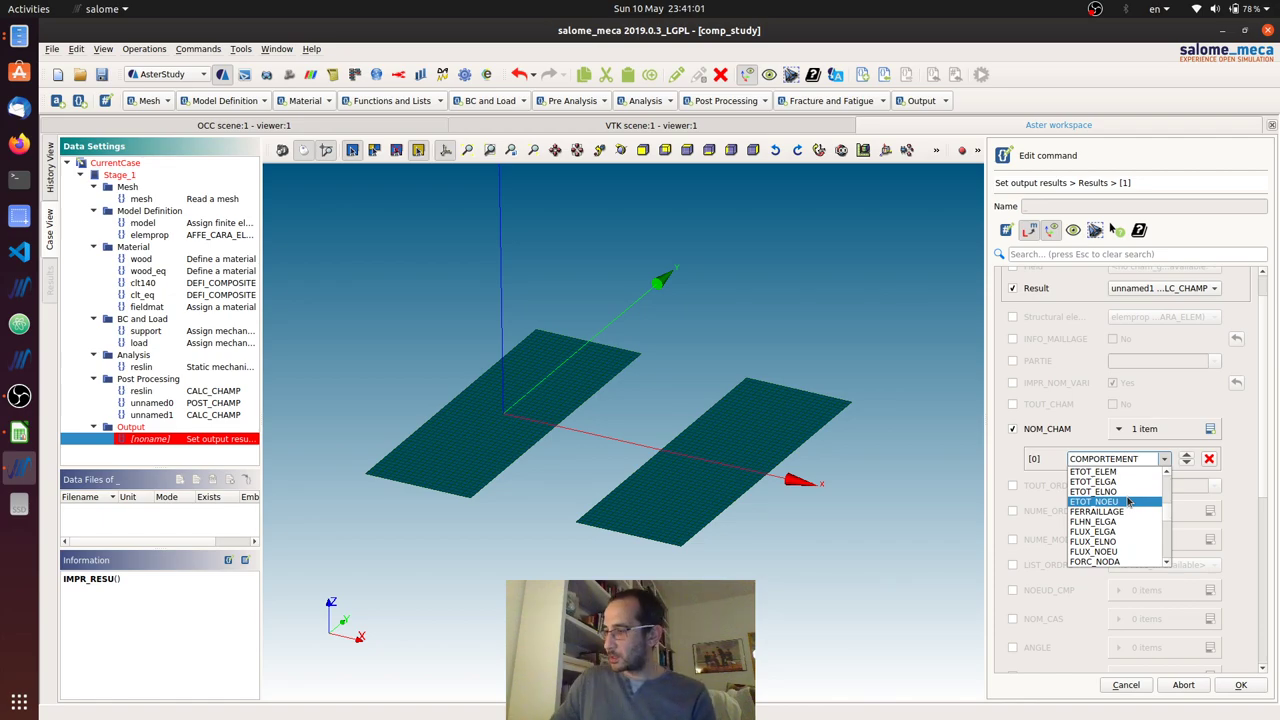
{"action": "left_click", "coordinate": [1141, 458]}
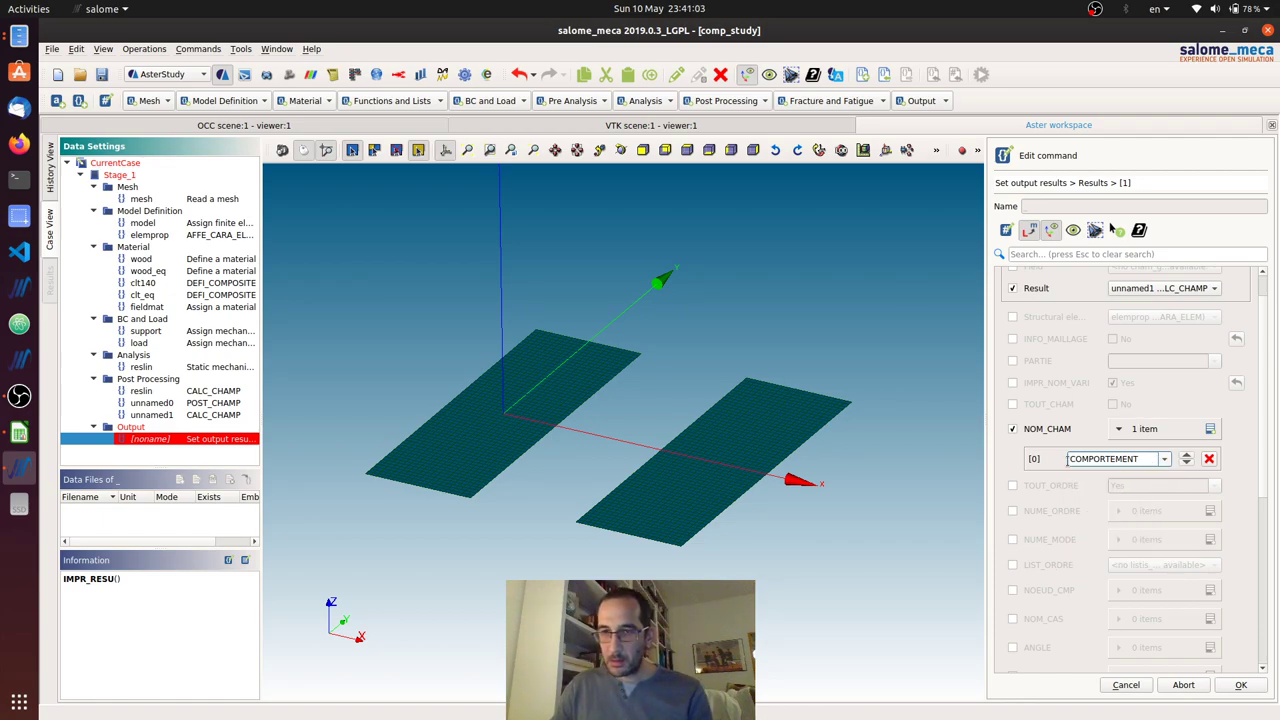
{"action": "key", "text": "BackSpace"}
{"action": "key", "text": "BackSpace"}
{"action": "key", "text": "BackSpace"}
{"action": "key", "text": "BackSpace"}
{"action": "key", "text": "BackSpace"}
{"action": "key", "text": "BackSpace"}
{"action": "key", "text": "BackSpace"}
{"action": "key", "text": "BackSpace"}
{"action": "key", "text": "BackSpace"}
{"action": "key", "text": "BackSpace"}
{"action": "key", "text": "BackSpace"}
{"action": "key", "text": "BackSpace"}
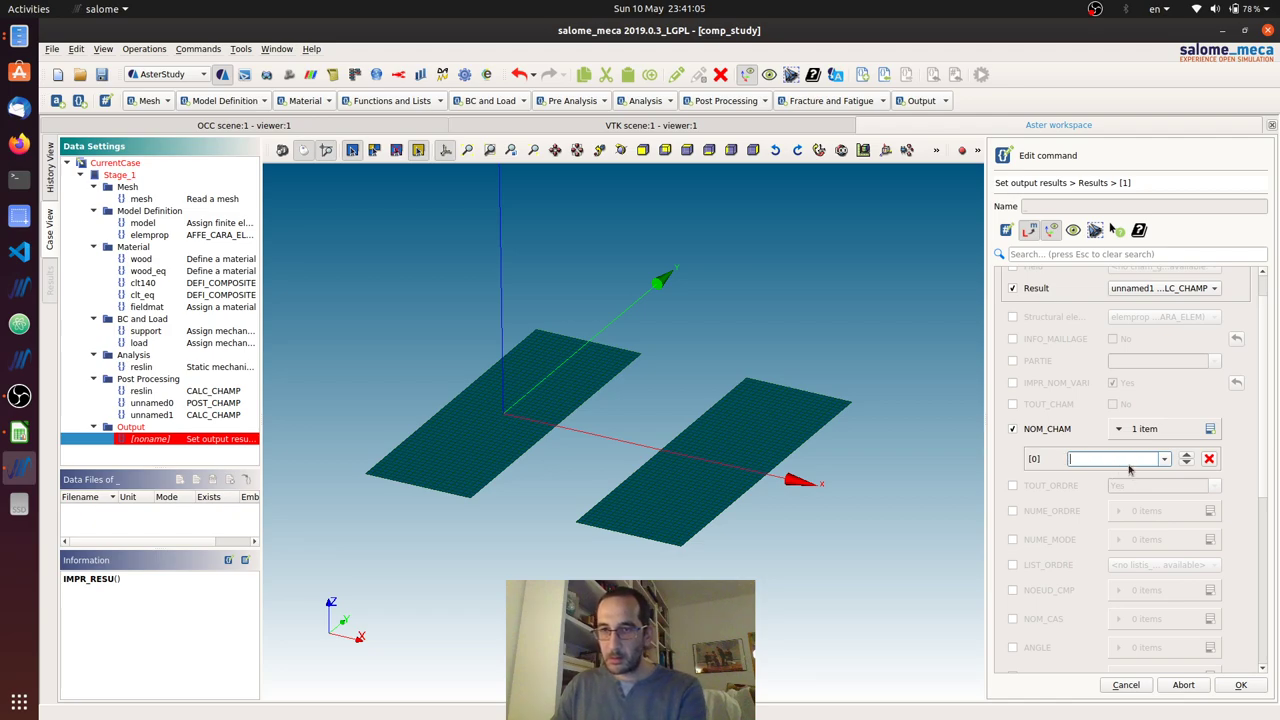
{"action": "type", "text": "S"}
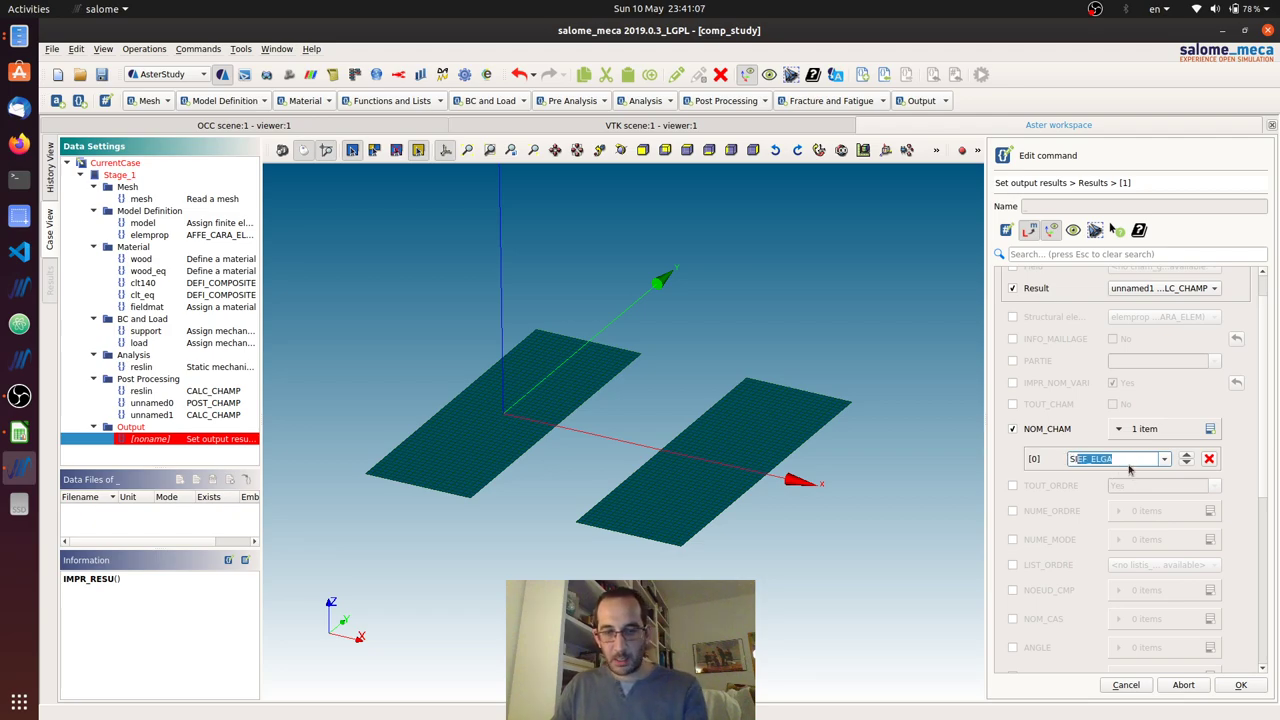
{"action": "type", "text": "IGM"}
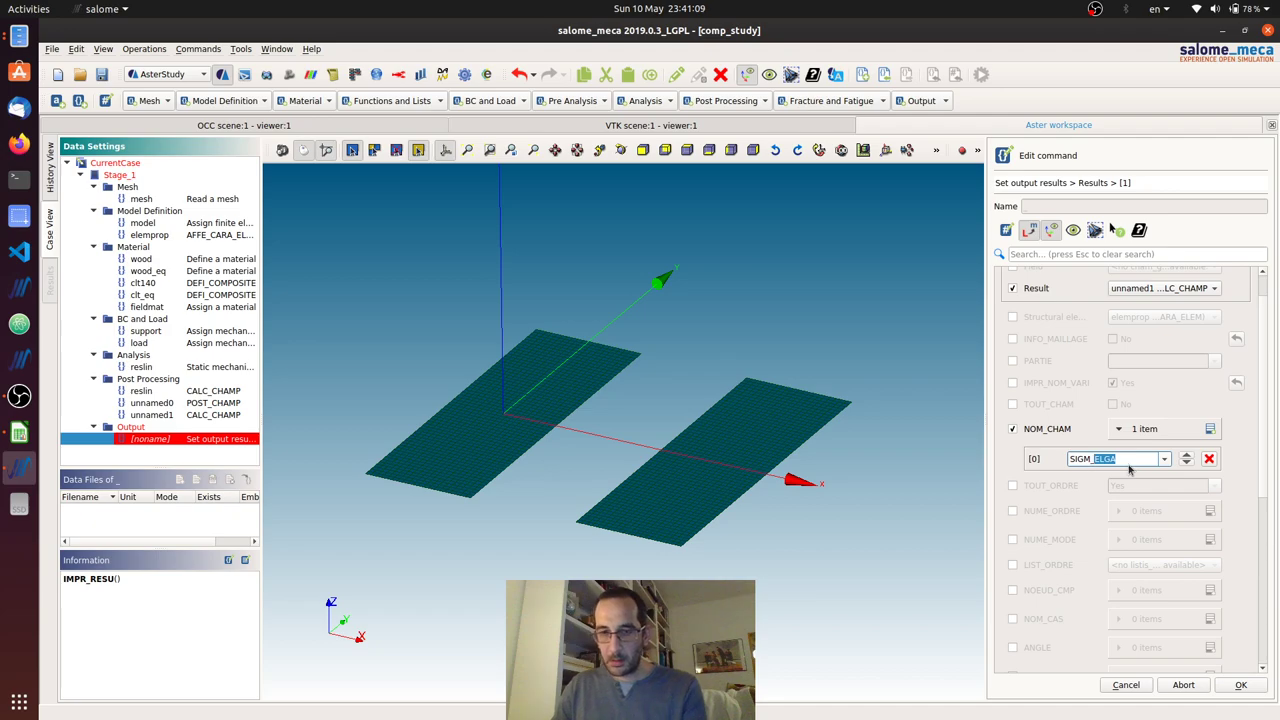
{"action": "type", "text": "_NOEU"}
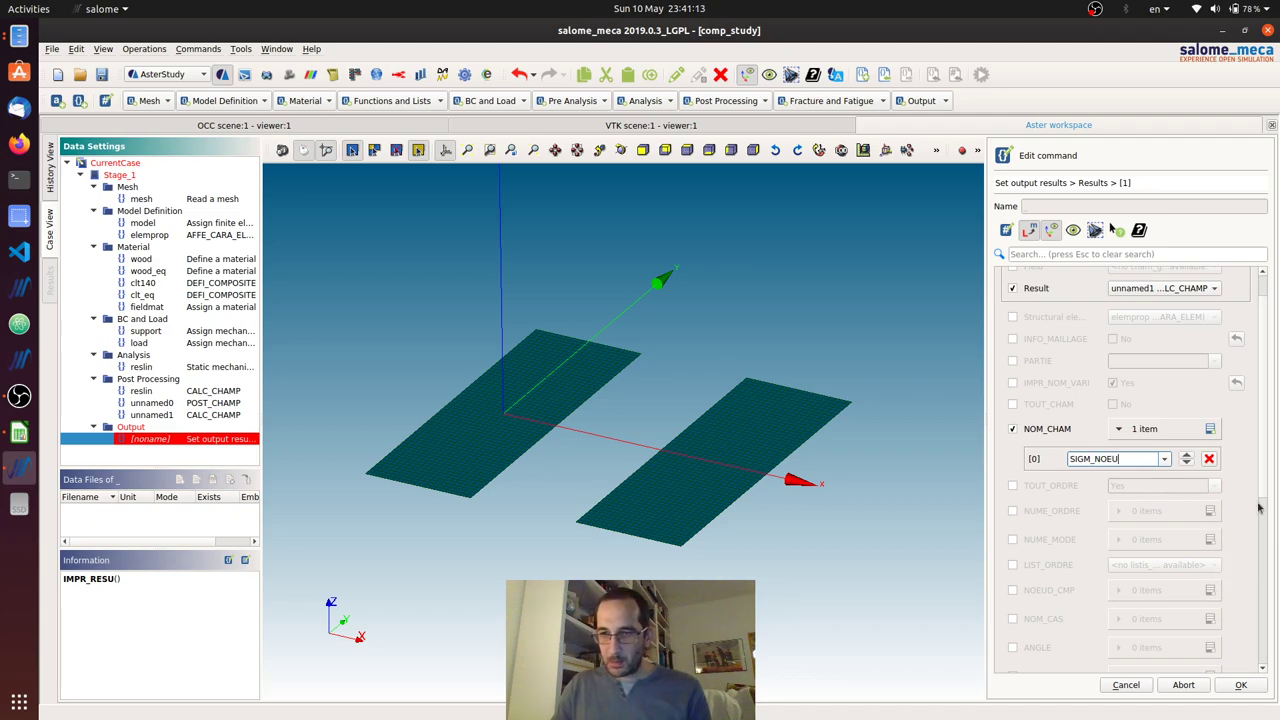
{"action": "left_click", "coordinate": [1240, 686]}
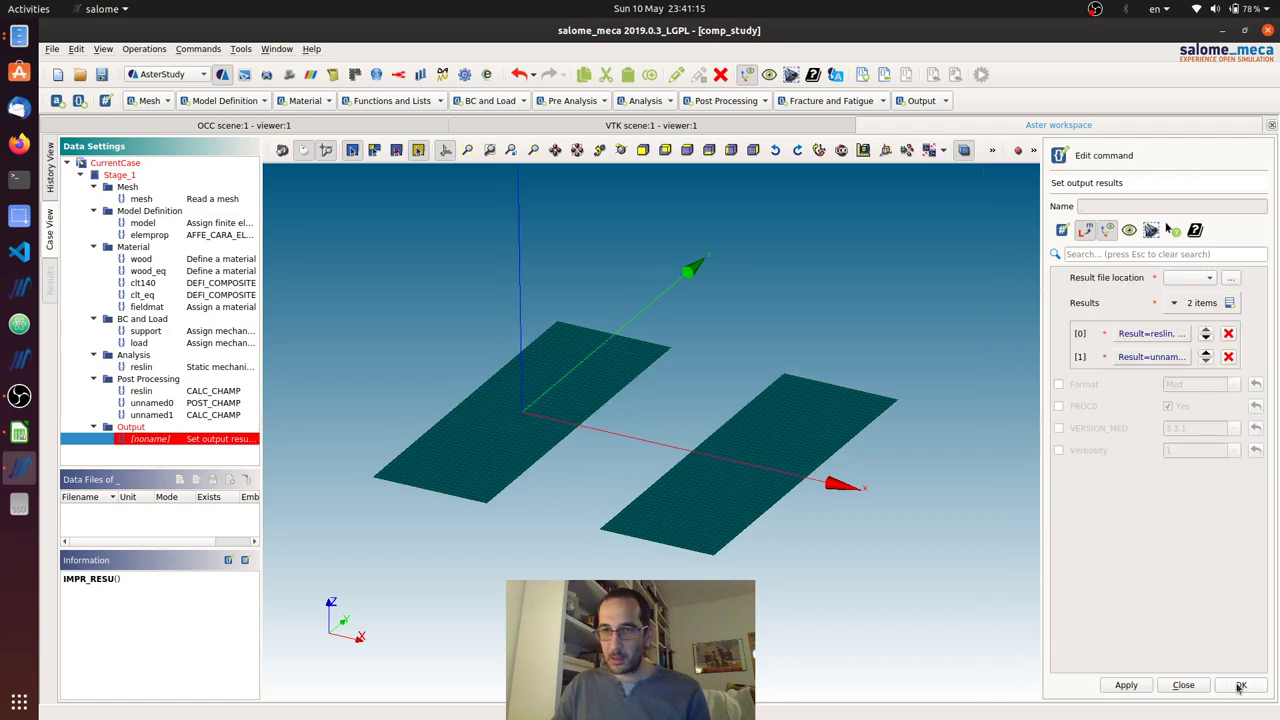
Step: Set the result file to comp_result.rmed and store the IMPR_RESU command on unit 80
{"action": "left_click", "coordinate": [1240, 686]}
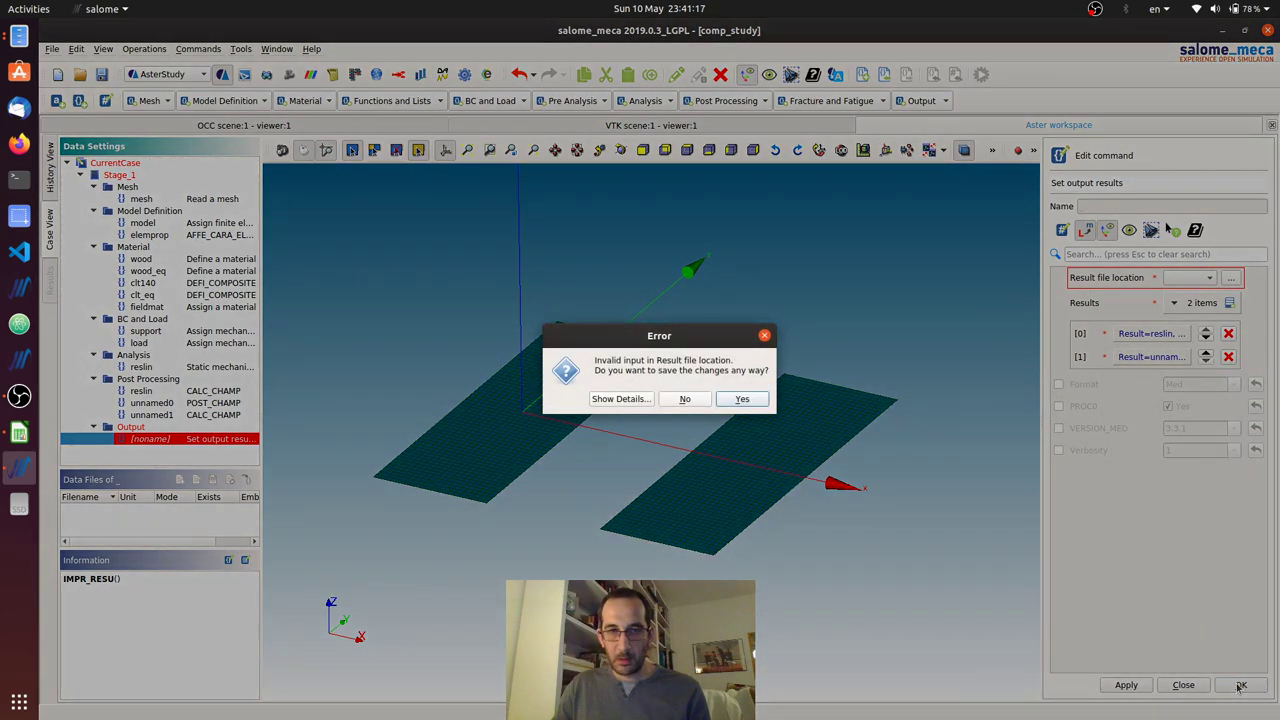
{"action": "left_click", "coordinate": [686, 398]}
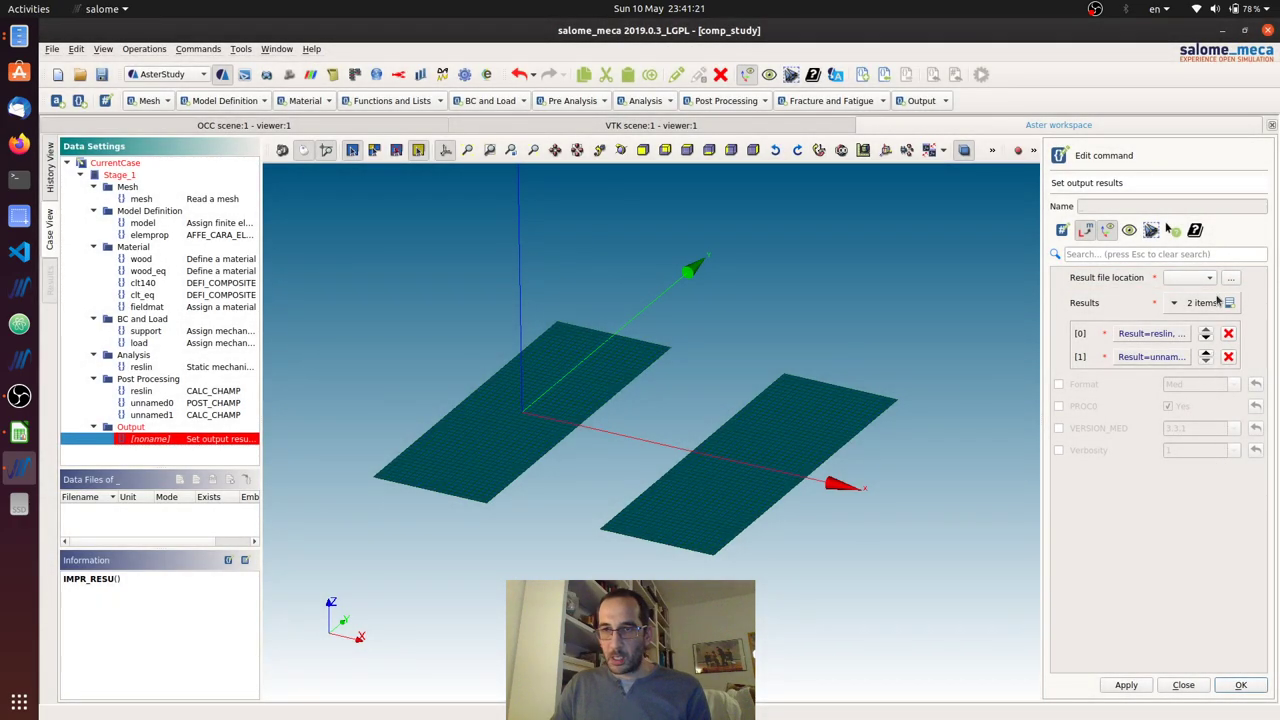
{"action": "left_click", "coordinate": [1230, 278]}
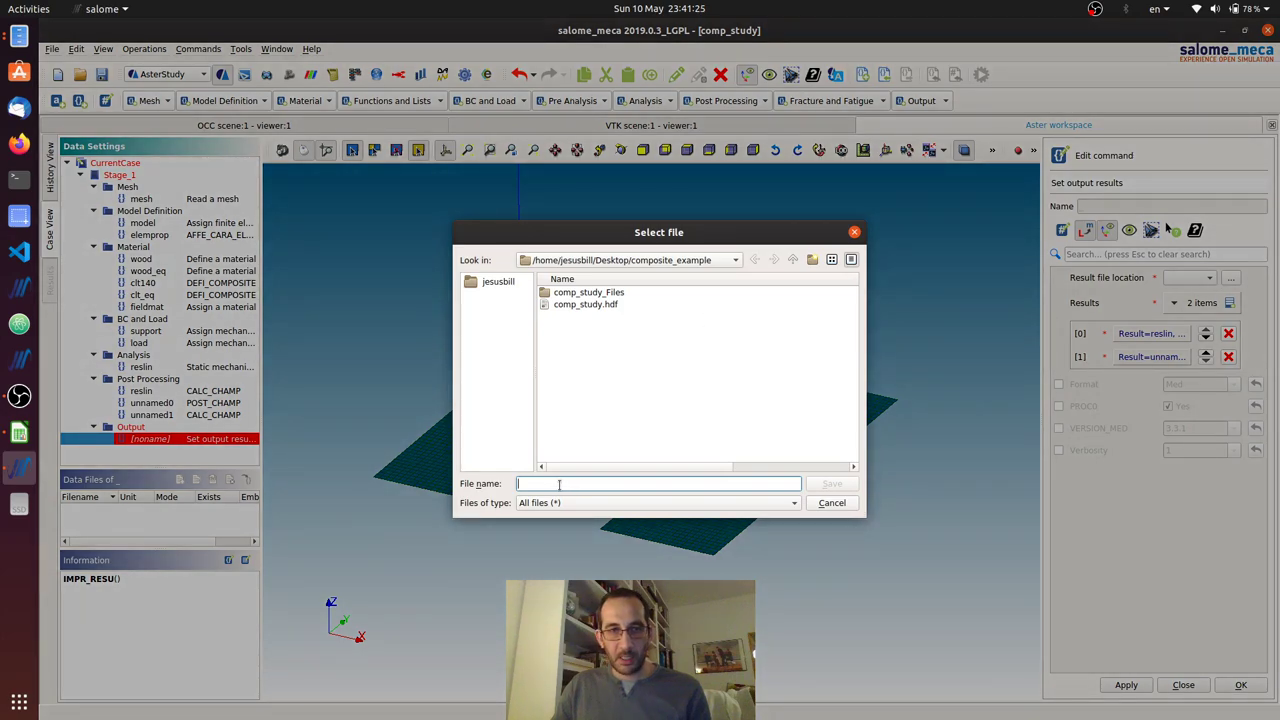
{"action": "type", "text": "result.rmed"}
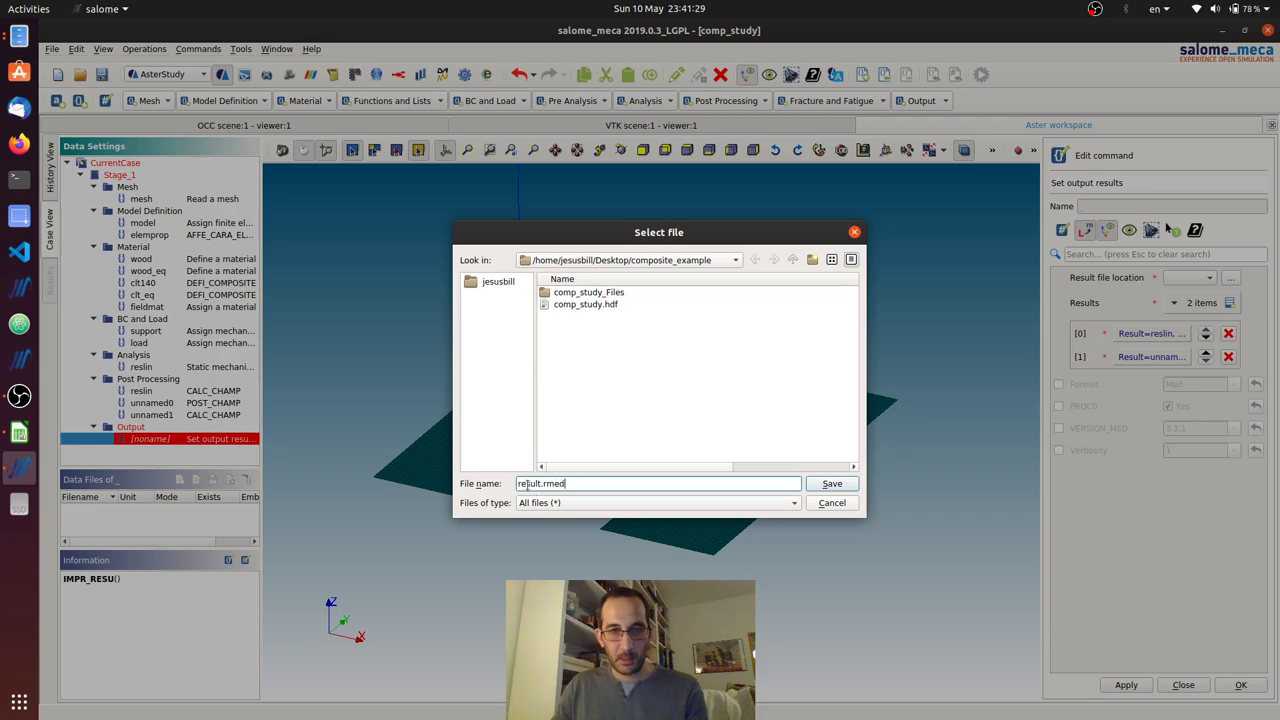
{"action": "type", "text": "comp_"}
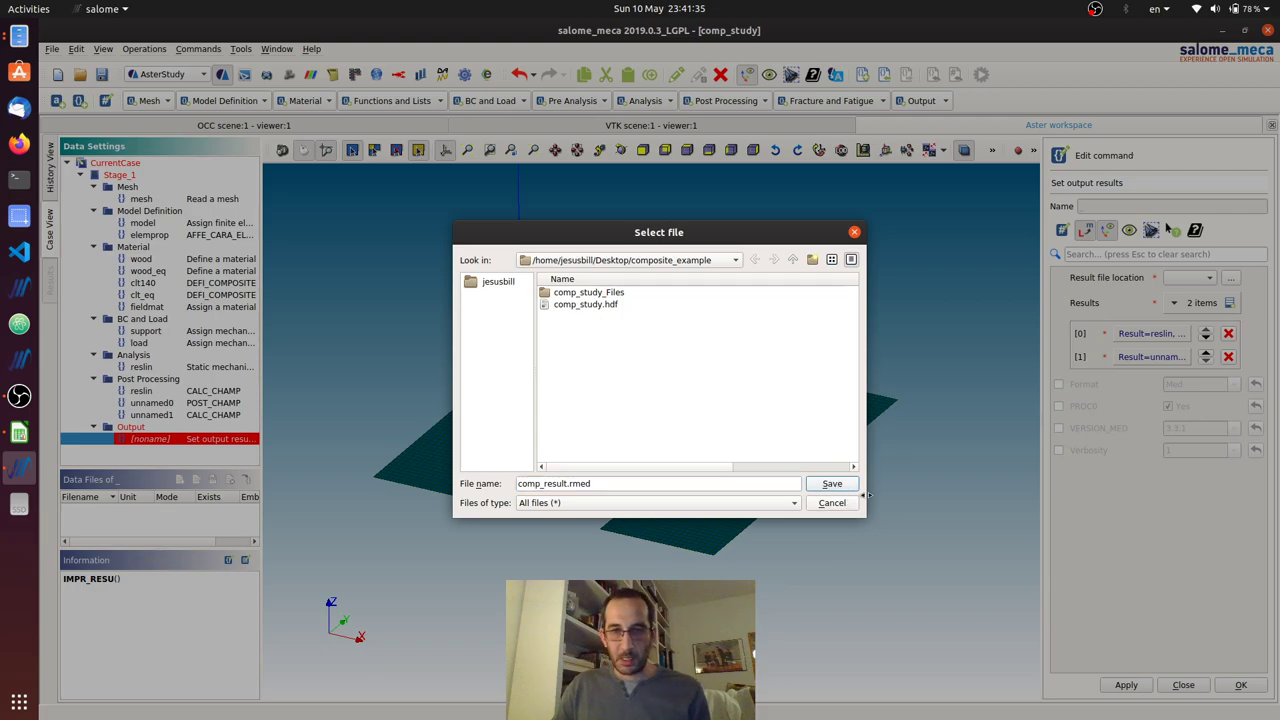
{"action": "left_click", "coordinate": [832, 484]}
{"action": "left_click", "coordinate": [1239, 684]}
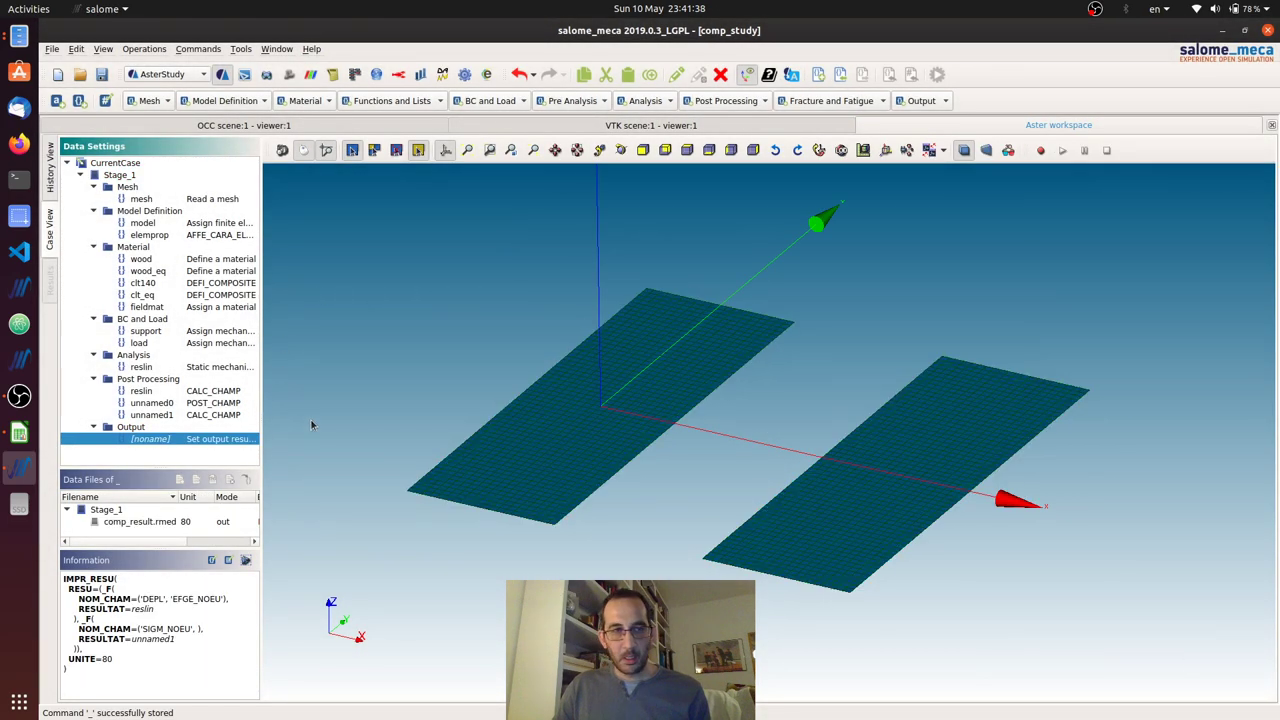
Step: Save the study and run Stage_1 as RunCase_1 with 5-second log auto-refresh
{"action": "left_click", "coordinate": [101, 74]}
{"action": "left_click", "coordinate": [48, 172]}
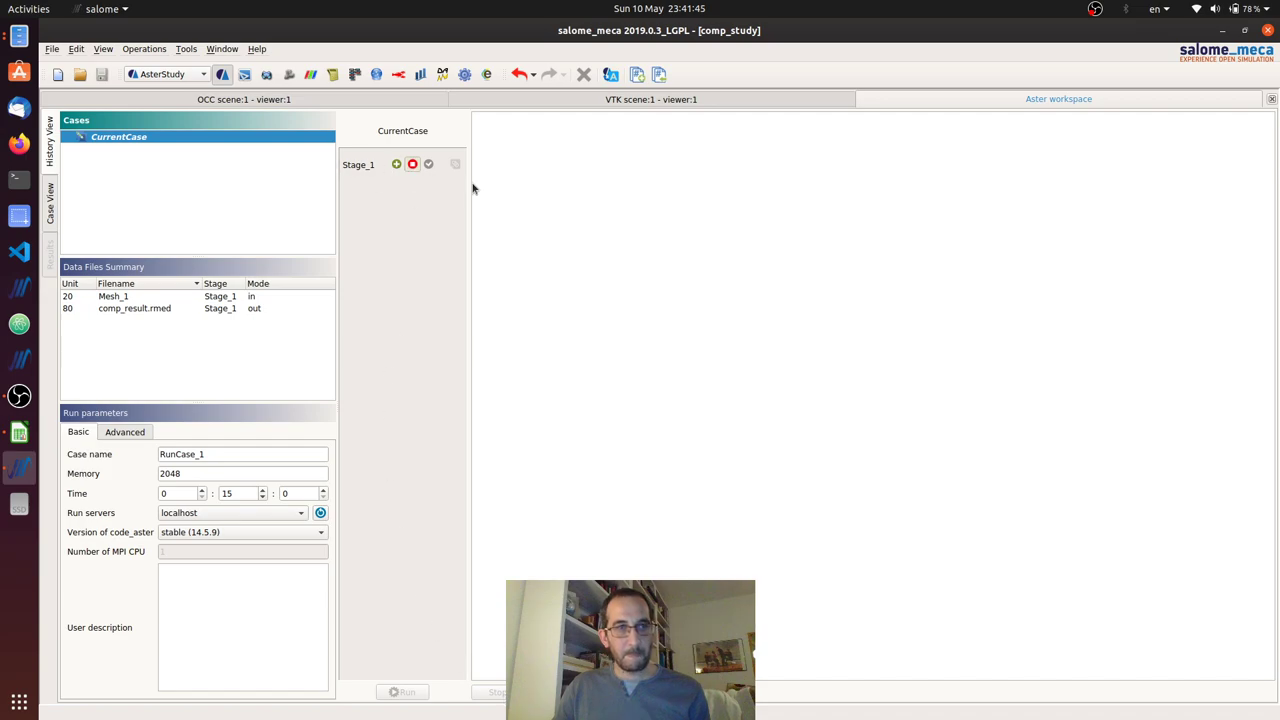
{"action": "left_click", "coordinate": [397, 166]}
{"action": "left_click", "coordinate": [405, 692]}
{"action": "left_click", "coordinate": [632, 429]}
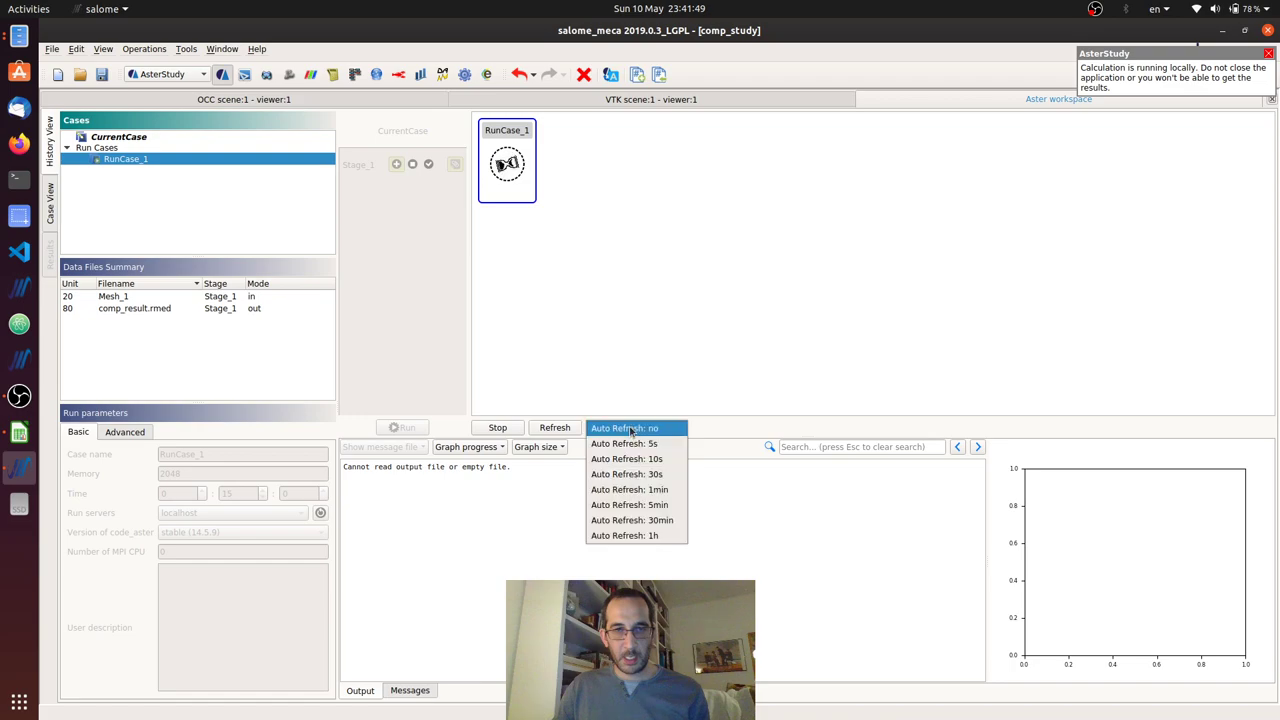
{"action": "left_click", "coordinate": [627, 444]}
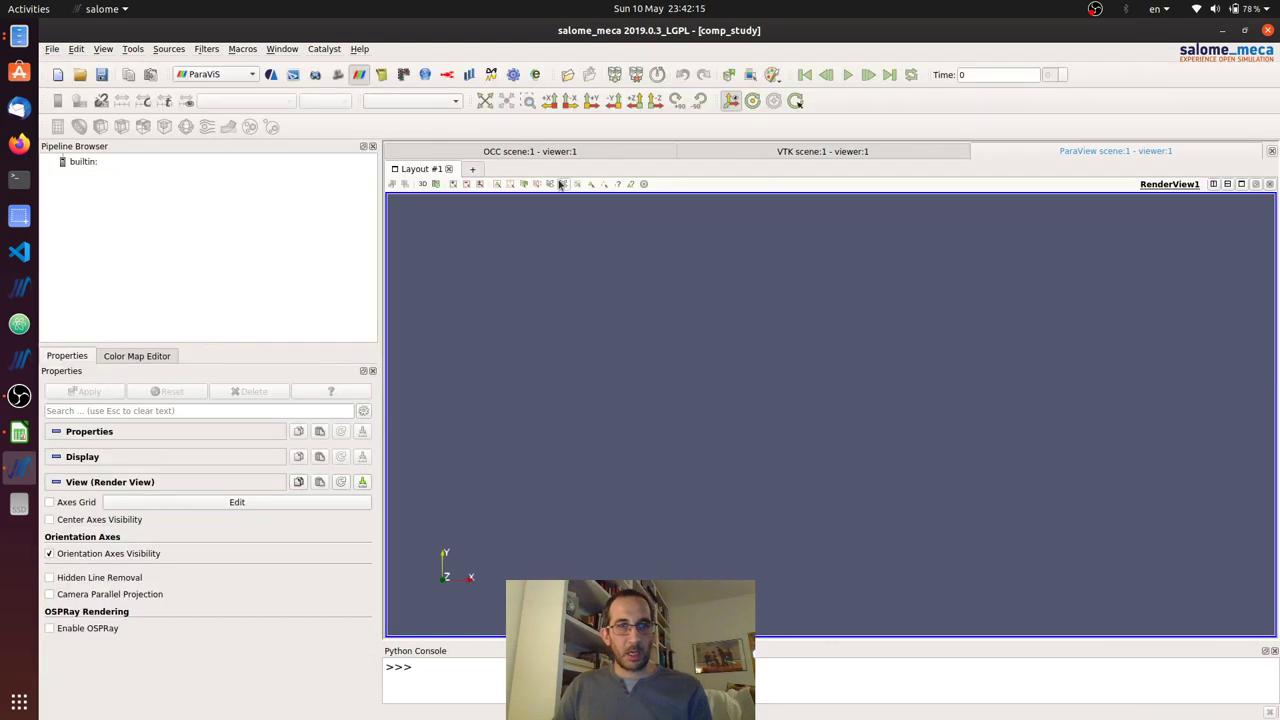
Step: Load comp_result.rmed from Desktop/composite_example into the pipeline and display both panels
{"action": "left_click_drag", "start_coordinate": [379, 281], "coordinate": [246, 284]}
{"action": "right_click", "coordinate": [105, 229]}
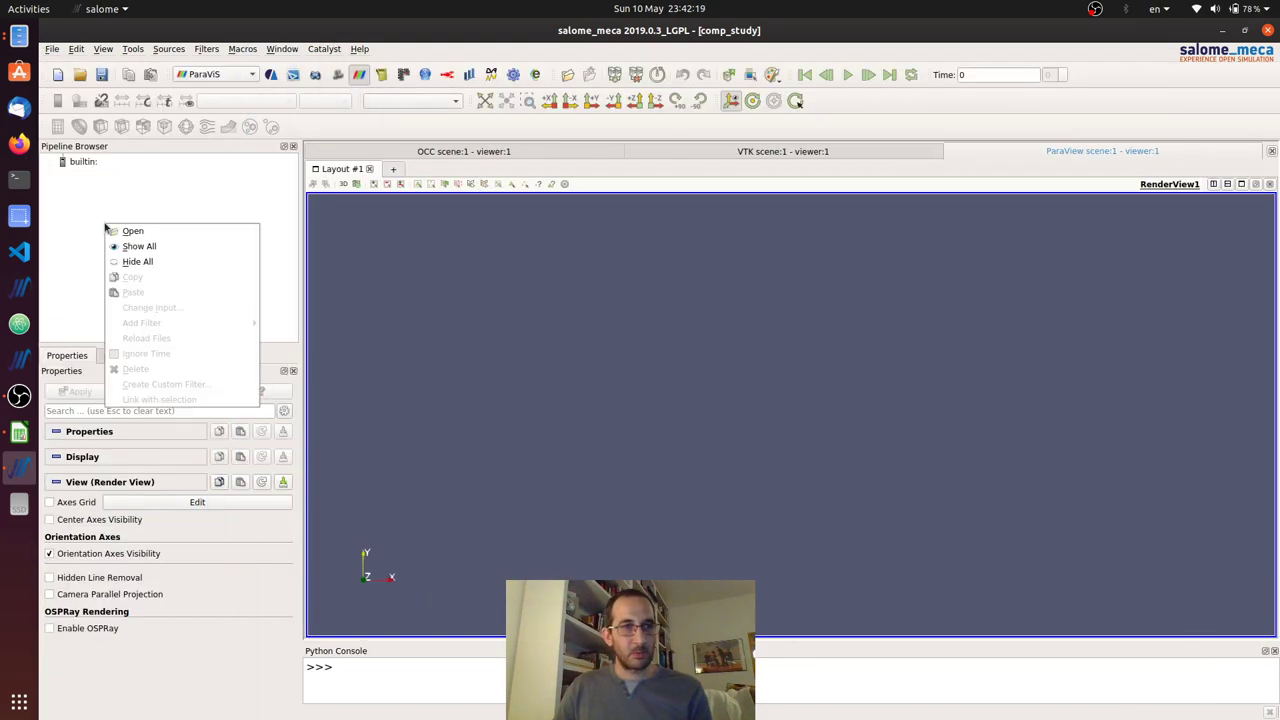
{"action": "left_click", "coordinate": [130, 231]}
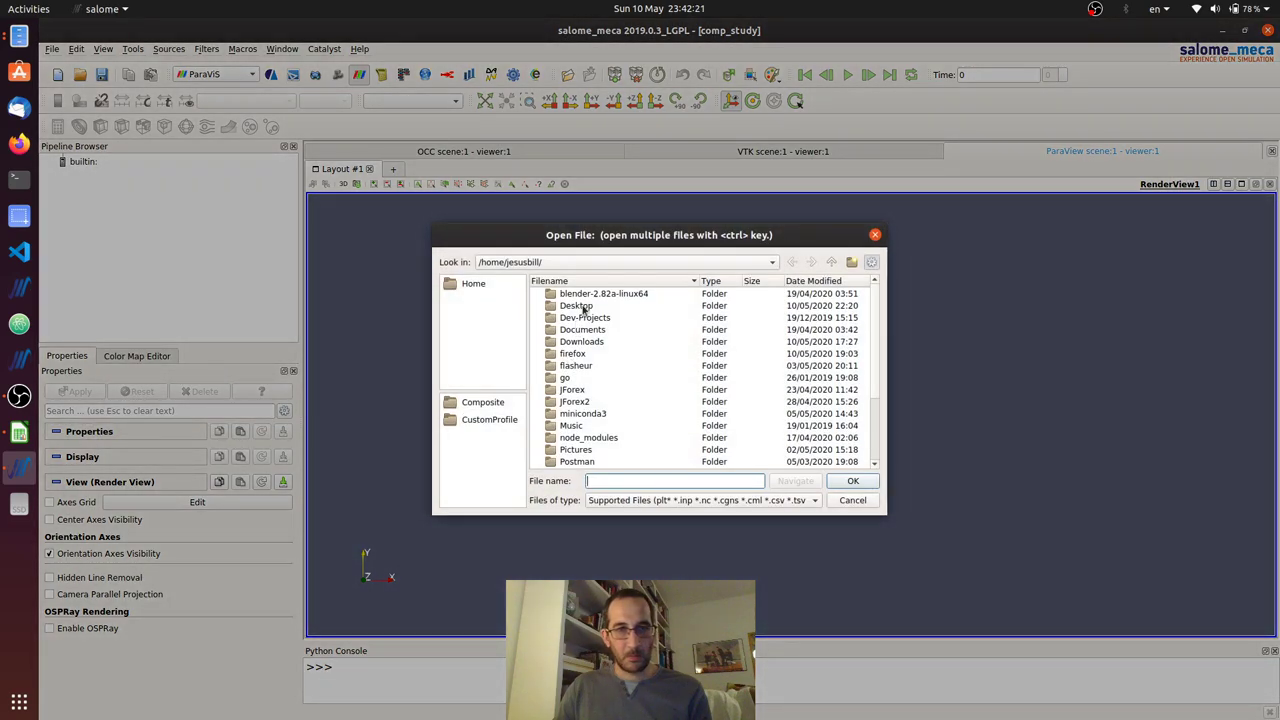
{"action": "double_click", "coordinate": [578, 306]}
{"action": "double_click", "coordinate": [575, 295]}
{"action": "double_click", "coordinate": [590, 306]}
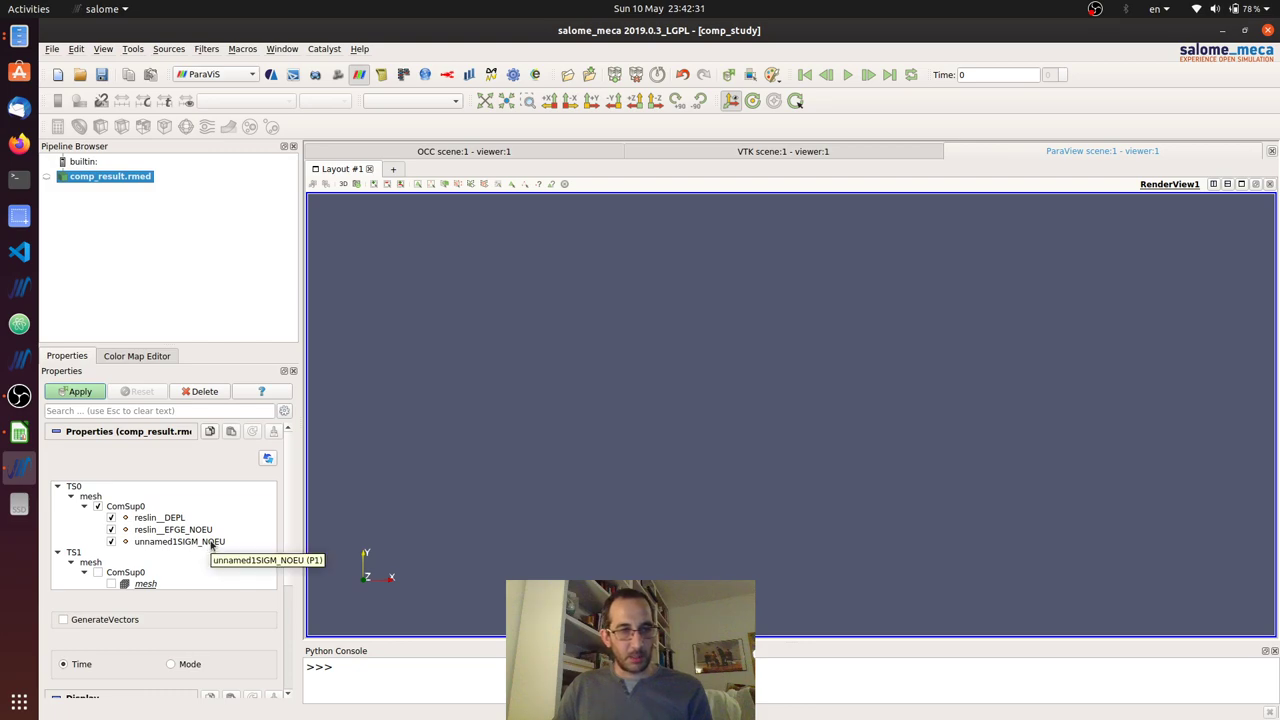
{"action": "left_click", "coordinate": [77, 392]}
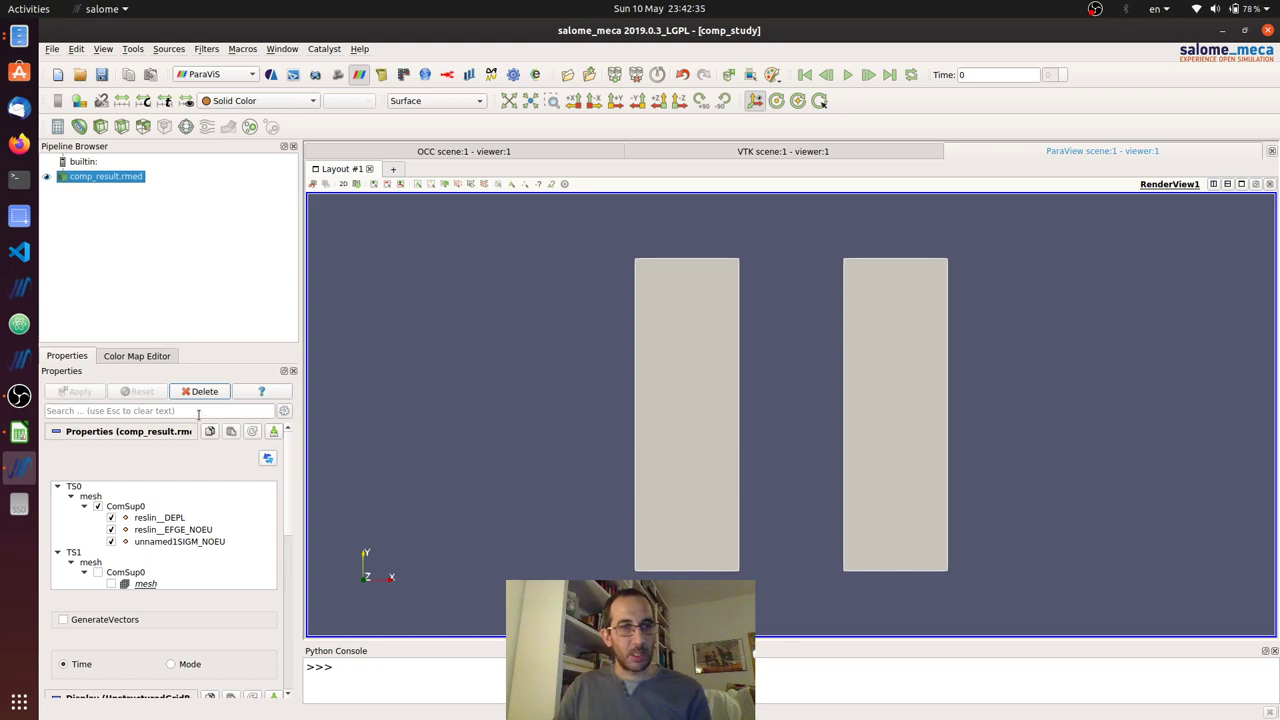
{"action": "left_click_drag", "start_coordinate": [571, 491], "coordinate": [411, 432]}
Step: Enable GenerateVectors, then add a Warp By Vector filter with scale factor 489.635
{"action": "left_click", "coordinate": [343, 183]}
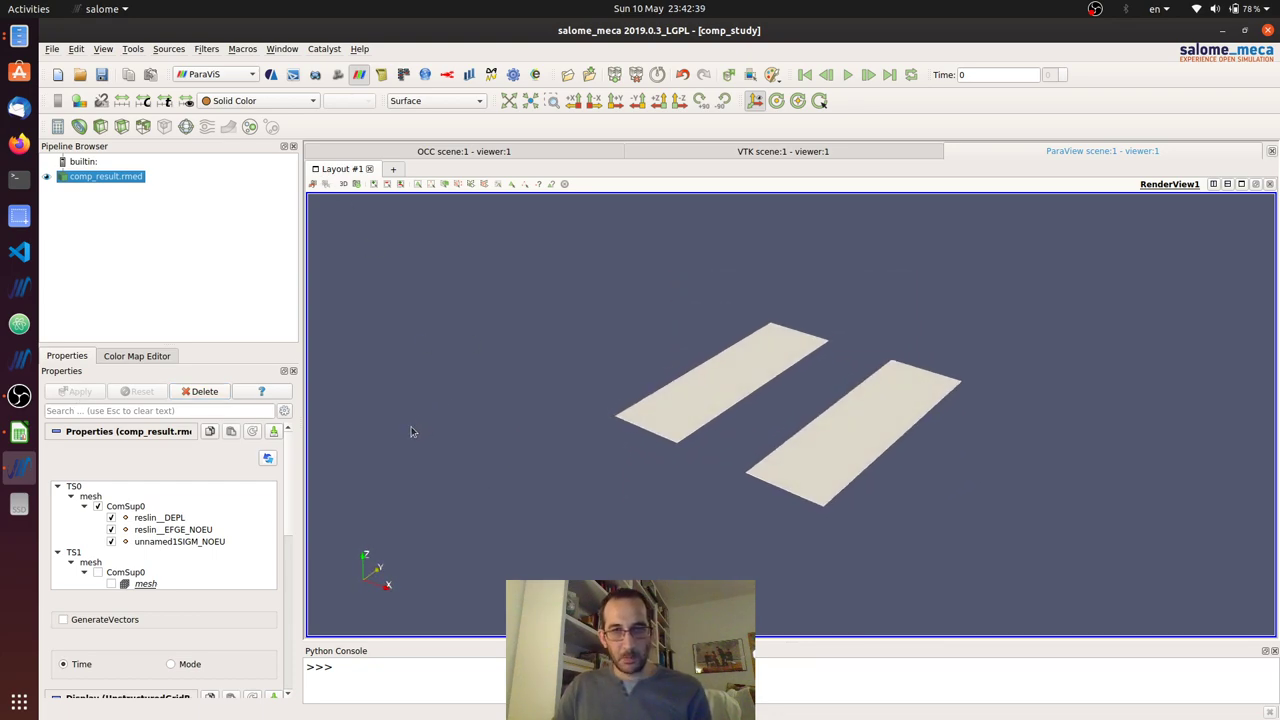
{"action": "scroll", "coordinate": [594, 474], "scroll_direction": "up", "scroll_amount": 3}
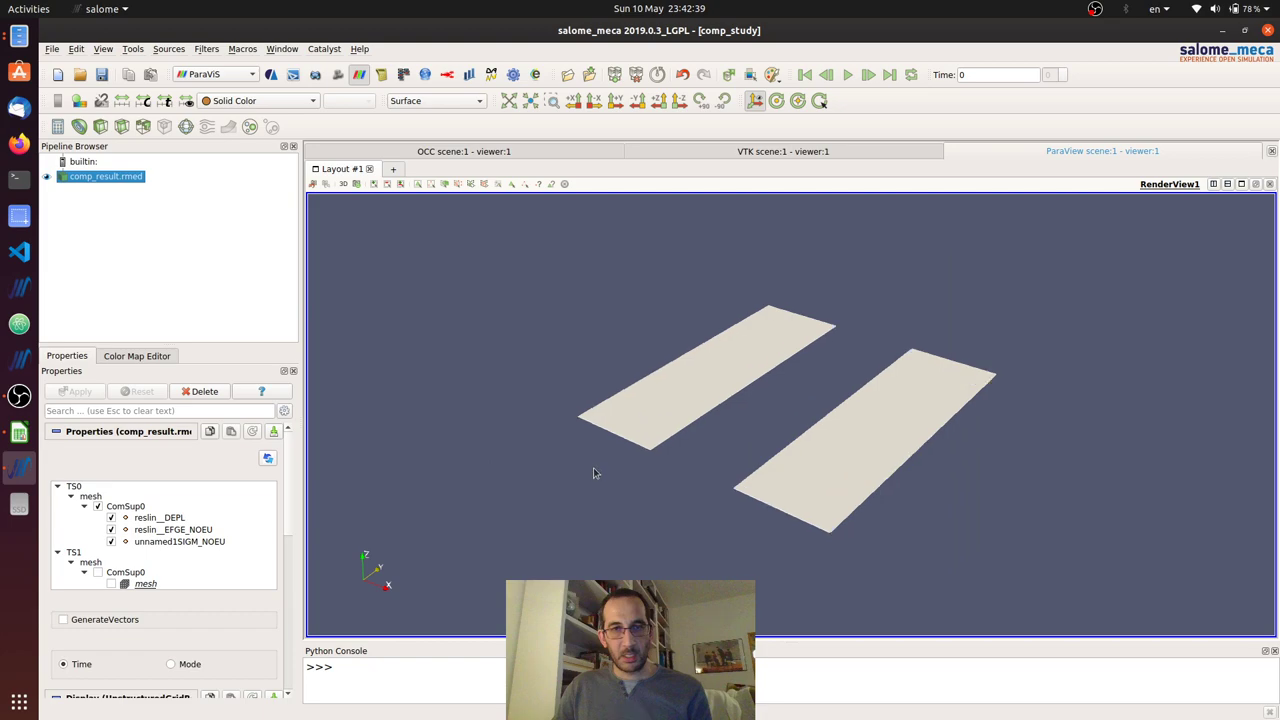
{"action": "left_click", "coordinate": [78, 619]}
{"action": "left_click", "coordinate": [75, 391]}
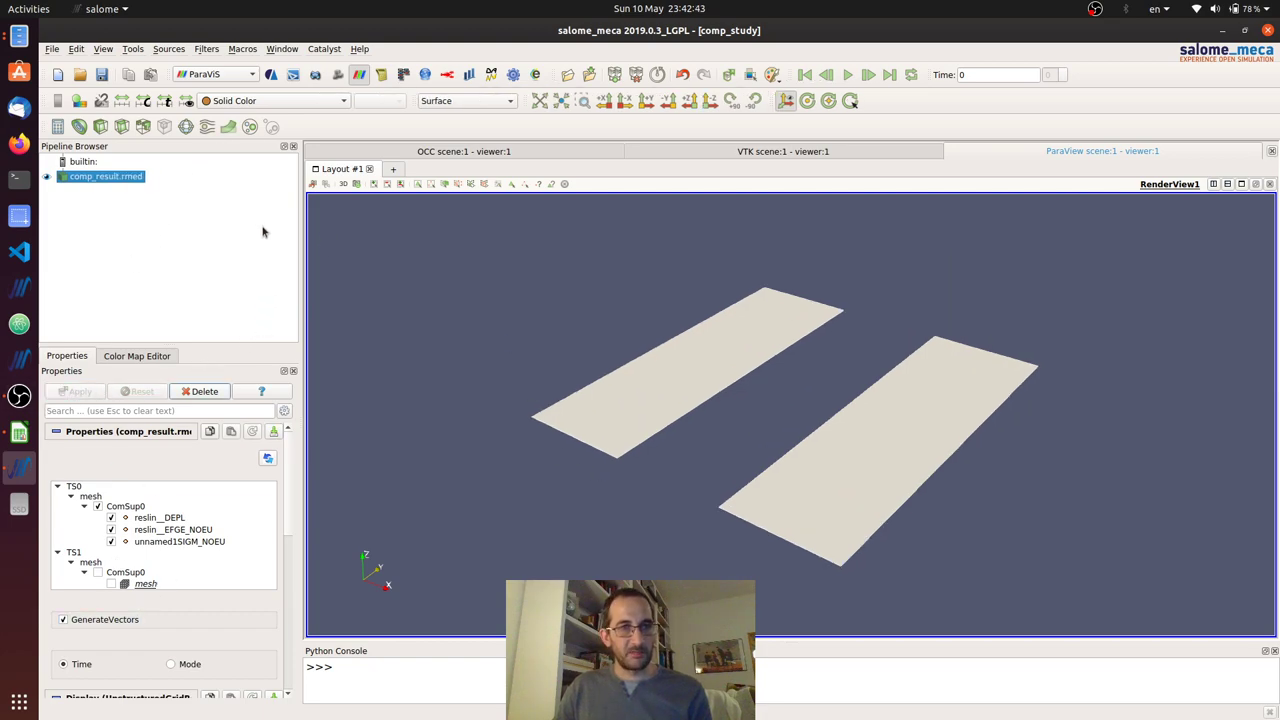
{"action": "left_click", "coordinate": [229, 126]}
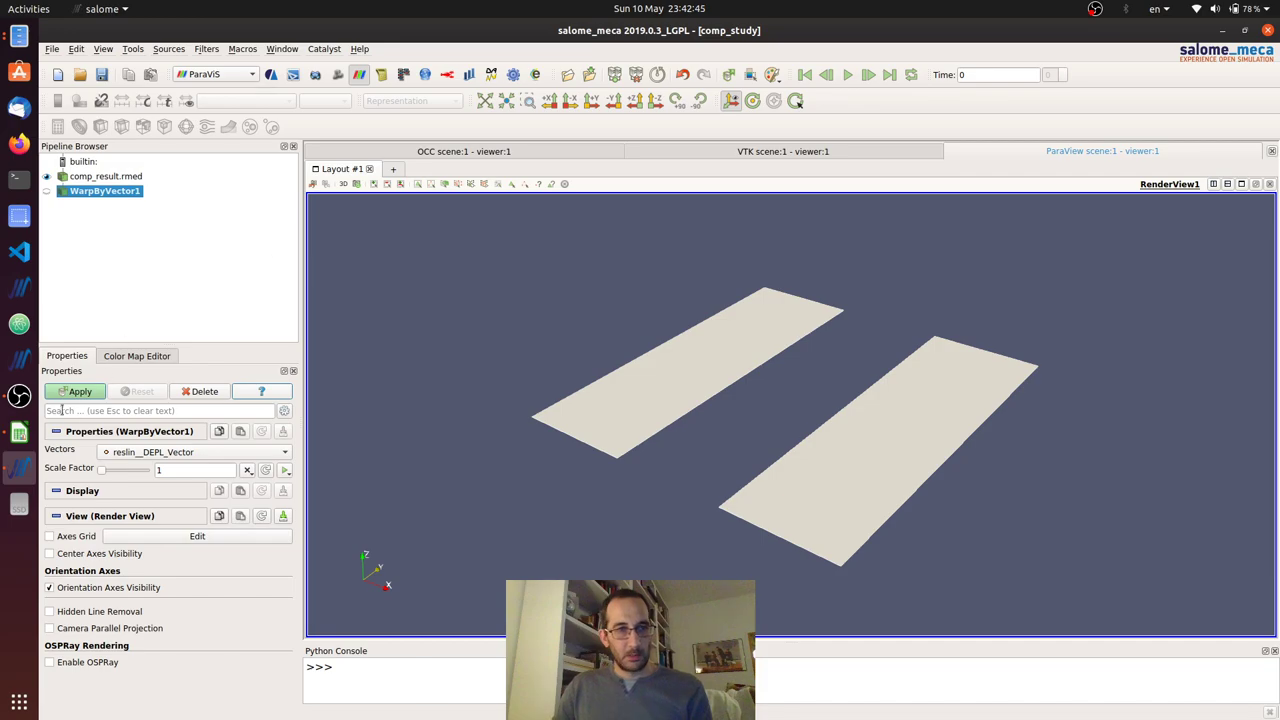
{"action": "left_click_drag", "start_coordinate": [103, 471], "coordinate": [125, 471]}
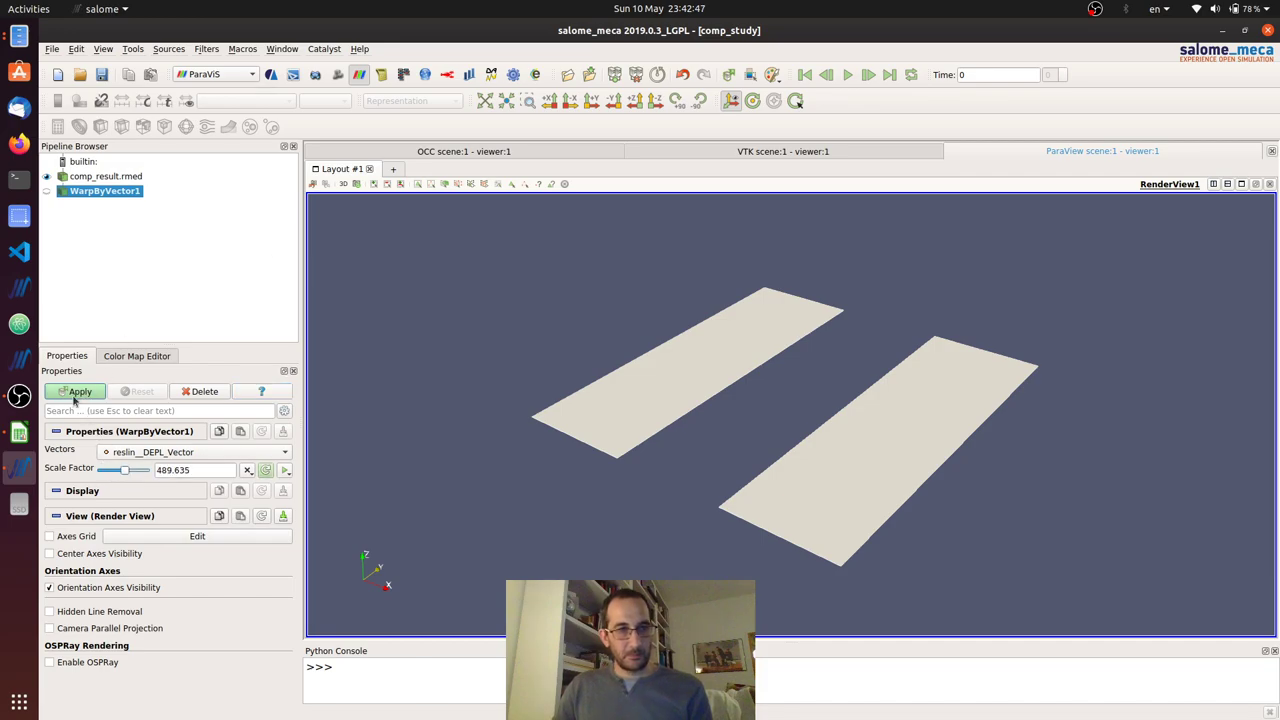
Step: Apply the warp and colour the panels by the reslin__DEPL_Vector DZ component
{"action": "left_click", "coordinate": [240, 101]}
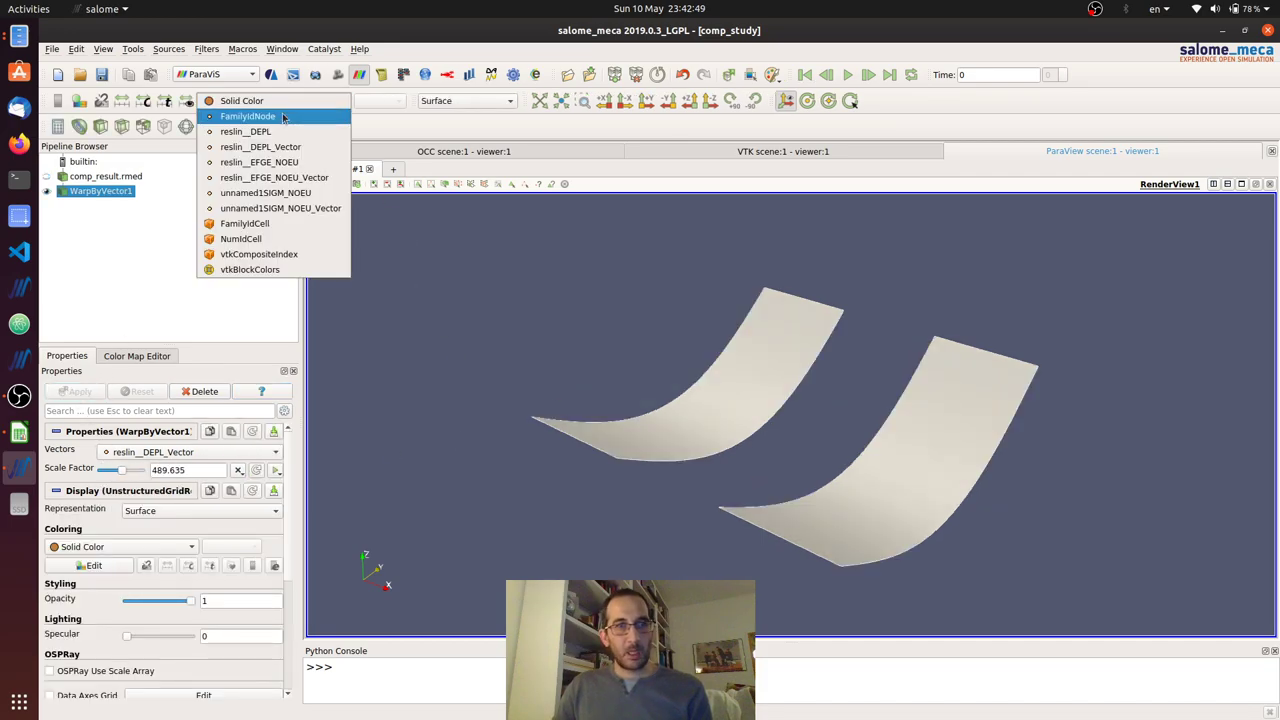
{"action": "left_click", "coordinate": [280, 146]}
{"action": "left_click", "coordinate": [380, 101]}
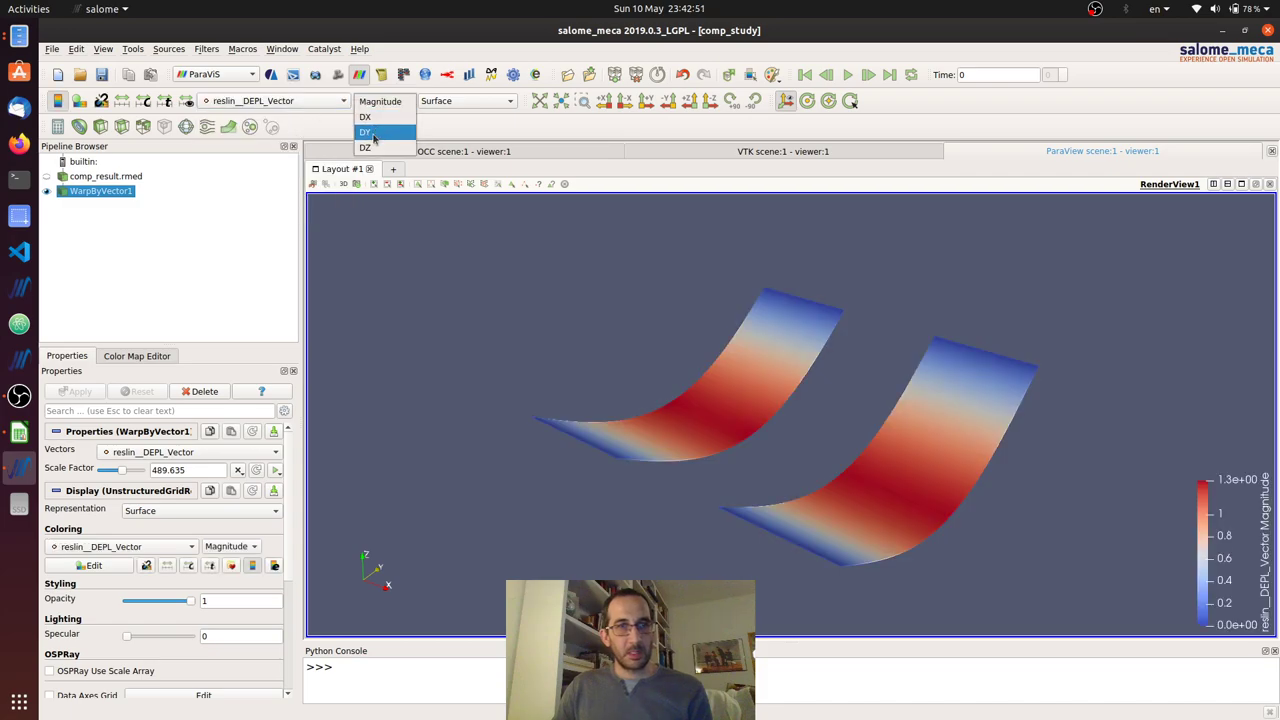
{"action": "left_click", "coordinate": [368, 147]}
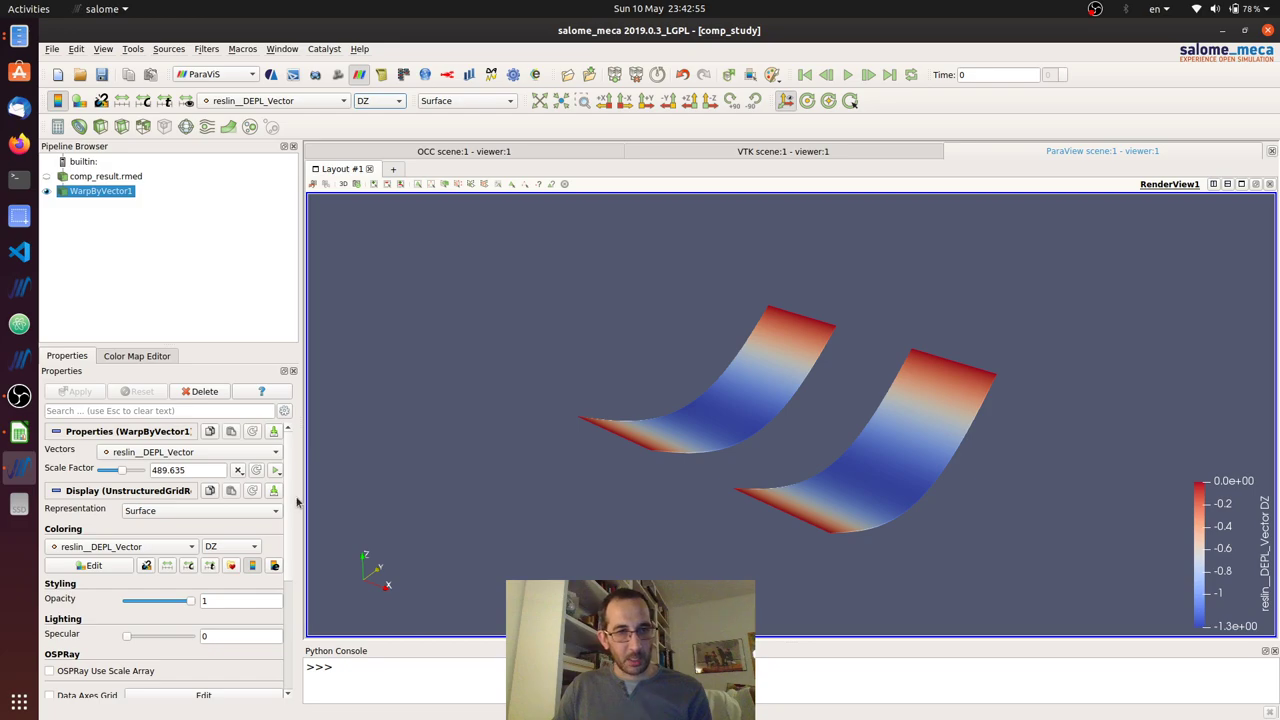
Step: Apply the jet colour map preset and invert it so the deepest deflection shows red
{"action": "left_click", "coordinate": [232, 567]}
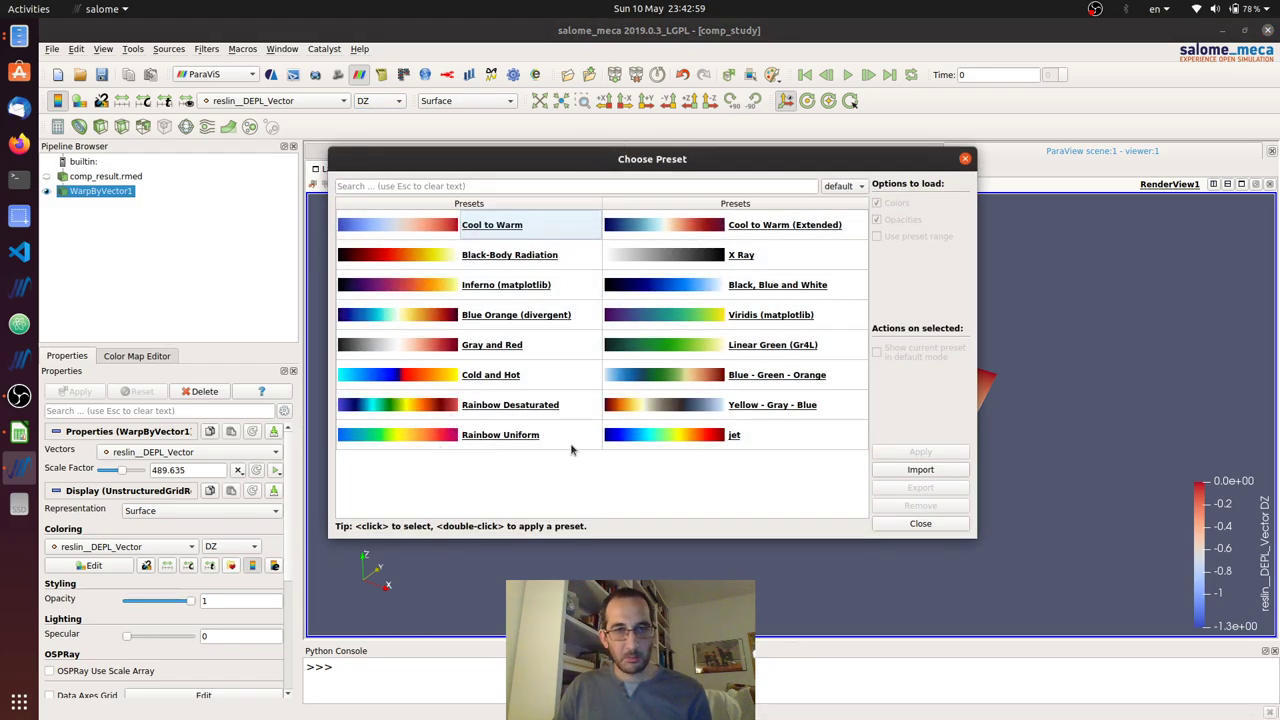
{"action": "left_click", "coordinate": [667, 436]}
{"action": "left_click", "coordinate": [918, 453]}
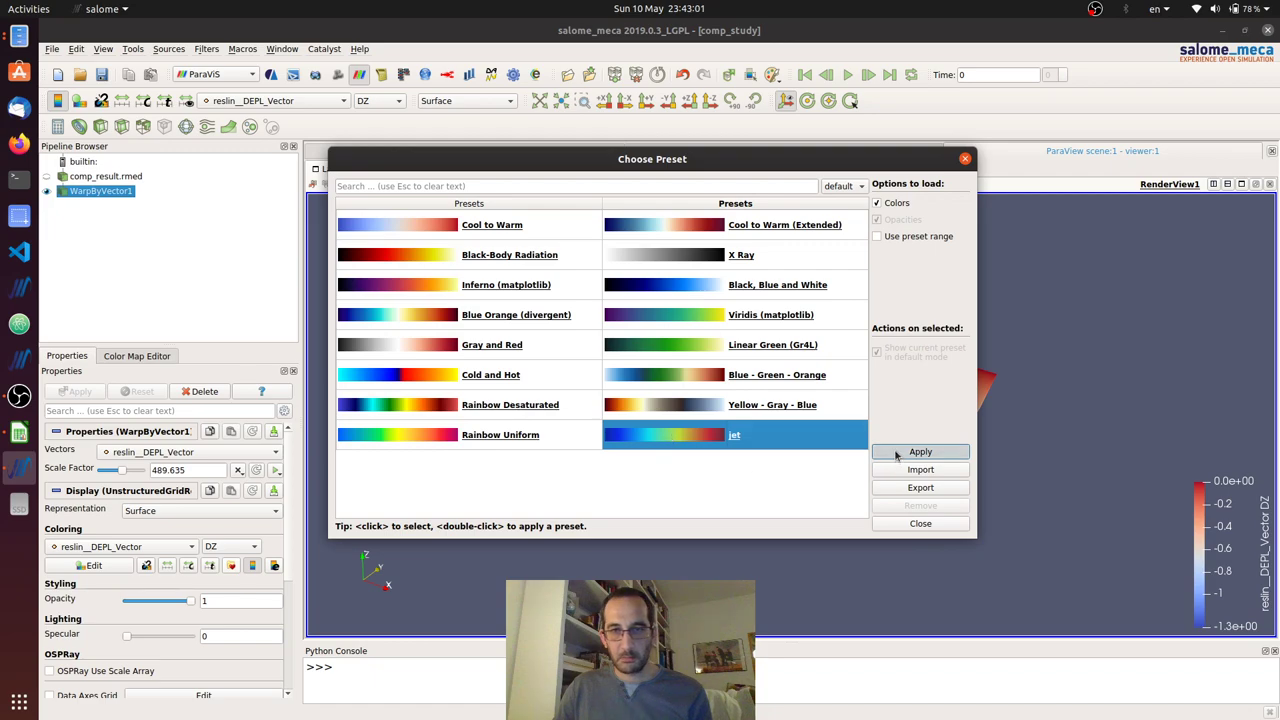
{"action": "left_click", "coordinate": [907, 530]}
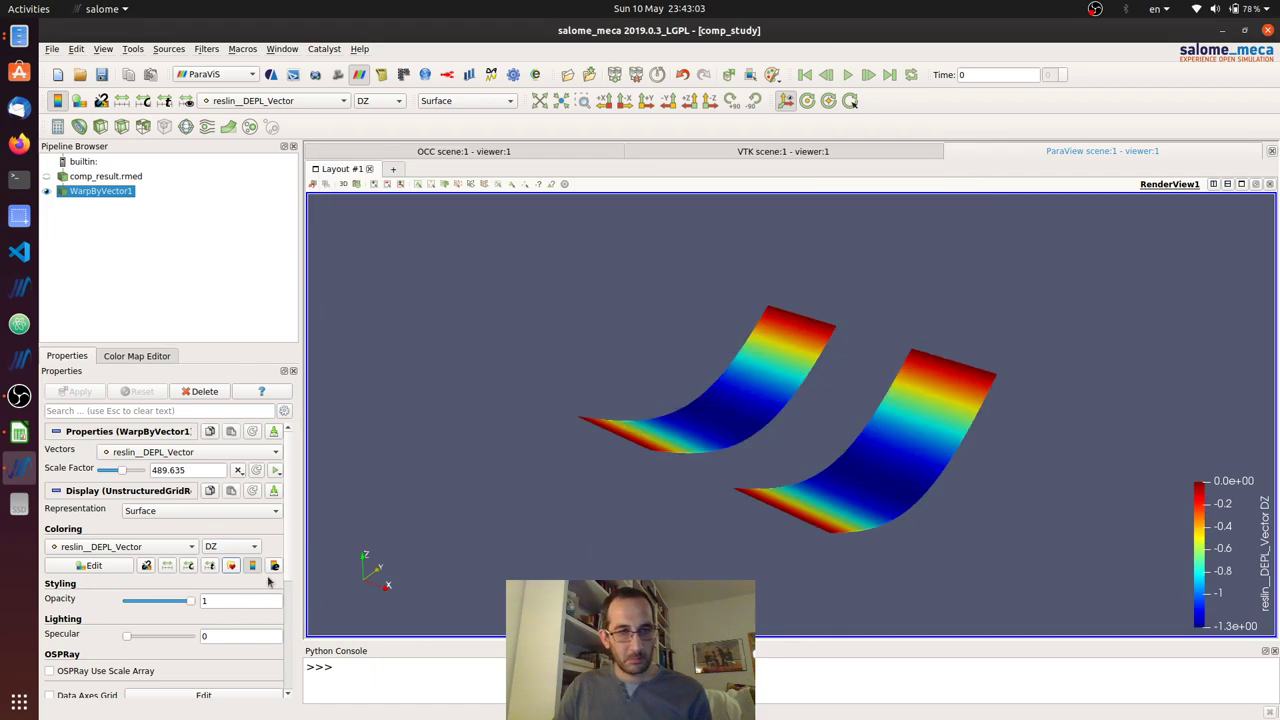
{"action": "left_click", "coordinate": [150, 358]}
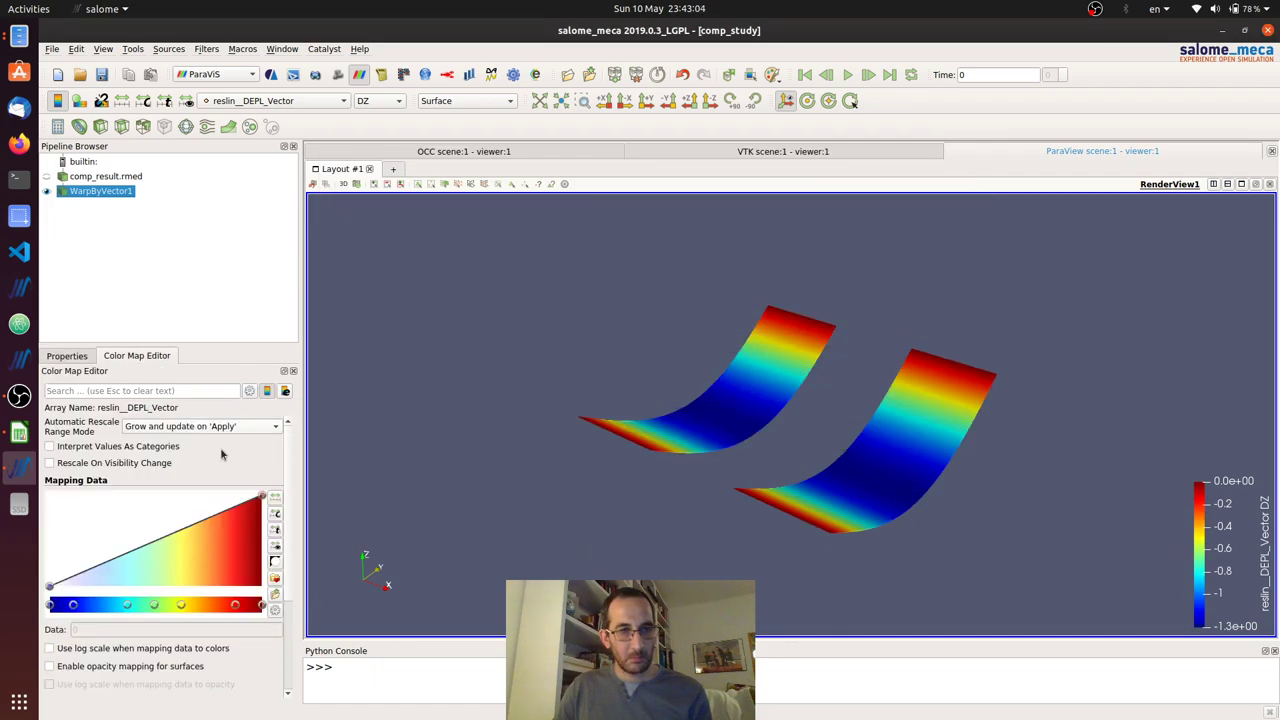
{"action": "left_click", "coordinate": [275, 561]}
{"action": "left_click_drag", "start_coordinate": [560, 385], "coordinate": [475, 406]}
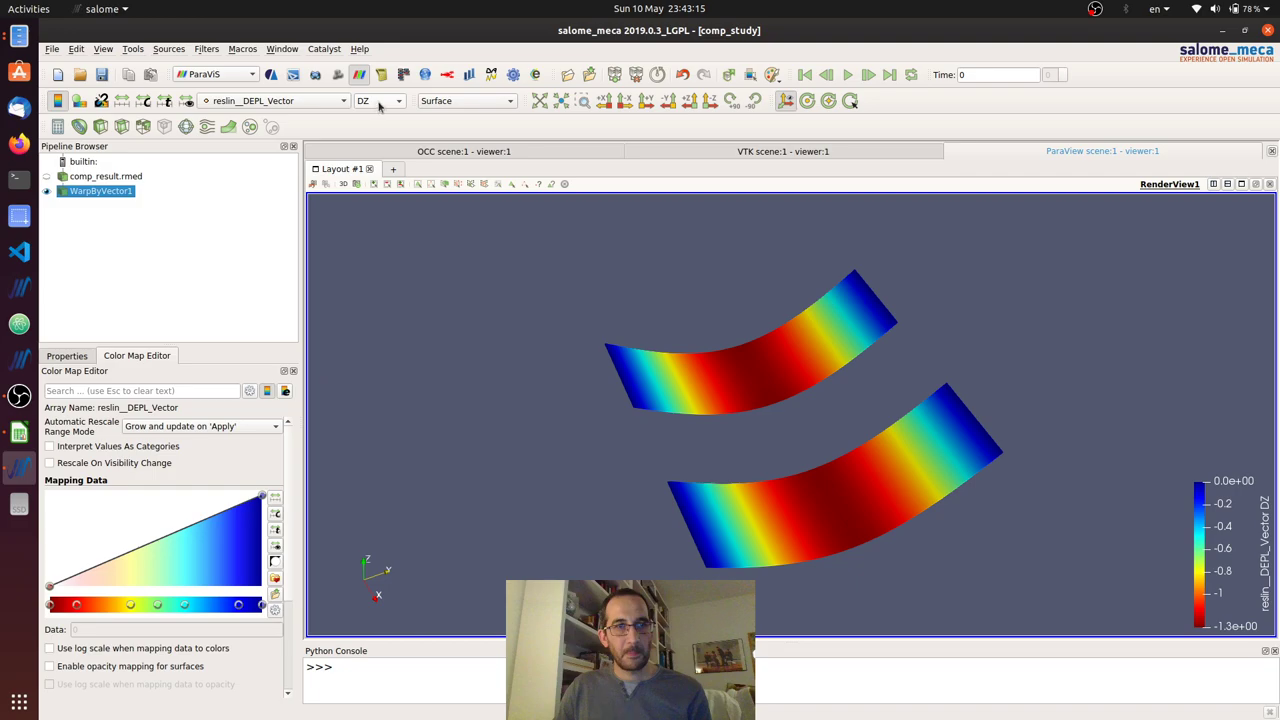
{"action": "left_click_drag", "start_coordinate": [600, 380], "coordinate": [622, 437]}
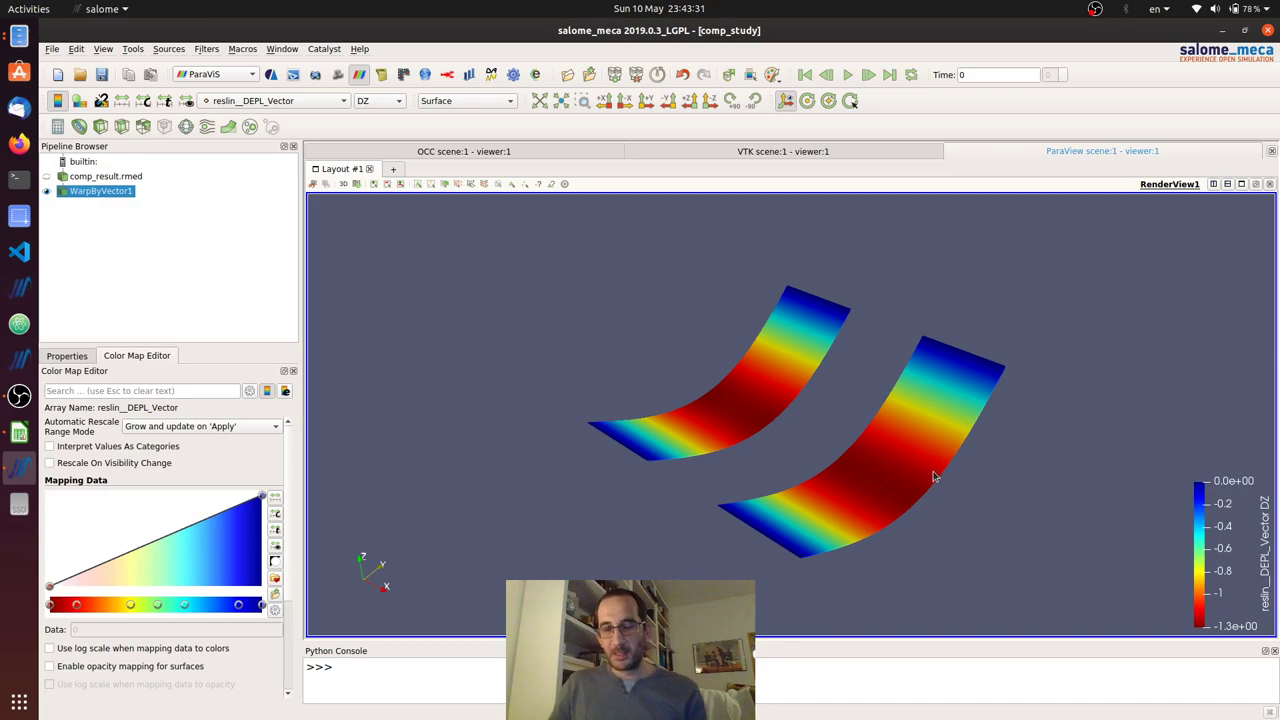
{"action": "left_click_drag", "start_coordinate": [935, 477], "coordinate": [847, 451]}
Step: Colour the panels by reslin__EFGE_NOEU, viewing the NXX then MXX components
{"action": "left_click", "coordinate": [299, 102]}
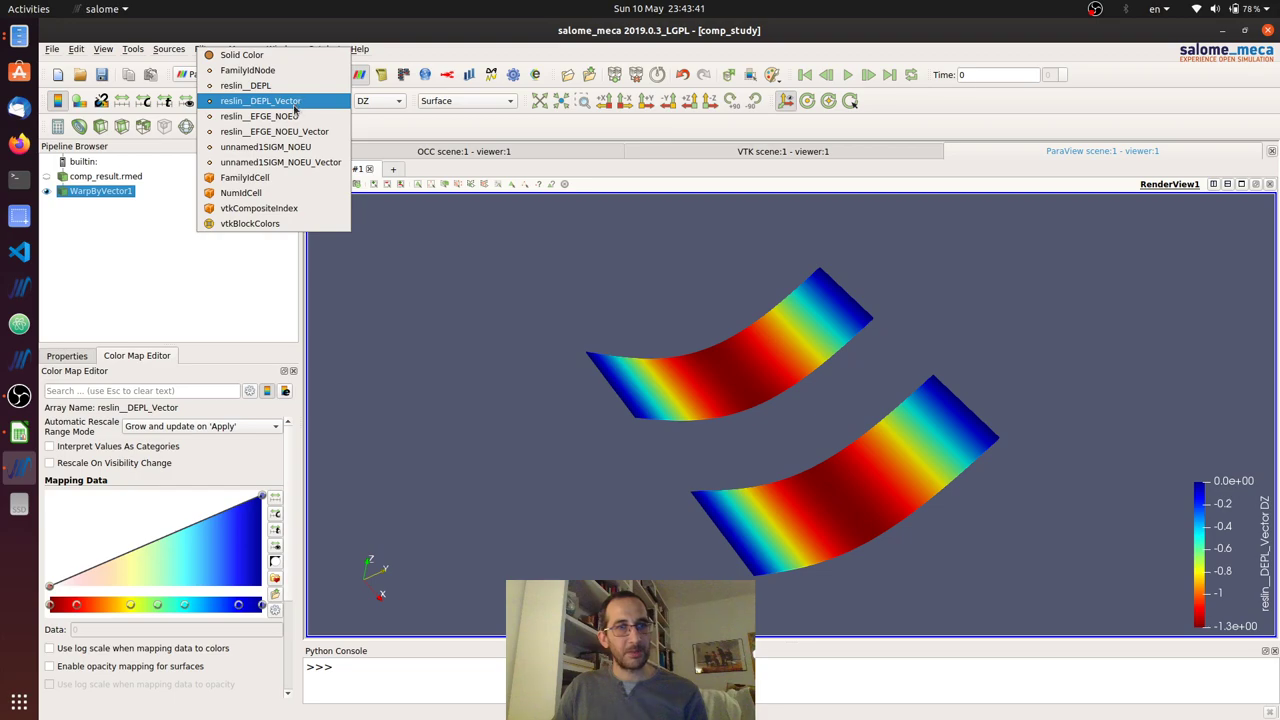
{"action": "left_click", "coordinate": [291, 117]}
{"action": "mouse_move", "coordinate": [550, 357]}
{"action": "left_mouse_down"}
{"action": "mouse_move", "coordinate": [607, 315]}
{"action": "mouse_move", "coordinate": [557, 376]}
{"action": "left_mouse_up"}
{"action": "left_click", "coordinate": [378, 102]}
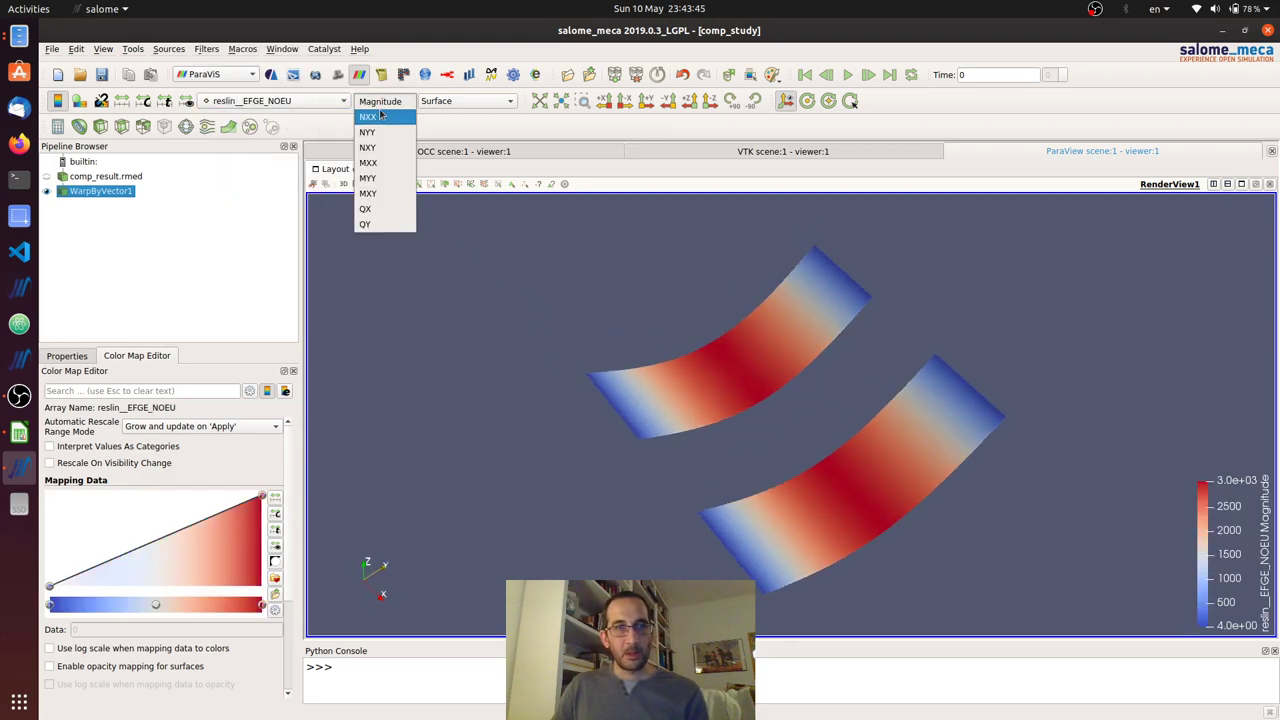
{"action": "left_click", "coordinate": [372, 117]}
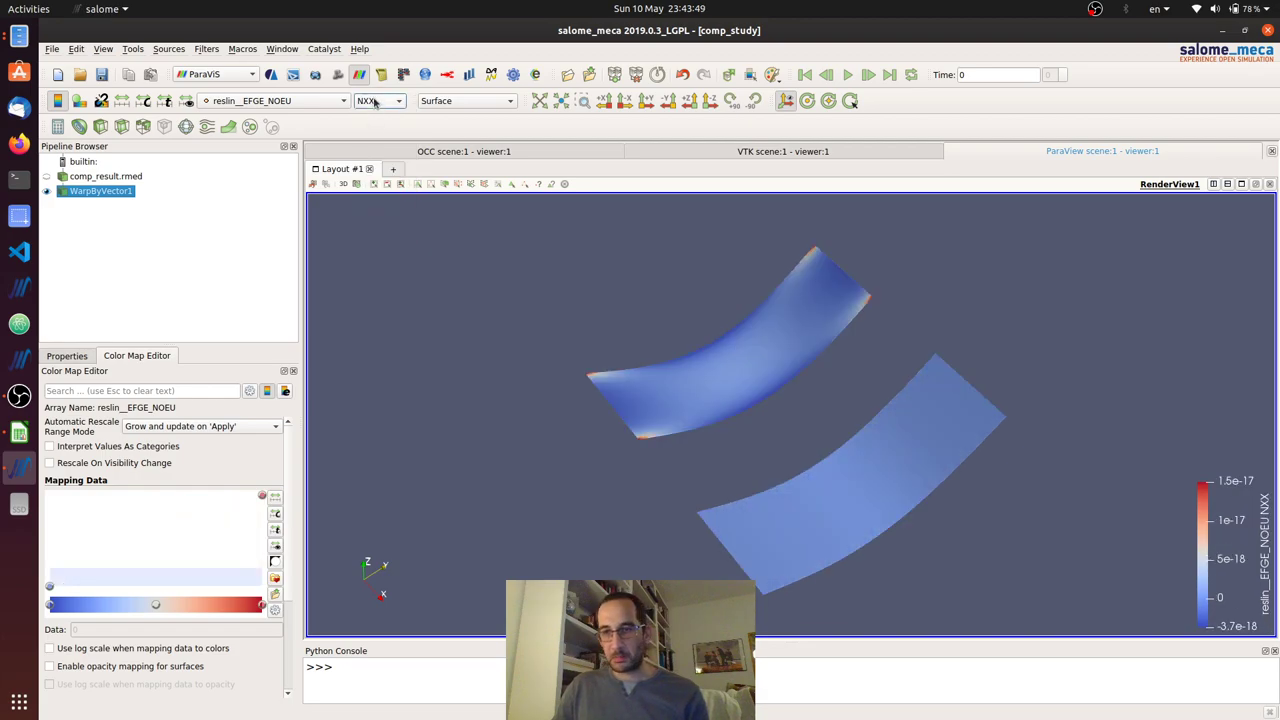
{"action": "left_click", "coordinate": [375, 102]}
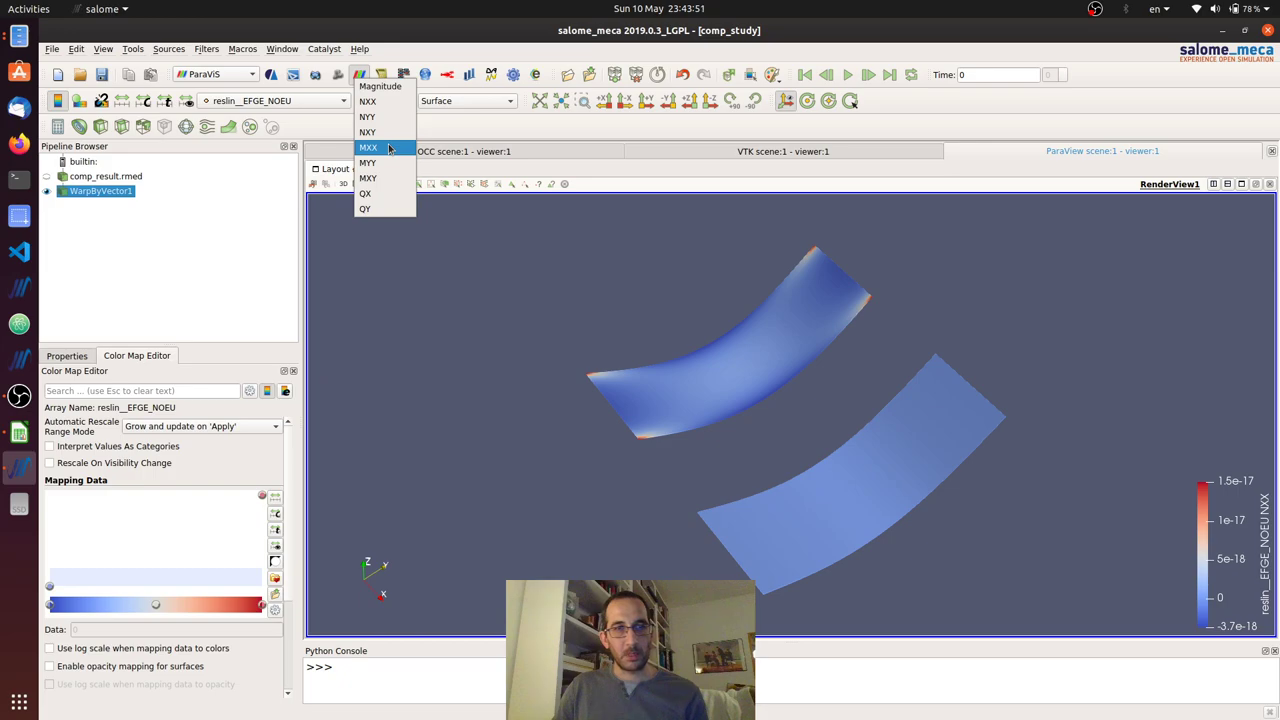
{"action": "left_click", "coordinate": [389, 148]}
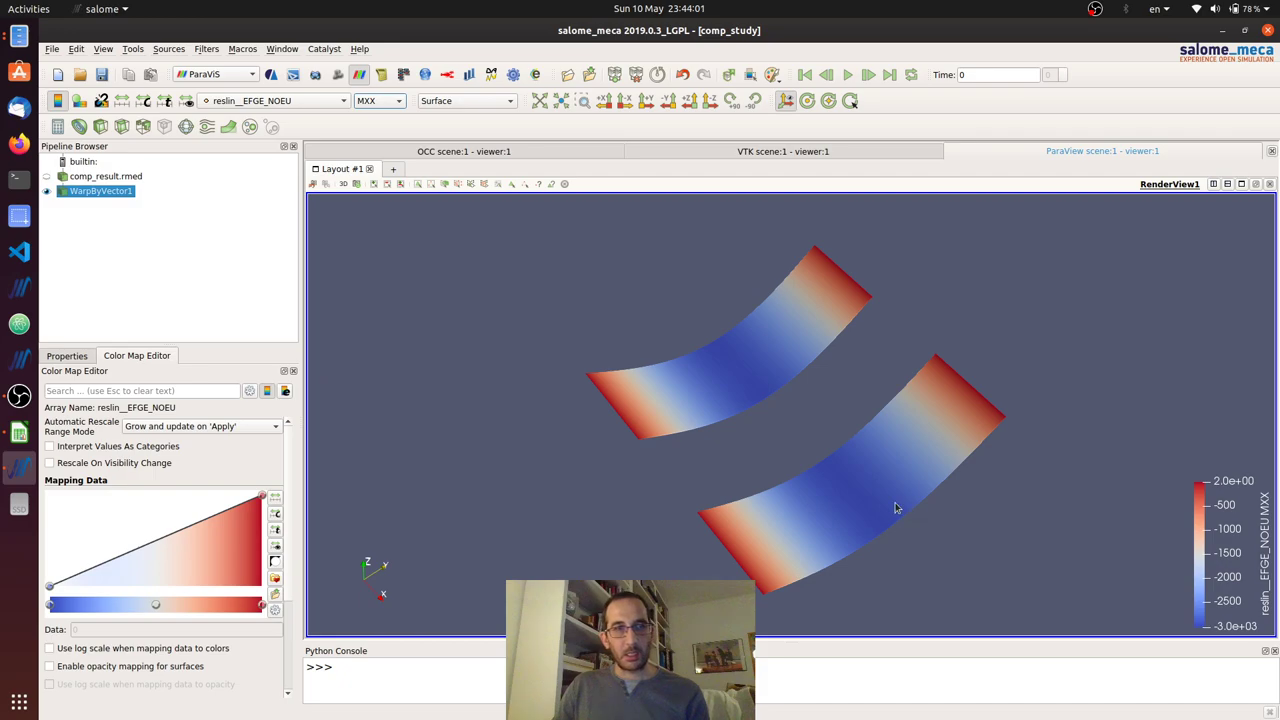
{"action": "left_click_drag", "start_coordinate": [750, 370], "coordinate": [760, 415]}
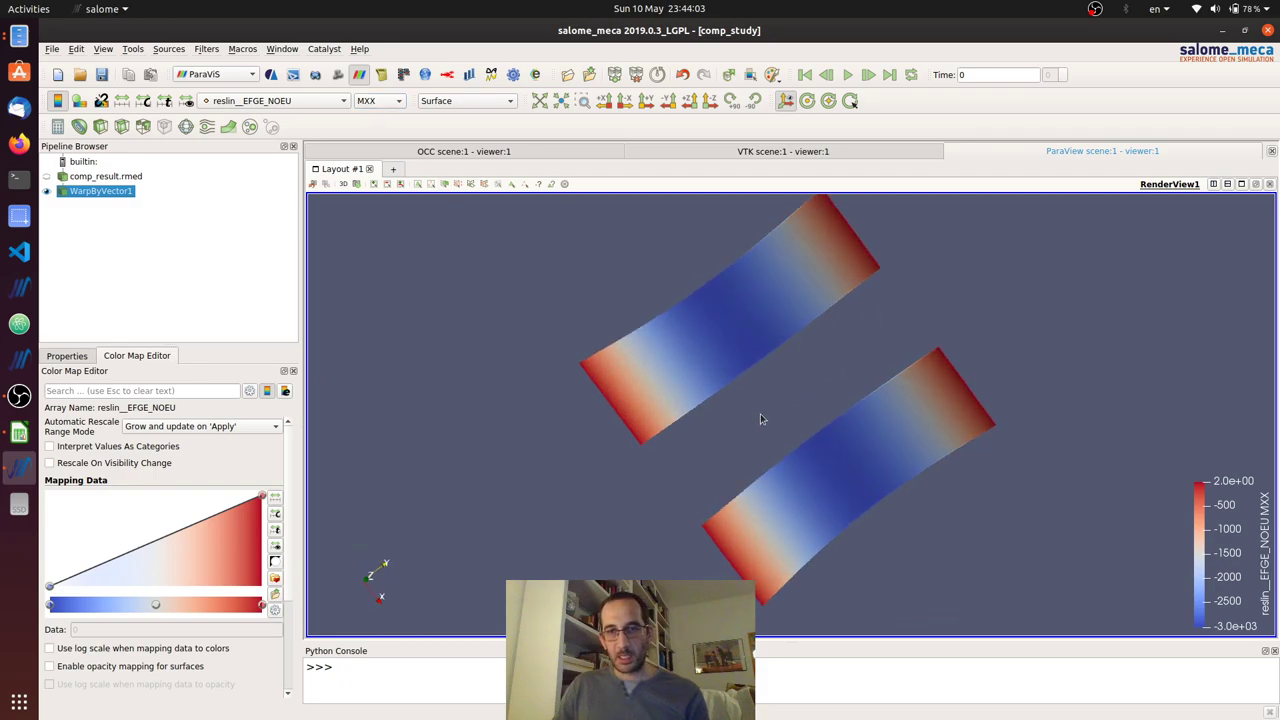
{"action": "left_click_drag", "start_coordinate": [836, 465], "coordinate": [822, 421]}
Step: Switch the generalized-force colouring to QX, then to MYY
{"action": "left_click", "coordinate": [376, 101]}
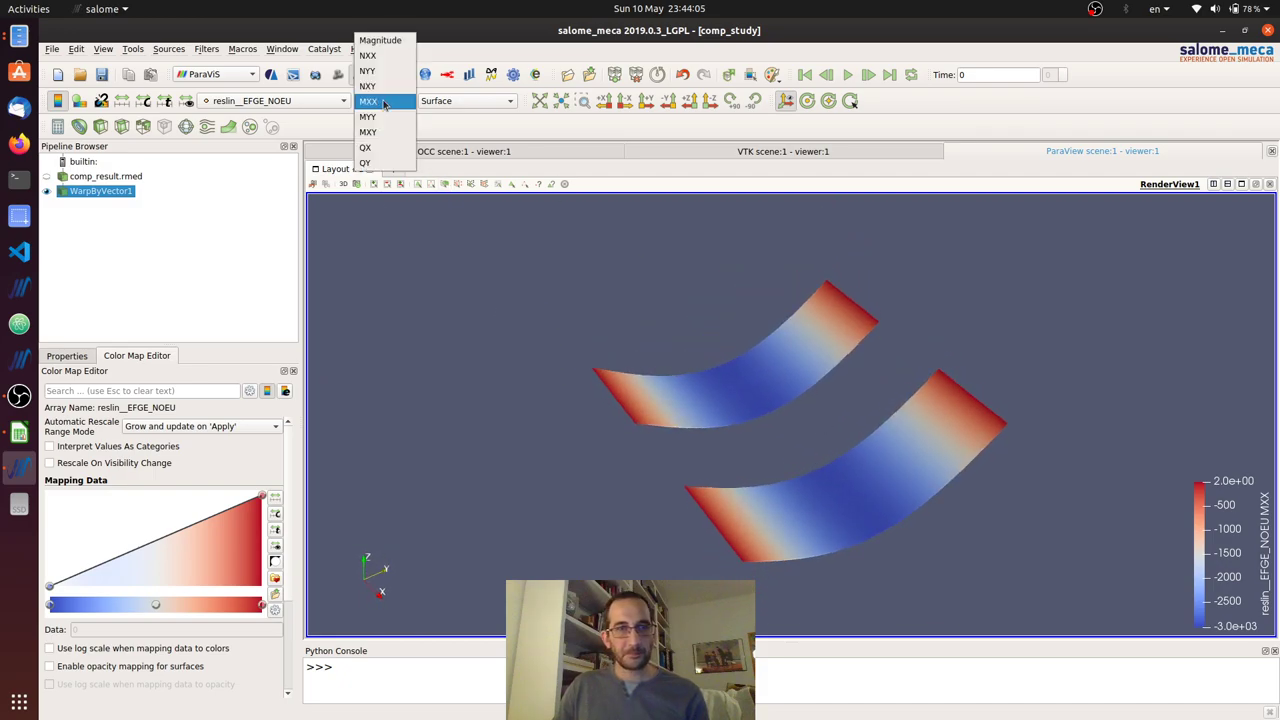
{"action": "left_click", "coordinate": [379, 151]}
{"action": "mouse_move", "coordinate": [663, 427]}
{"action": "left_mouse_down"}
{"action": "mouse_move", "coordinate": [712, 406]}
{"action": "mouse_move", "coordinate": [680, 430]}
{"action": "left_mouse_up"}
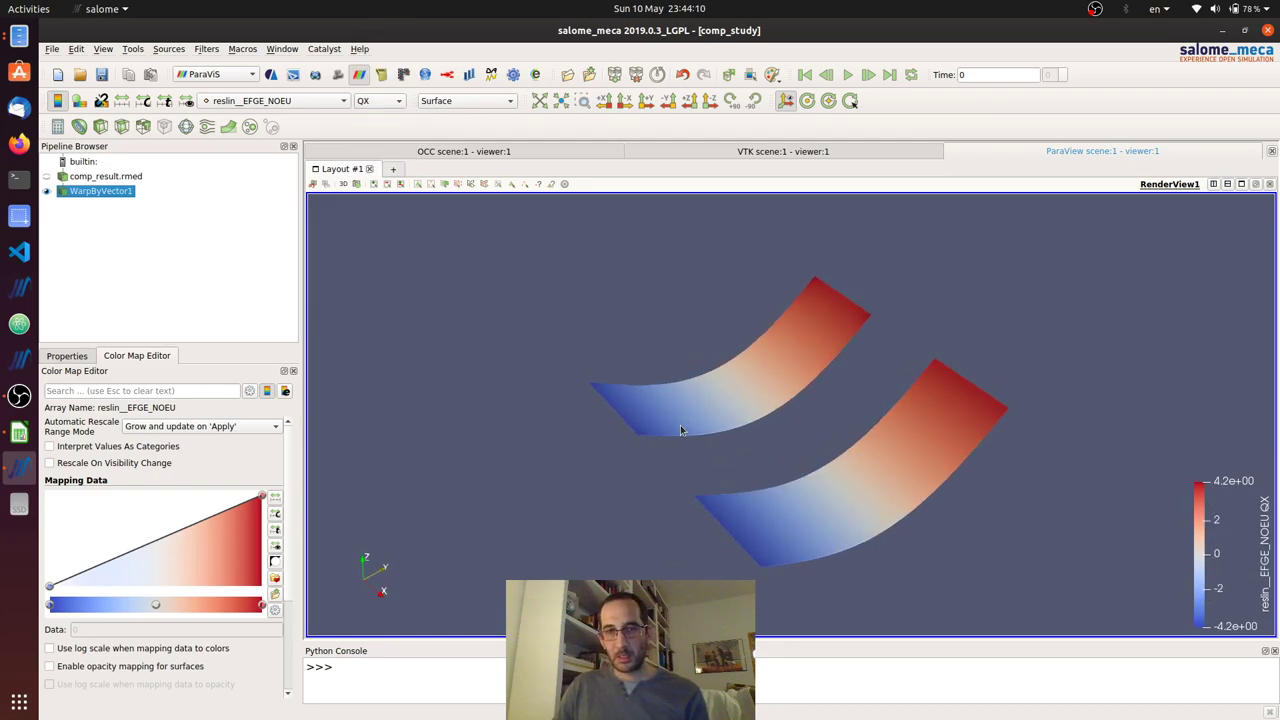
{"action": "left_click", "coordinate": [380, 100]}
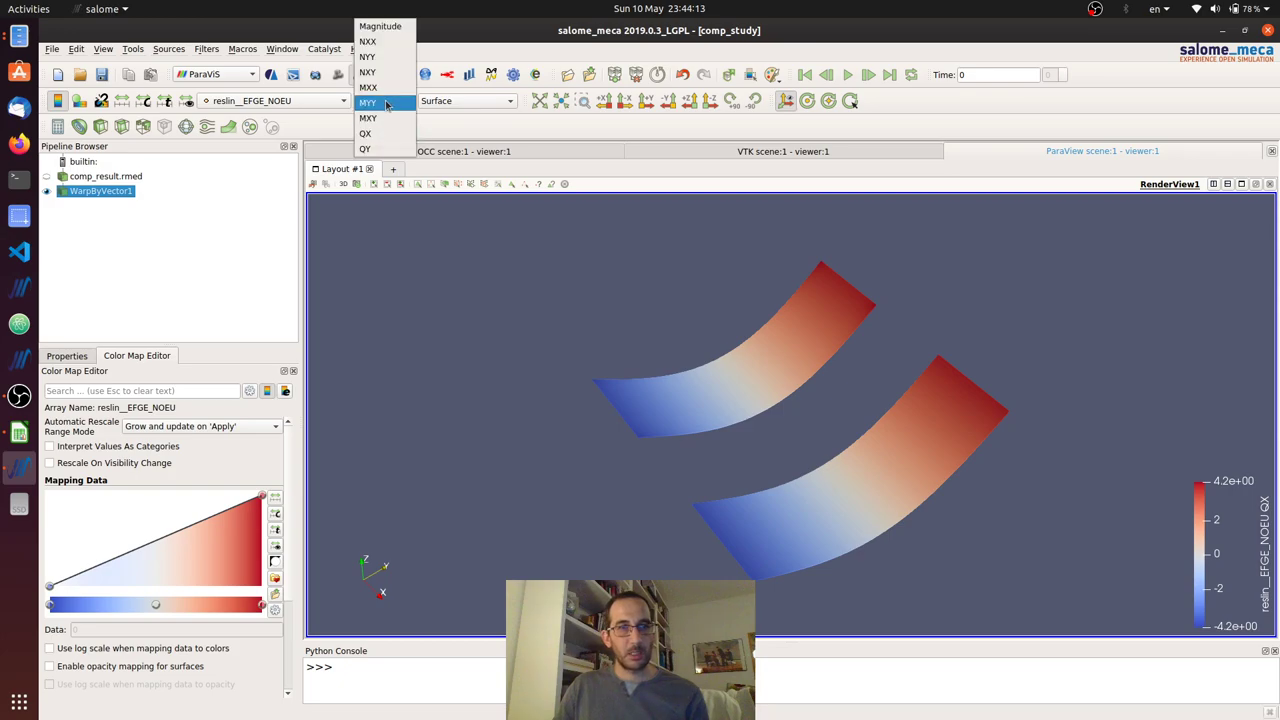
{"action": "left_click", "coordinate": [381, 103]}
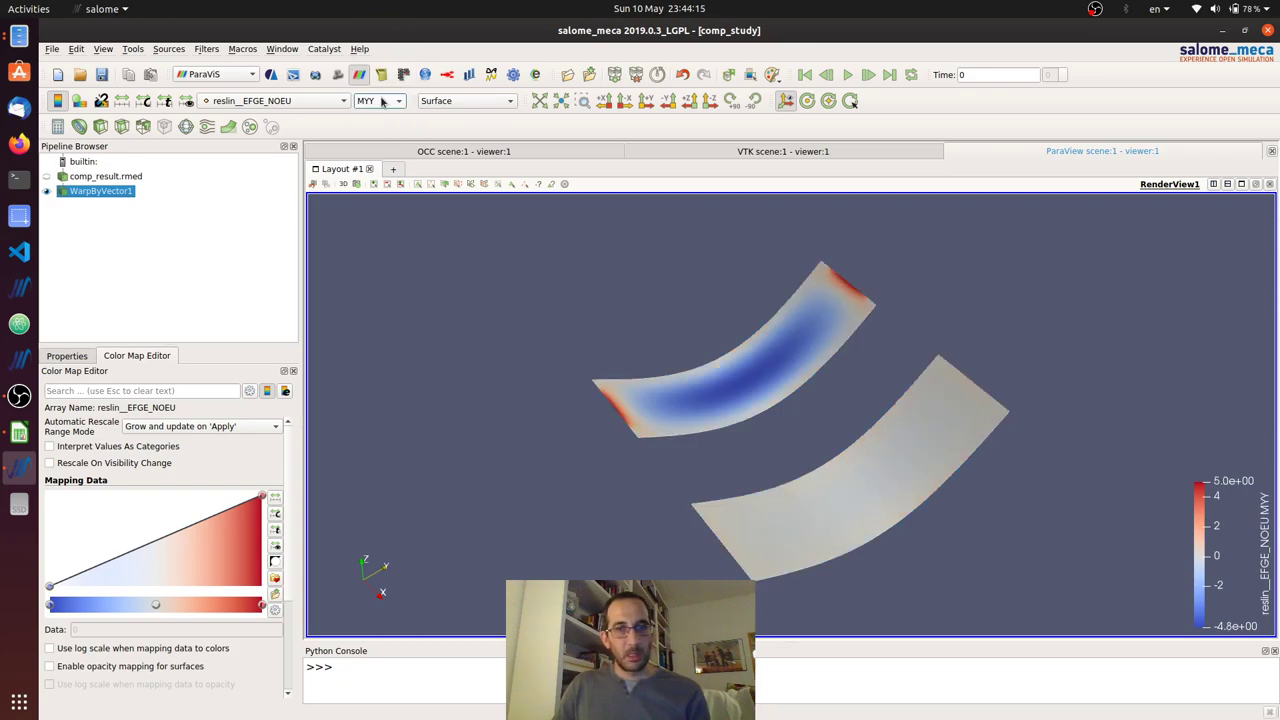
{"action": "left_click_drag", "start_coordinate": [723, 357], "coordinate": [856, 380]}
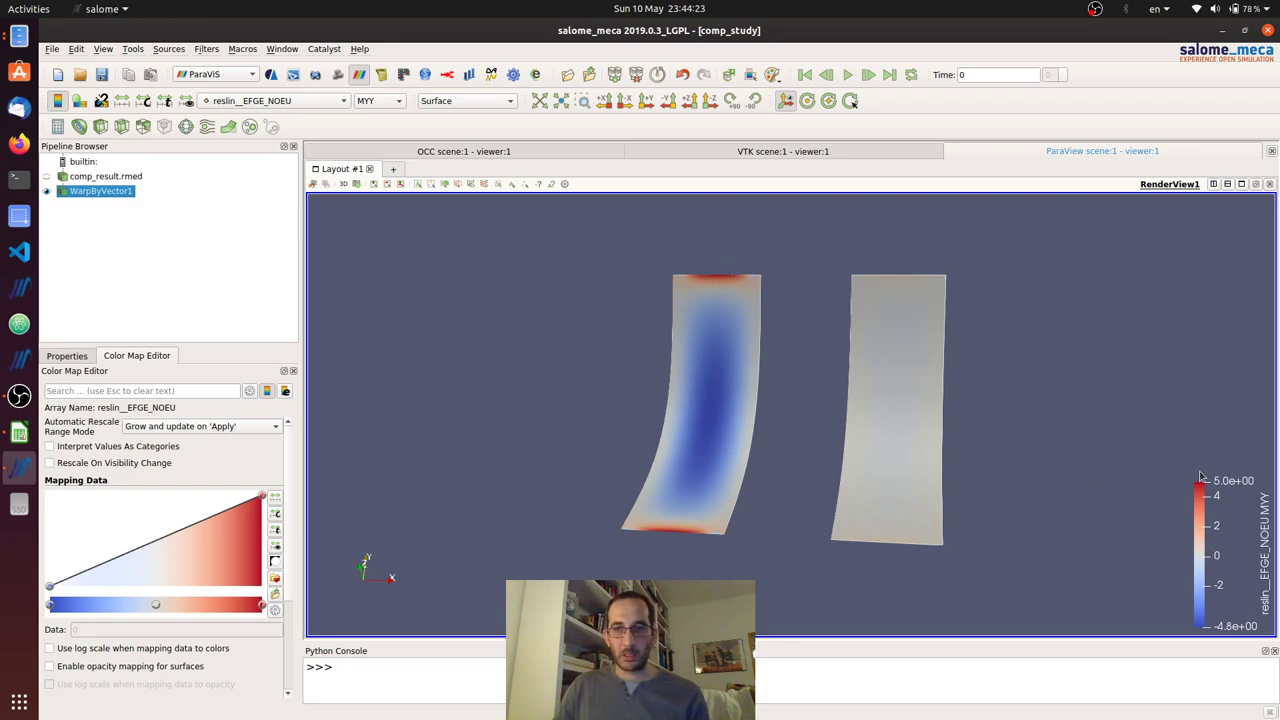
{"action": "mouse_move", "coordinate": [571, 400]}
{"action": "left_mouse_down"}
{"action": "mouse_move", "coordinate": [523, 360]}
{"action": "mouse_move", "coordinate": [548, 390]}
{"action": "left_mouse_up"}
{"action": "left_click", "coordinate": [303, 102]}
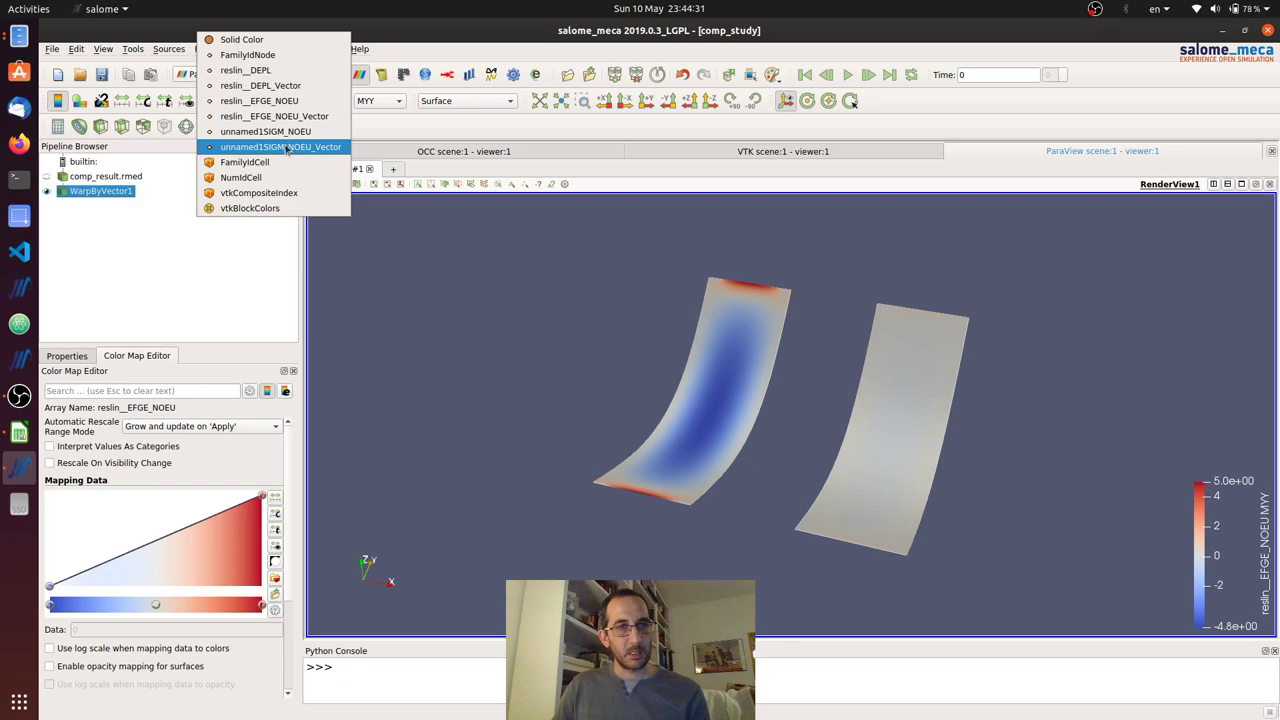
Step: Colour the panels by the unnamed1SIGM_NOEU stresses, component SIXX
{"action": "left_click", "coordinate": [290, 132]}
{"action": "left_click_drag", "start_coordinate": [527, 294], "coordinate": [470, 300]}
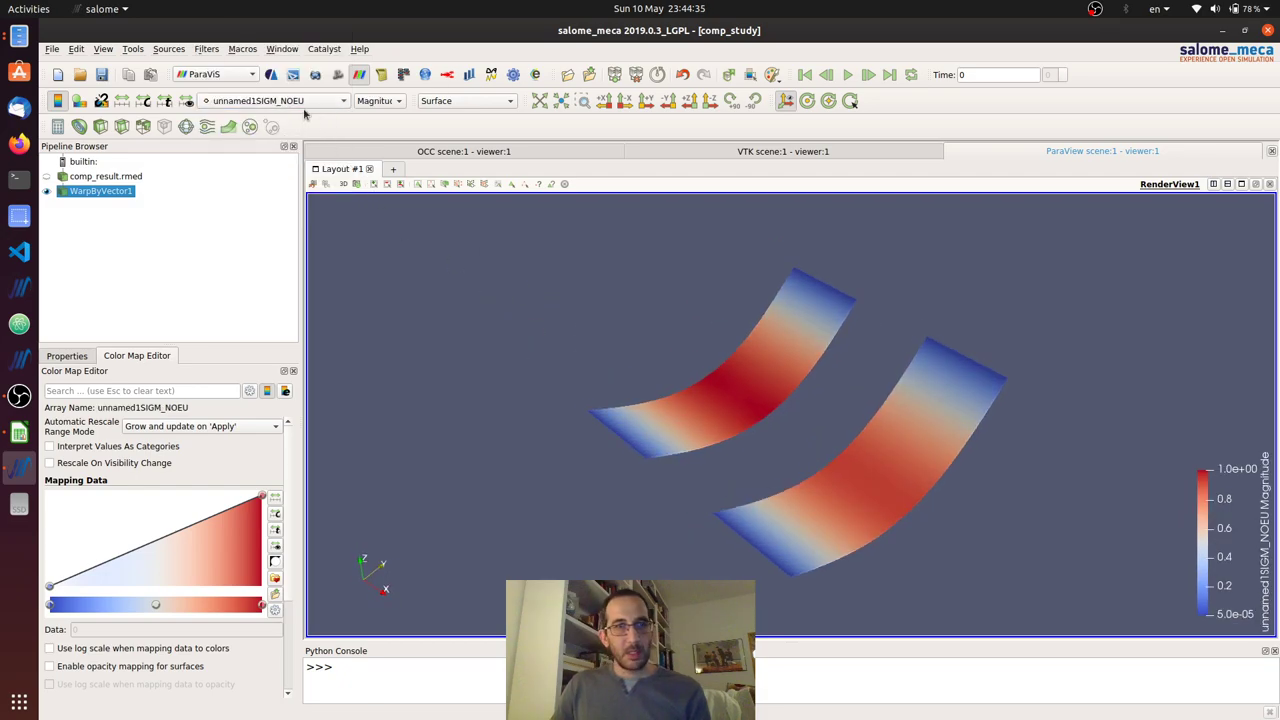
{"action": "left_click", "coordinate": [384, 101]}
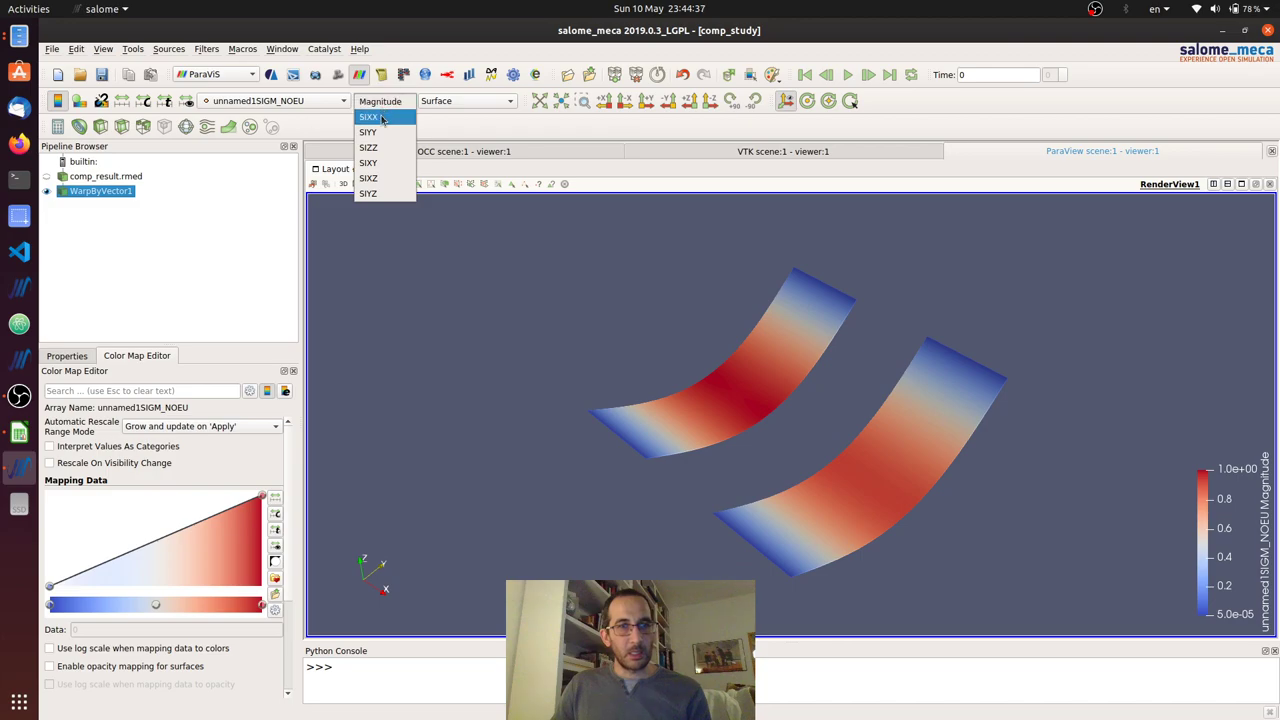
{"action": "left_click", "coordinate": [382, 118]}
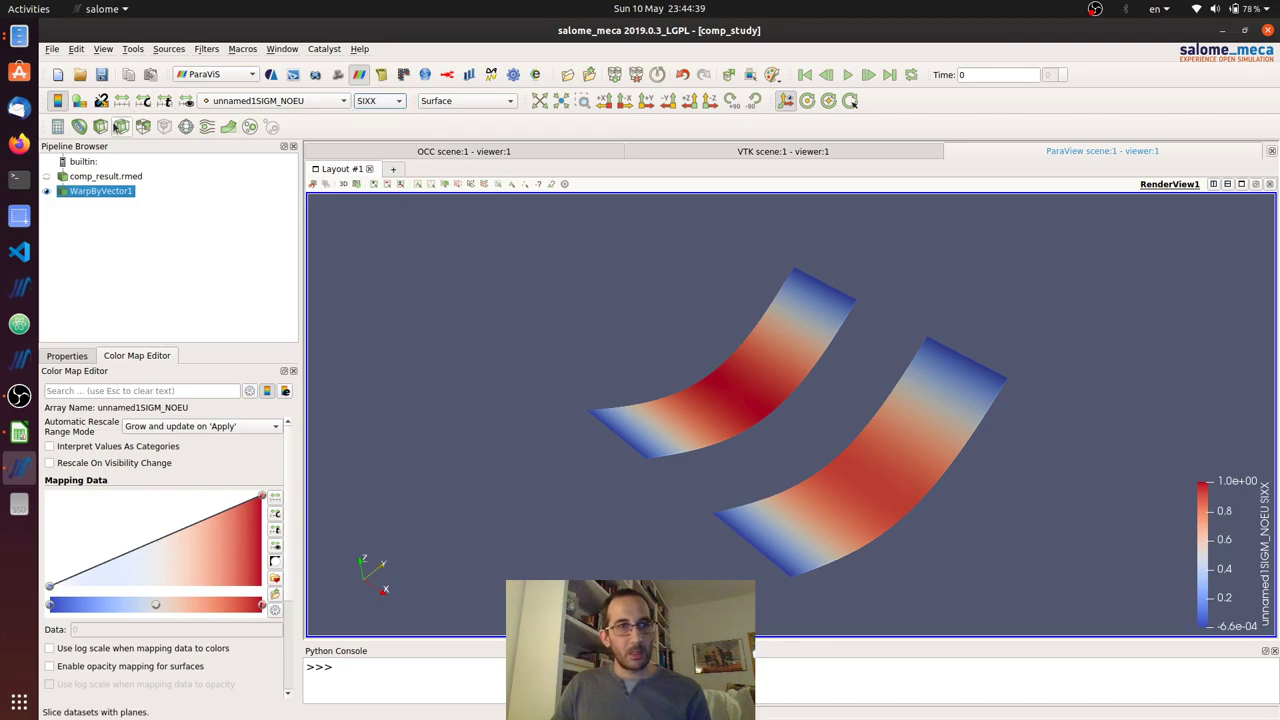
{"action": "left_click_drag", "start_coordinate": [610, 345], "coordinate": [647, 368]}
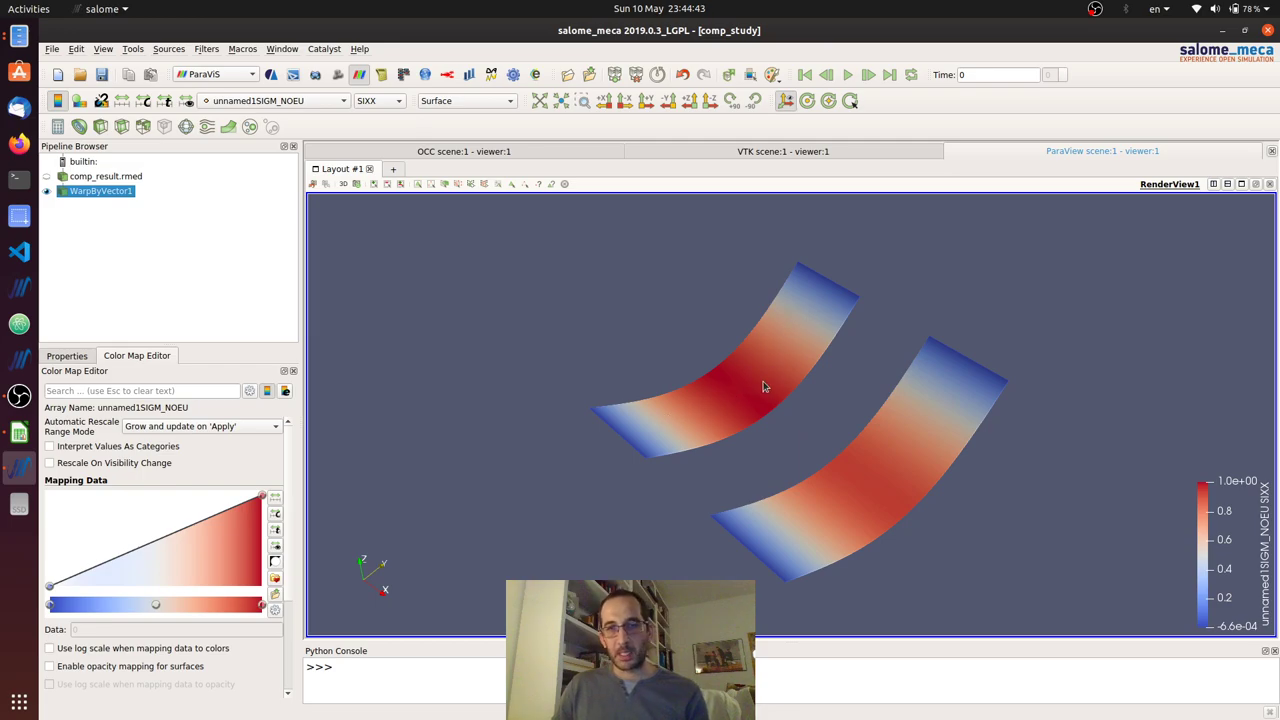
{"action": "mouse_move", "coordinate": [958, 505]}
{"action": "left_mouse_down"}
{"action": "mouse_move", "coordinate": [923, 417]}
{"action": "mouse_move", "coordinate": [917, 354]}
{"action": "mouse_move", "coordinate": [936, 510]}
{"action": "left_mouse_up"}
Step: Review the SIYY and SIXZ stresses, then colour by reslin__DEPL magnitude
{"action": "left_click", "coordinate": [376, 101]}
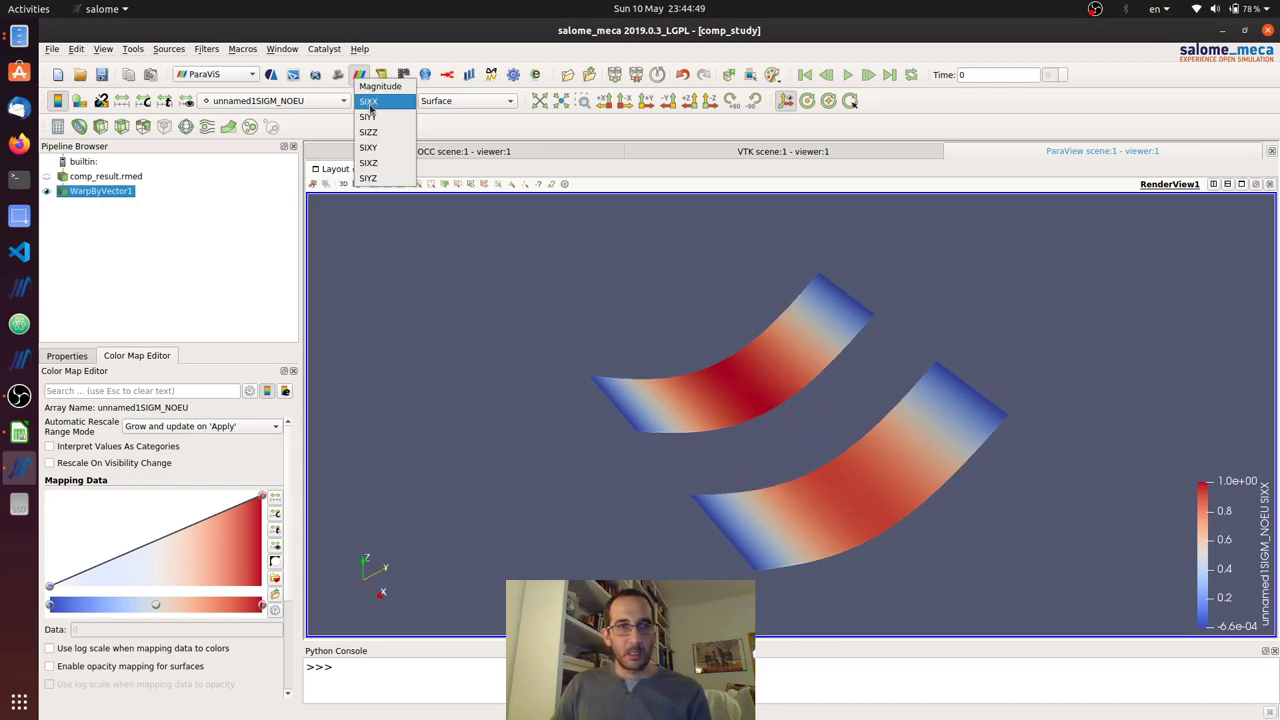
{"action": "left_click", "coordinate": [373, 115]}
{"action": "left_click", "coordinate": [383, 102]}
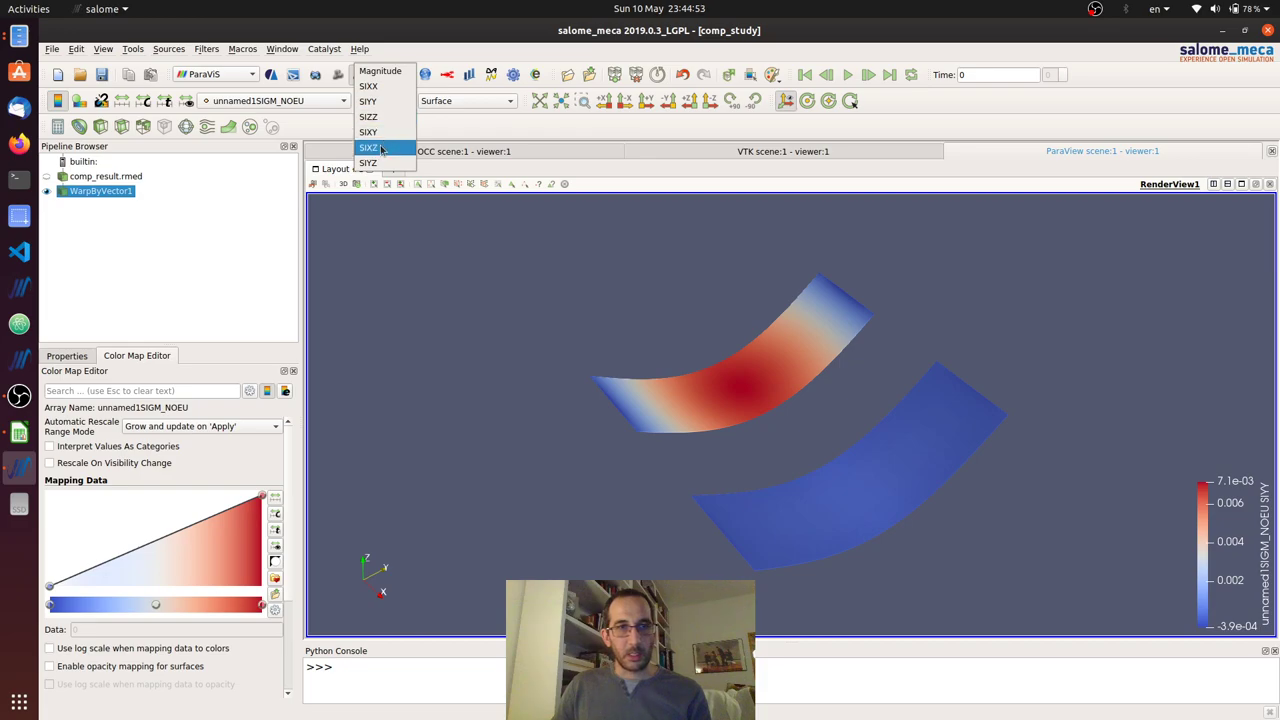
{"action": "left_click", "coordinate": [381, 149]}
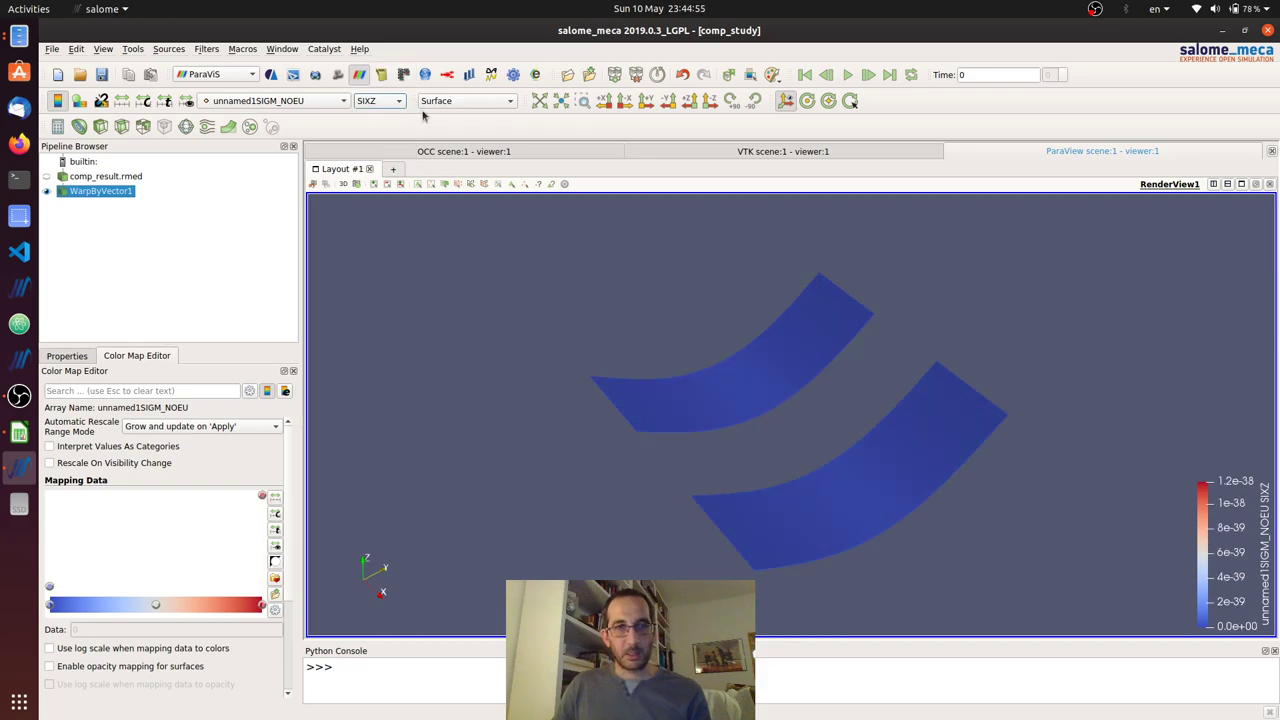
{"action": "left_click", "coordinate": [383, 102]}
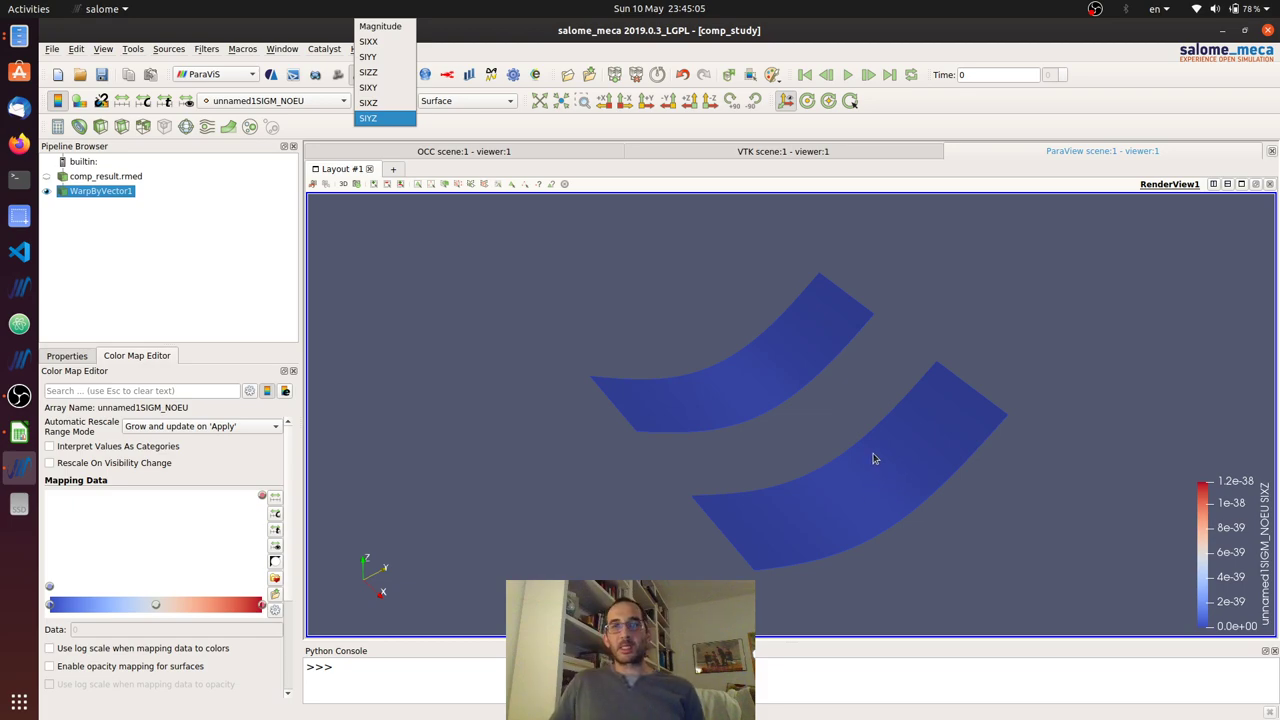
{"action": "left_click", "coordinate": [421, 272]}
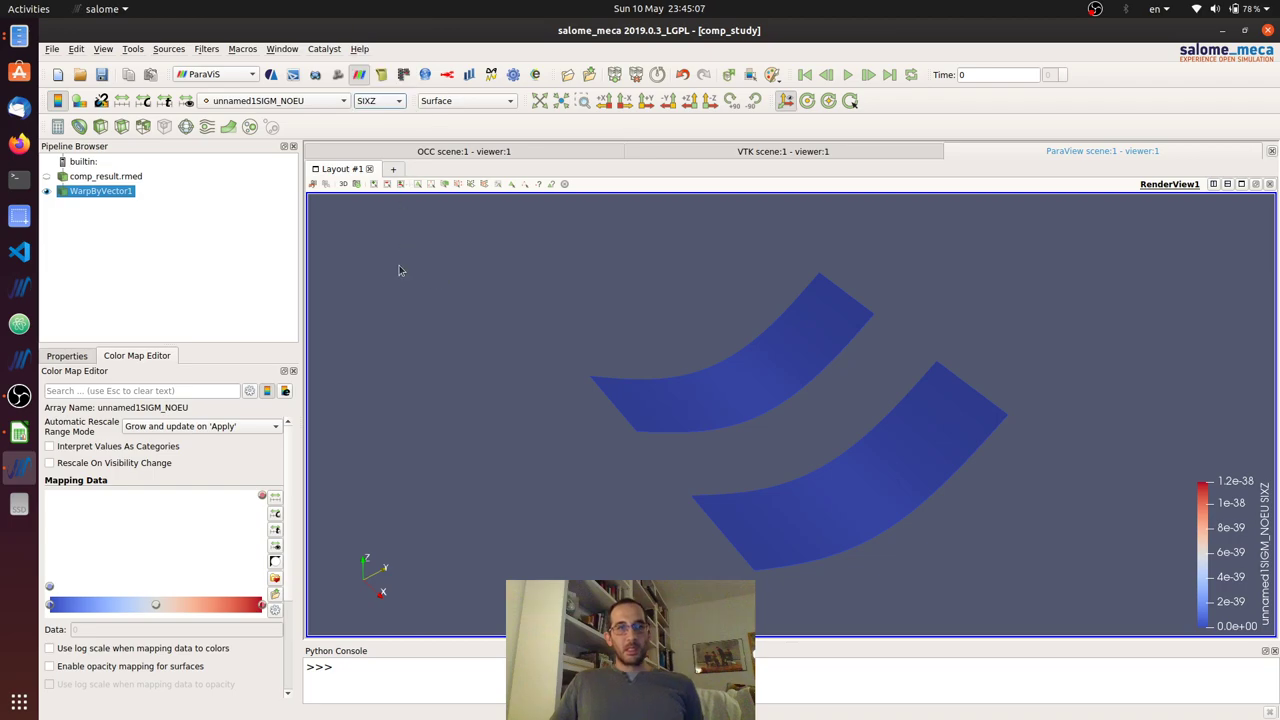
{"action": "left_click", "coordinate": [262, 100]}
{"action": "left_click", "coordinate": [246, 57]}
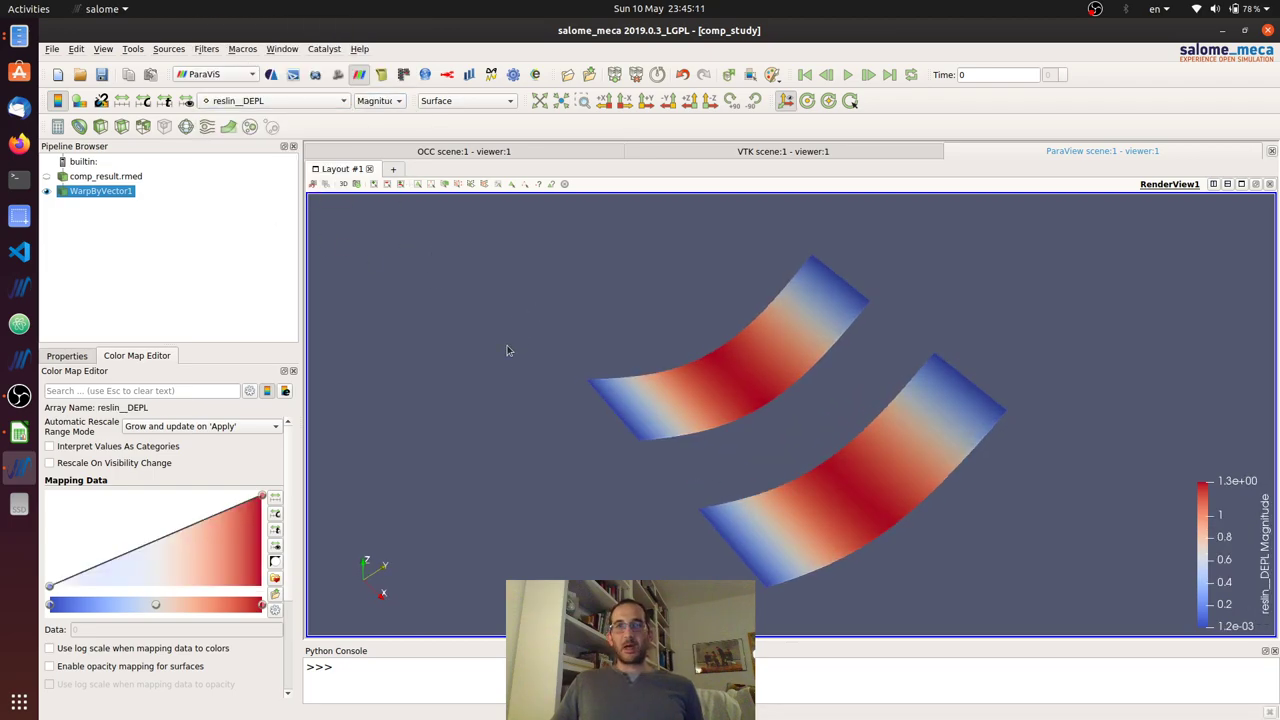